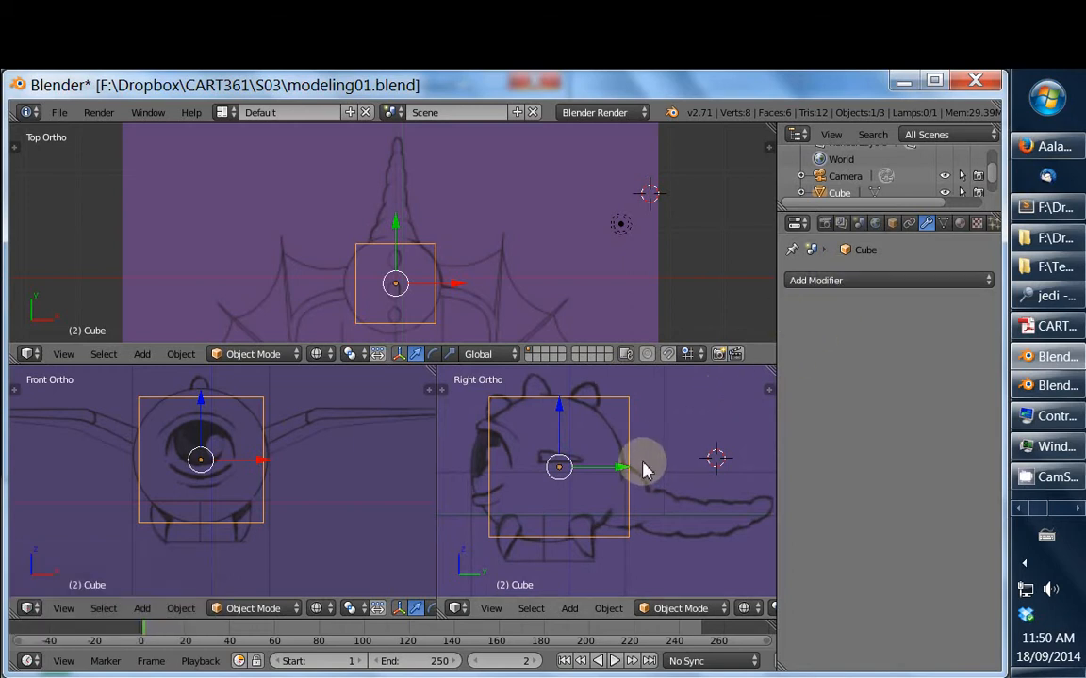
pyautogui.press('Tab')
pyautogui.press('space')
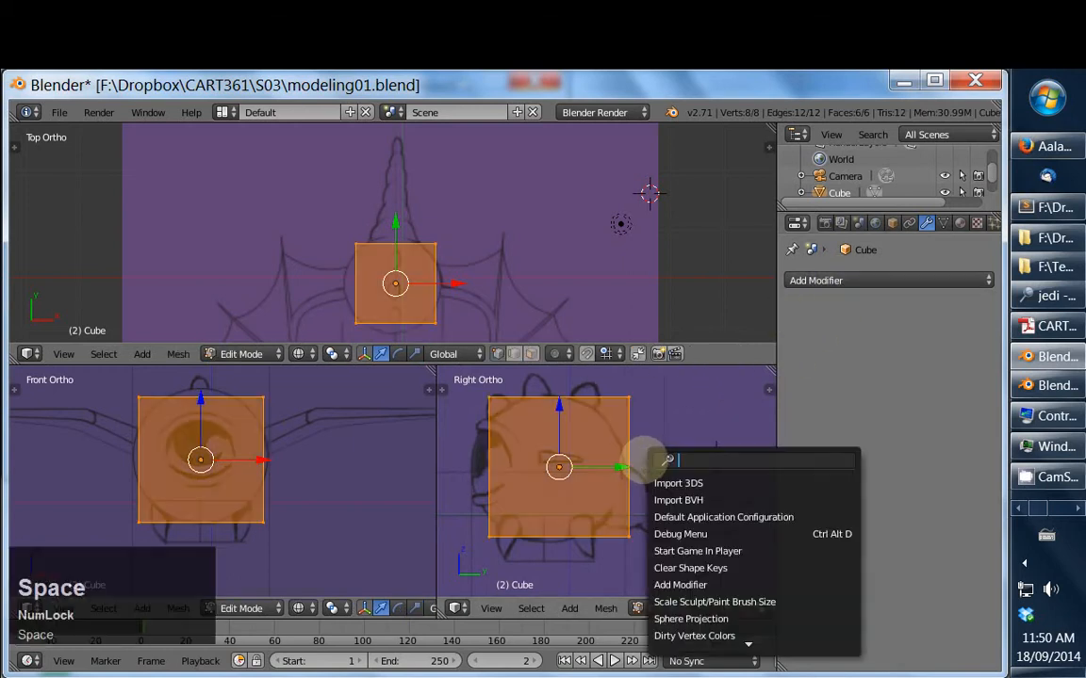
pyautogui.write('smoo')
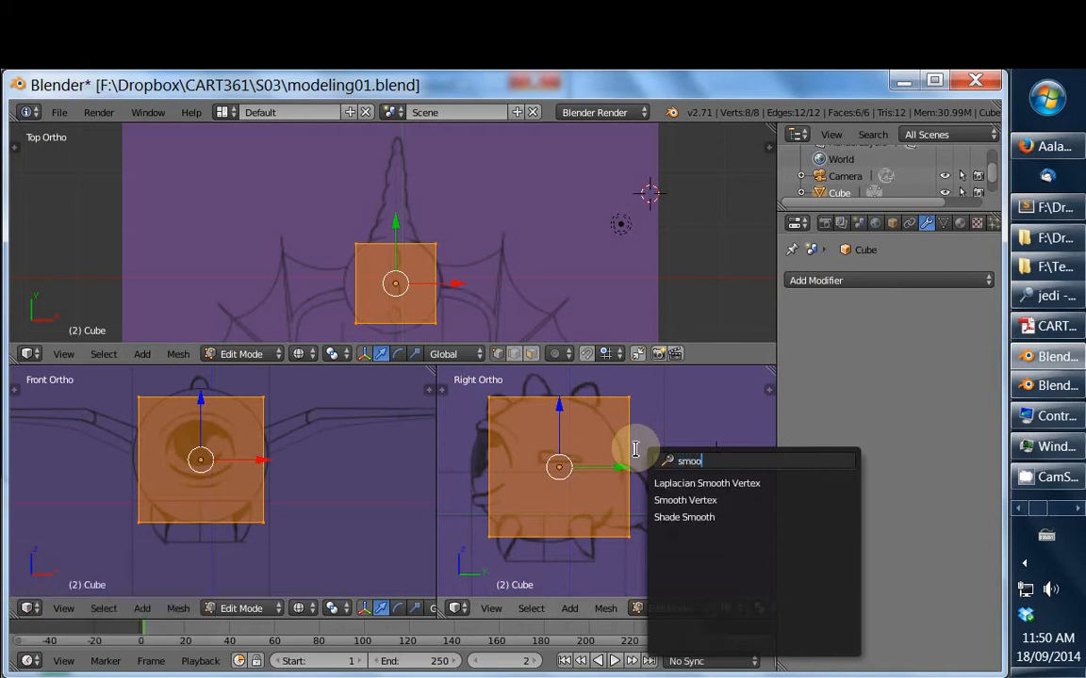
pyautogui.press('Escape')
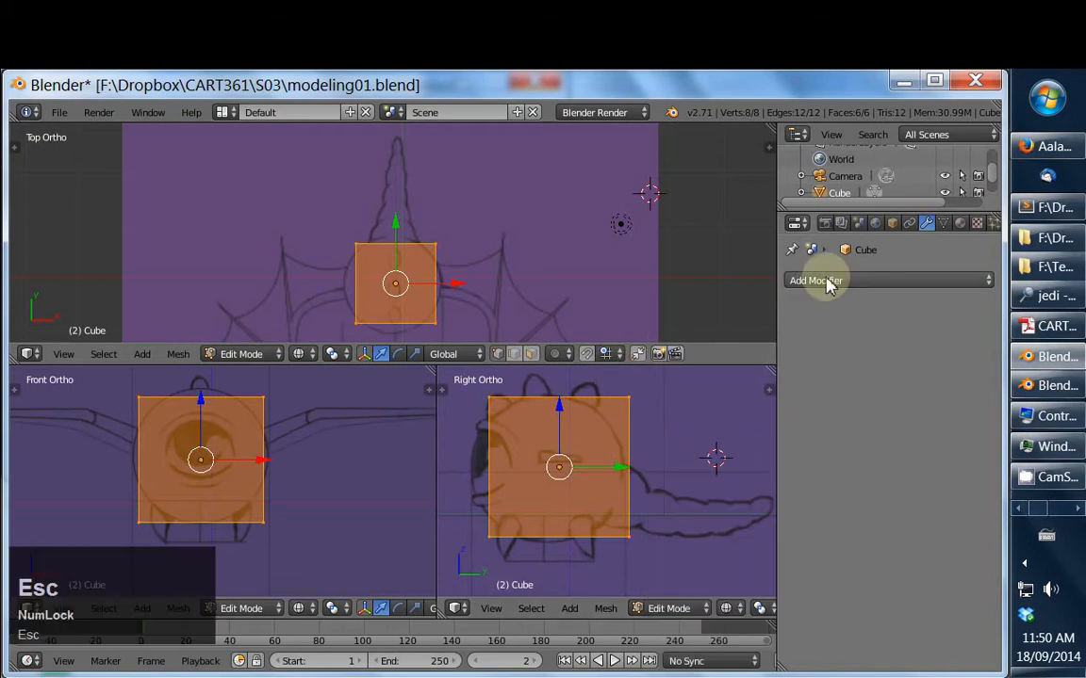
pyautogui.press('Tab')
# Add a Catmull-Clark Subdivision Surface modifier with one view subdivision to the cube and apply it
pyautogui.click(837, 281)
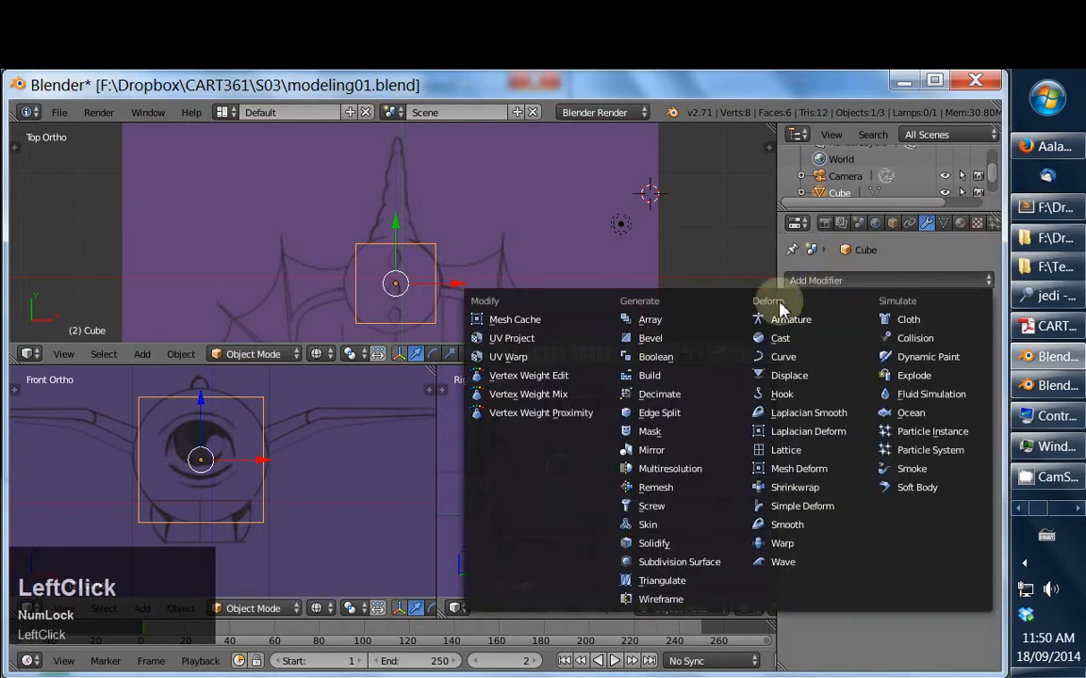
pyautogui.click(664, 563)
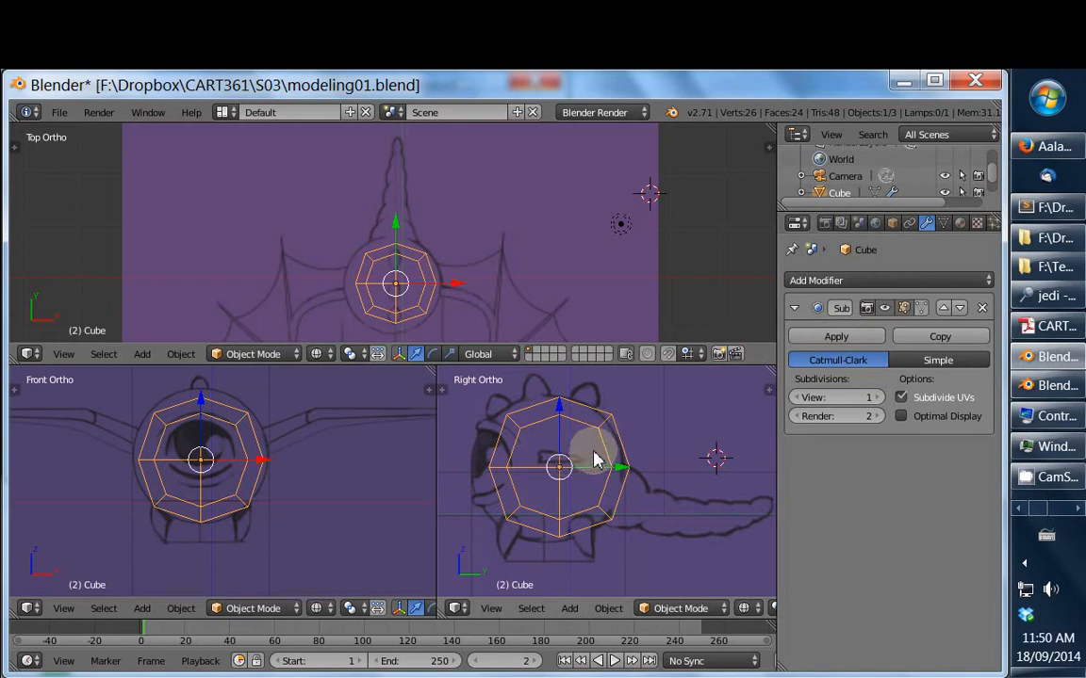
pyautogui.click(821, 342)
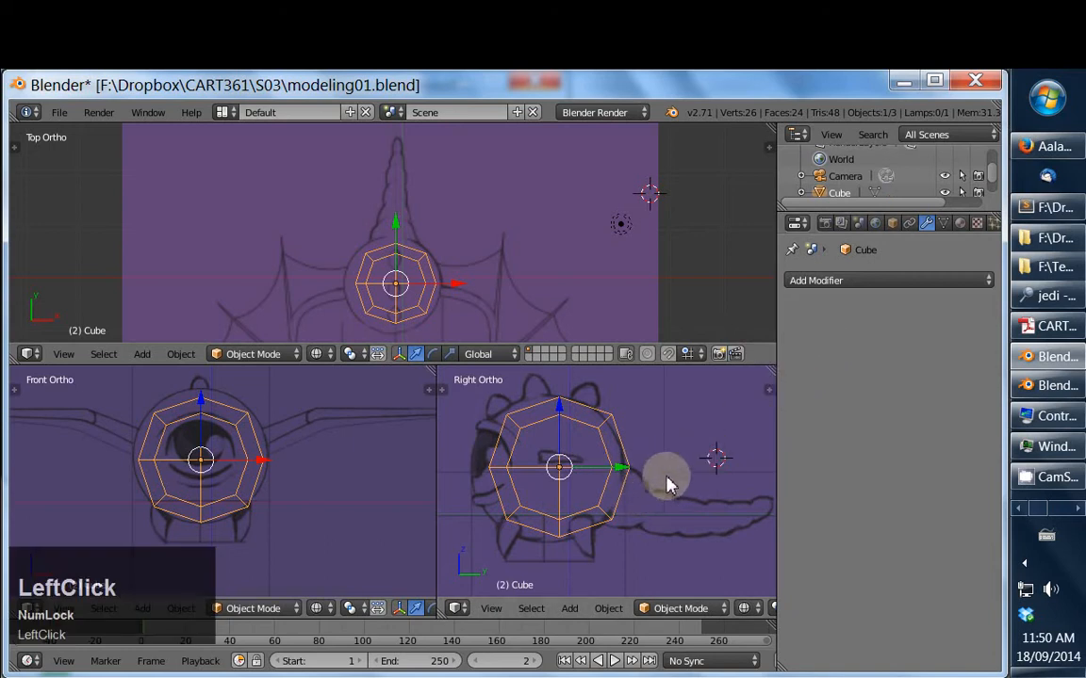
# Move and scale the rounded cube so it fits the creature's round body in the side and front reference sketches
pyautogui.press('g')
pyautogui.click(564, 394)
pyautogui.press('s')
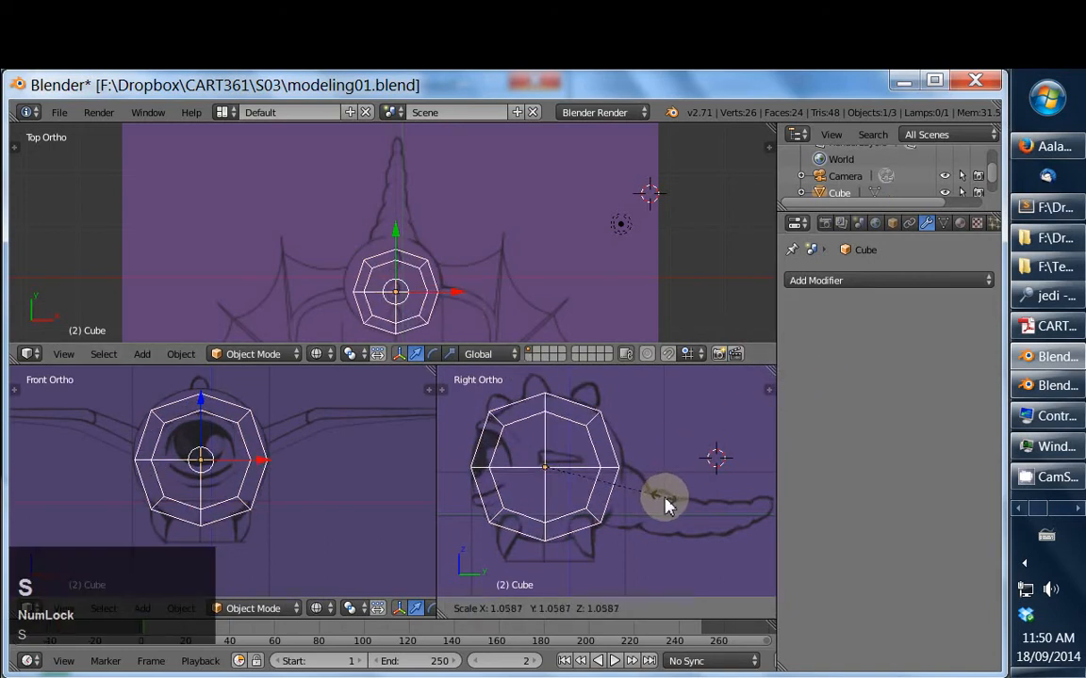
pyautogui.click(666, 502)
pyautogui.press('g')
pyautogui.press('s')
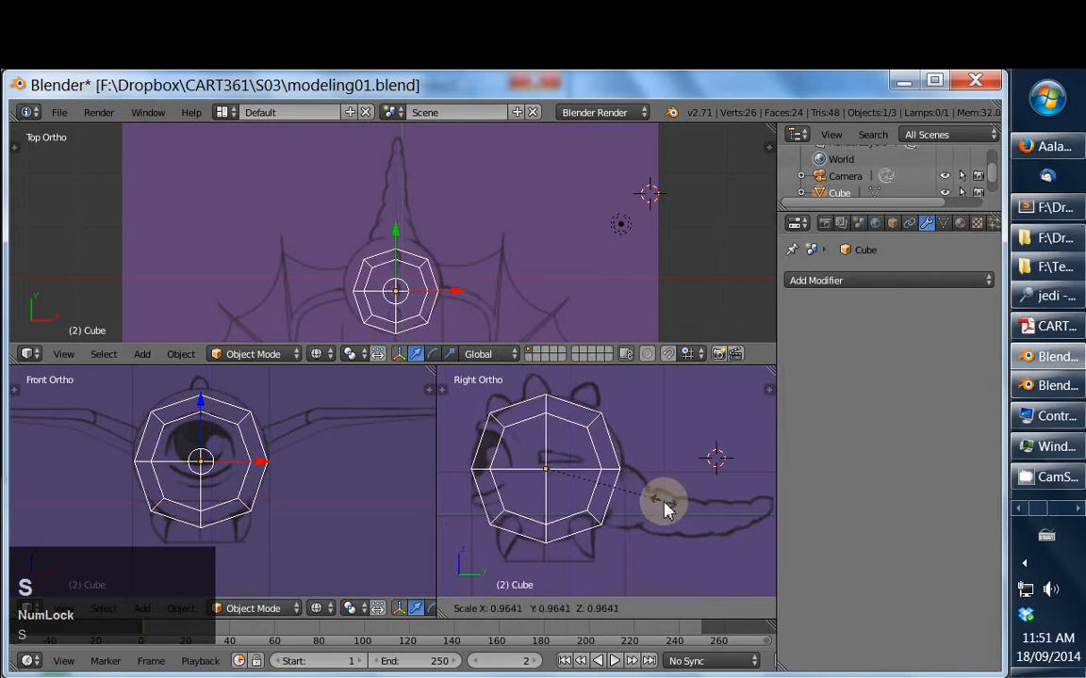
pyautogui.click(666, 509)
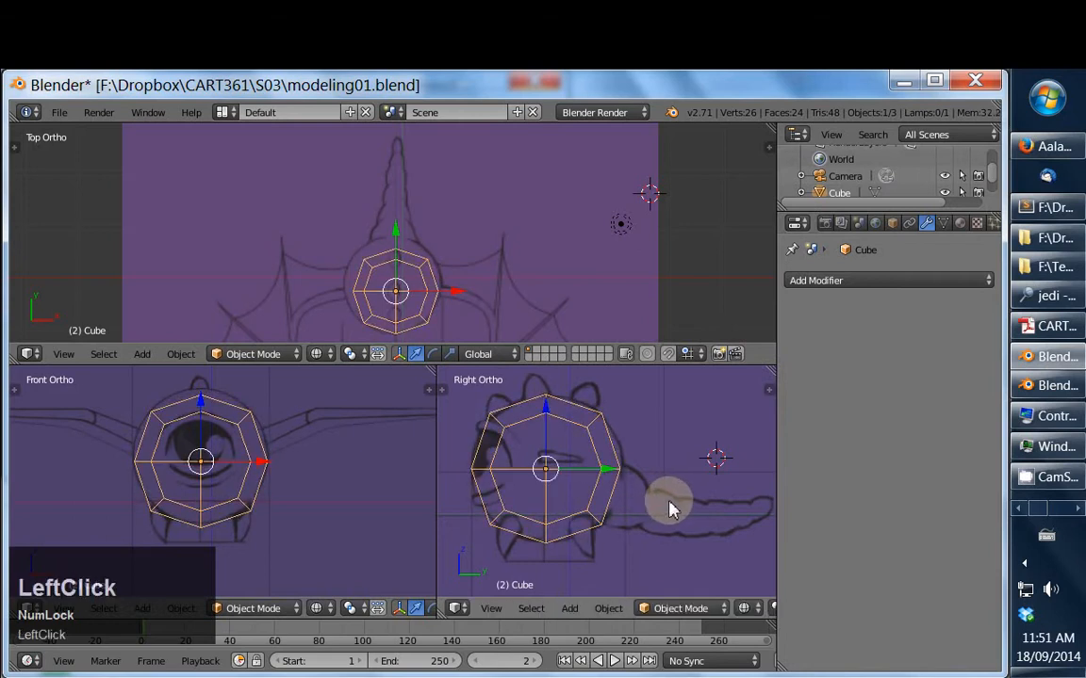
pyautogui.press('g')
pyautogui.click(266, 465)
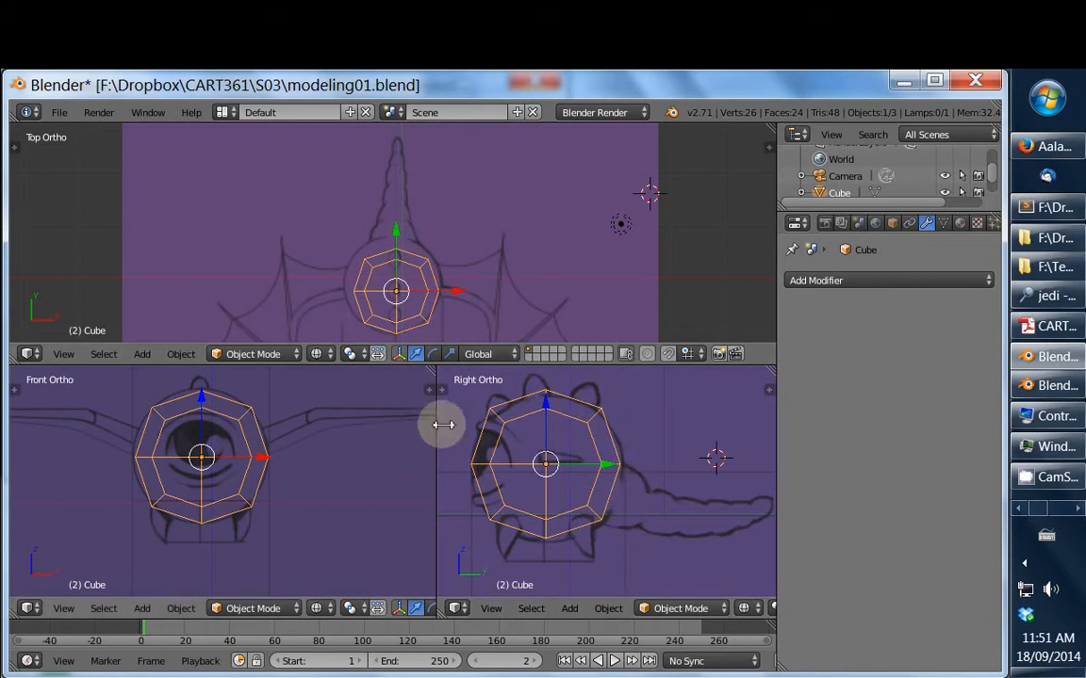
# Add another Subdivision Surface modifier to the body, then enlarge and reposition the mesh to match the sketched outline
pyautogui.click(838, 281)
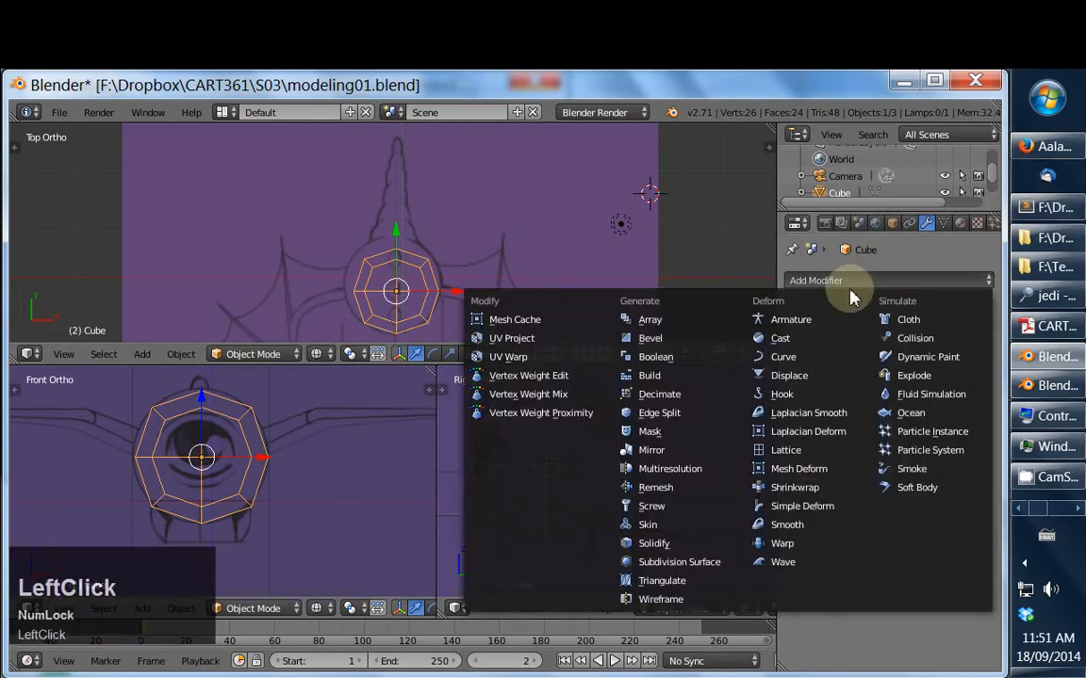
pyautogui.click(686, 564)
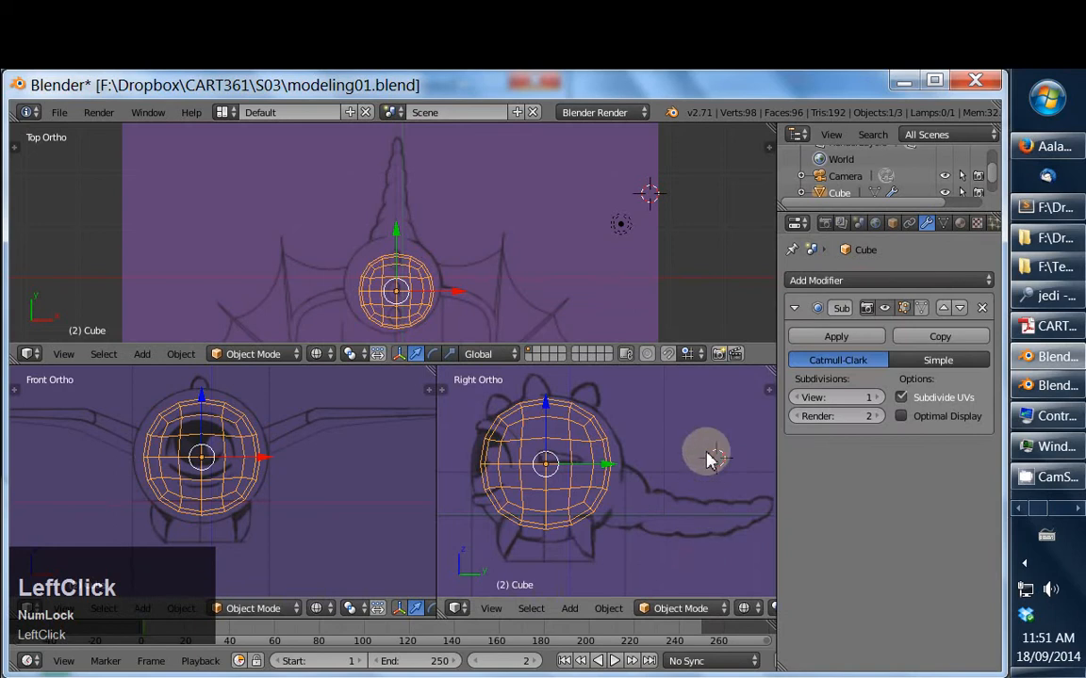
pyautogui.press('z')
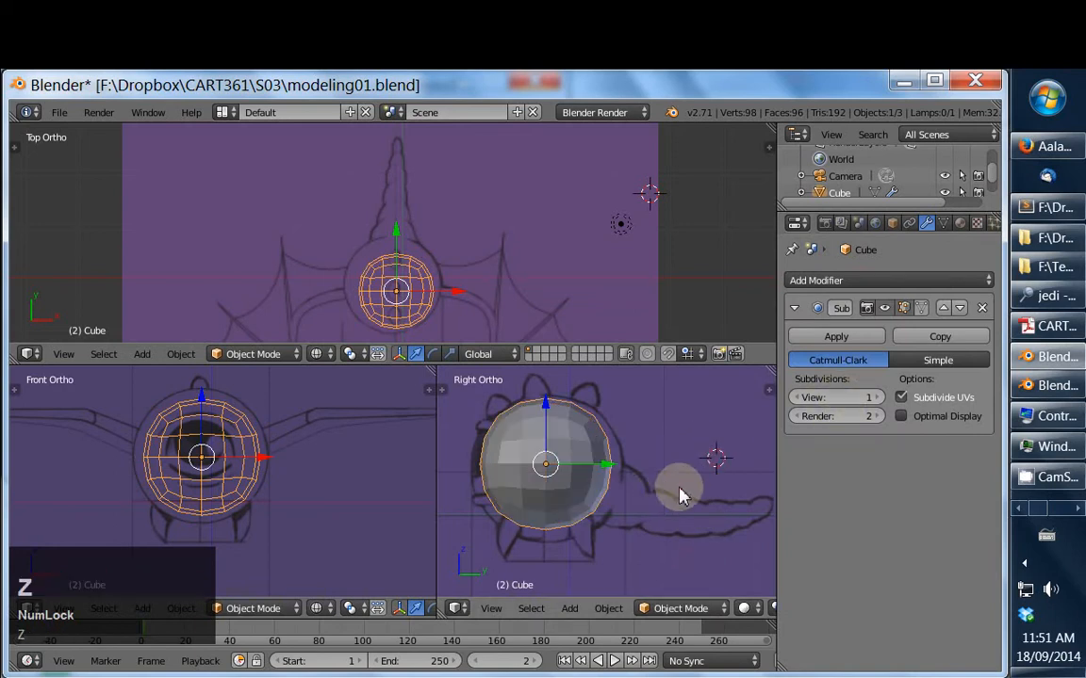
pyautogui.press('z')
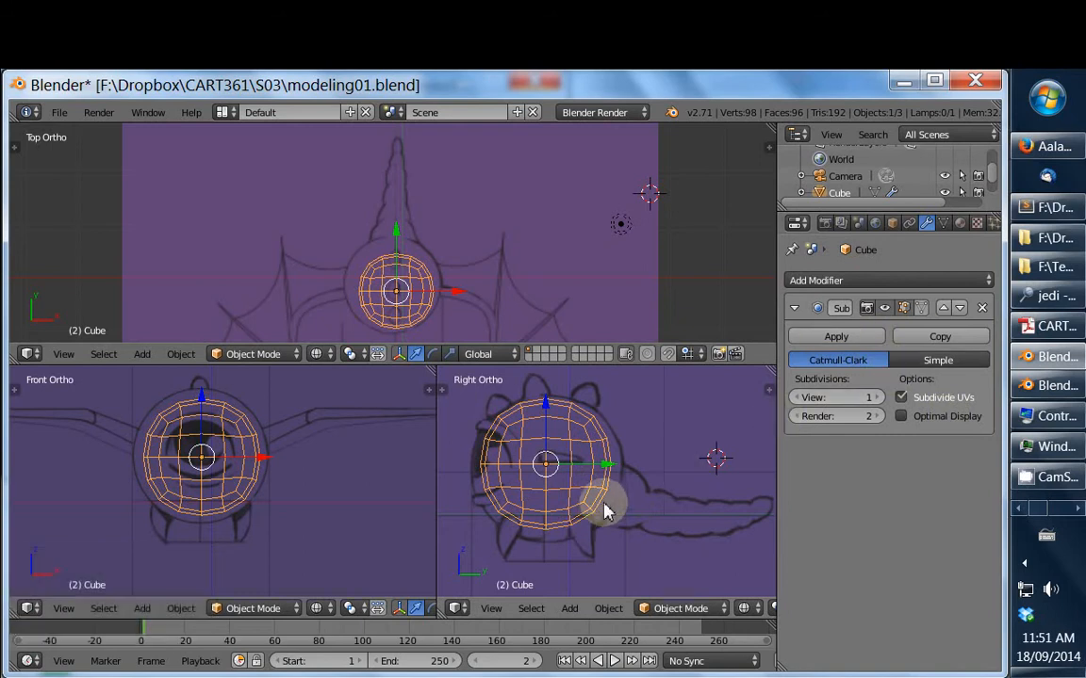
pyautogui.press('s')
pyautogui.press('g')
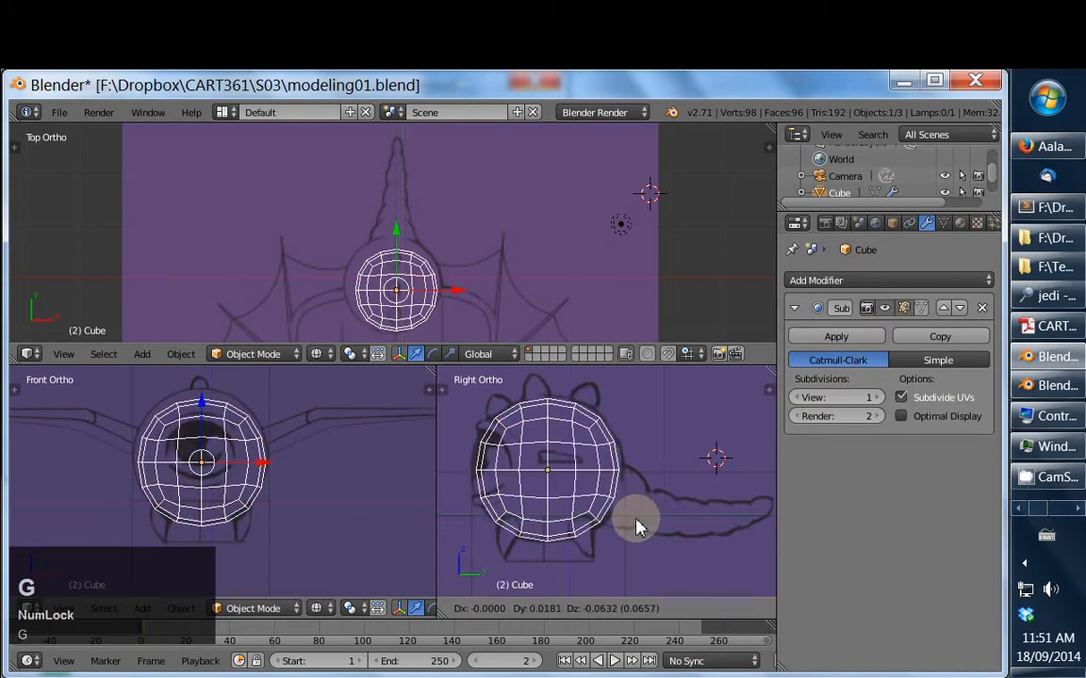
# Enter mesh editing with face selection and select the four faces at the back of the body where the tail begins
pyautogui.press('Tab')
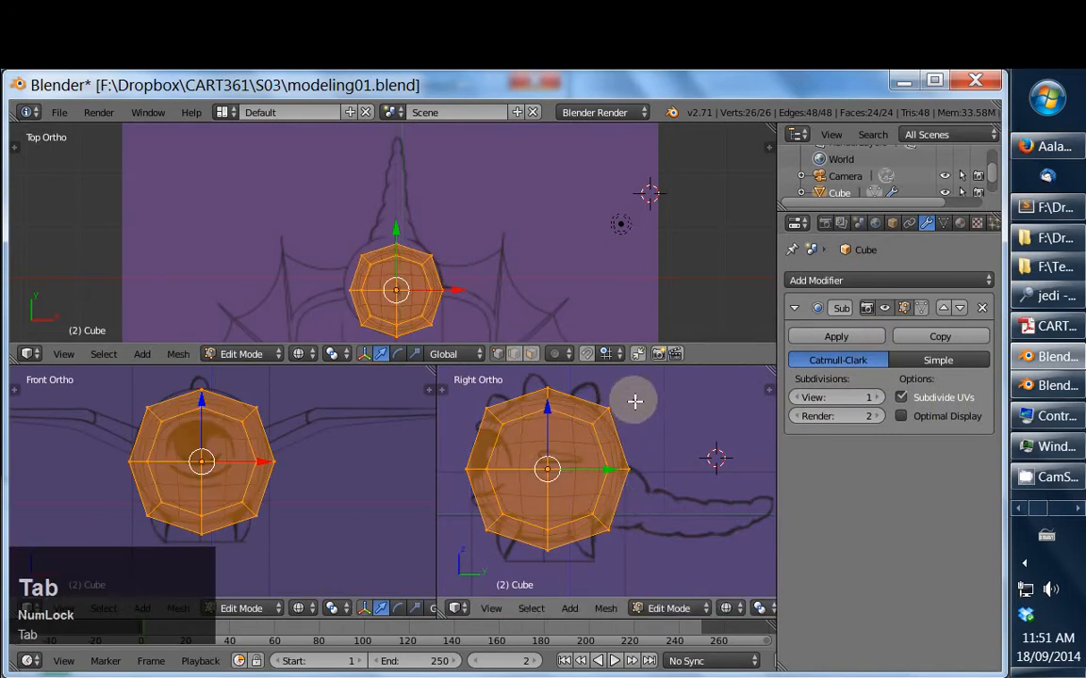
pyautogui.moveTo(307, 425); pyautogui.dragTo(382, 436, button='middle')
pyautogui.press('Tab')
pyautogui.press('Tab')
pyautogui.moveTo(318, 522); pyautogui.dragTo(266, 485, button='middle')
pyautogui.hotkey('ctrl', 'Tab')
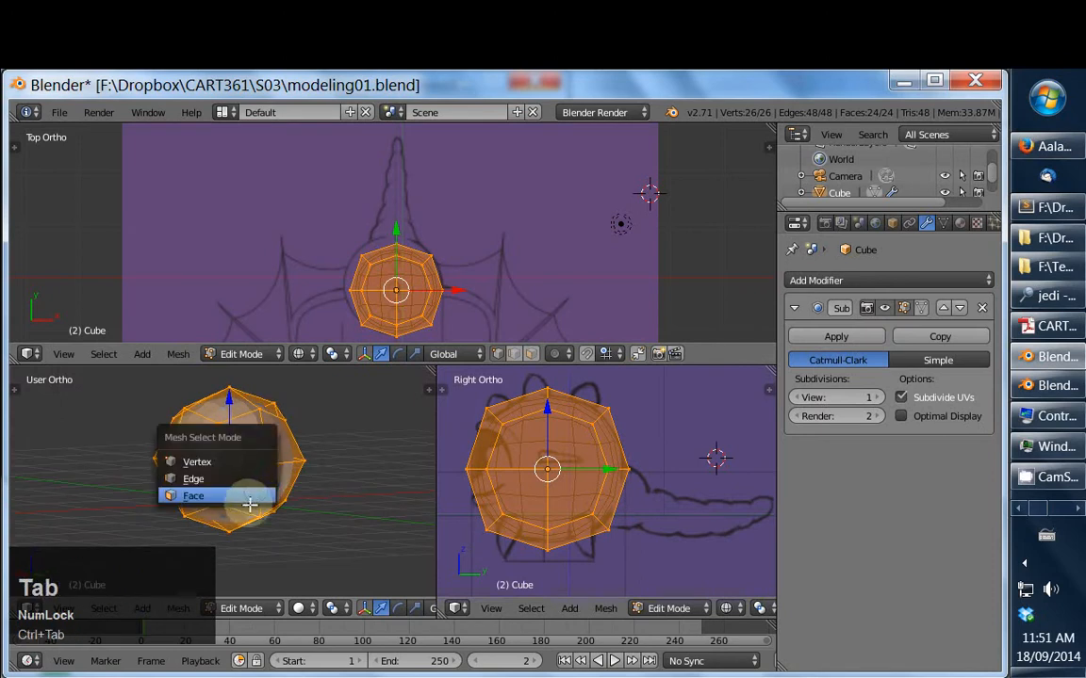
pyautogui.click(247, 495)
pyautogui.rightClick(255, 476)
pyautogui.keyDown('shift'); pyautogui.rightClick(259, 468); pyautogui.keyUp('shift')
pyautogui.keyDown('shift'); pyautogui.rightClick(257, 454); pyautogui.keyUp('shift')
pyautogui.keyDown('shift'); pyautogui.rightClick(250, 434); pyautogui.keyUp('shift')
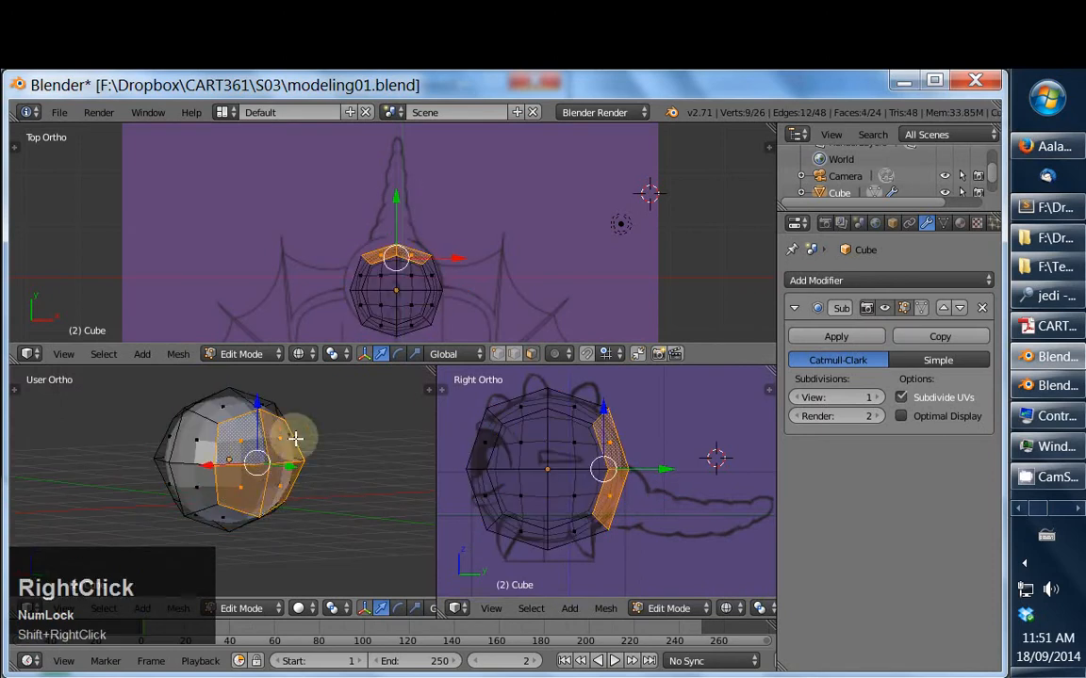
# Move, rotate and shrink the four selected back faces to line up with the base of the sketched tail
pyautogui.press('g')
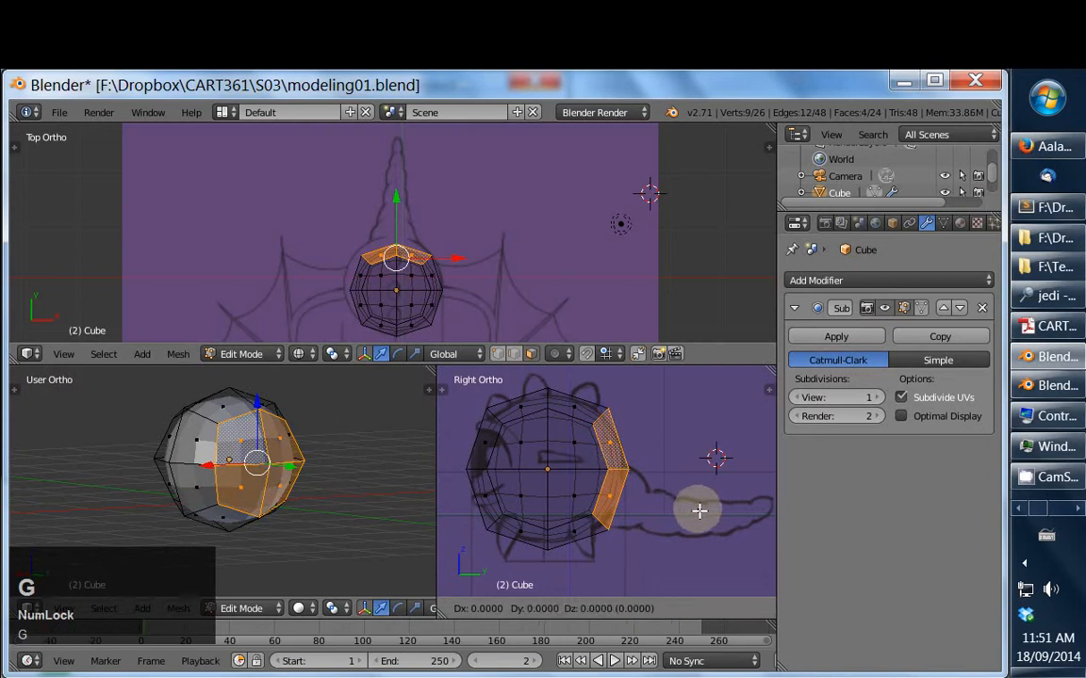
pyautogui.click(696, 513)
pyautogui.press('r')
pyautogui.click(700, 534)
pyautogui.press('s')
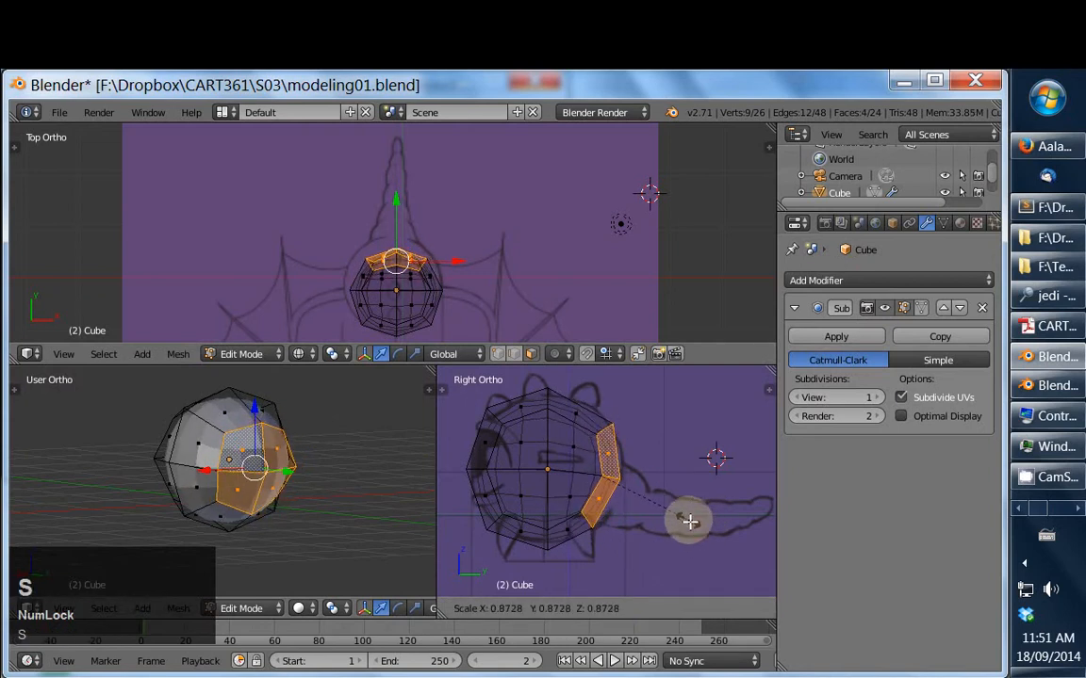
pyautogui.click(691, 518)
pyautogui.press('g')
pyautogui.click(696, 523)
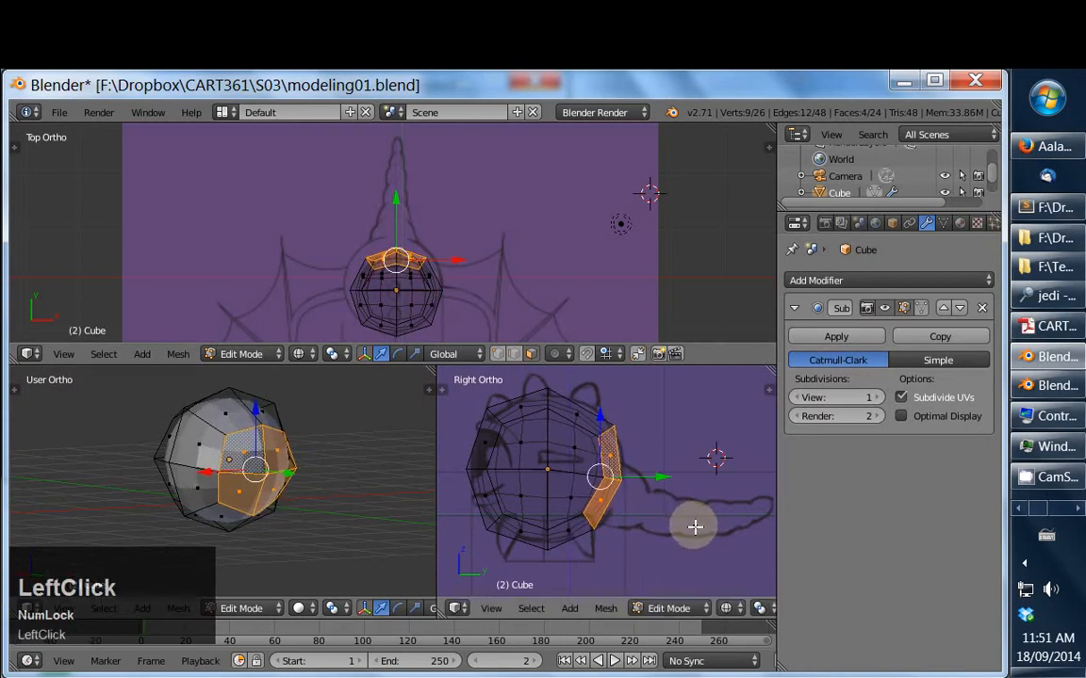
pyautogui.press('g')
pyautogui.click(690, 526)
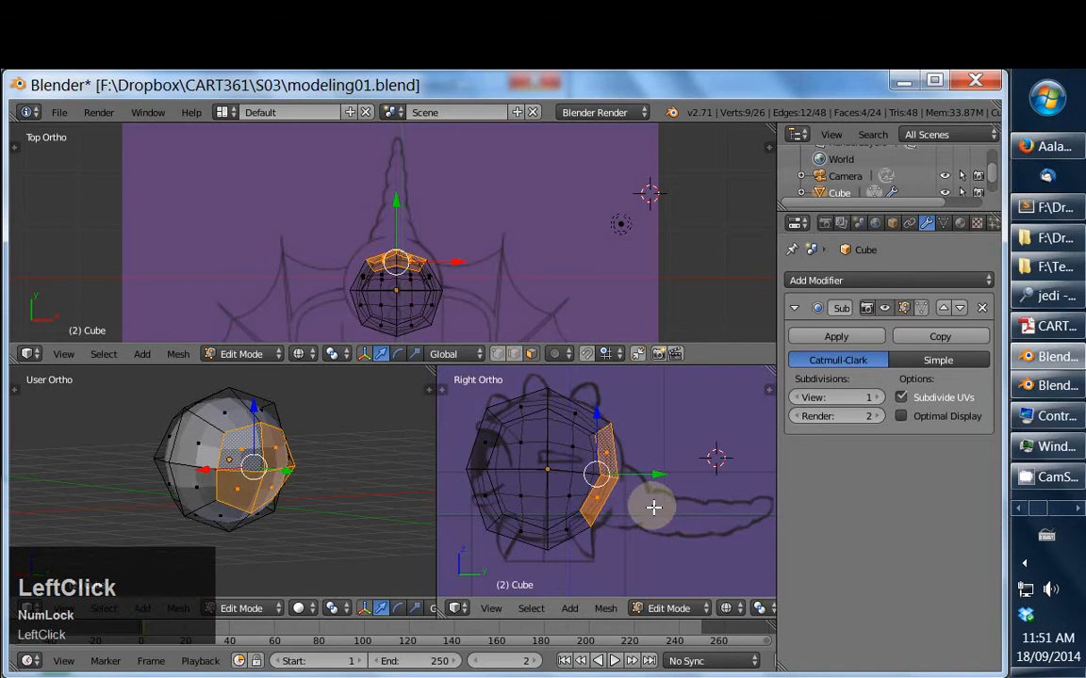
# Extrude the back faces slightly to start the tail, then scale, rotate and shift them onto the sketched tail root
pyautogui.press('e')
pyautogui.click(671, 516)
pyautogui.press('s')
pyautogui.click(677, 514)
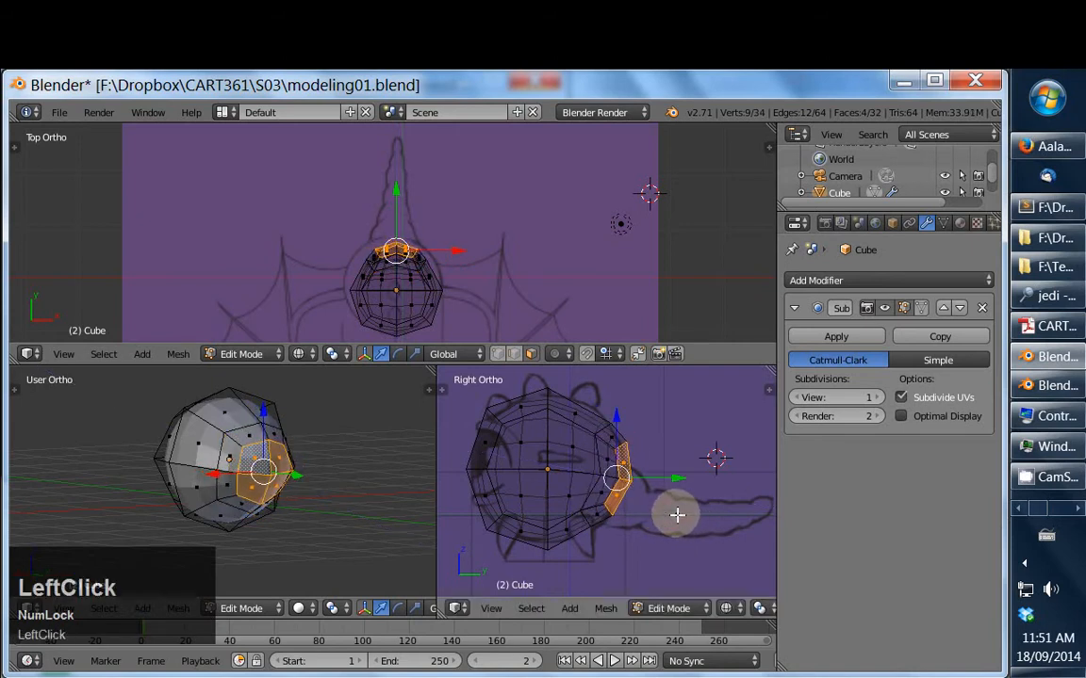
pyautogui.press('r')
pyautogui.click(696, 532)
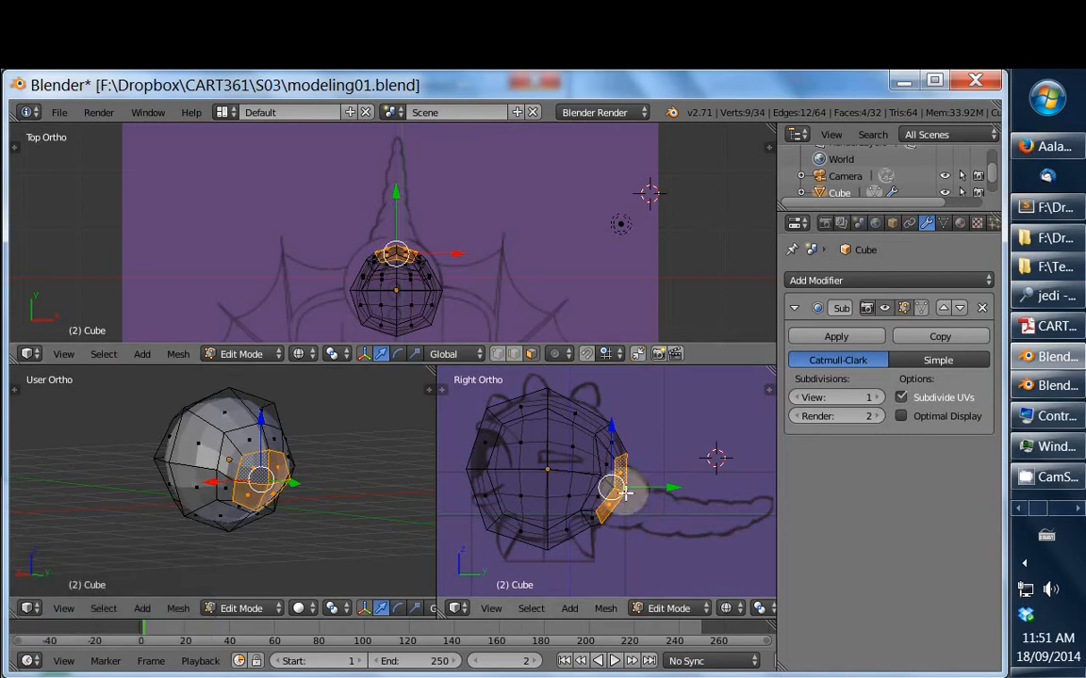
pyautogui.press('g')
pyautogui.click(674, 497)
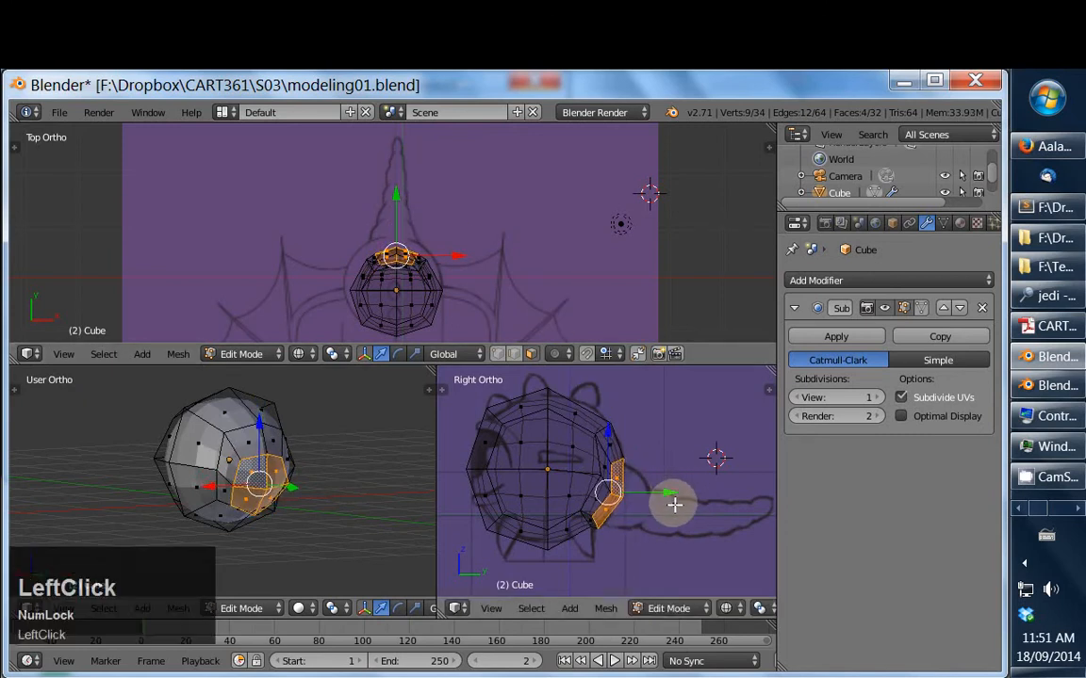
# Extrude the next tail segment outward, taper it, and rotate and move its end faces to follow the side sketch
pyautogui.moveTo(293, 496); pyautogui.dragTo(348, 473, button='middle')
pyautogui.press('e')
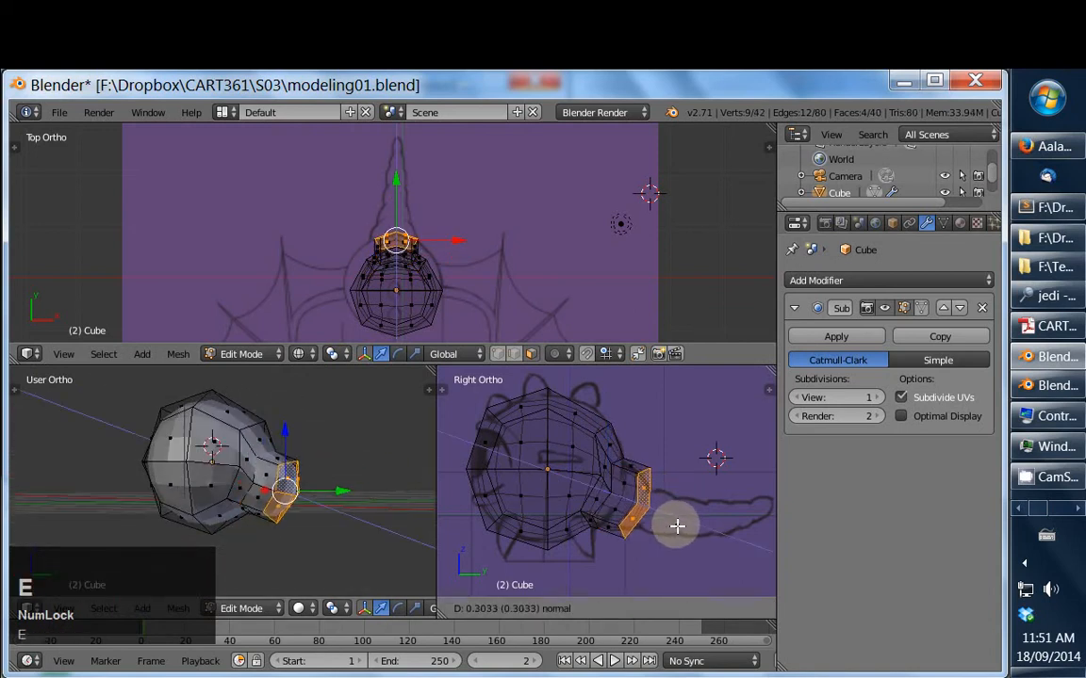
pyautogui.click(729, 538)
pyautogui.press('s')
pyautogui.press('g')
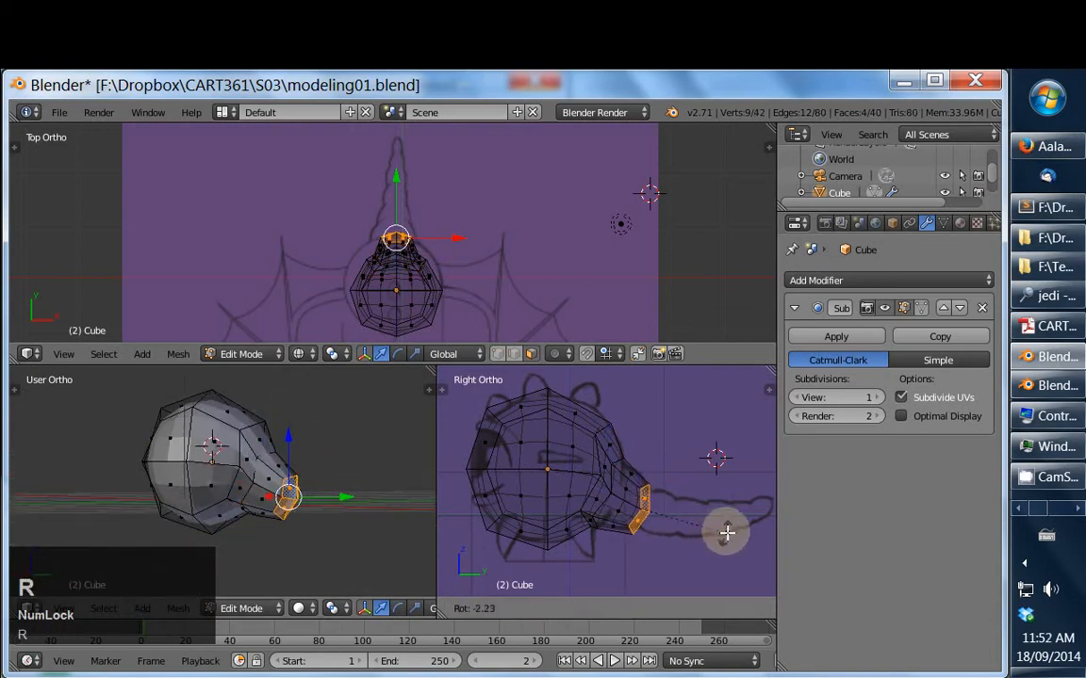
pyautogui.click(726, 532)
pyautogui.press('g')
pyautogui.press('s')
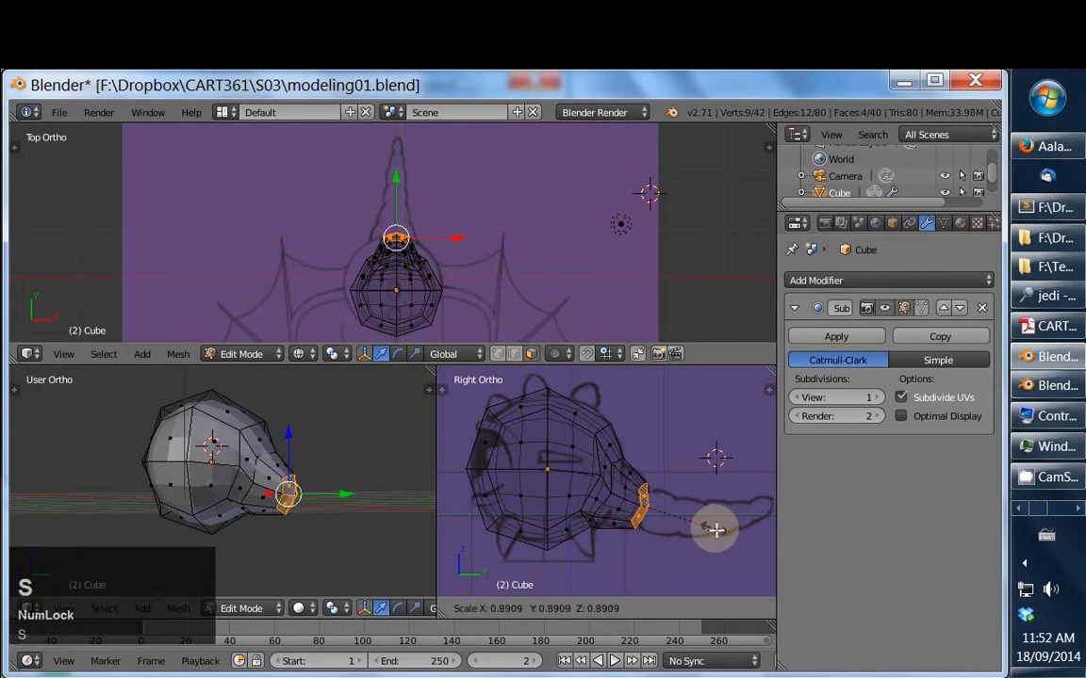
pyautogui.click(717, 531)
pyautogui.press('g')
pyautogui.click(717, 528)
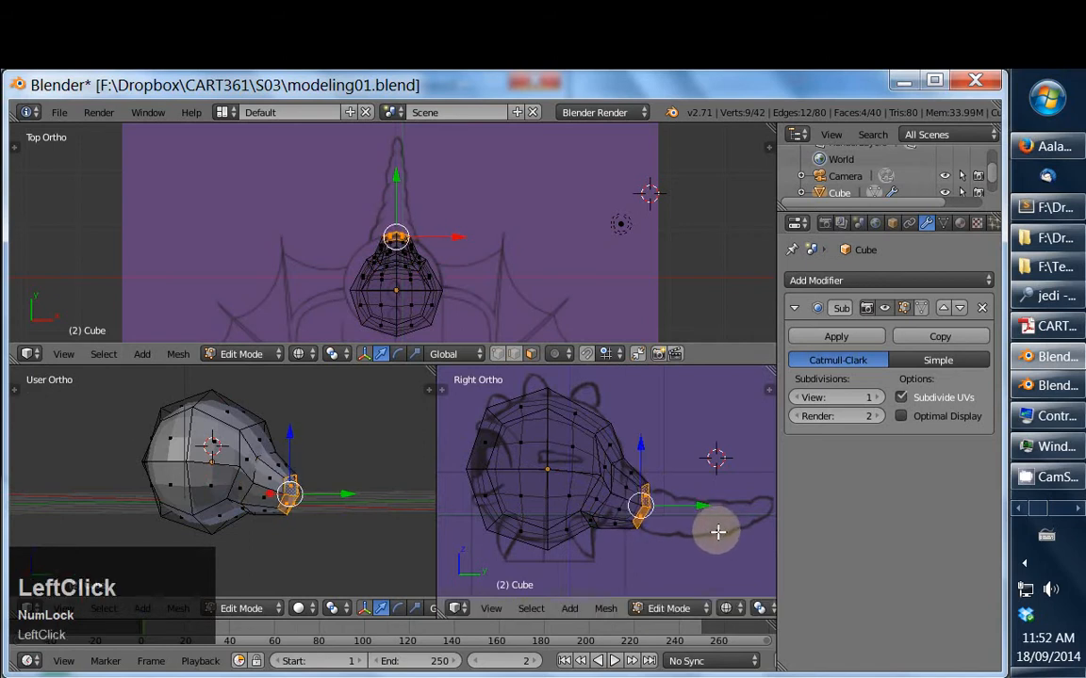
# Extrude another segment along the sketched tail, then rotate and resize its end faces to match the tail's thickness
pyautogui.press('e')
pyautogui.click(727, 533)
pyautogui.press('r')
pyautogui.press('s')
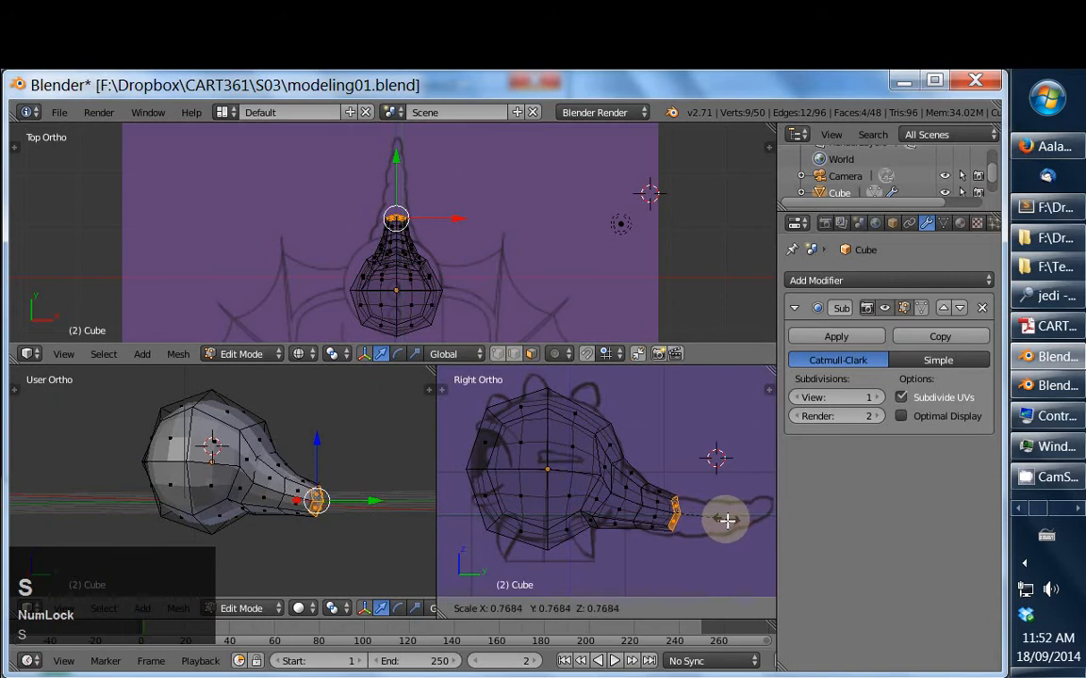
pyautogui.click(722, 518)
pyautogui.press('s')
pyautogui.click(735, 529)
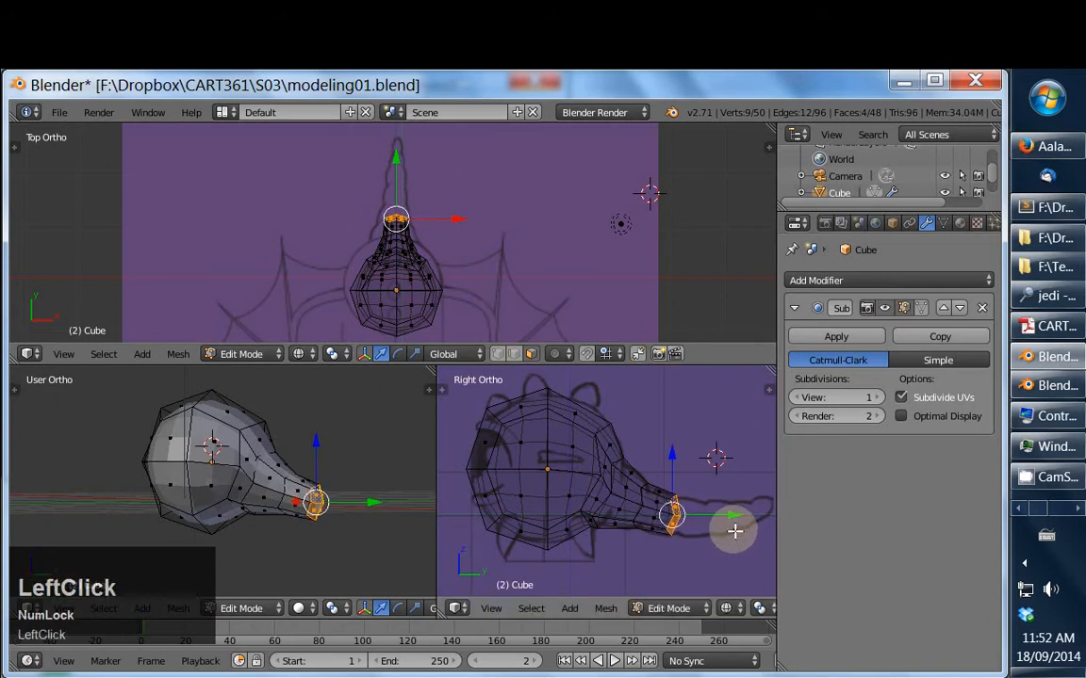
# Extend the tail by one more extruded segment, angling its end along the tail's upward bend and narrowing it
pyautogui.moveTo(286, 461)
pyautogui.mouseDown(button='middle')
pyautogui.moveTo(162, 467)
pyautogui.moveTo(282, 457)
pyautogui.mouseUp(button='middle')
pyautogui.press('e')
pyautogui.click(744, 524)
pyautogui.press('r')
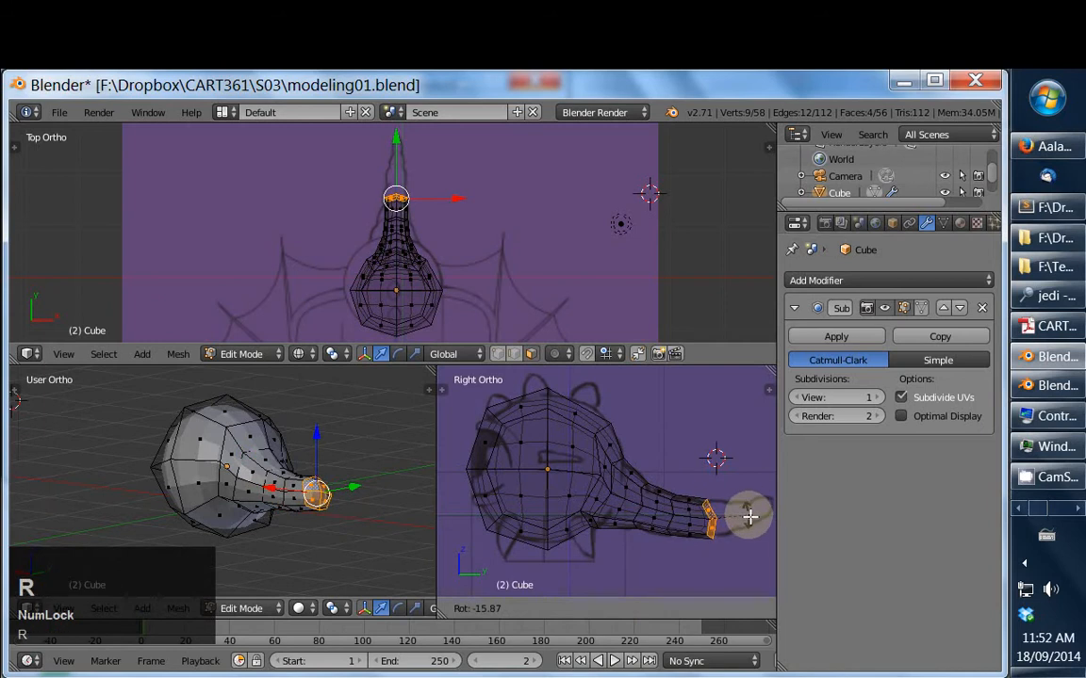
pyautogui.hotkey('alt', 's')
pyautogui.click(738, 522)
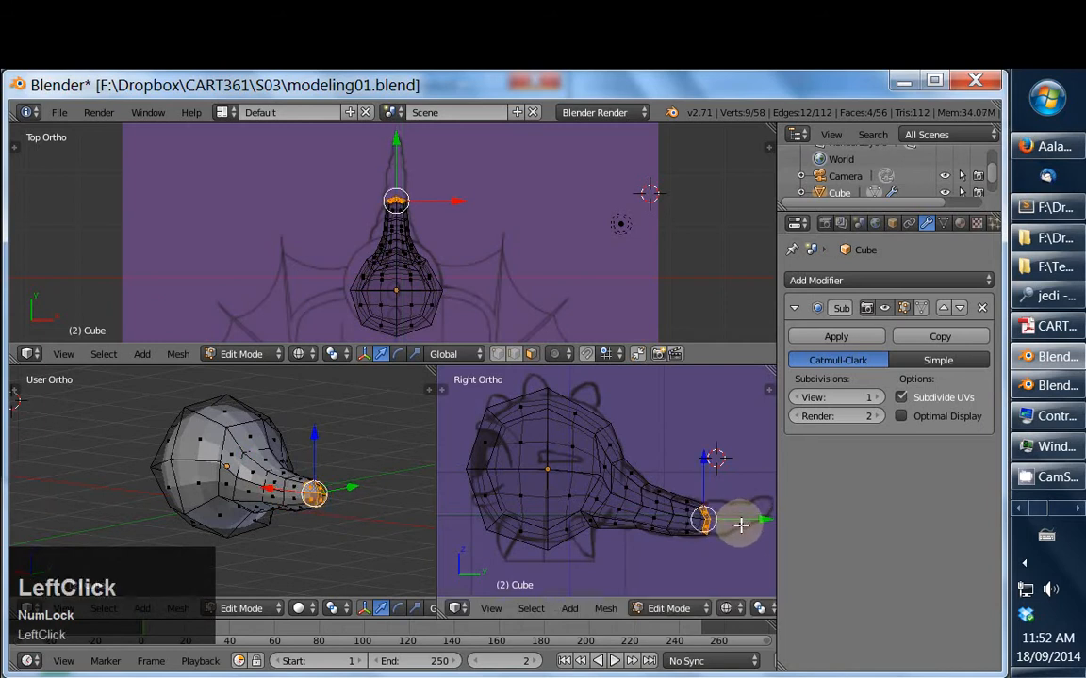
# Extrude two more short segments along the sketched tail, scaling down the end faces of each to match its narrowing outline
pyautogui.press('e')
pyautogui.click(755, 520)
pyautogui.press('s')
pyautogui.click(761, 525)
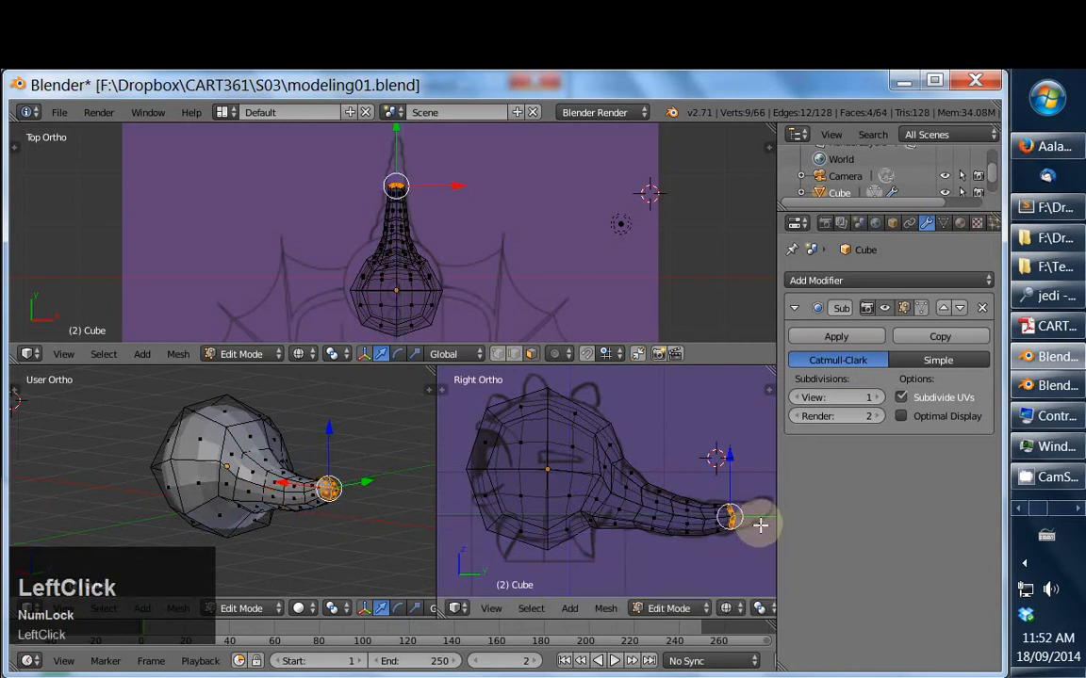
pyautogui.press('e')
pyautogui.press('s')
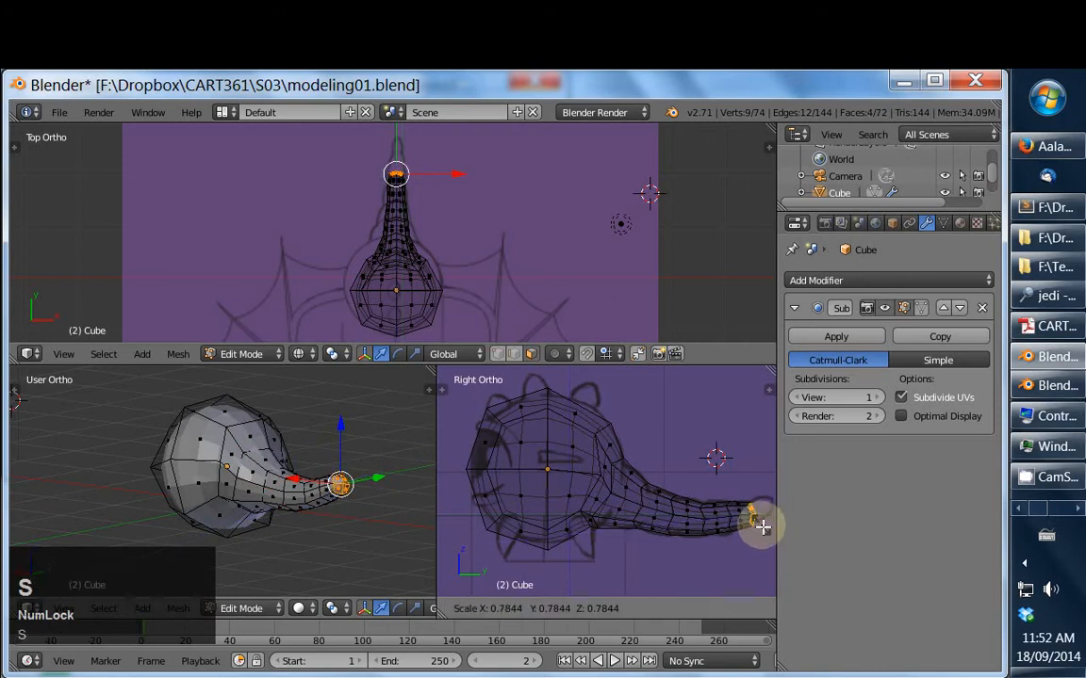
pyautogui.click(765, 518)
# Extrude another segment, rotating, moving and resizing its end to follow the tail's upward curl, and add a small shrunken tip segment
pyautogui.keyDown('shift'); pyautogui.moveTo(765, 519); pyautogui.dragTo(686, 523, button='middle'); pyautogui.keyUp('shift')
pyautogui.press('e')
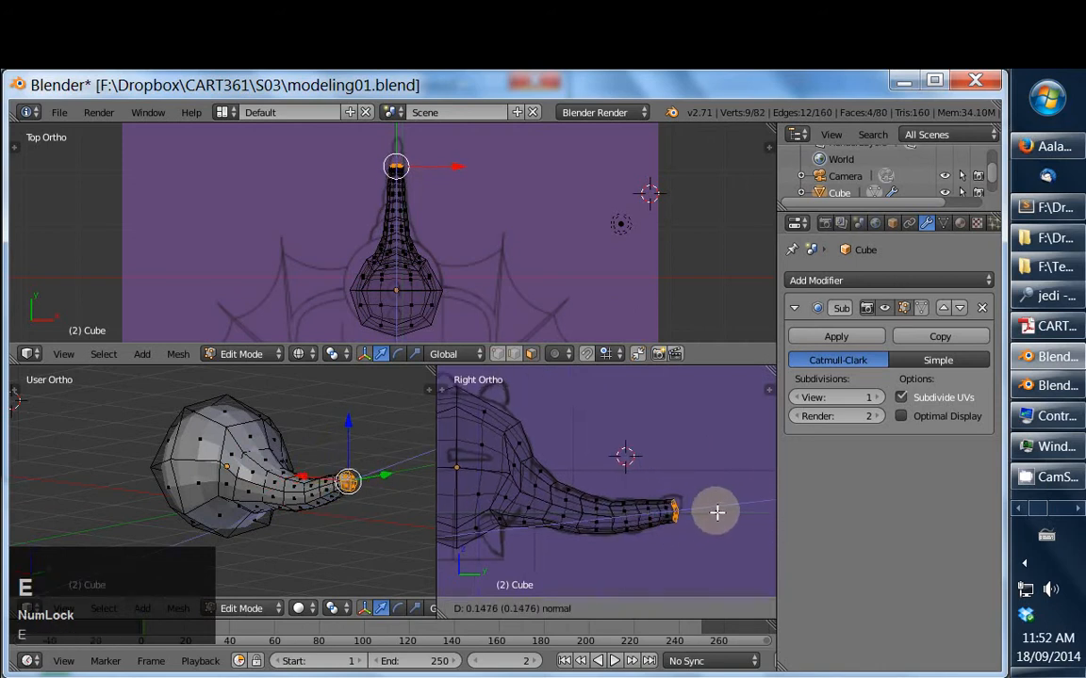
pyautogui.click(726, 510)
pyautogui.press('r')
pyautogui.press('s')
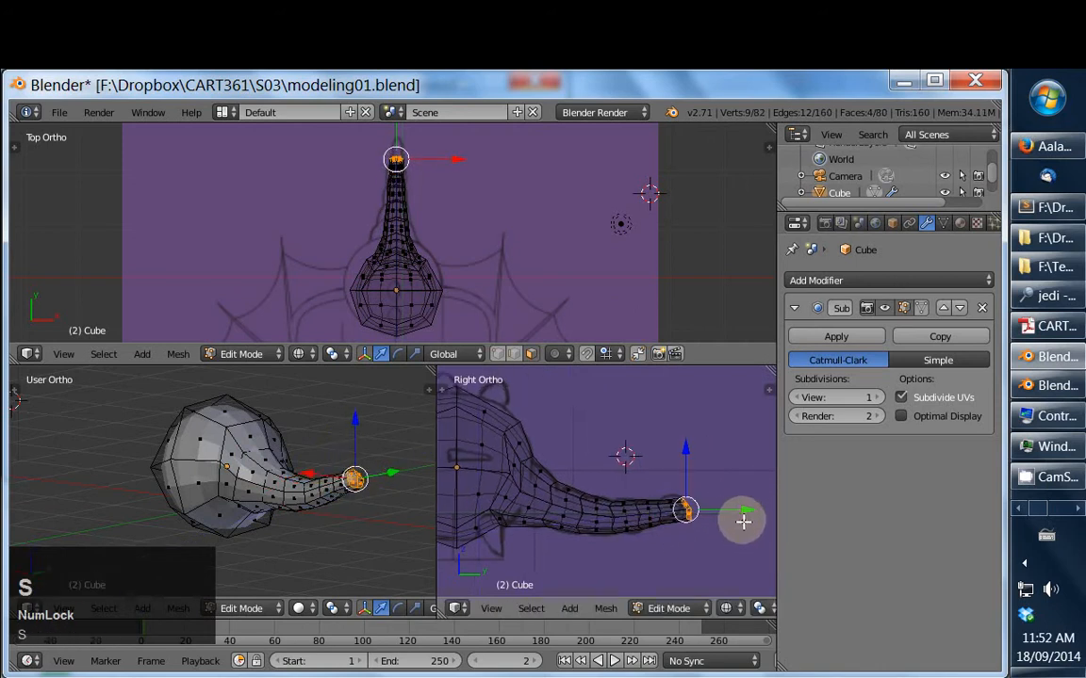
pyautogui.click(740, 521)
pyautogui.press('g')
pyautogui.press('s')
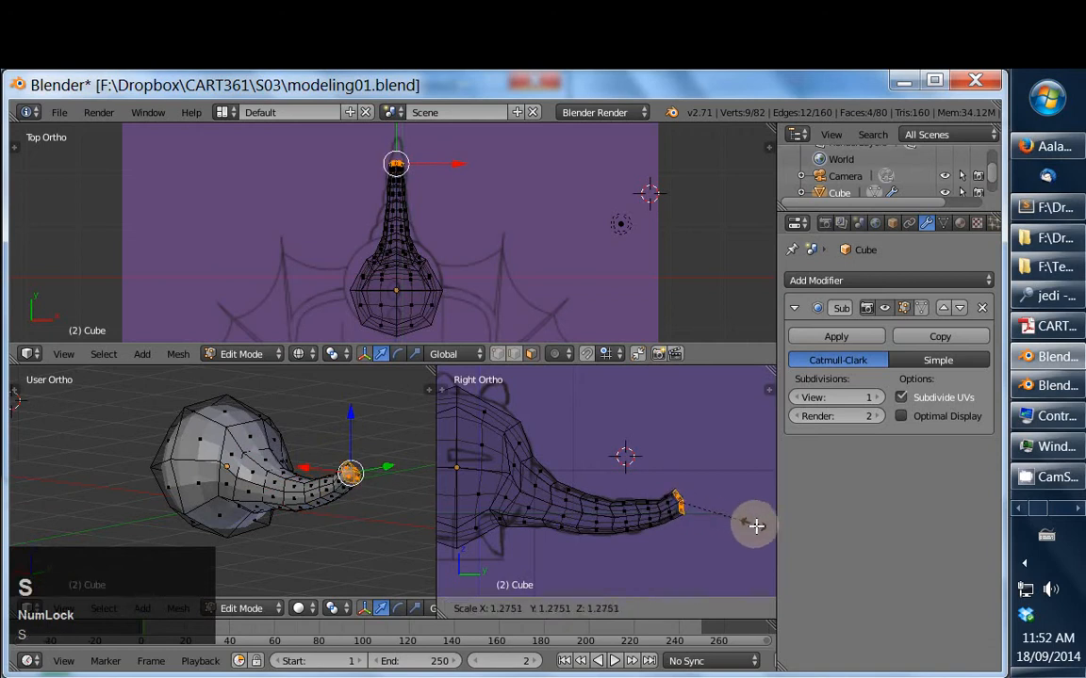
pyautogui.click(717, 523)
pyautogui.press('e')
pyautogui.press('s')
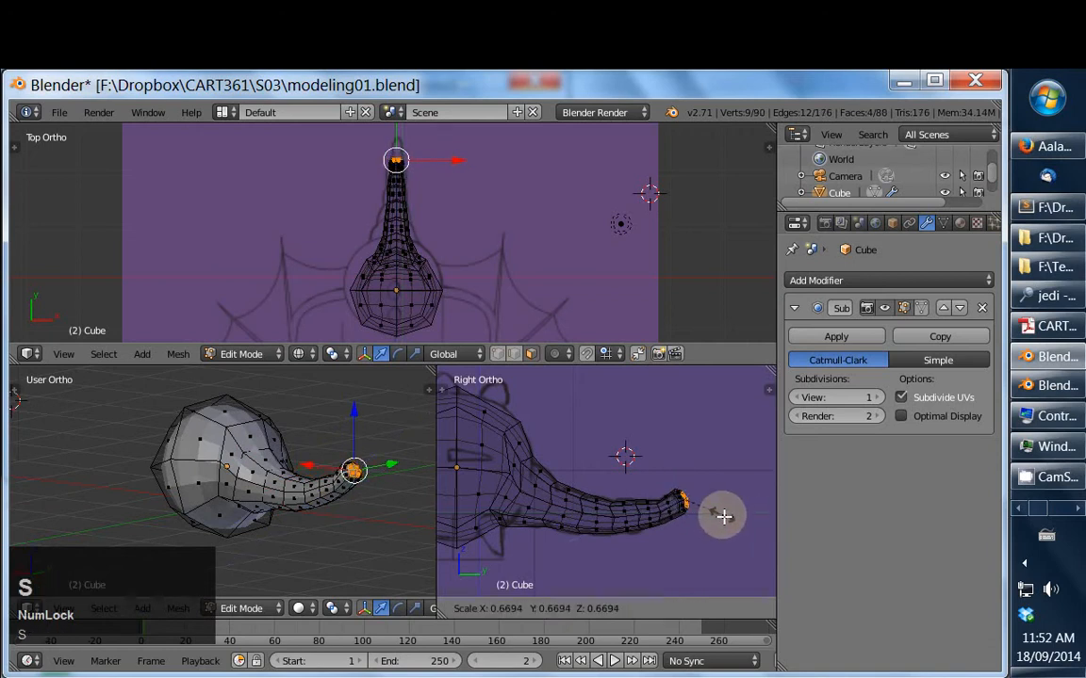
# Try adding an edge loop around the middle of the tail and scaling it up, and undo the change
pyautogui.moveTo(217, 477); pyautogui.dragTo(312, 431, button='middle')
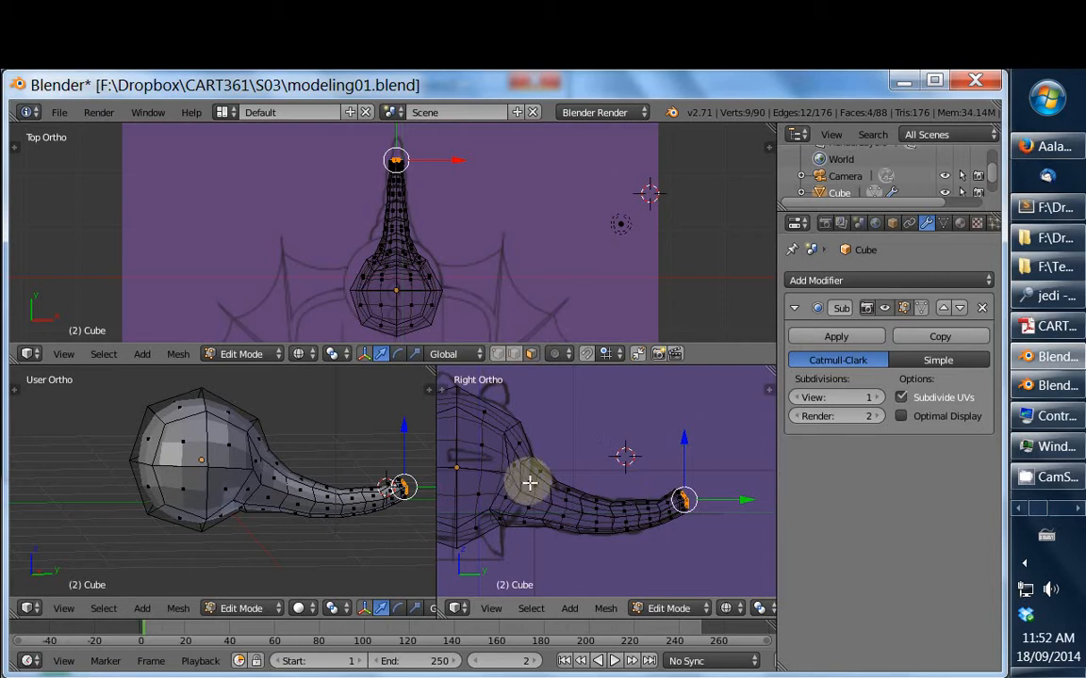
pyautogui.moveTo(262, 463); pyautogui.dragTo(399, 409, button='middle')
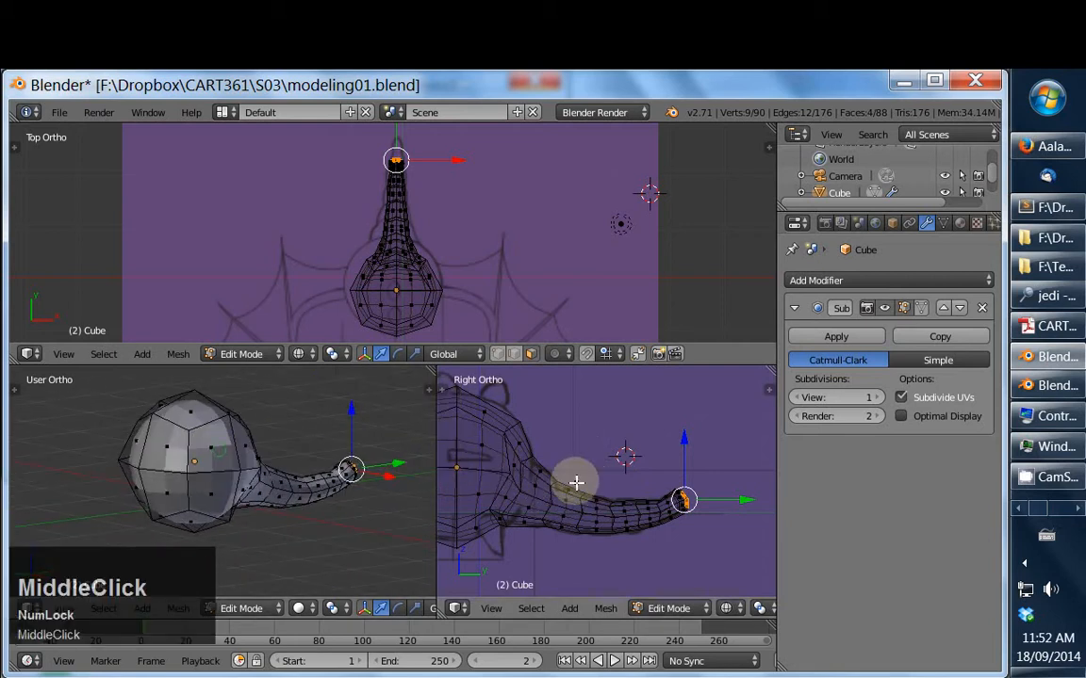
pyautogui.moveTo(269, 427); pyautogui.dragTo(215, 458, button='middle')
pyautogui.keyDown('ctrl'); pyautogui.moveTo(310, 483); pyautogui.dragTo(361, 460, button='middle'); pyautogui.keyUp('ctrl')
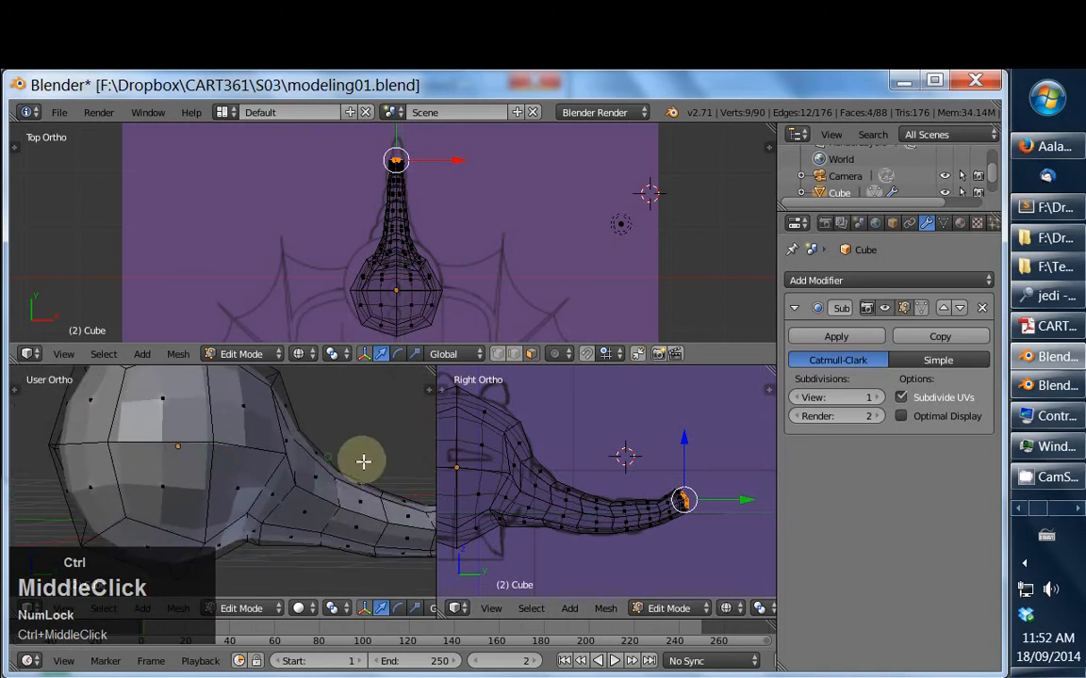
pyautogui.keyDown('shift'); pyautogui.moveTo(409, 497); pyautogui.dragTo(292, 455, button='middle'); pyautogui.keyUp('shift')
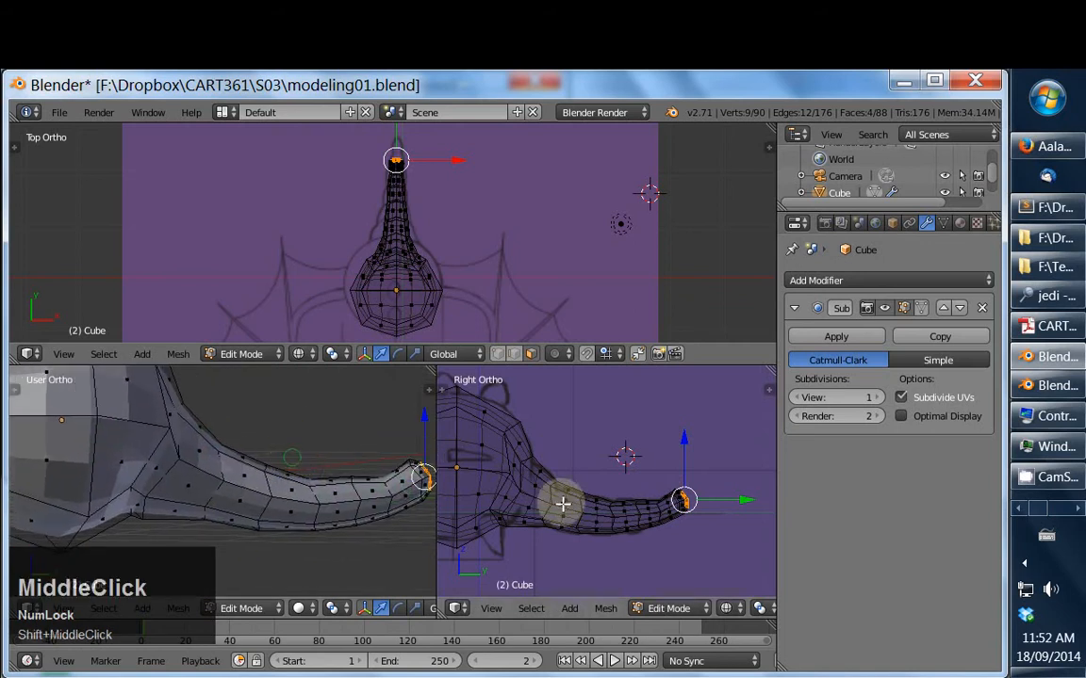
pyautogui.keyDown('ctrl'); pyautogui.moveTo(581, 480); pyautogui.dragTo(525, 562, button='middle'); pyautogui.keyUp('ctrl')
pyautogui.click(517, 551)
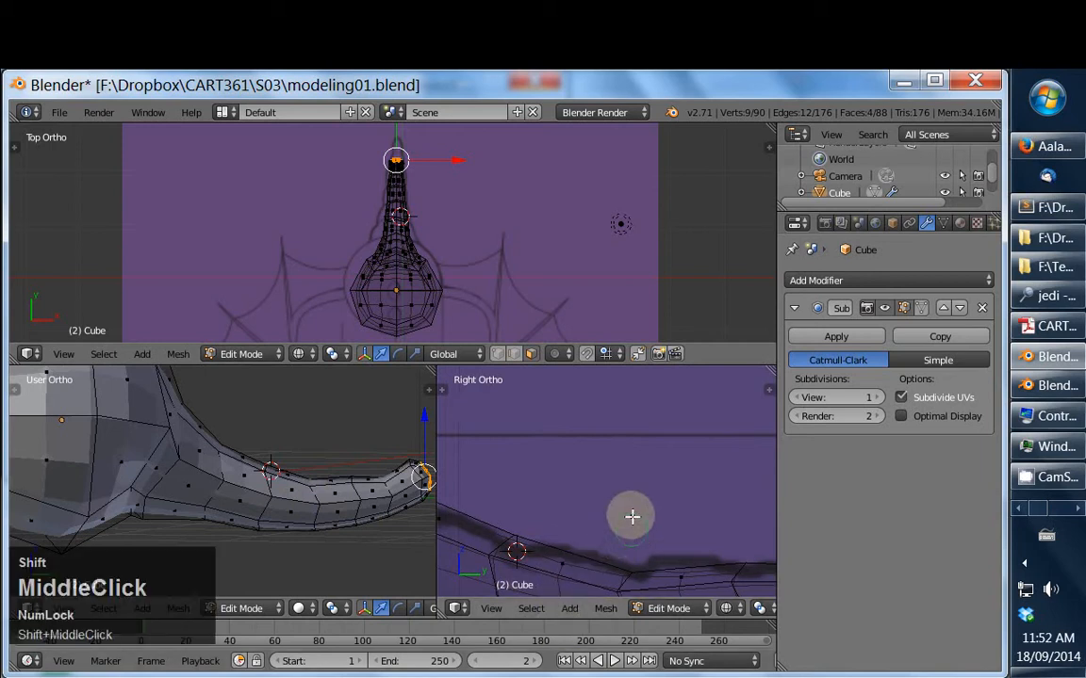
pyautogui.keyDown('shift'); pyautogui.moveTo(632, 516); pyautogui.dragTo(610, 451, button='middle'); pyautogui.keyUp('shift')
pyautogui.hotkey('ctrl', 'r')
pyautogui.click(584, 456)
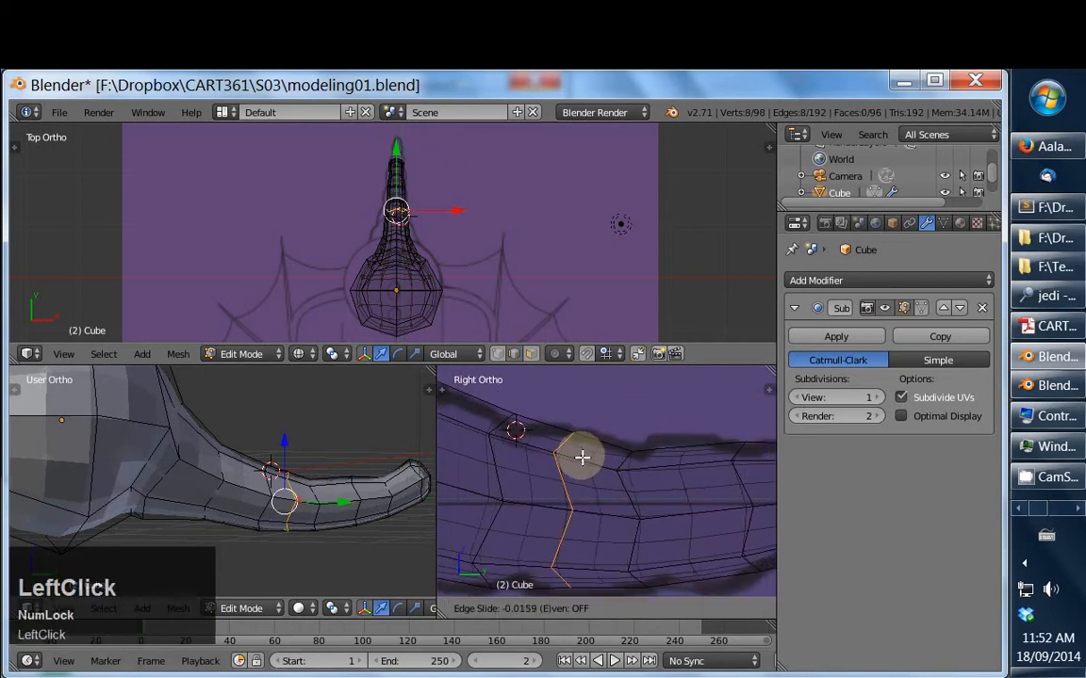
pyautogui.click(581, 455)
pyautogui.press('s')
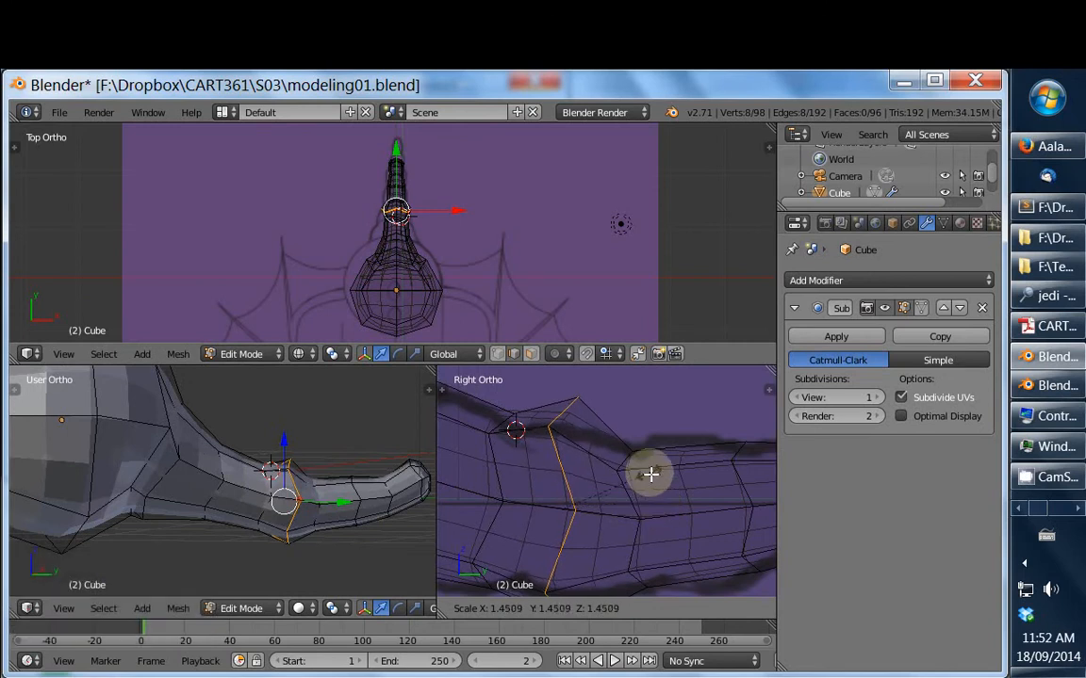
pyautogui.hotkey('ctrl', 'z')
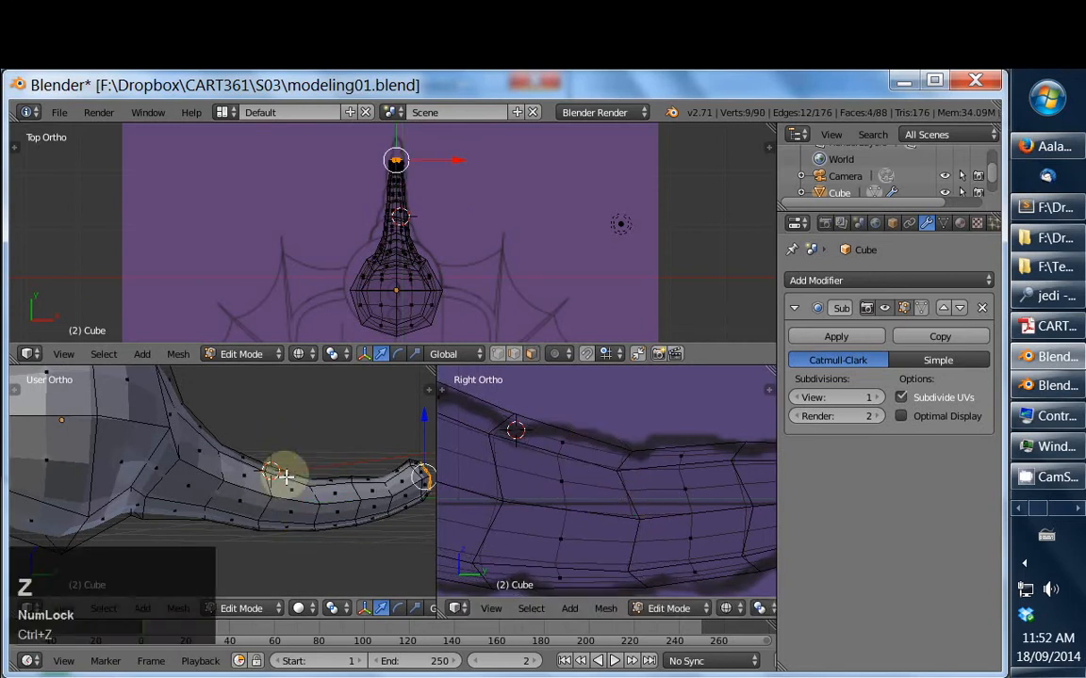
# Select the four front faces of the body and inset them by about 0.13, keeping the outer rim selected for the eye
pyautogui.keyDown('shift'); pyautogui.moveTo(206, 476); pyautogui.dragTo(300, 442, button='middle'); pyautogui.keyUp('shift')
pyautogui.moveTo(196, 411); pyautogui.dragTo(318, 528, button='middle')
pyautogui.keyDown('shift'); pyautogui.moveTo(544, 481); pyautogui.dragTo(739, 579, button='middle'); pyautogui.keyUp('shift')
pyautogui.keyDown('ctrl'); pyautogui.moveTo(559, 449); pyautogui.dragTo(536, 516, button='middle'); pyautogui.keyUp('ctrl')
pyautogui.moveTo(544, 506)
pyautogui.keyDown('shift'); pyautogui.mouseDown(button='middle')
pyautogui.moveTo(677, 463)
pyautogui.moveTo(572, 523)
pyautogui.moveTo(591, 552)
pyautogui.moveTo(579, 499)
pyautogui.moveTo(518, 478)
pyautogui.moveTo(554, 499)
pyautogui.mouseUp(button='middle'); pyautogui.keyUp('shift')
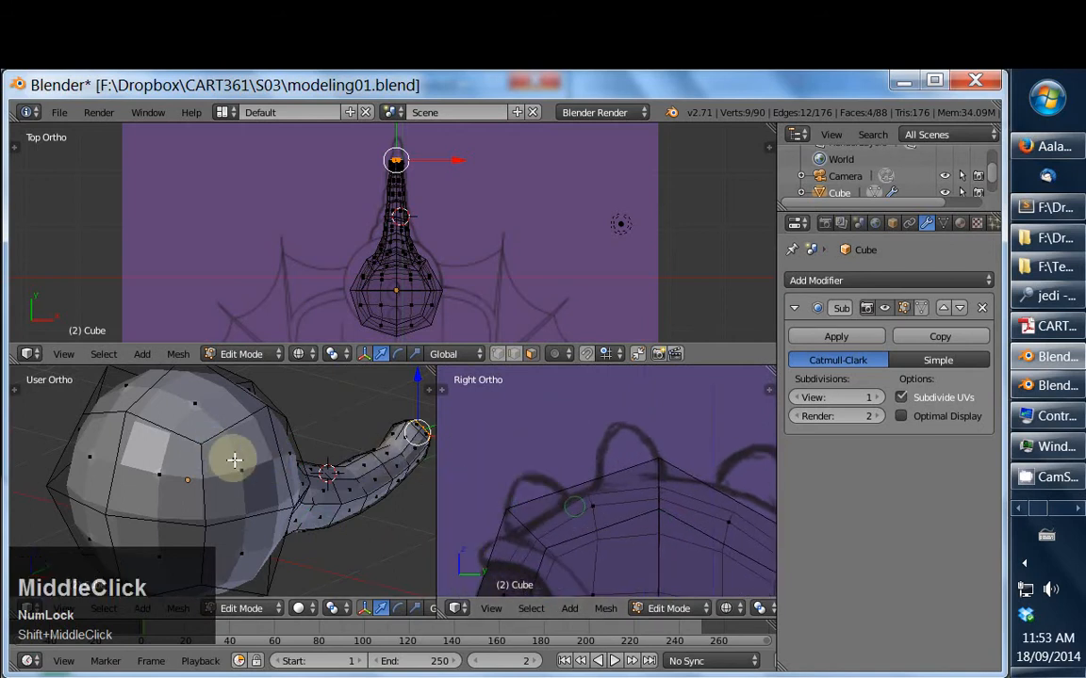
pyautogui.moveTo(217, 471); pyautogui.dragTo(278, 438, button='middle')
pyautogui.keyDown('shift'); pyautogui.moveTo(575, 490); pyautogui.dragTo(622, 454, button='middle'); pyautogui.keyUp('shift')
pyautogui.rightClick(129, 449)
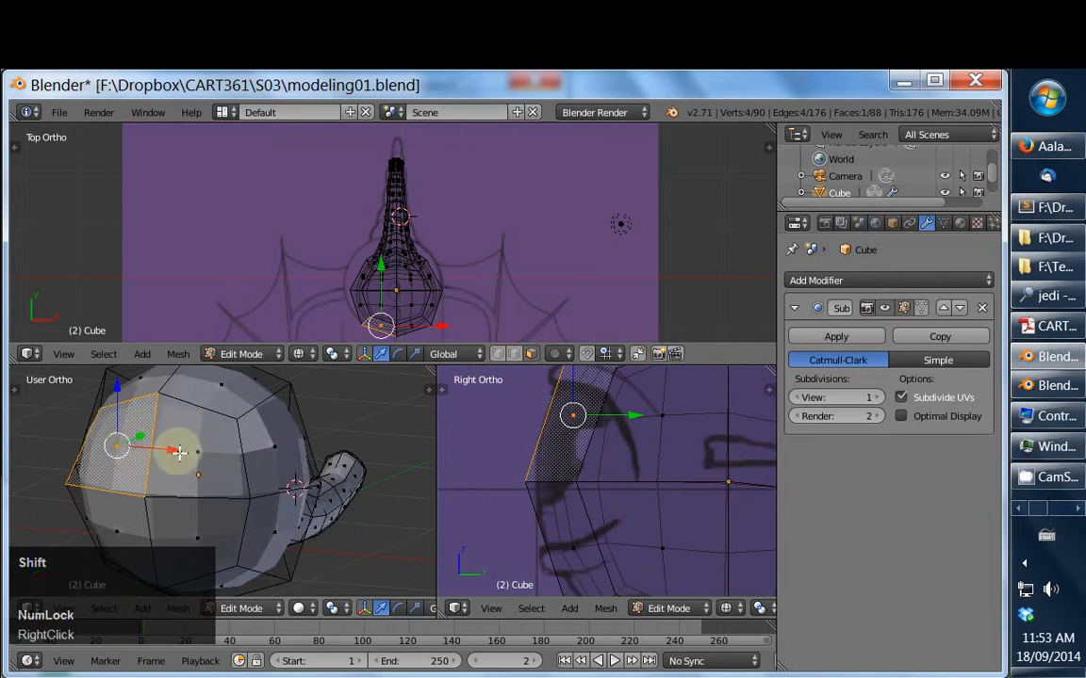
pyautogui.keyDown('shift'); pyautogui.rightClick(183, 458); pyautogui.keyUp('shift')
pyautogui.keyDown('shift'); pyautogui.rightClick(182, 522); pyautogui.keyUp('shift')
pyautogui.keyDown('shift'); pyautogui.rightClick(131, 511); pyautogui.keyUp('shift')
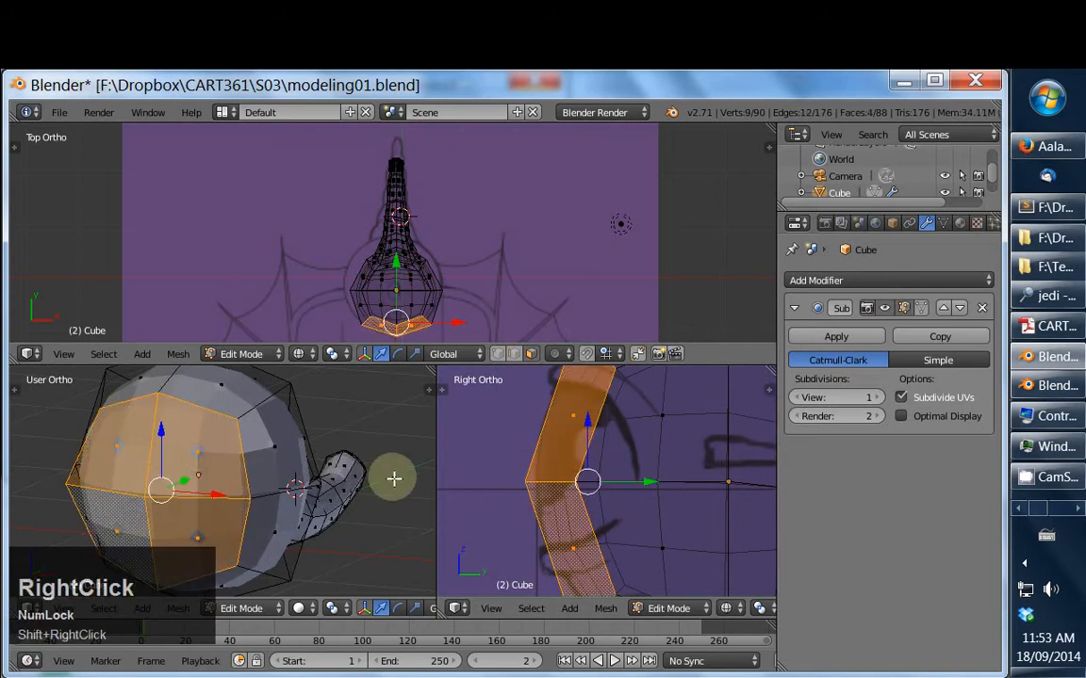
pyautogui.press('i')
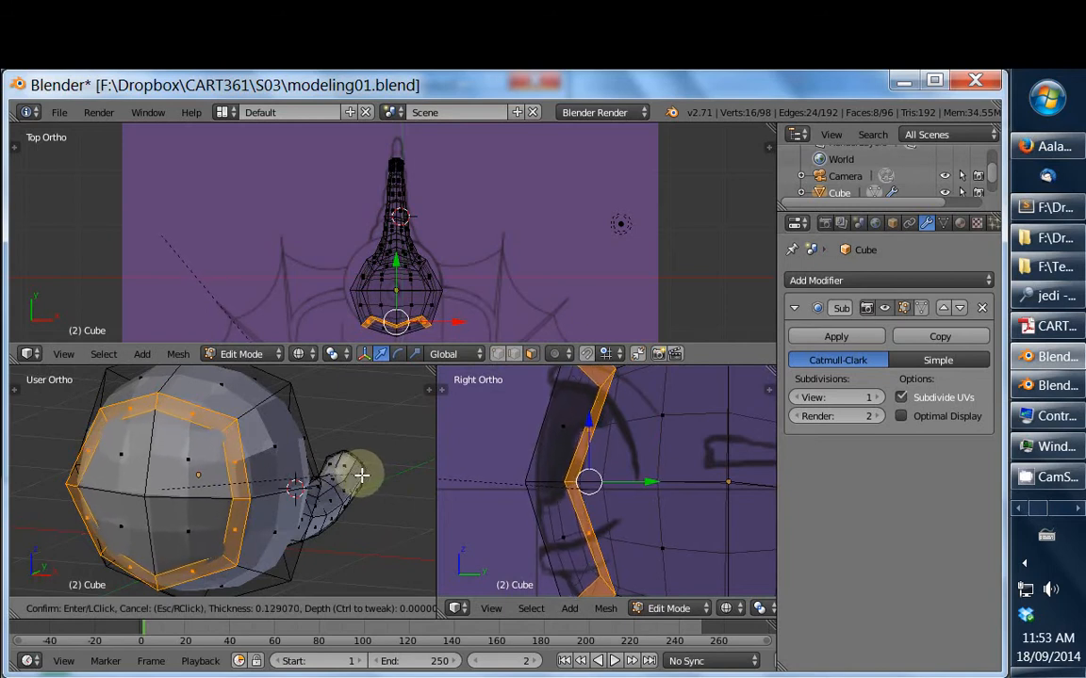
pyautogui.click(361, 476)
# Show the front view in wireframe and scale the eye ring down along Z towards the sketched eye's height
pyautogui.keyDown('shift'); pyautogui.moveTo(572, 454); pyautogui.dragTo(664, 454, button='middle'); pyautogui.keyUp('shift')
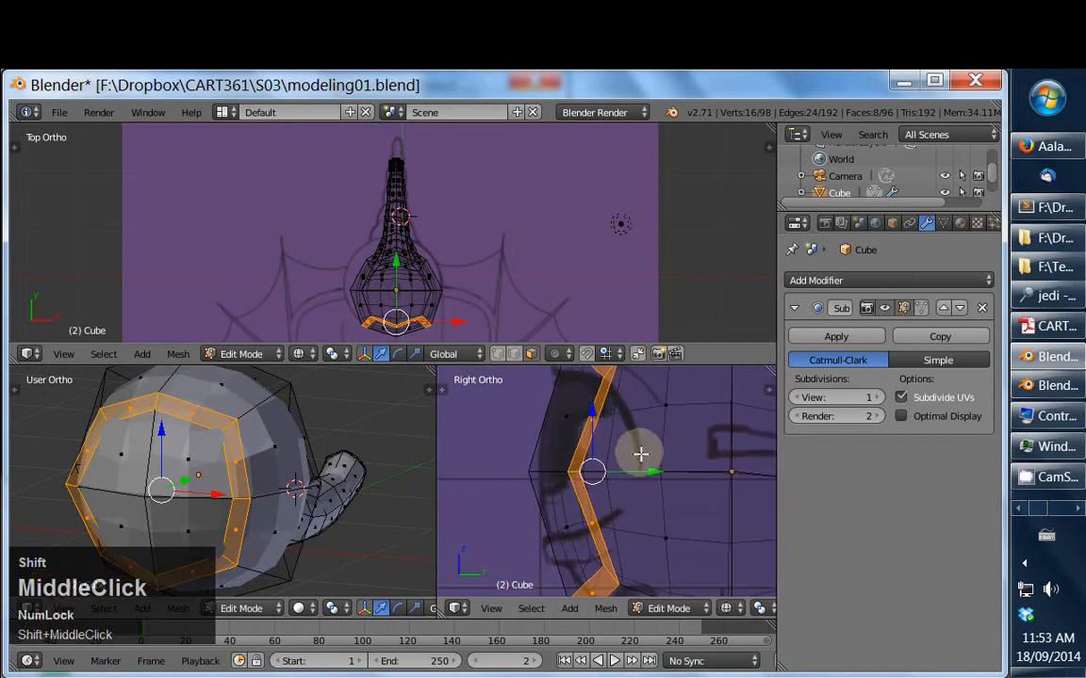
pyautogui.press('KP_1')
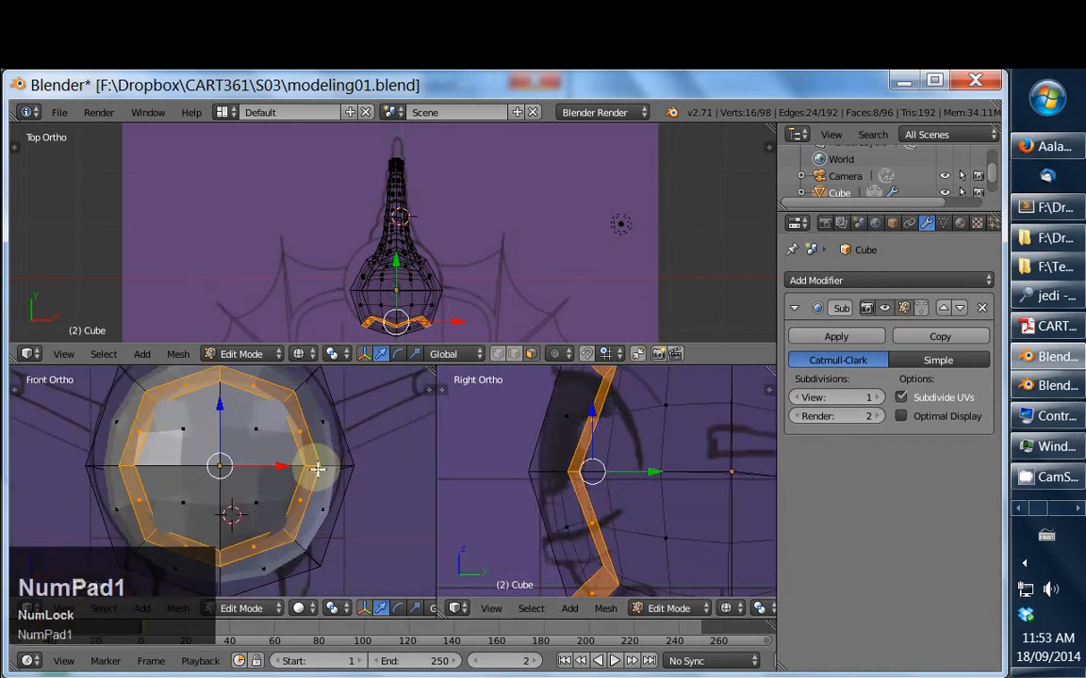
pyautogui.press('z')
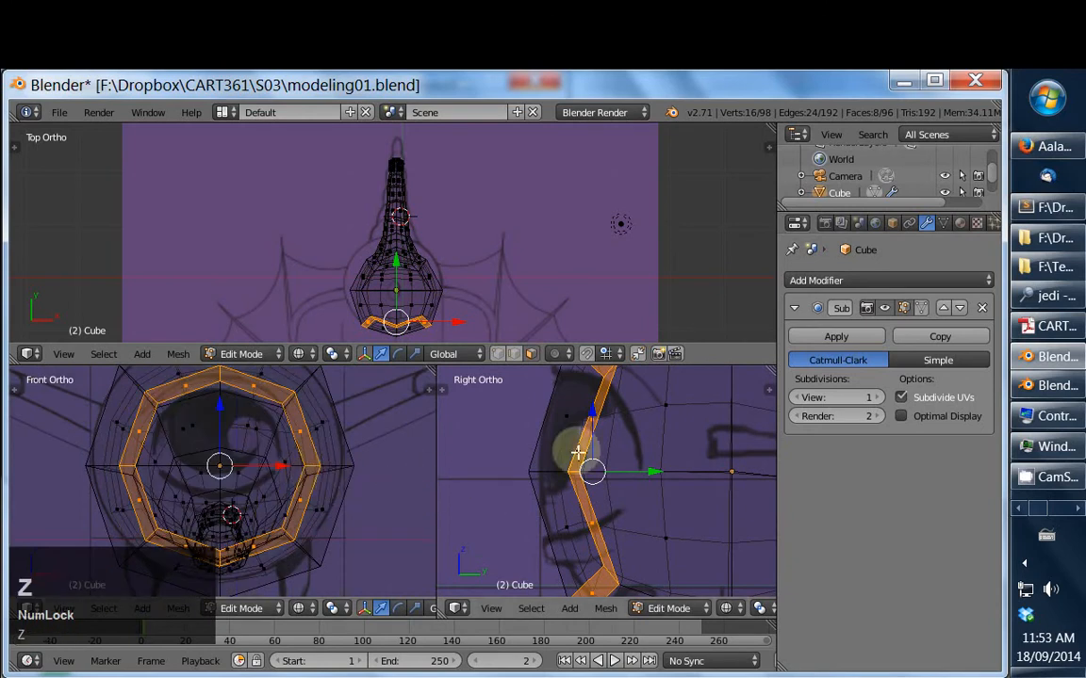
pyautogui.press('s')
pyautogui.press('z')
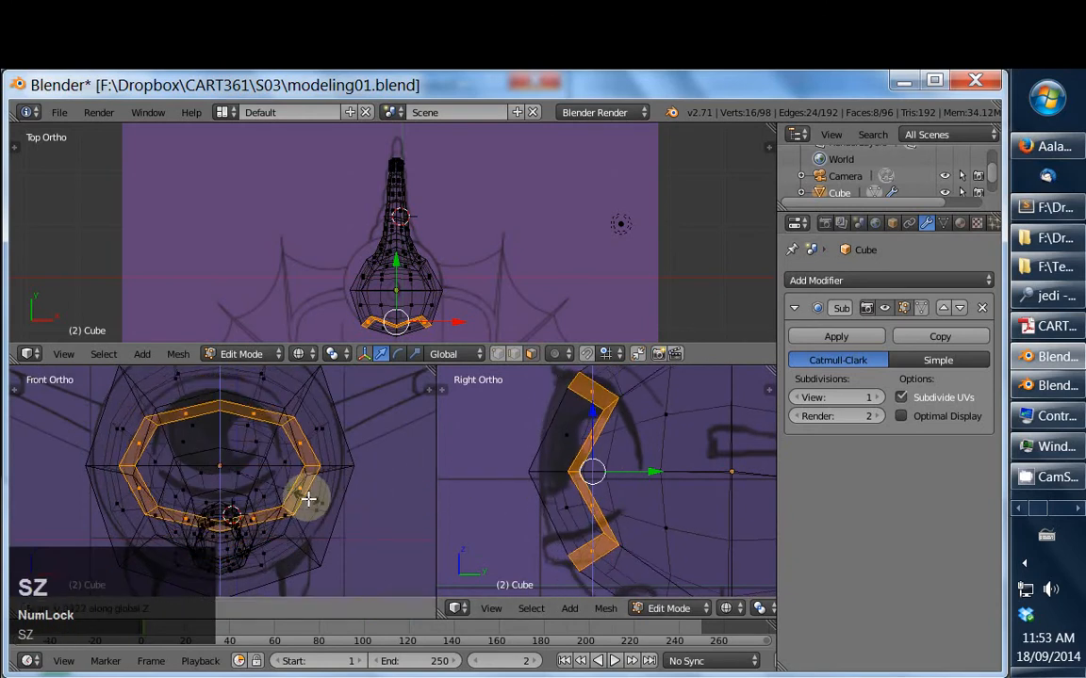
pyautogui.click(306, 499)
pyautogui.press('g')
pyautogui.click(307, 472)
pyautogui.hotkey('ctrl', 'z')
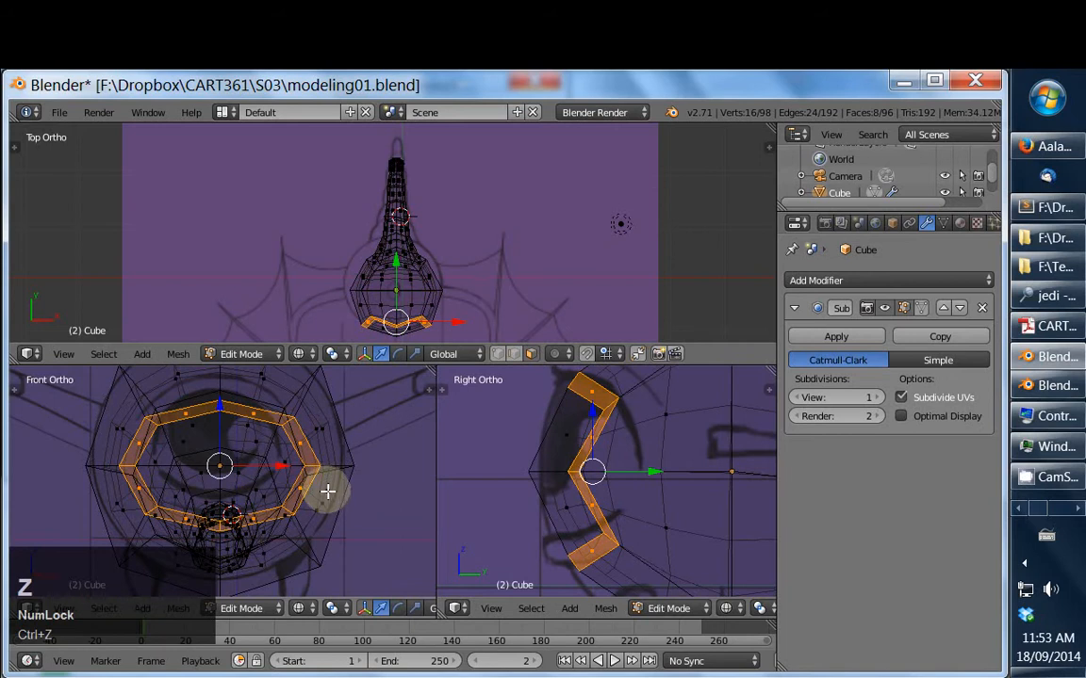
# Move the eye ring up along Z to centre it on the sketched eye and narrow it along X
pyautogui.press('g')
pyautogui.press('z')
pyautogui.click(335, 475)
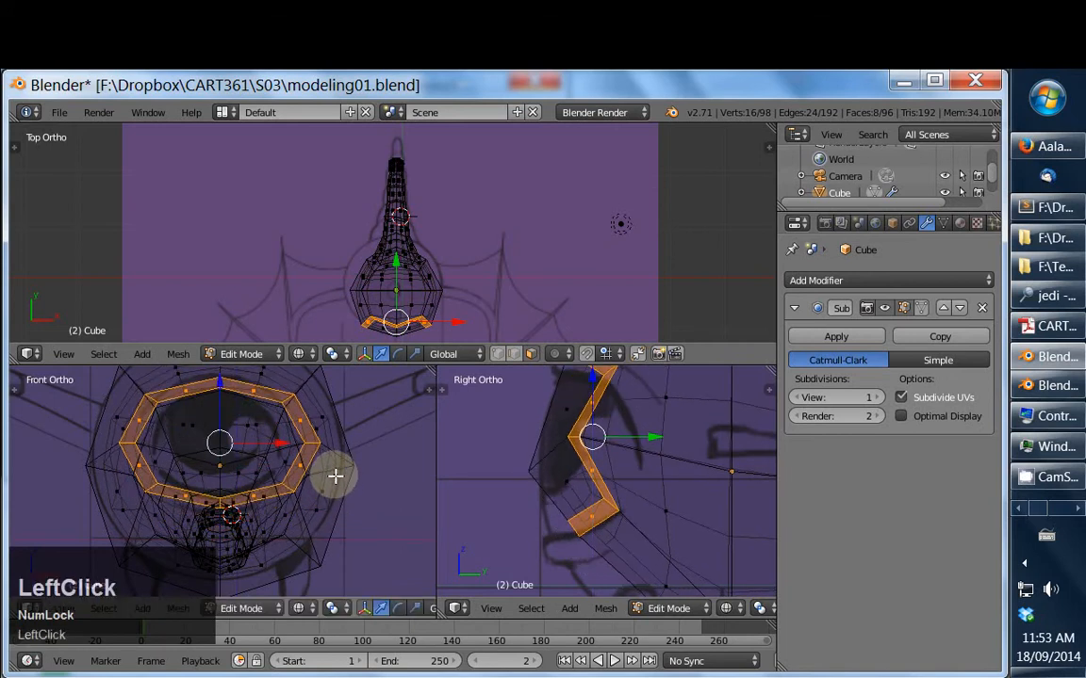
pyautogui.press('s')
pyautogui.press('x')
pyautogui.click(380, 474)
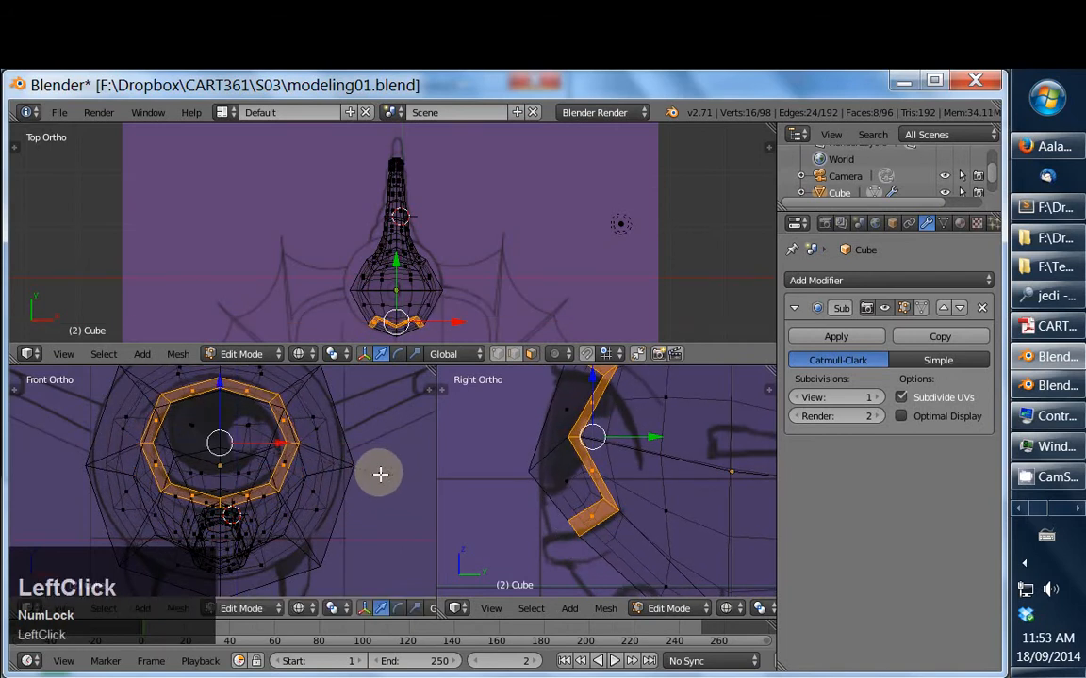
pyautogui.press('g')
pyautogui.rightClick(379, 474)
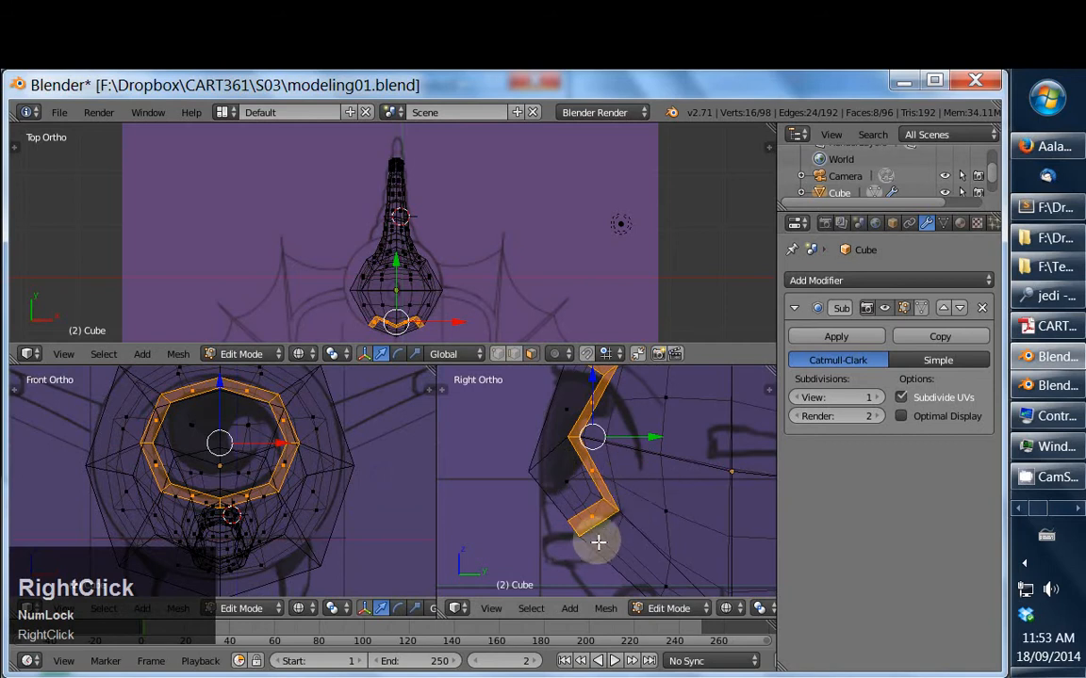
# Switch to edge selection and move the eye ring's lowest front edge forward and down in the side view
pyautogui.hotkey('ctrl', 'Tab')
pyautogui.click(537, 481)
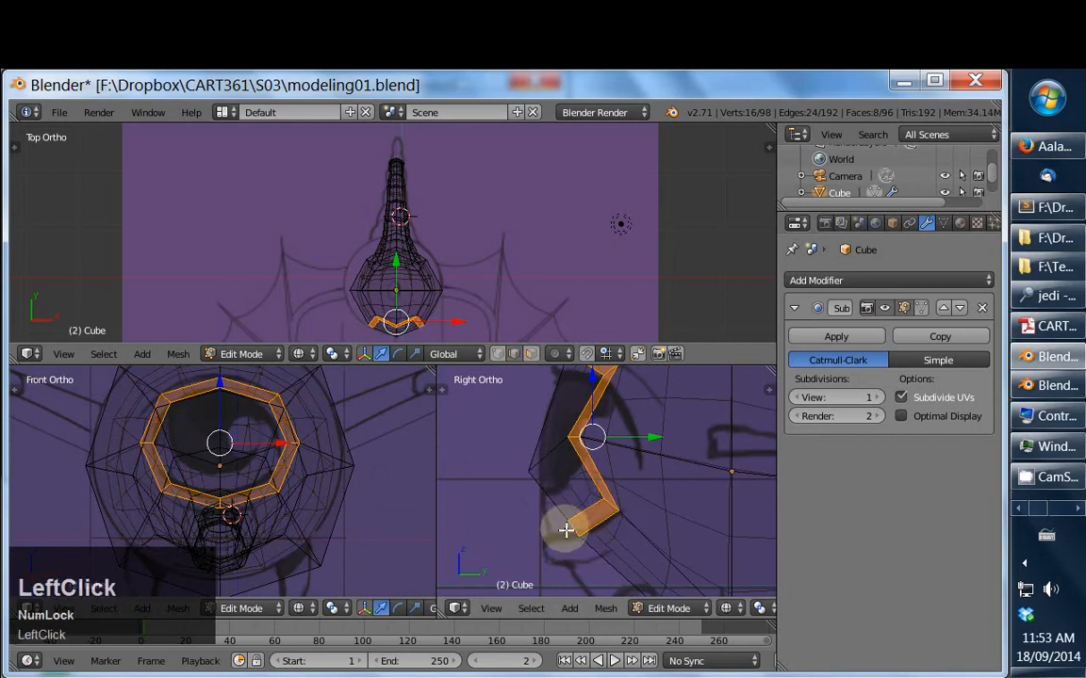
pyautogui.rightClick(579, 527)
pyautogui.press('g')
pyautogui.press('g')
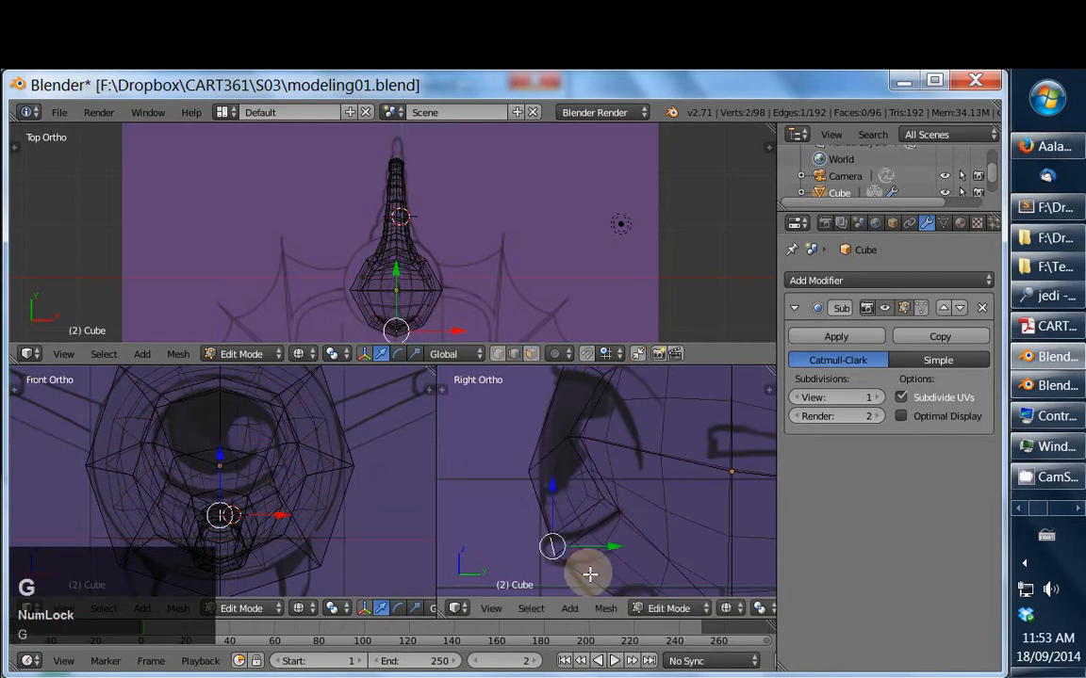
pyautogui.click(596, 577)
pyautogui.rightClick(615, 514)
pyautogui.press('g')
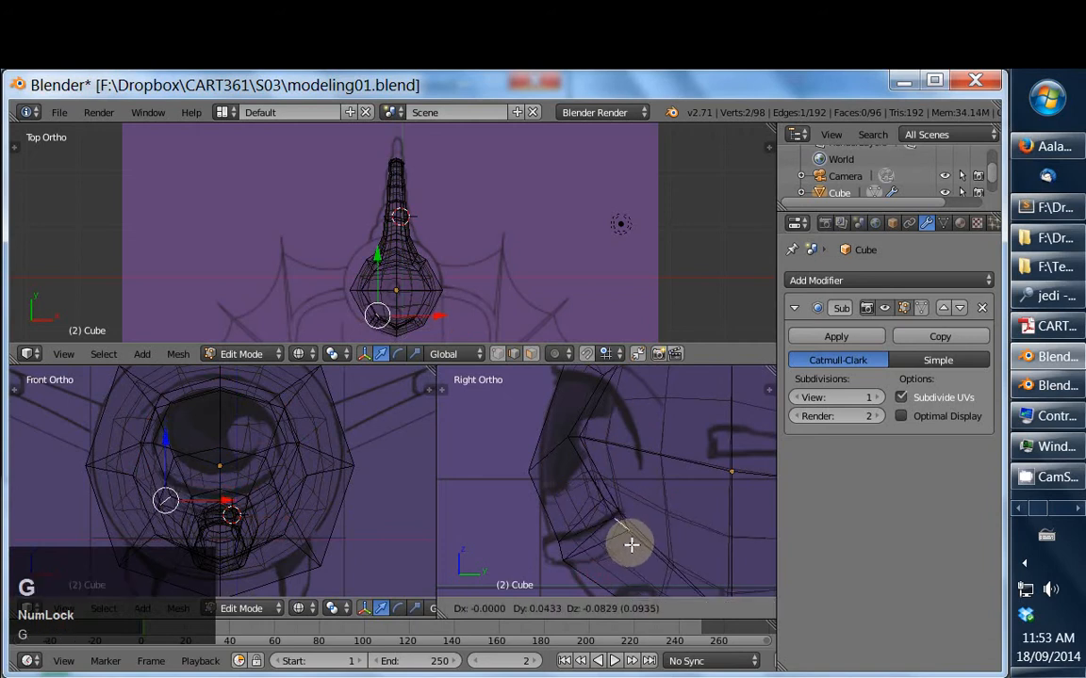
pyautogui.click(635, 538)
pyautogui.hotkey('ctrl', 'z')
# Switch to vertex selection and move the eye ring's lower corner vertices on both sides down and back, spreading them slightly apart
pyautogui.hotkey('ctrl', 'Tab')
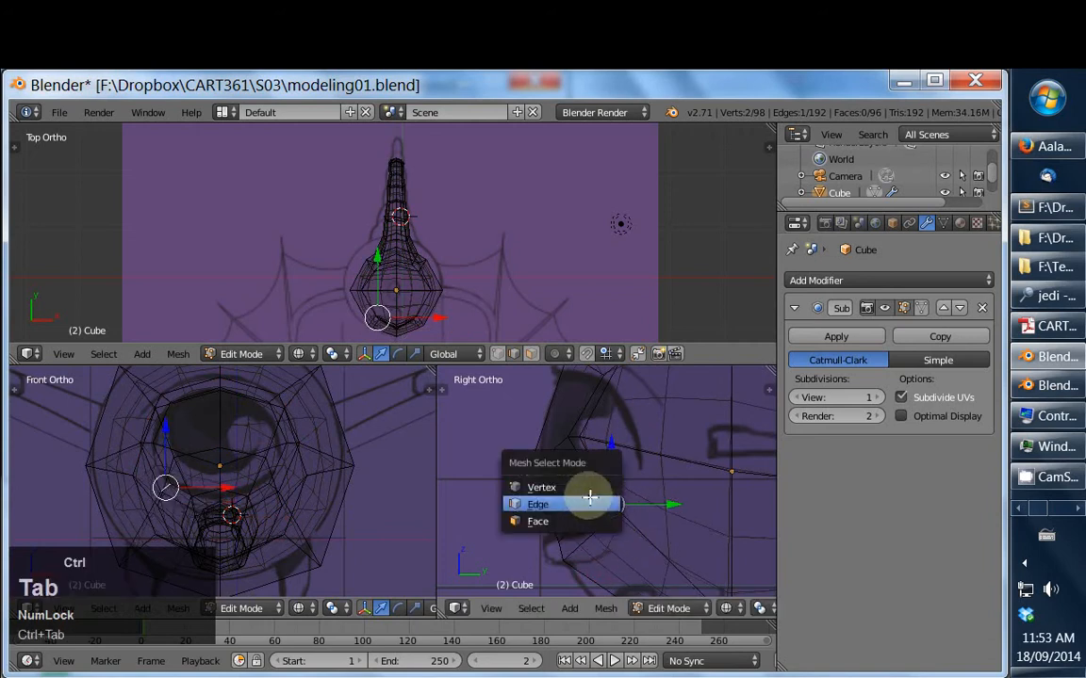
pyautogui.click(589, 487)
pyautogui.press('r')
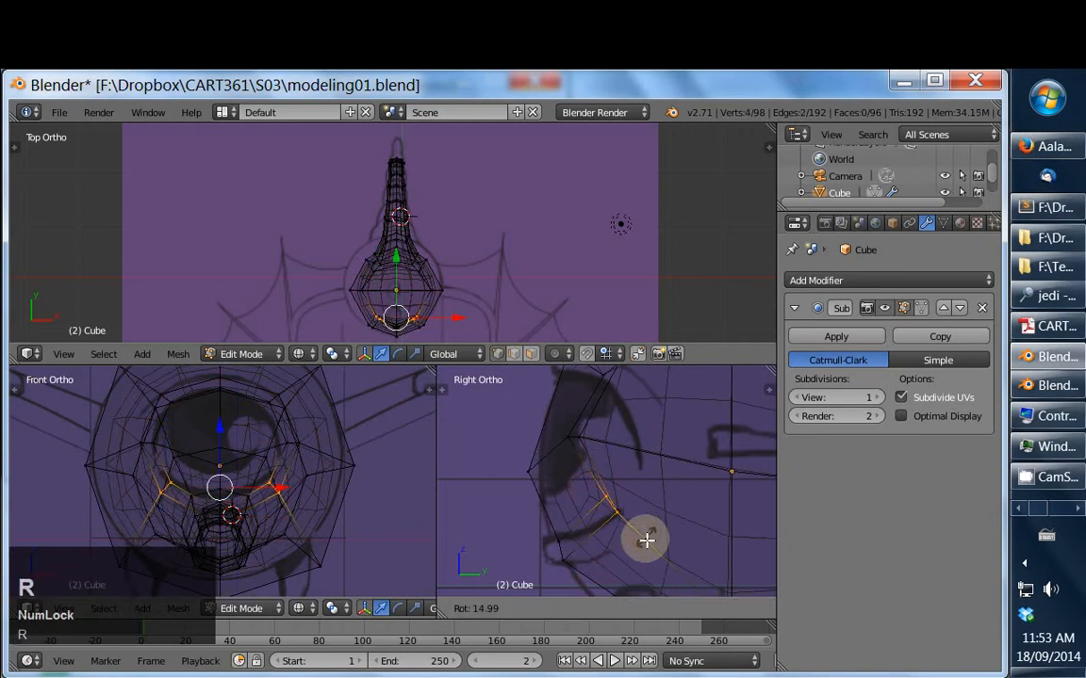
pyautogui.press('g')
pyautogui.click(667, 533)
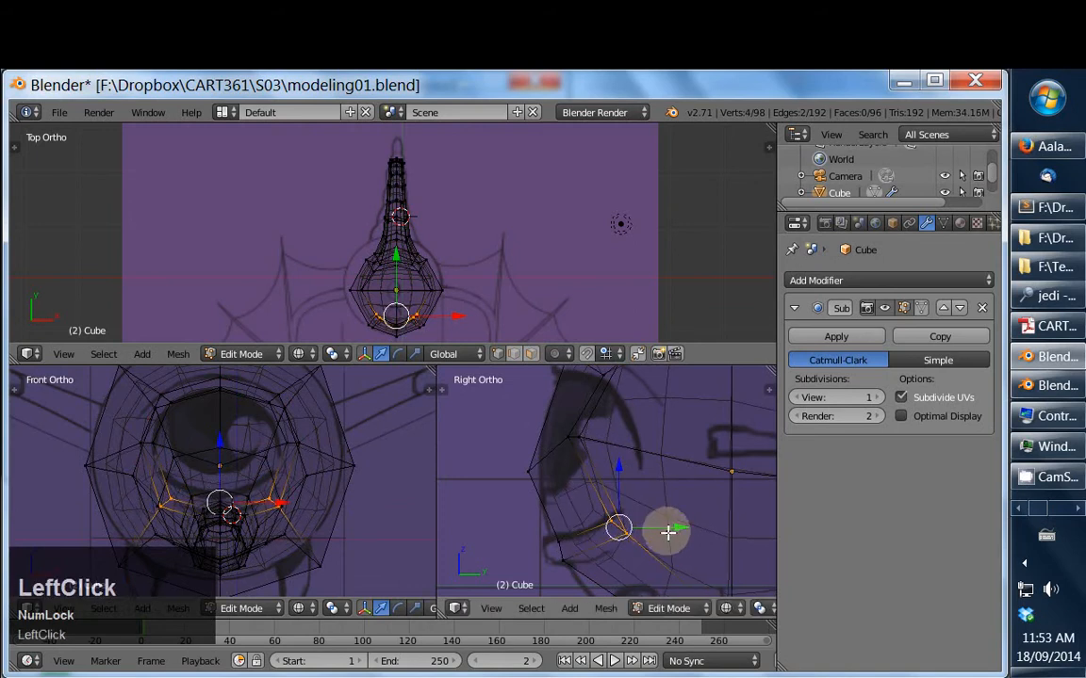
pyautogui.press('s')
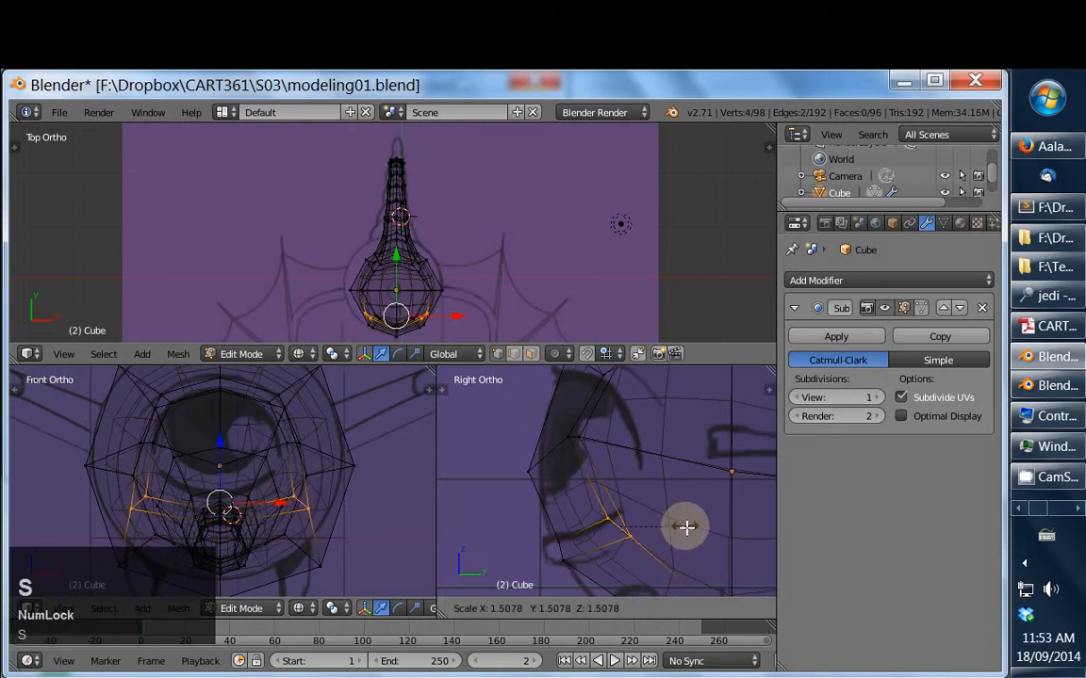
pyautogui.click(672, 528)
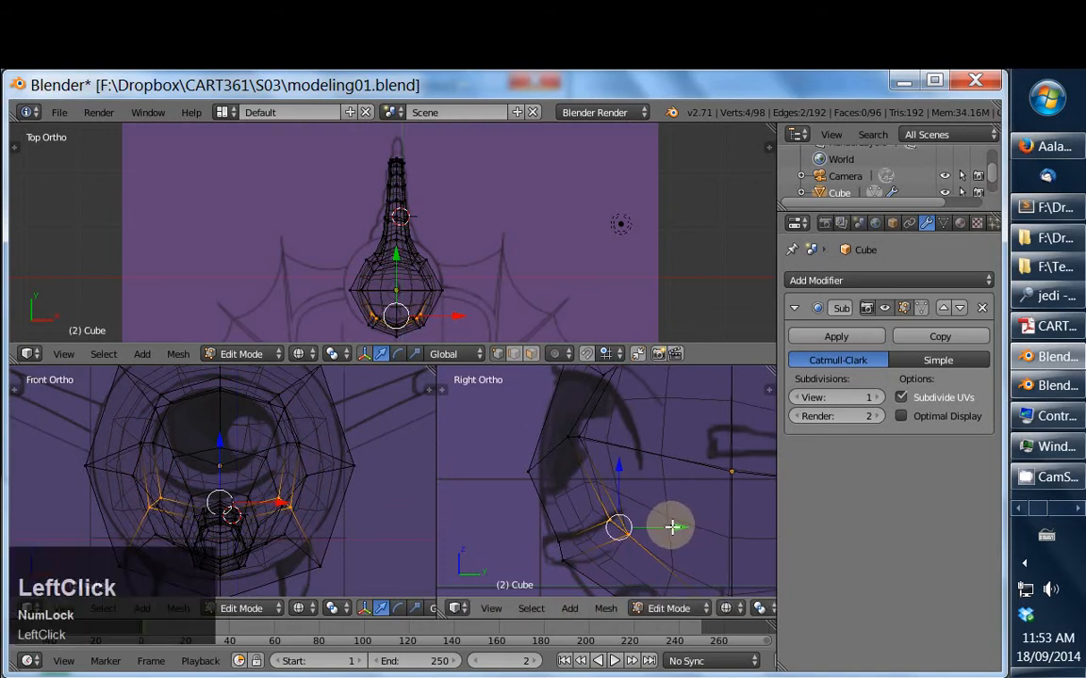
# Select the eye ring's middle side vertices on both sides and move them back and slightly down in the side view
pyautogui.press('a')
pyautogui.click(572, 435)
pyautogui.press('g')
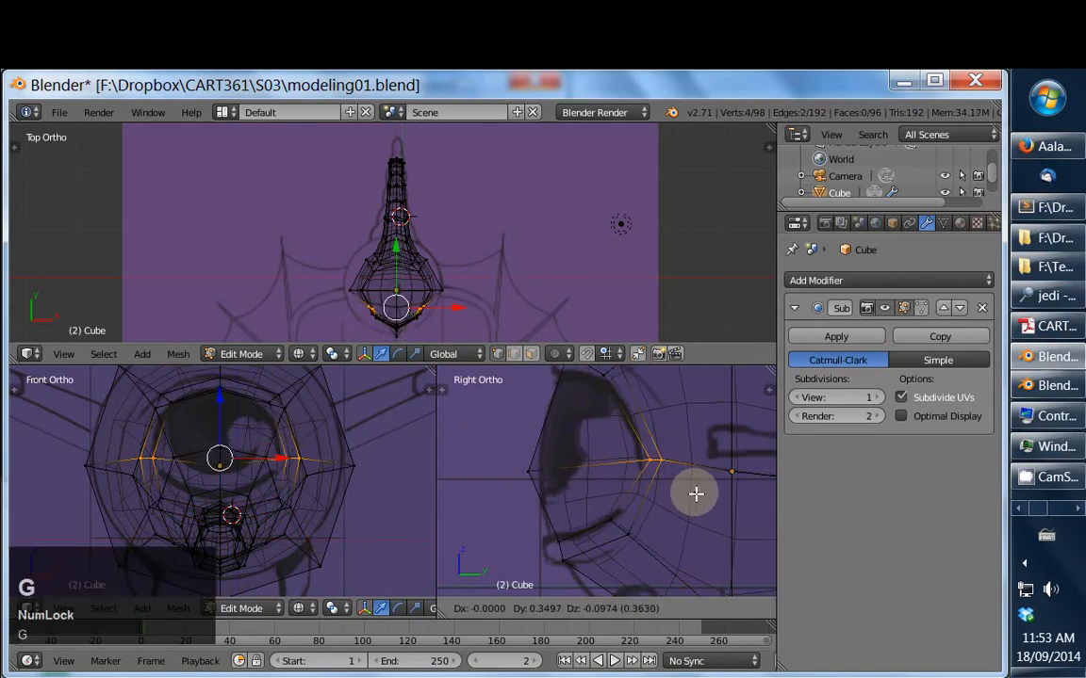
pyautogui.click(687, 495)
# Box-select the eye ring's upper vertices in the side view, then move and rotate them to follow the sketched eye outline
pyautogui.keyDown('shift'); pyautogui.moveTo(686, 495); pyautogui.dragTo(589, 472, button='middle'); pyautogui.keyUp('shift')
pyautogui.press('a')
pyautogui.press('b')
pyautogui.moveTo(560, 416); pyautogui.dragTo(659, 499)
pyautogui.press('g')
pyautogui.press('r')
pyautogui.click(605, 457)
pyautogui.press('a')
pyautogui.press('b')
pyautogui.press('r')
pyautogui.click(666, 482)
# Move a single side vertex of the eye ring slightly back and show the orbited top view in solid shading
pyautogui.rightClick(655, 548)
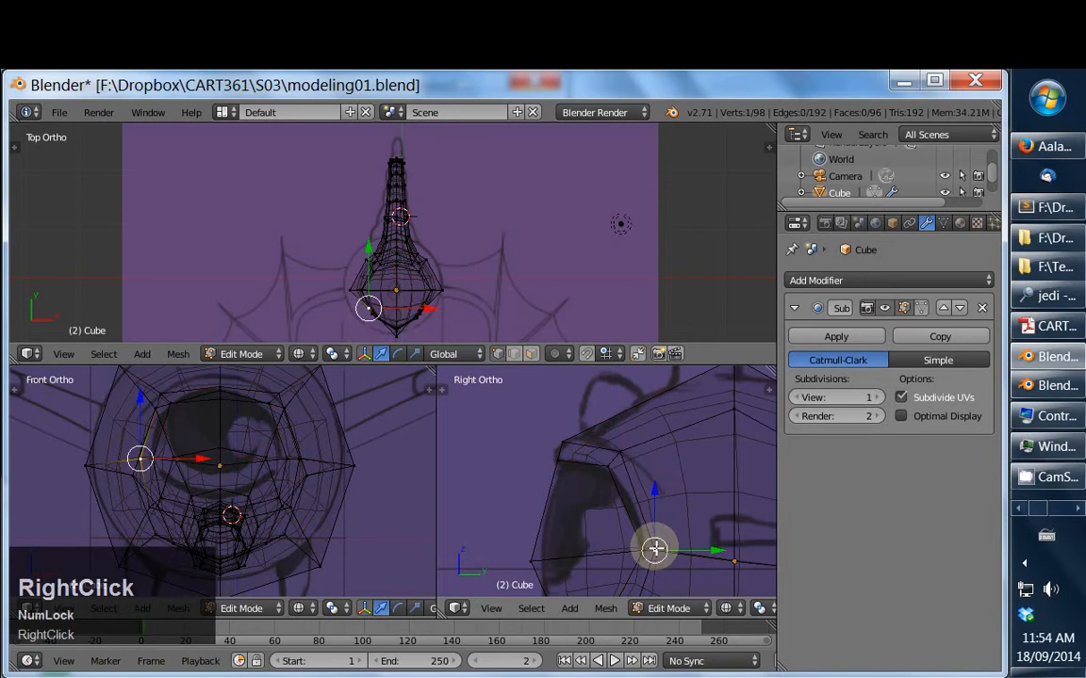
pyautogui.press('g')
pyautogui.click(662, 547)
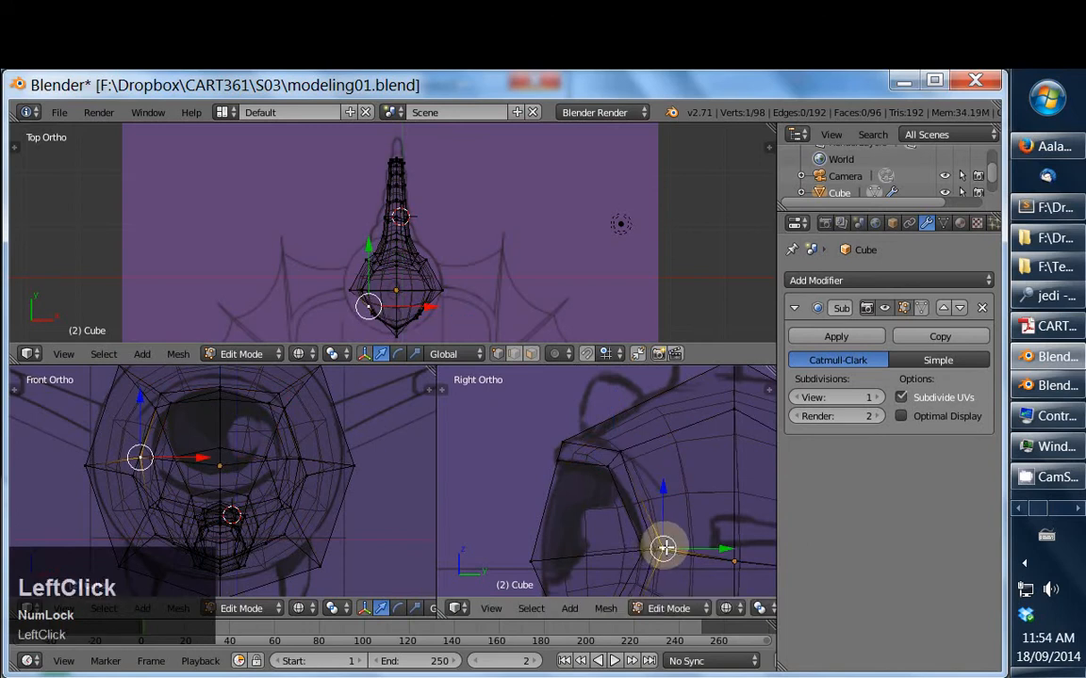
pyautogui.press('z')
pyautogui.moveTo(472, 307)
pyautogui.mouseDown(button='middle')
pyautogui.moveTo(454, 211)
pyautogui.moveTo(436, 271)
pyautogui.moveTo(451, 211)
pyautogui.moveTo(435, 245)
pyautogui.moveTo(581, 218)
pyautogui.moveTo(534, 210)
pyautogui.moveTo(412, 235)
pyautogui.moveTo(373, 225)
pyautogui.moveTo(421, 221)
pyautogui.mouseUp(button='middle')
pyautogui.press('z')
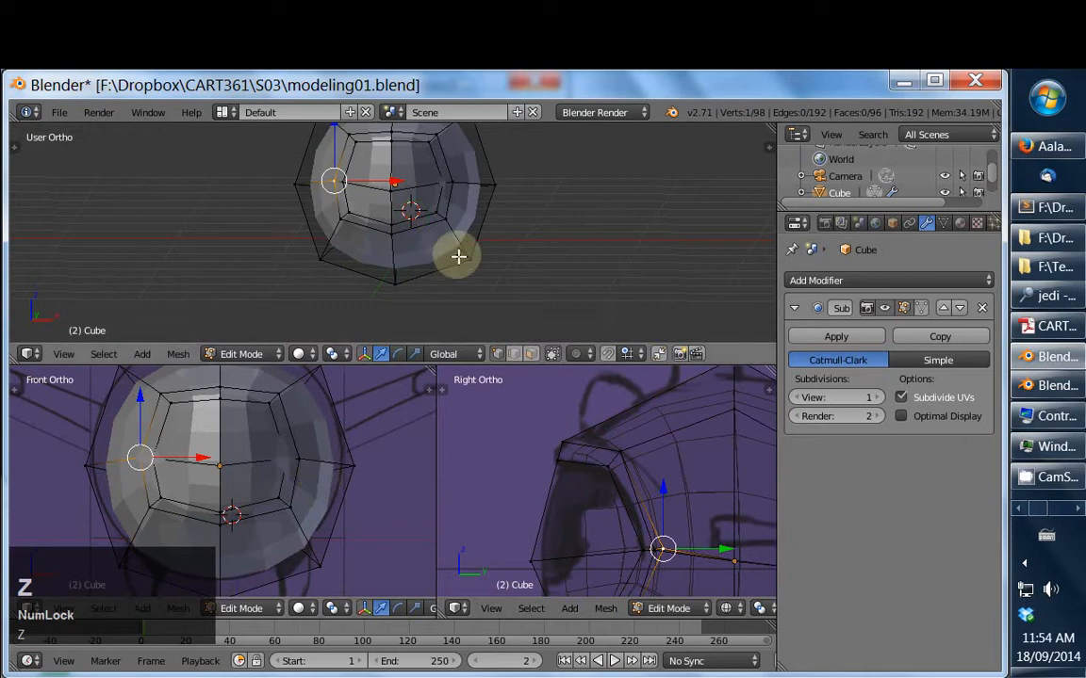
pyautogui.press('z')
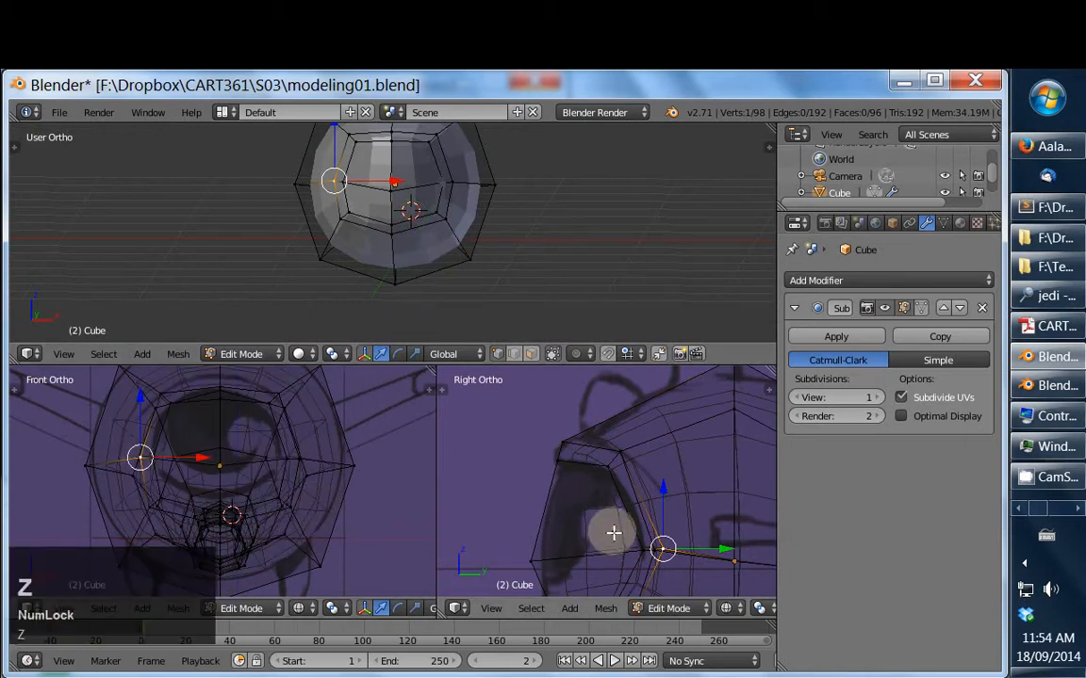
pyautogui.keyDown('shift'); pyautogui.moveTo(613, 531); pyautogui.dragTo(612, 438, button='middle'); pyautogui.keyUp('shift')
pyautogui.hotkey('ctrl', 'Tab')
pyautogui.click(574, 562)
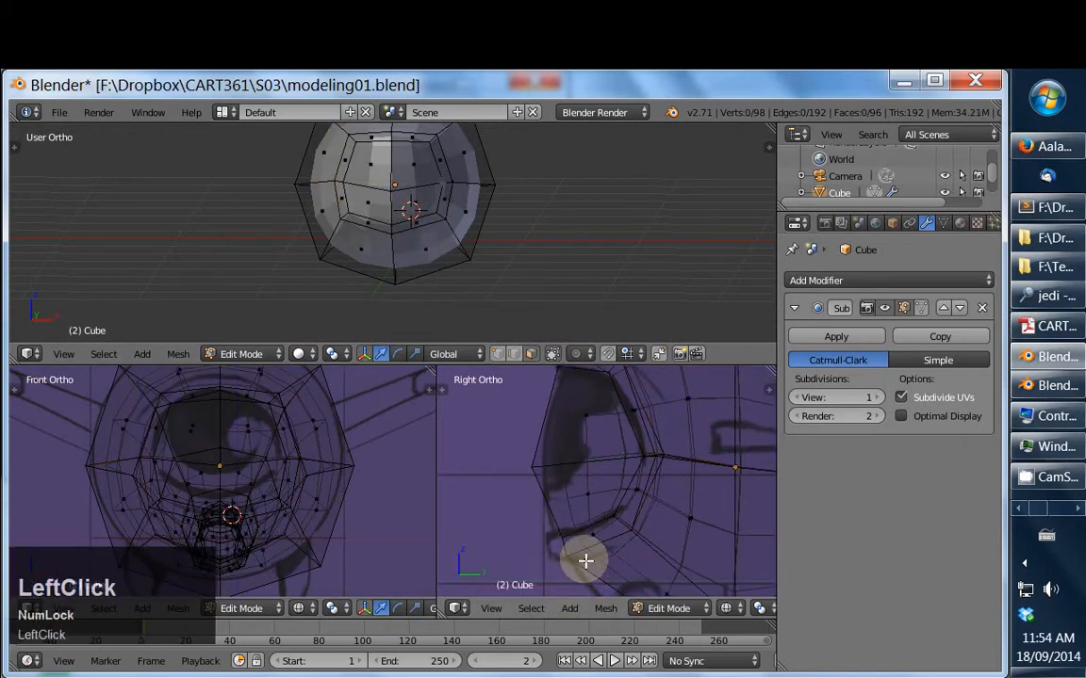
pyautogui.rightClick(629, 510)
pyautogui.keyDown('shift'); pyautogui.rightClick(635, 496); pyautogui.keyUp('shift')
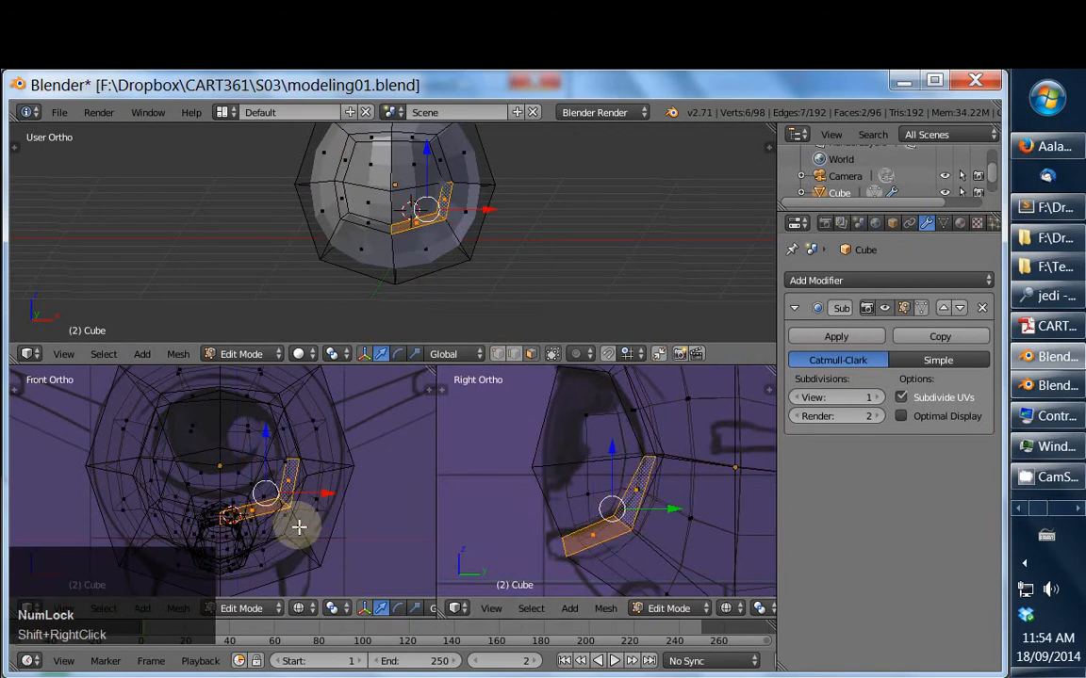
pyautogui.keyDown('ctrl'); pyautogui.moveTo(298, 526); pyautogui.dragTo(298, 478, button='middle'); pyautogui.keyUp('ctrl')
pyautogui.hotkey('ctrl', 'Tab')
pyautogui.click(287, 463)
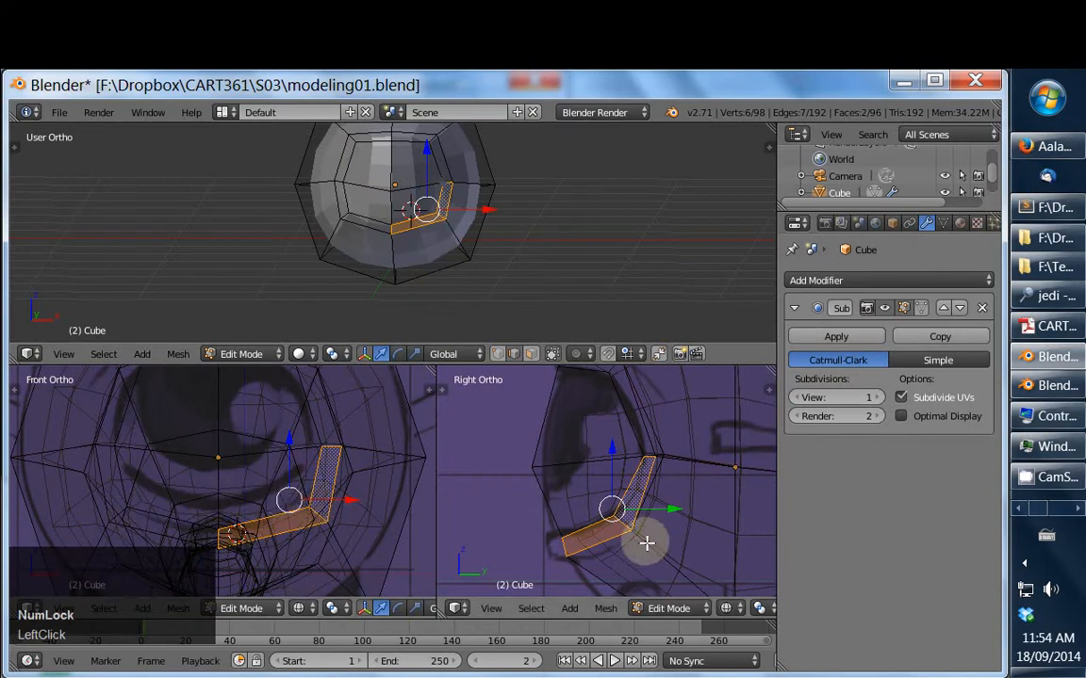
# Switch back to vertex selection and move the eye ring's lower corner vertices on both sides up along Z
pyautogui.hotkey('ctrl', 'Tab')
pyautogui.click(557, 479)
pyautogui.click(650, 547)
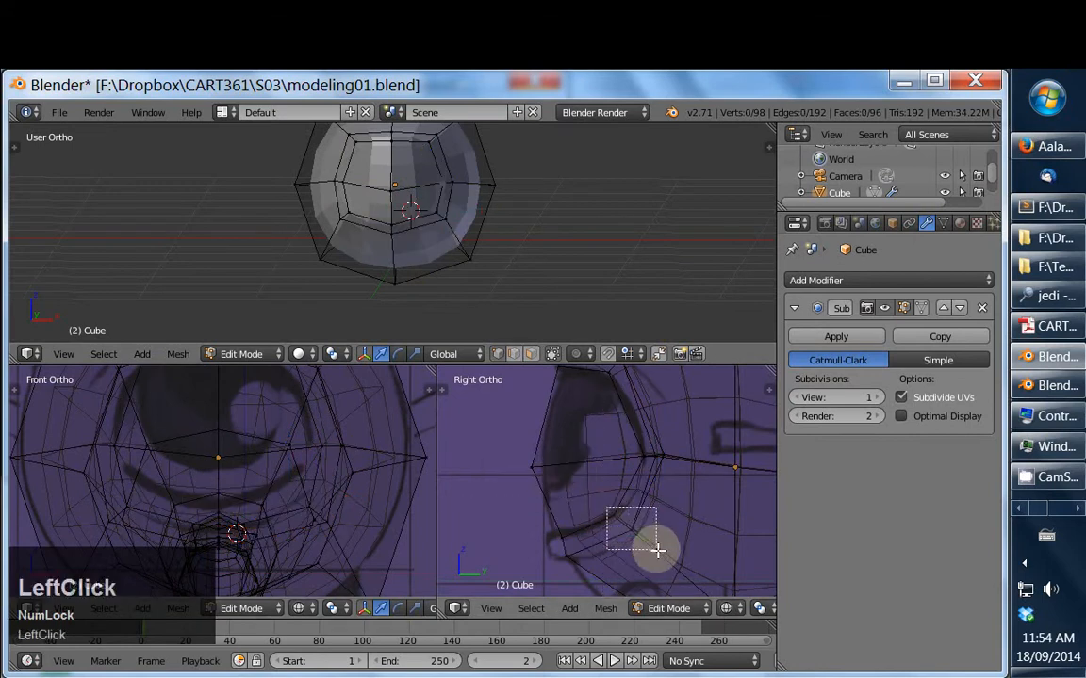
pyautogui.press('g')
pyautogui.rightClick(380, 518)
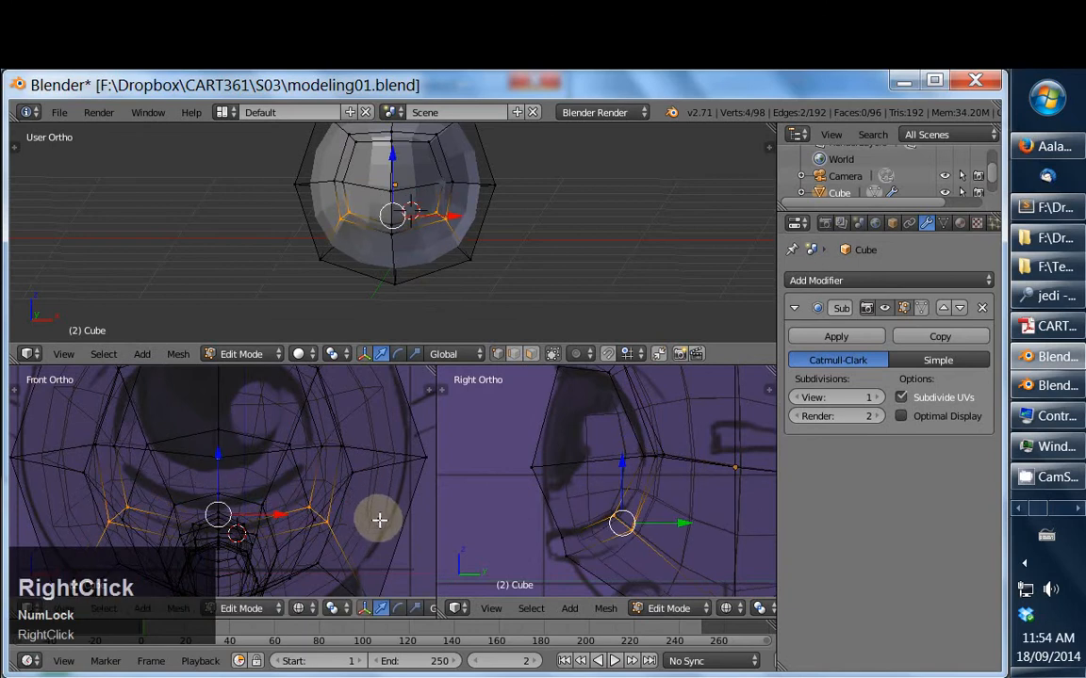
pyautogui.press('g')
pyautogui.press('z')
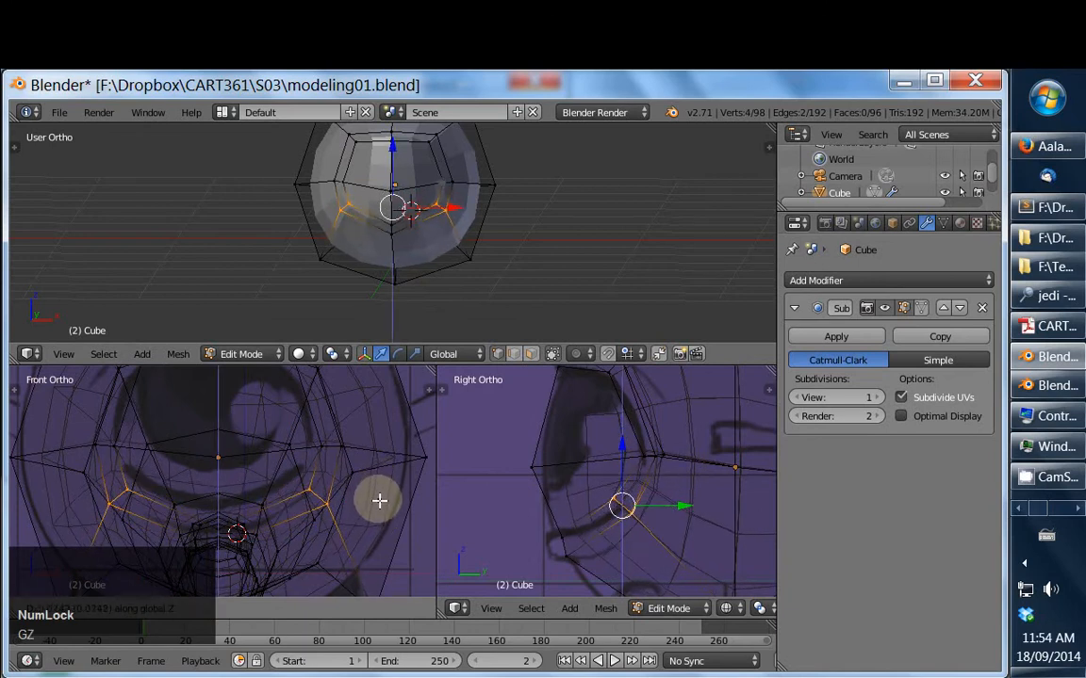
pyautogui.click(376, 495)
# Select the eye ring's upper corner vertices on both sides and move them down about 0.06 along Z
pyautogui.keyDown('shift'); pyautogui.moveTo(376, 495); pyautogui.dragTo(346, 494, button='middle'); pyautogui.keyUp('shift')
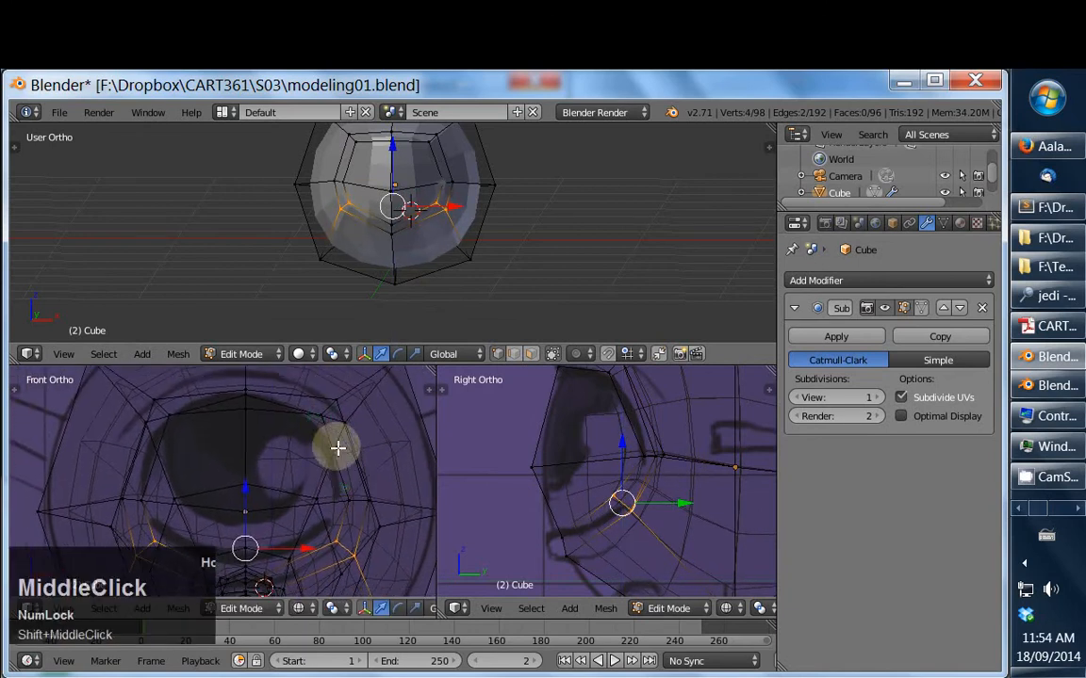
pyautogui.keyDown('shift'); pyautogui.moveTo(642, 442); pyautogui.dragTo(631, 484, button='middle'); pyautogui.keyUp('shift')
pyautogui.press('a')
pyautogui.click(610, 416)
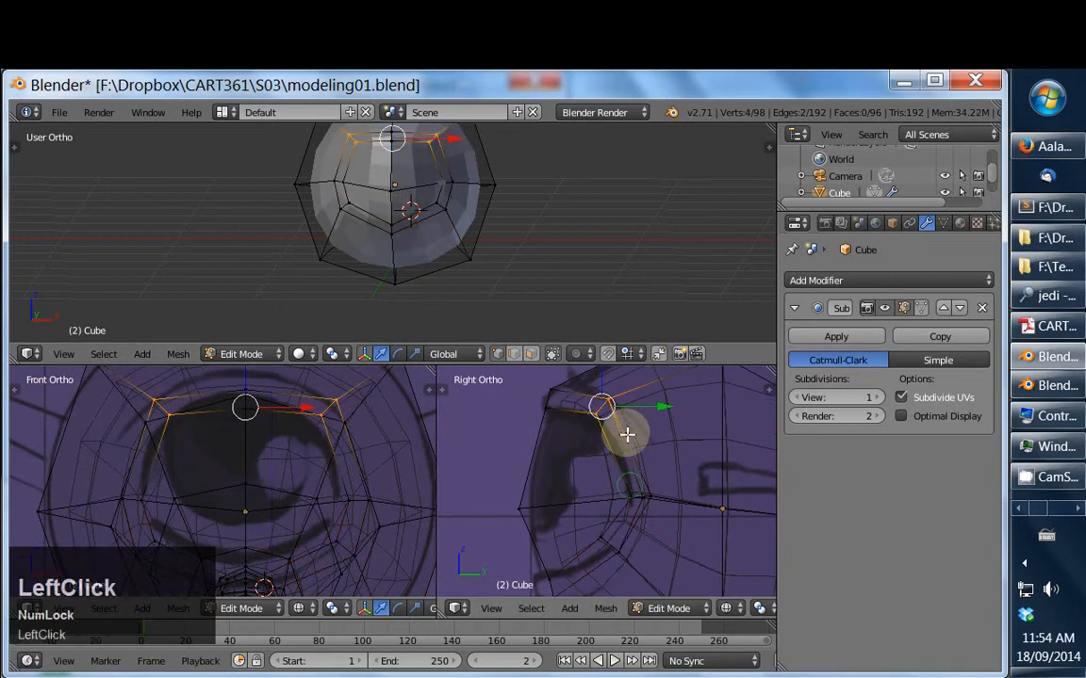
pyautogui.press('g')
pyautogui.press('z')
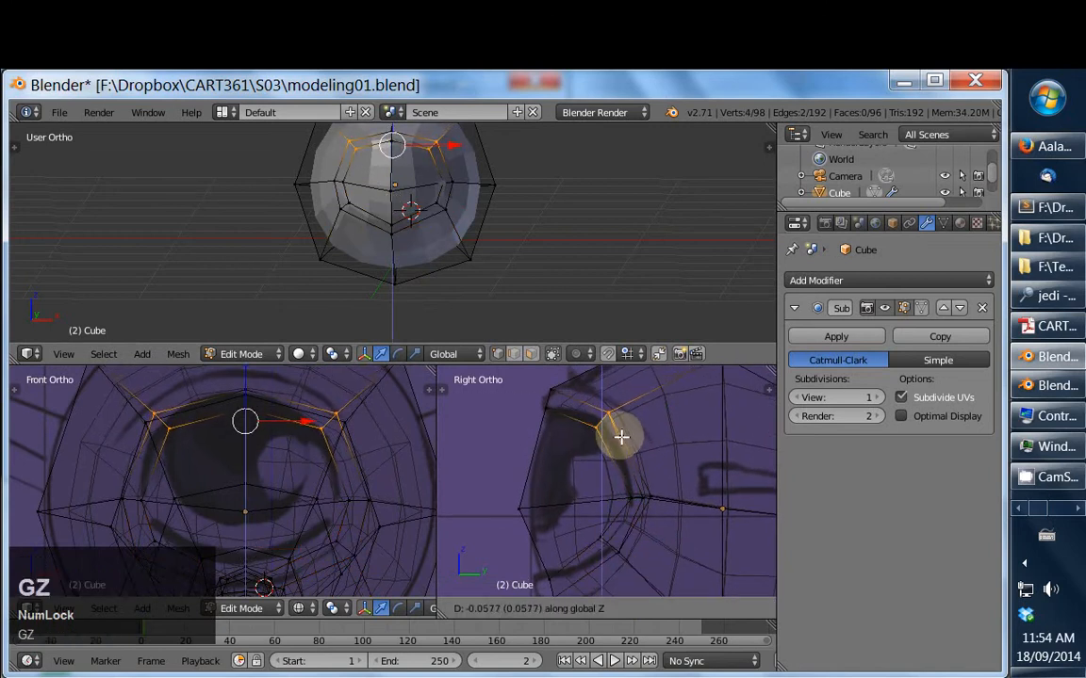
pyautogui.click(622, 436)
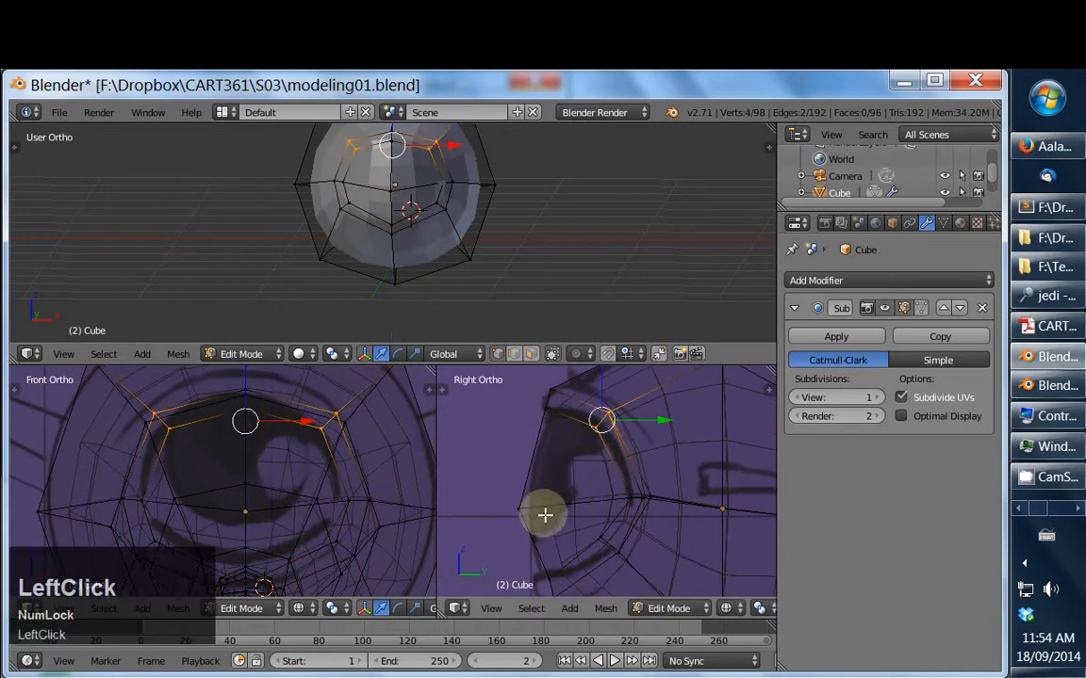
# Push the front centre vertex of the eye area back along Y into the body to form a deep eye socket
pyautogui.rightClick(520, 510)
pyautogui.moveTo(573, 511); pyautogui.dragTo(726, 487)
pyautogui.moveTo(523, 236); pyautogui.dragTo(547, 332, button='middle')
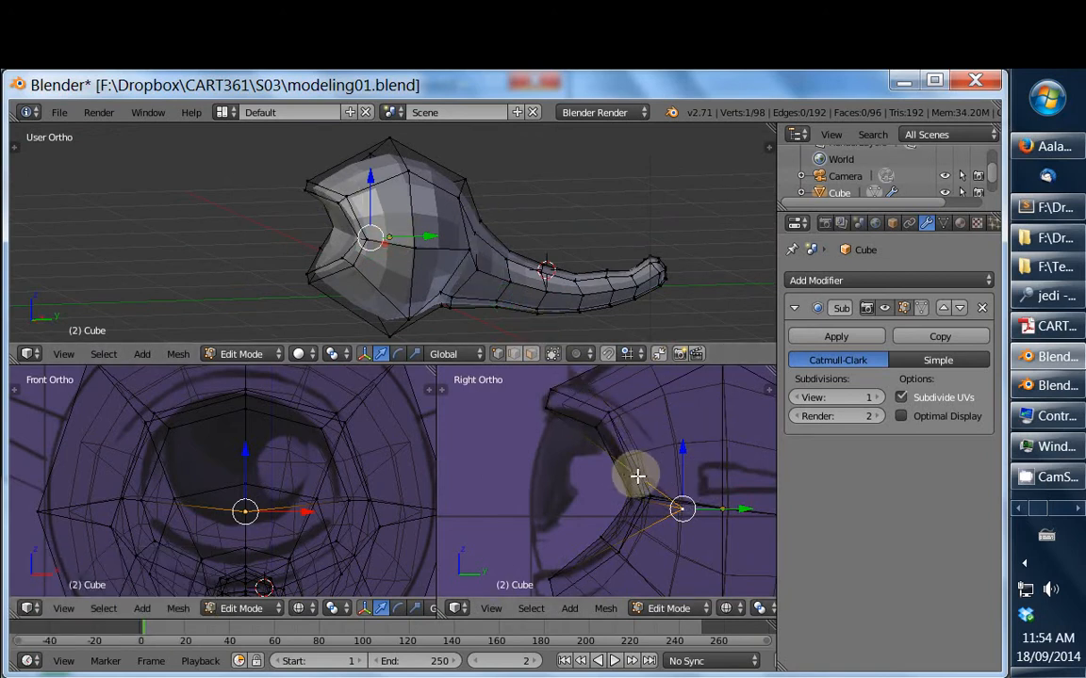
# Return to Object Mode, add a UV sphere near the eye socket and scale it down to about half its size
pyautogui.press('Tab')
pyautogui.hotkey('shift', 'a')
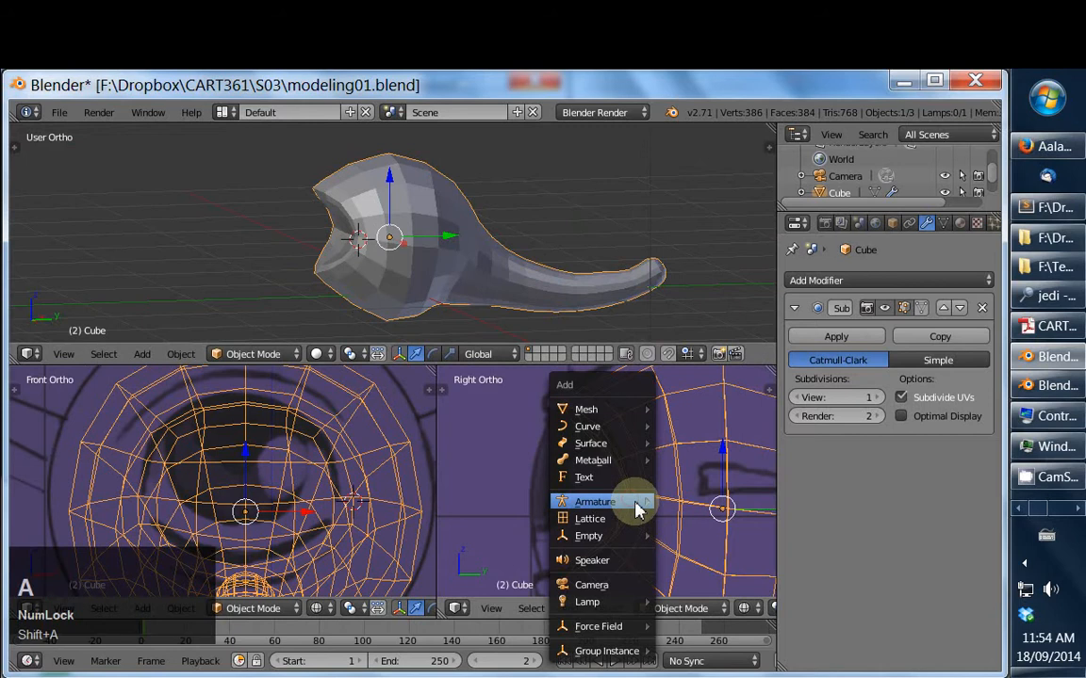
pyautogui.moveTo(640, 479)
pyautogui.keyDown('ctrl'); pyautogui.mouseDown(button='middle')
pyautogui.moveTo(649, 538)
pyautogui.moveTo(651, 496)
pyautogui.mouseUp(button='middle'); pyautogui.keyUp('ctrl')
pyautogui.hotkey('shift', 'a')
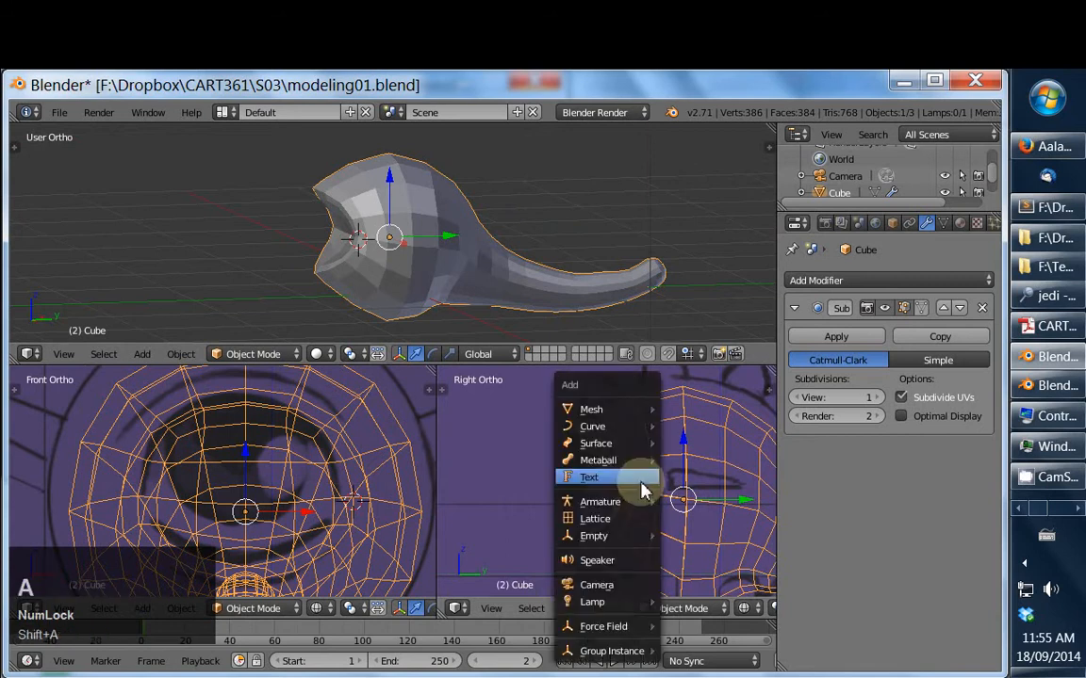
pyautogui.moveTo(633, 411)
pyautogui.click(704, 460)
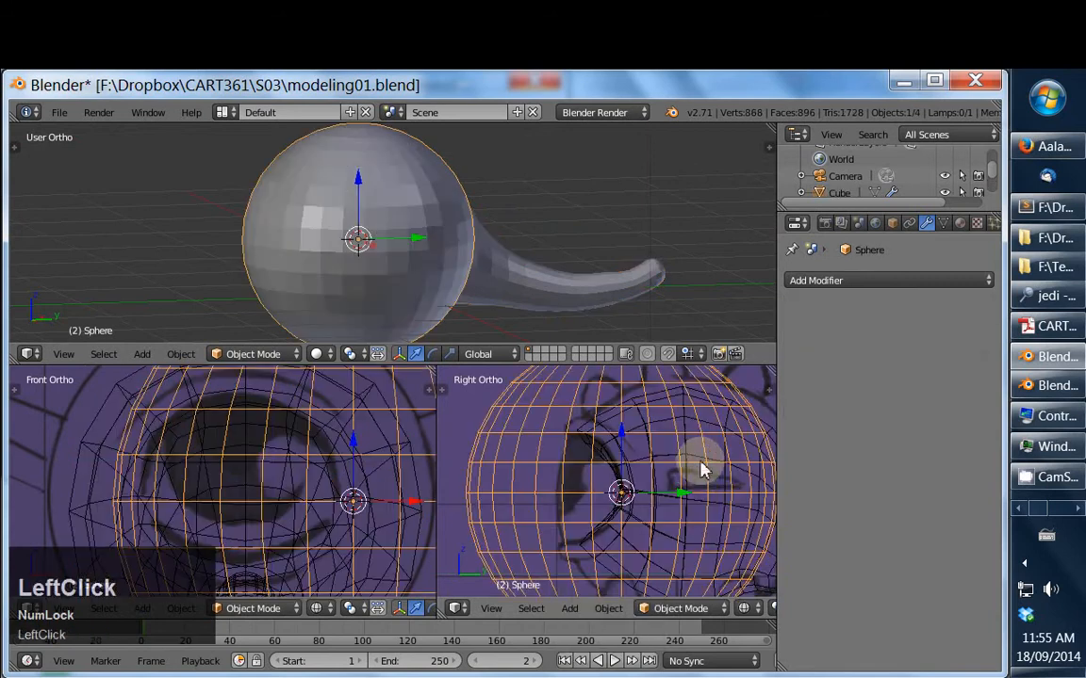
pyautogui.press('s')
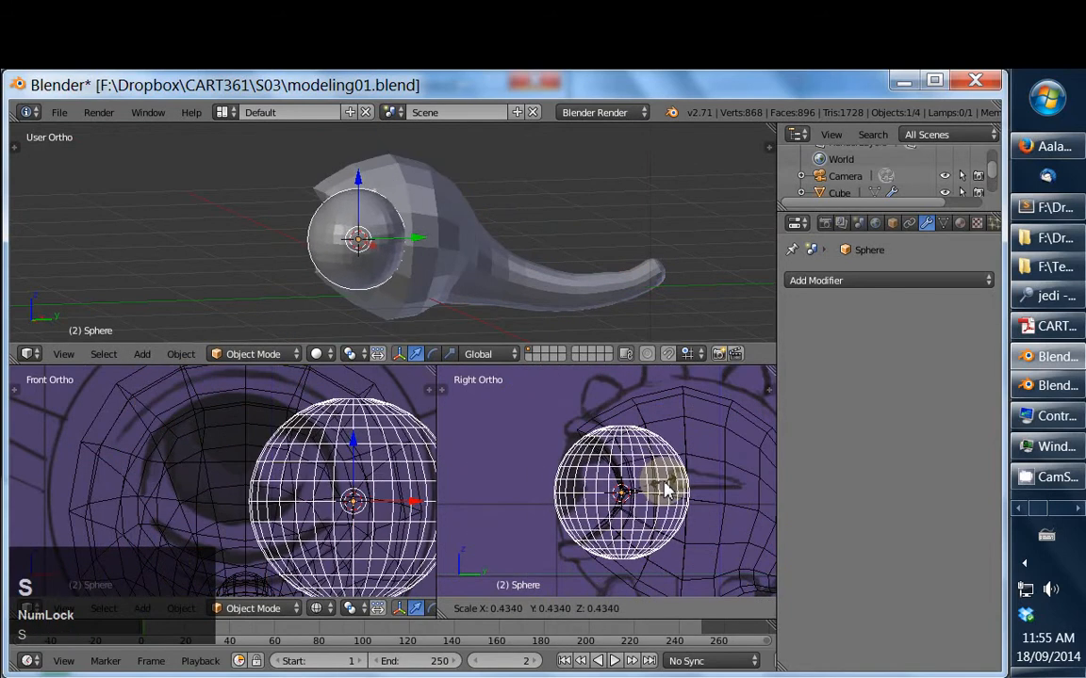
pyautogui.click(670, 488)
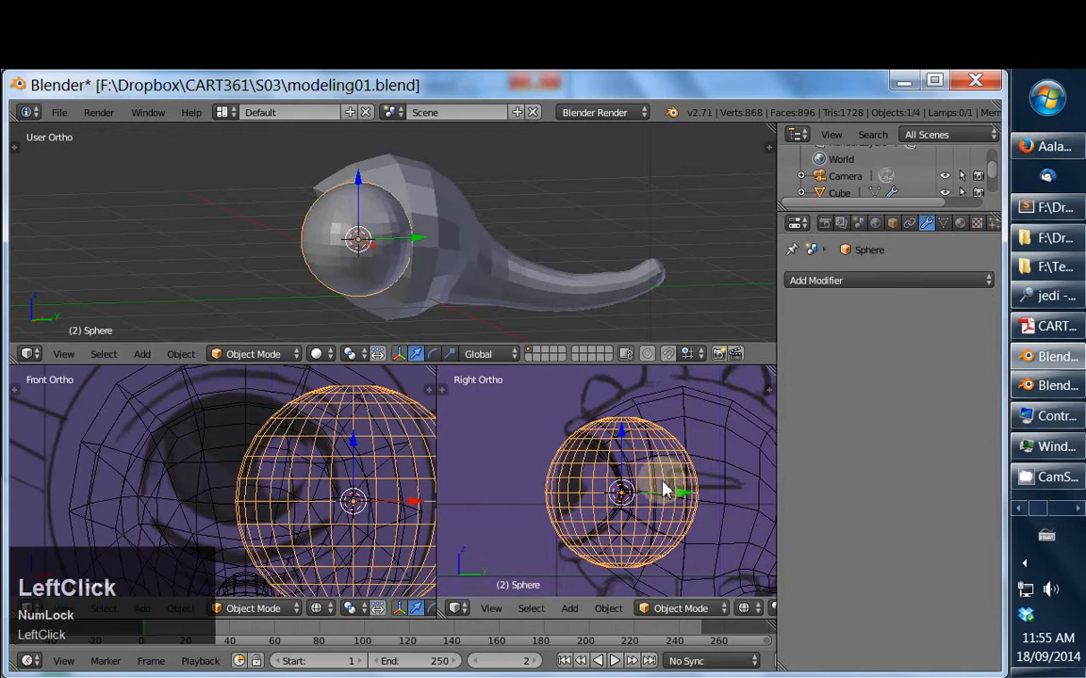
# Move the eyeball sphere along X to centre it on the sketched eye and scale it down slightly to fit the socket
pyautogui.keyDown('ctrl'); pyautogui.moveTo(352, 449); pyautogui.dragTo(347, 501, button='middle'); pyautogui.keyUp('ctrl')
pyautogui.press('g')
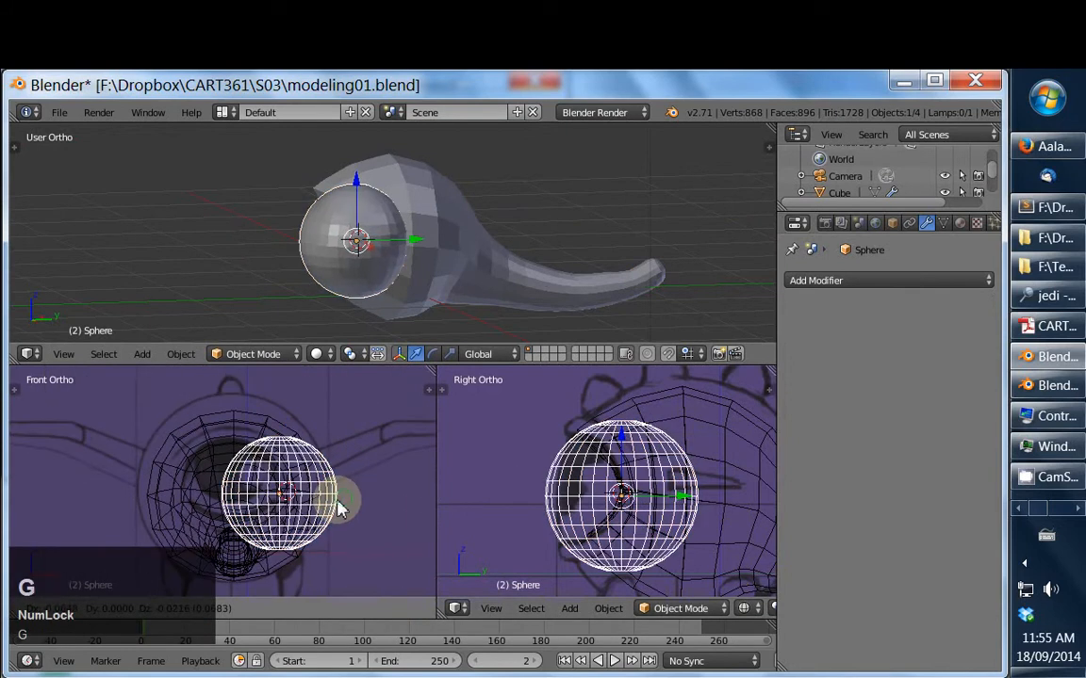
pyautogui.press('x')
pyautogui.click(301, 495)
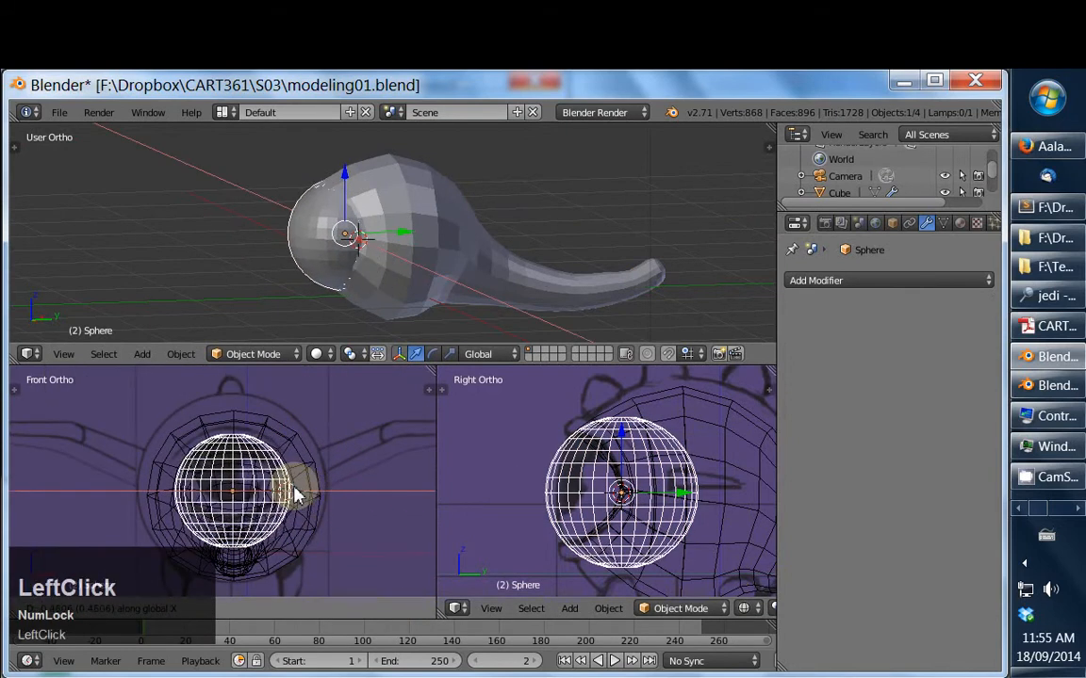
pyautogui.press('s')
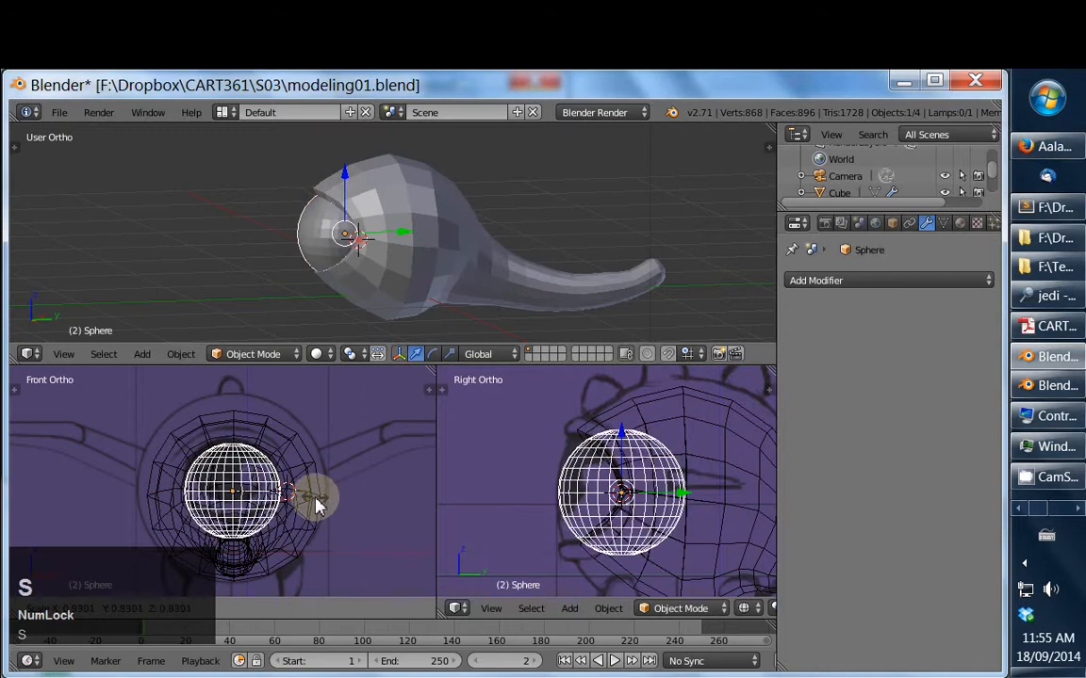
pyautogui.click(314, 503)
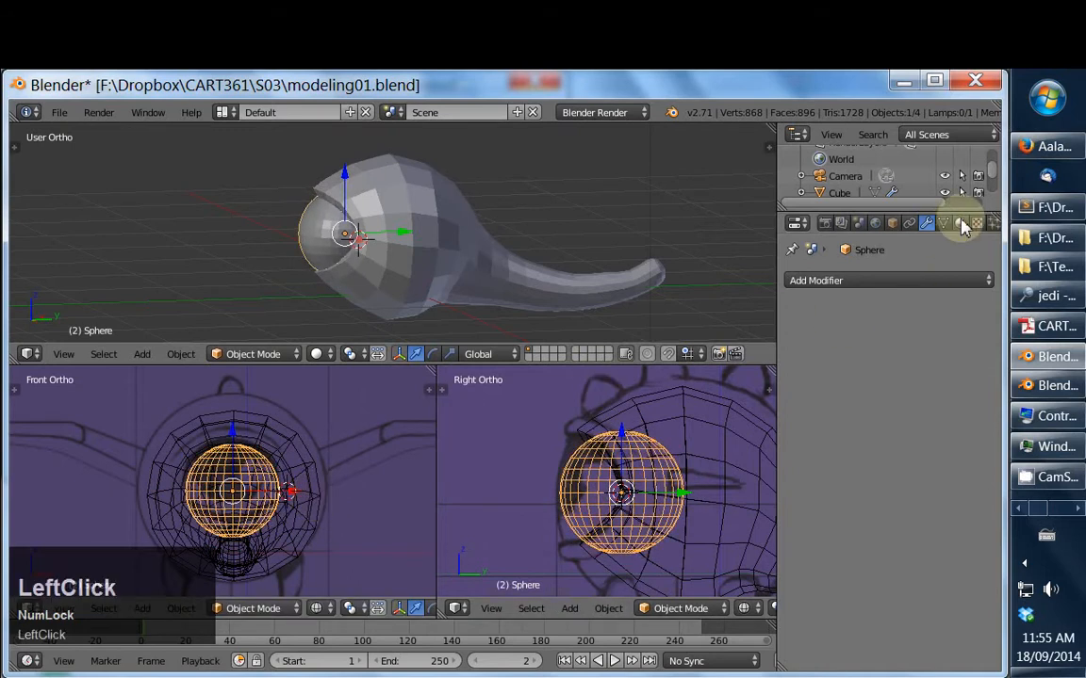
# Give the eyeball sphere a new material with a pinkish-red diffuse colour
pyautogui.click(960, 223)
pyautogui.click(858, 335)
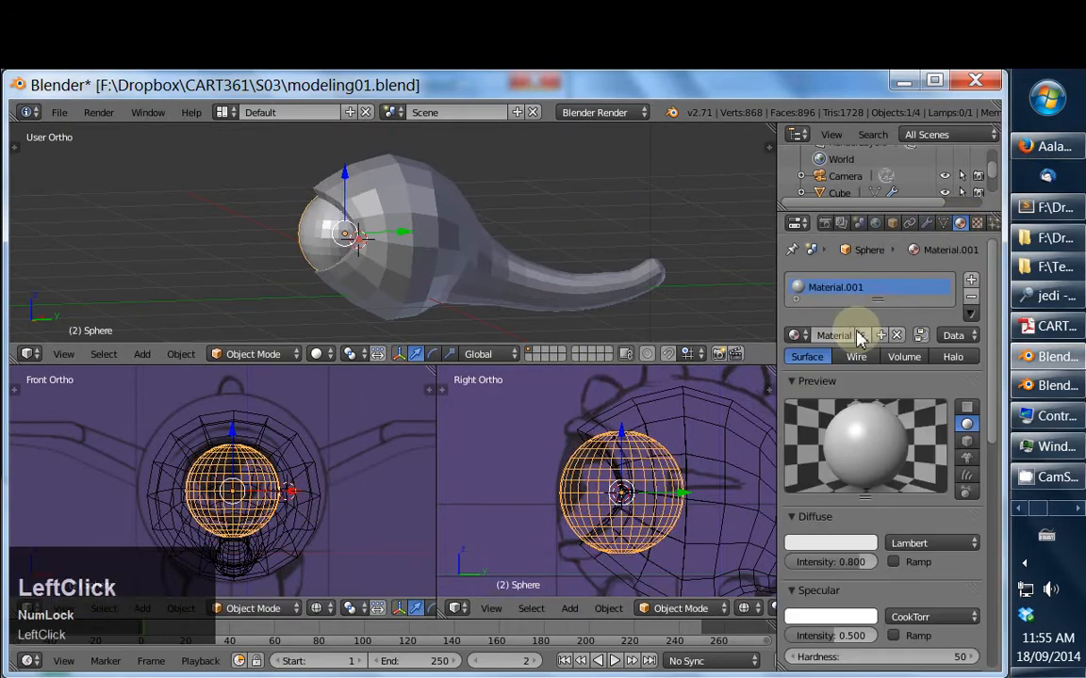
pyautogui.click(855, 544)
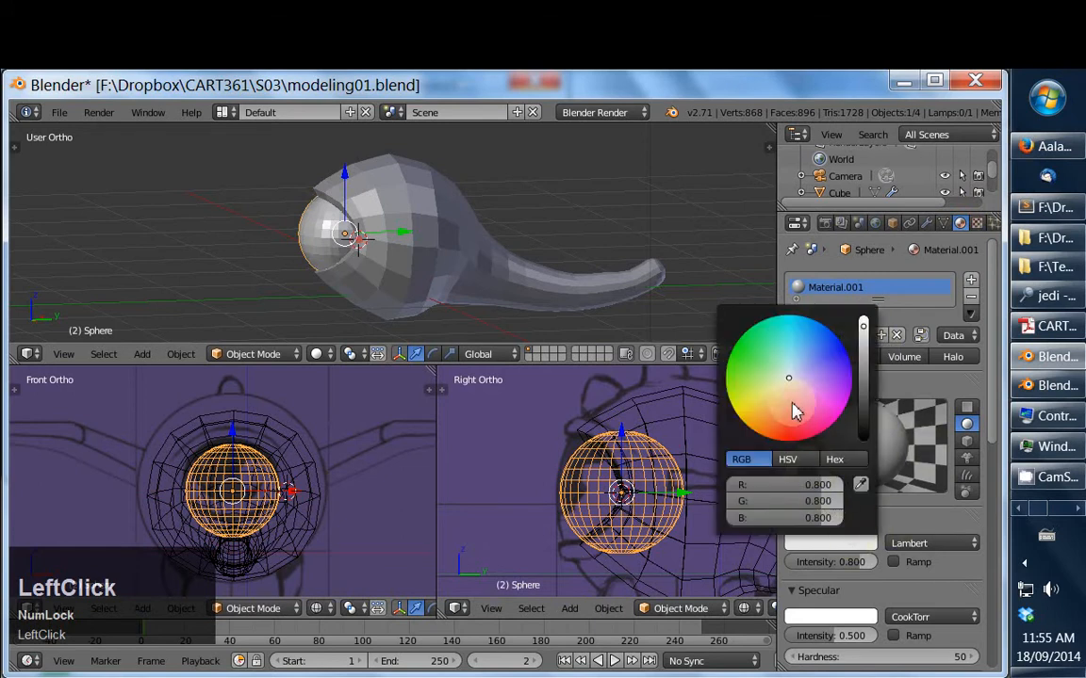
pyautogui.click(811, 431)
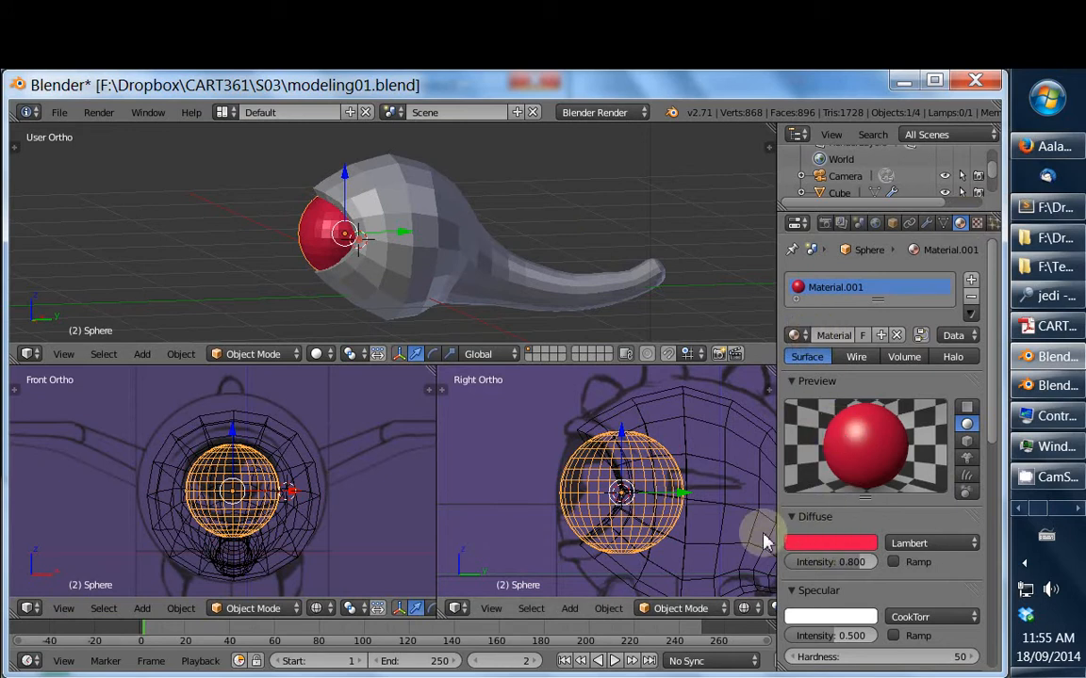
# Select the creature's body and enter Edit Mode with the area around the eye in view
pyautogui.rightClick(402, 273)
pyautogui.moveTo(346, 266); pyautogui.dragTo(395, 274, button='middle')
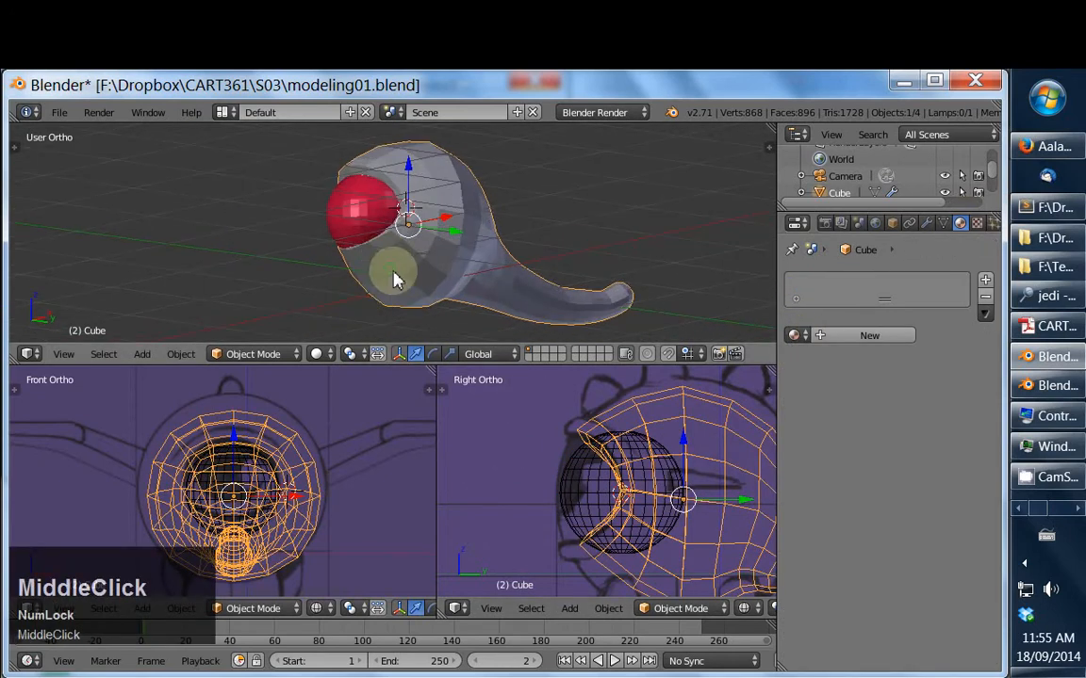
pyautogui.rightClick(608, 565)
pyautogui.rightClick(608, 566)
pyautogui.press('Tab')
pyautogui.keyDown('shift'); pyautogui.moveTo(632, 543); pyautogui.dragTo(625, 461, button='middle'); pyautogui.keyUp('shift')
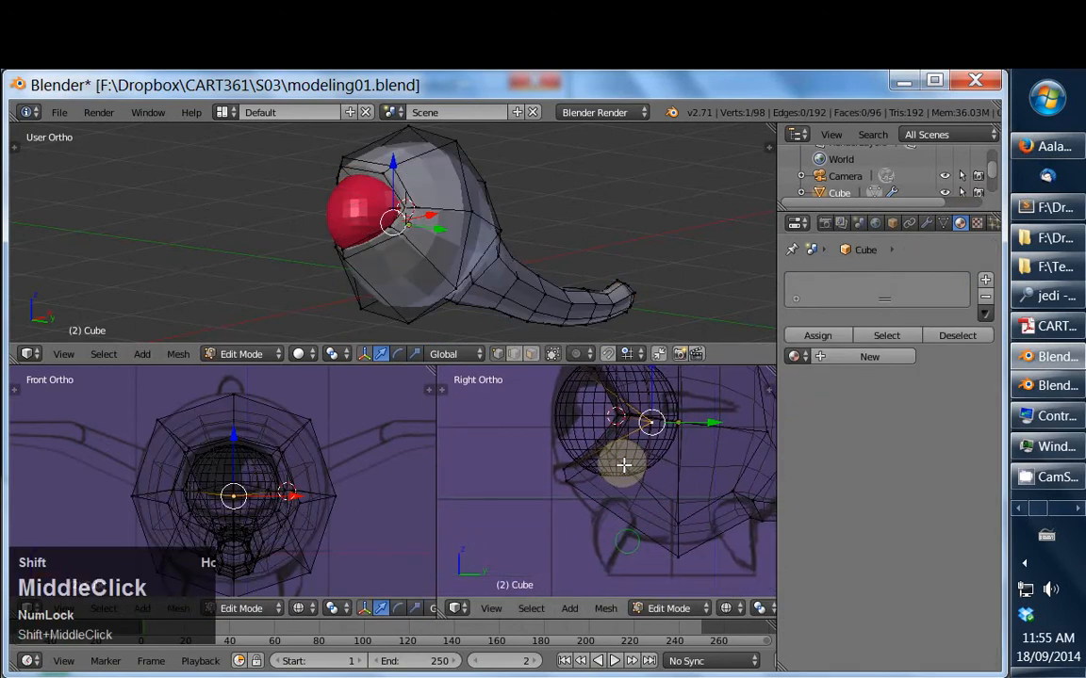
pyautogui.moveTo(348, 296); pyautogui.dragTo(316, 243, button='middle')
pyautogui.moveTo(369, 213); pyautogui.dragTo(471, 326, button='middle')
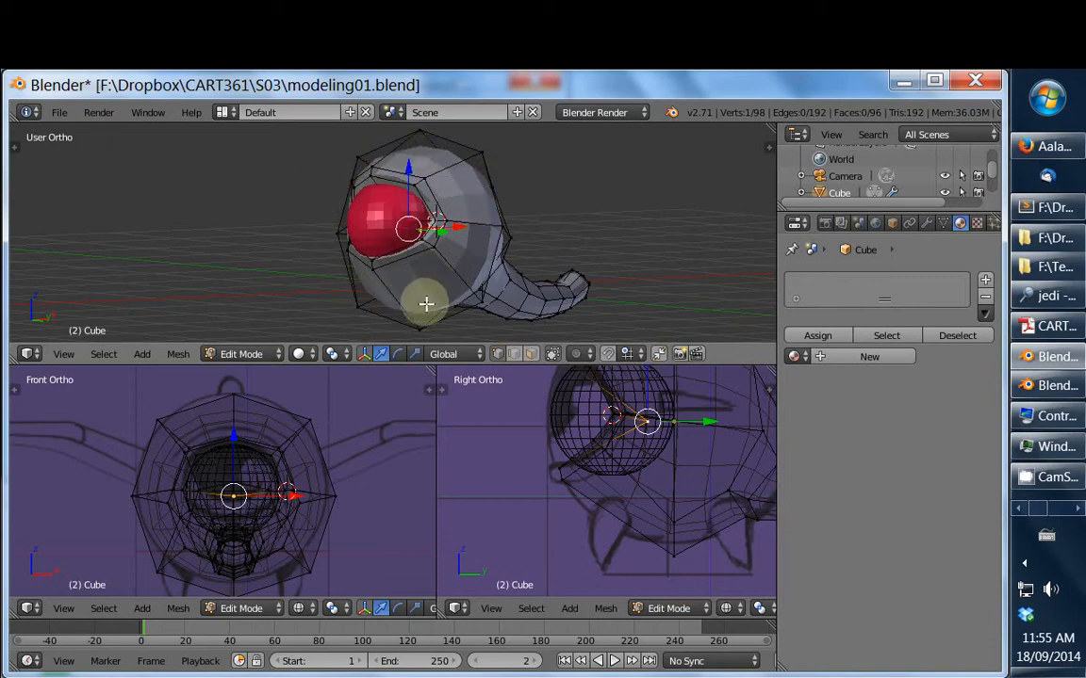
# Add an edge loop around the eye between the ring and the widest body loop, scale it up slightly, and return to Object Mode
pyautogui.hotkey('ctrl', 'r')
pyautogui.click(454, 273)
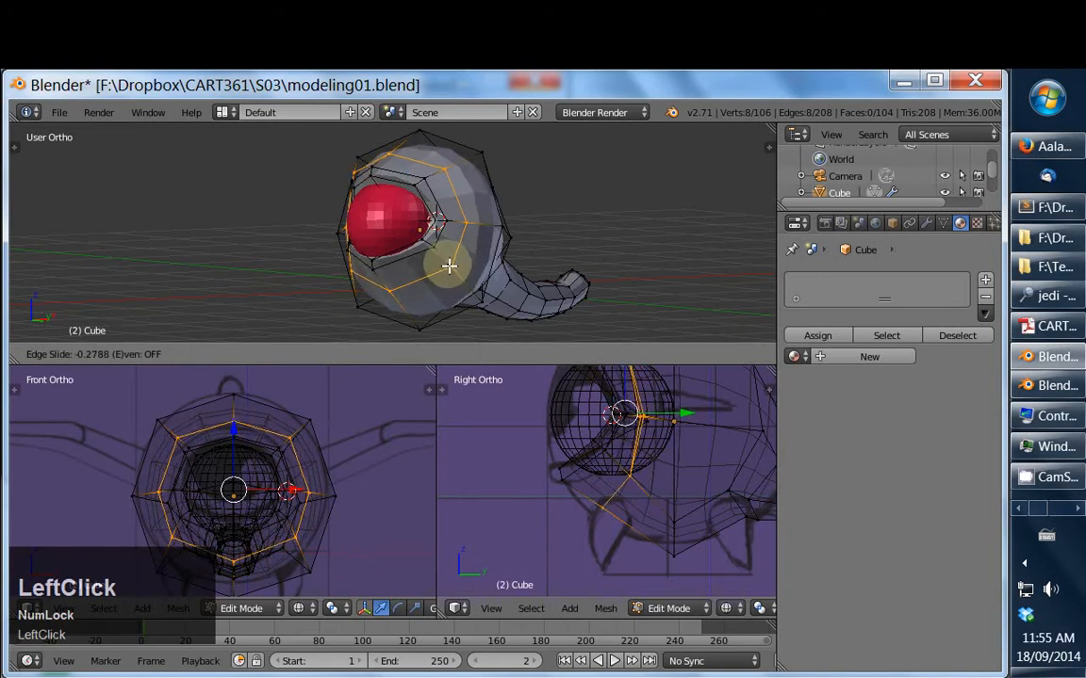
pyautogui.click(471, 281)
pyautogui.press('s')
pyautogui.click(566, 266)
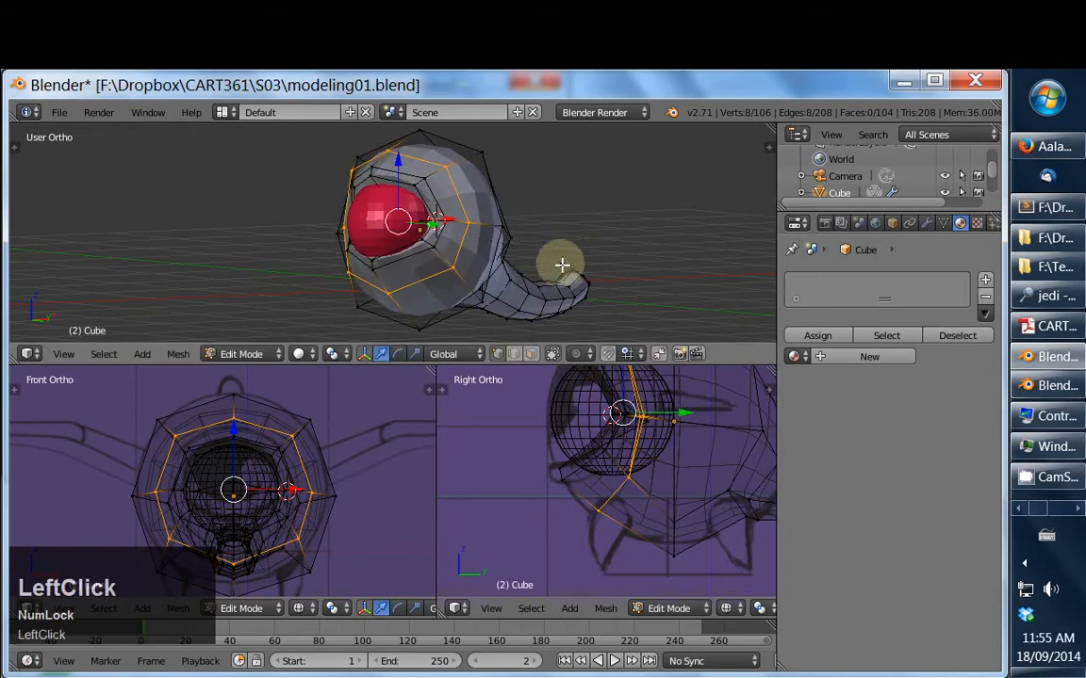
pyautogui.moveTo(563, 266); pyautogui.dragTo(428, 279, button='middle')
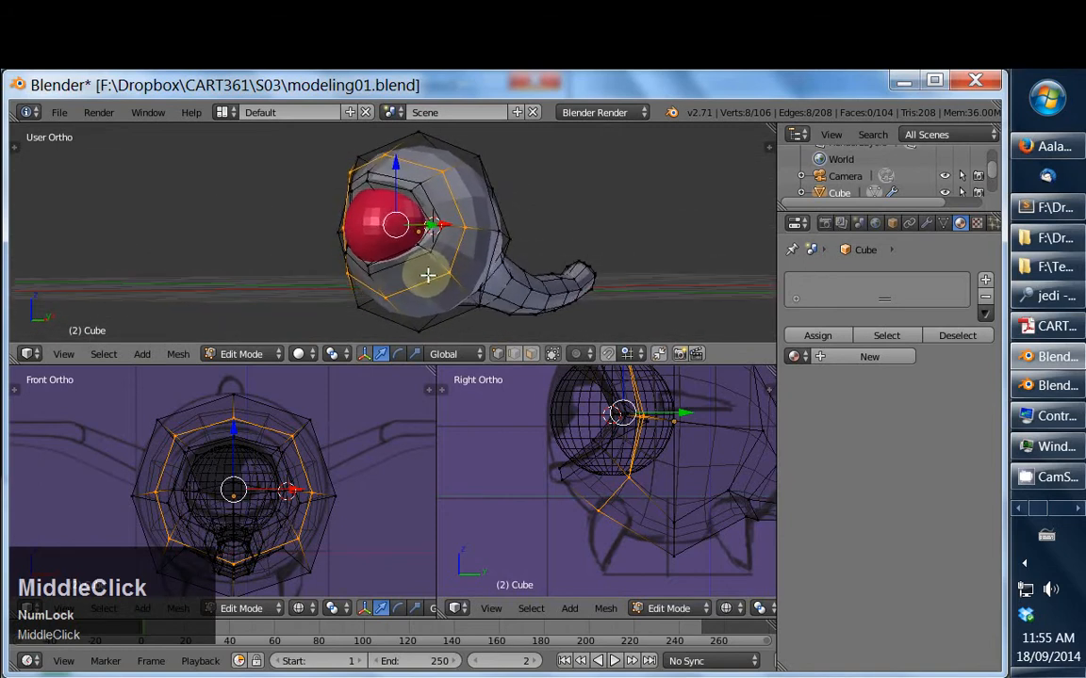
pyautogui.press('Tab')
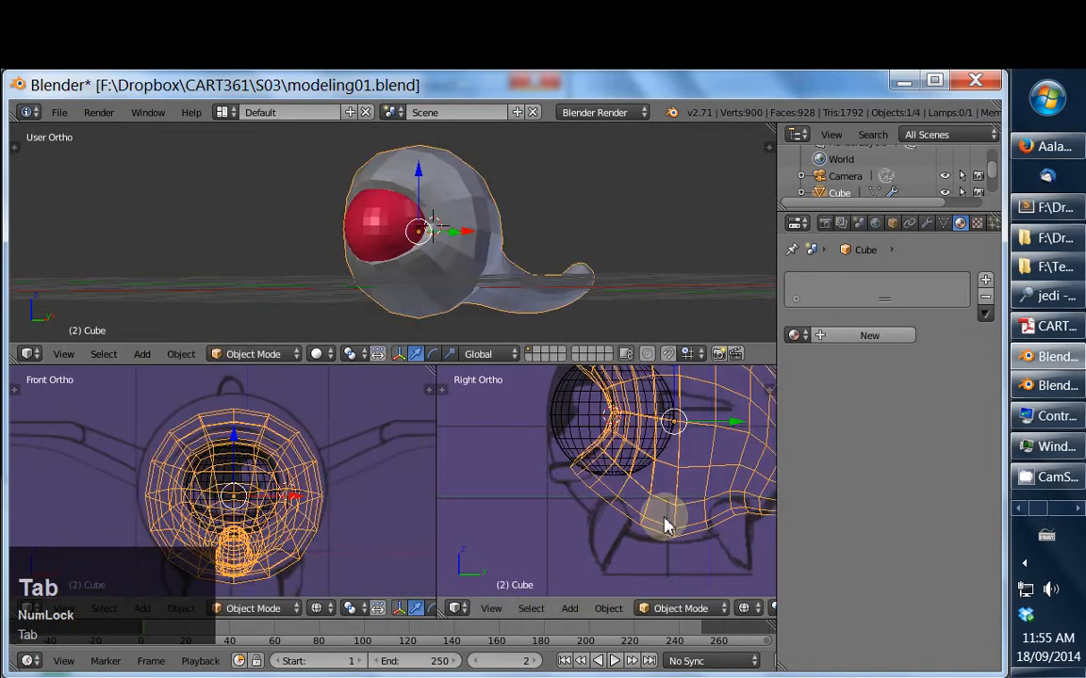
# Select the two face loops around the widest part of the body and scale them up by about 1.1
pyautogui.press('Tab')
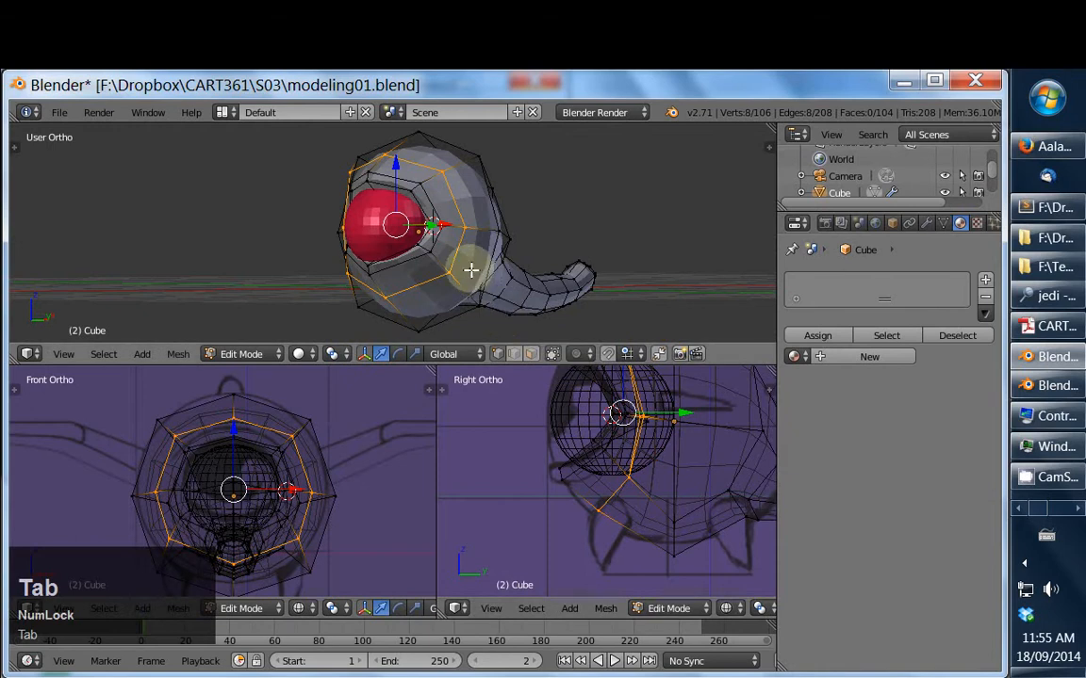
pyautogui.moveTo(475, 269); pyautogui.dragTo(423, 278, button='middle')
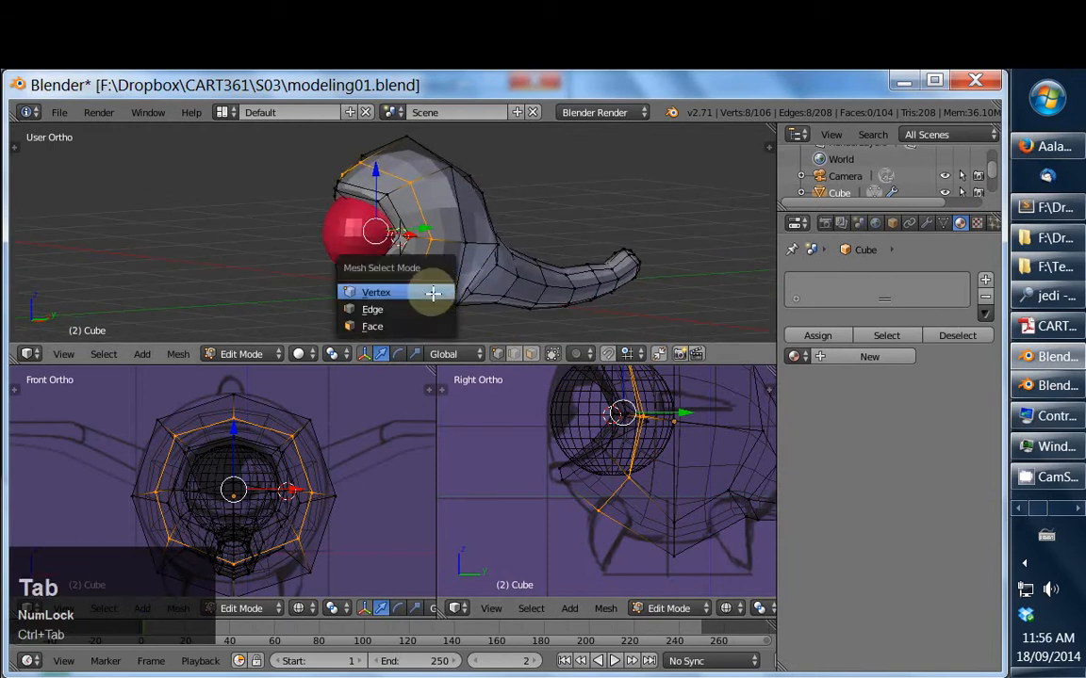
pyautogui.click(420, 323)
pyautogui.keyDown('ctrl'); pyautogui.keyDown('alt'); pyautogui.rightClick(431, 293); pyautogui.keyUp('alt'); pyautogui.keyUp('ctrl')
pyautogui.moveTo(500, 291); pyautogui.dragTo(432, 259, button='middle')
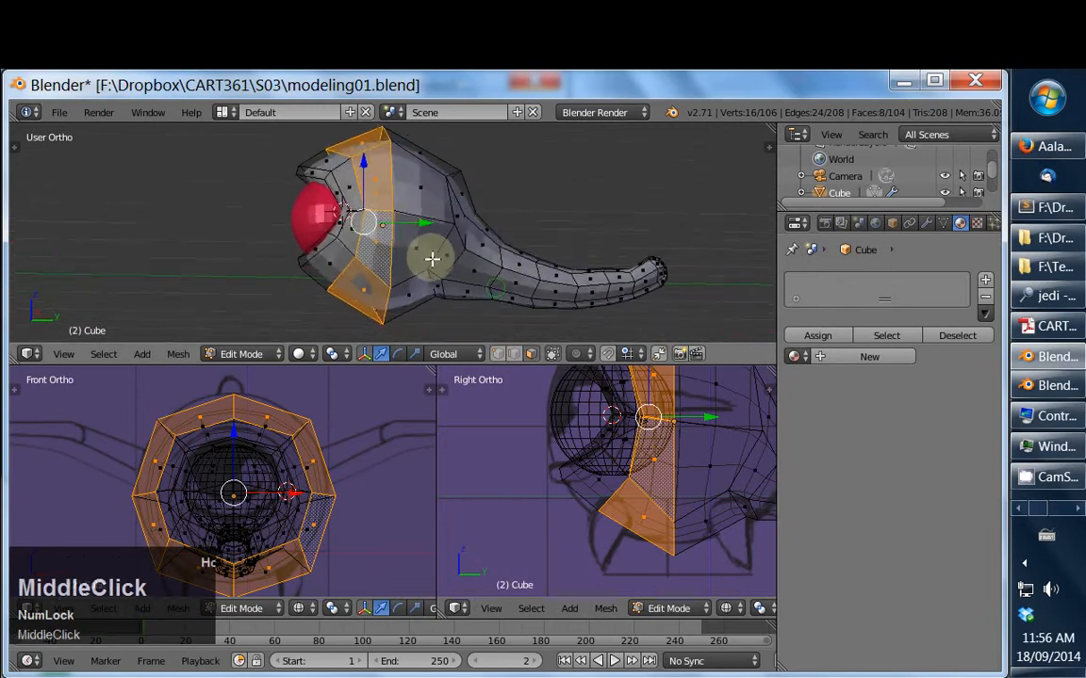
pyautogui.keyDown('ctrl'); pyautogui.keyDown('alt'); pyautogui.rightClick(409, 207); pyautogui.keyUp('alt'); pyautogui.keyUp('ctrl')
pyautogui.keyDown('ctrl'); pyautogui.keyDown('alt'); pyautogui.keyDown('shift'); pyautogui.rightClick(361, 208); pyautogui.keyUp('shift'); pyautogui.keyUp('alt'); pyautogui.keyUp('ctrl')
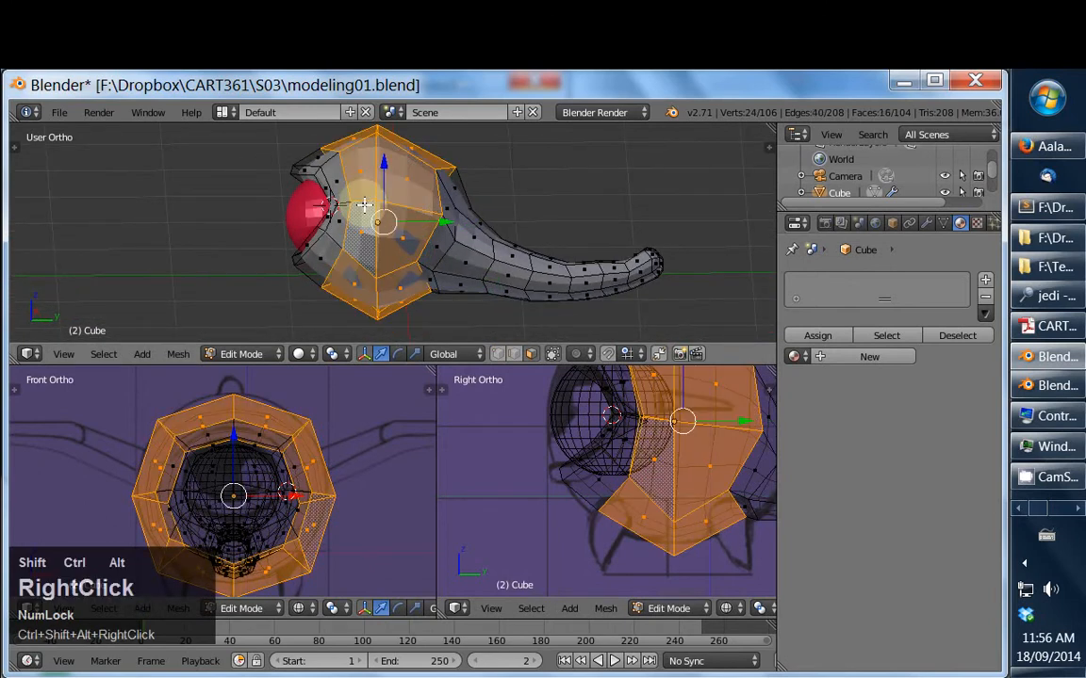
pyautogui.press('s')
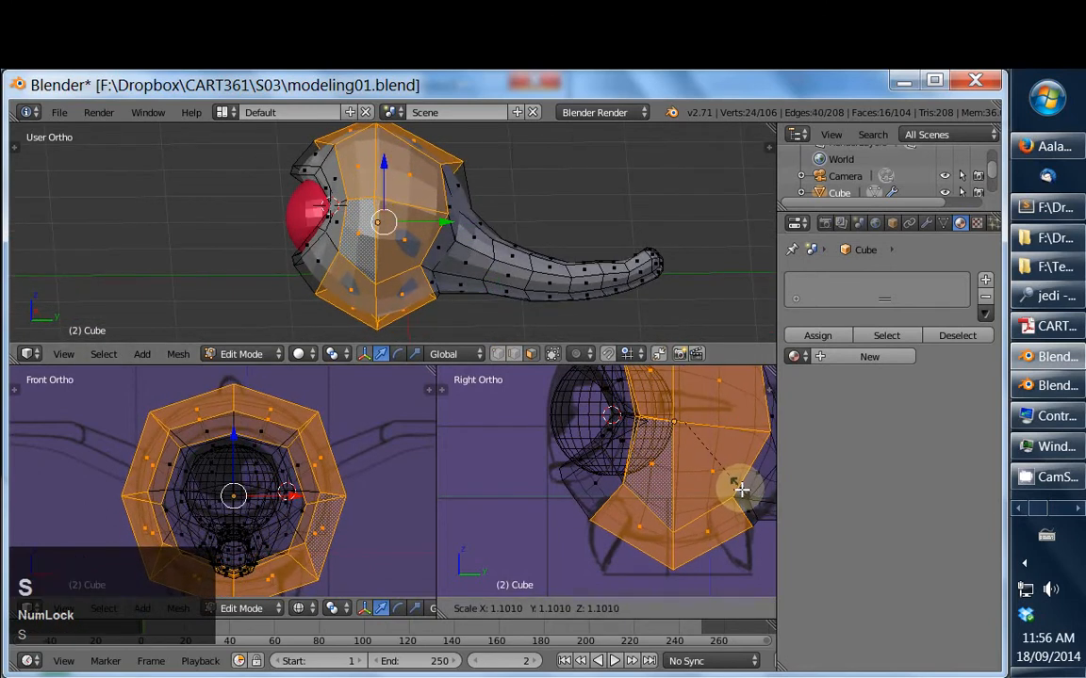
pyautogui.click(741, 489)
# Switch to vertex selection and move the topmost centre vertex of the body slightly up and back in the side view
pyautogui.moveTo(401, 283); pyautogui.dragTo(417, 276, button='middle')
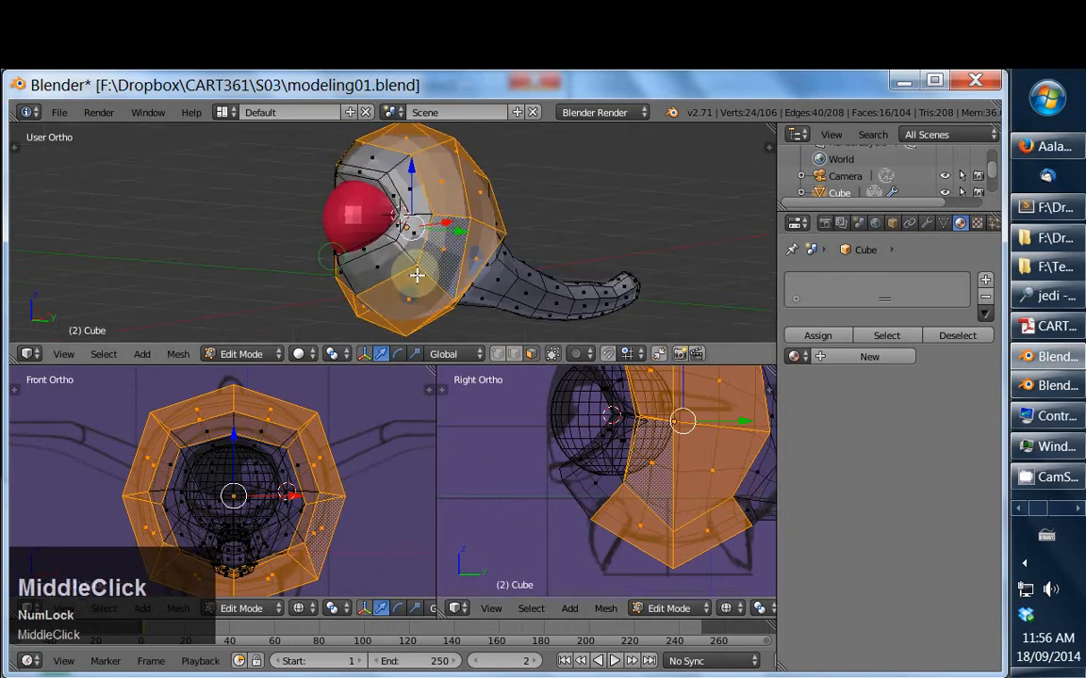
pyautogui.moveTo(553, 289); pyautogui.dragTo(428, 299, button='middle')
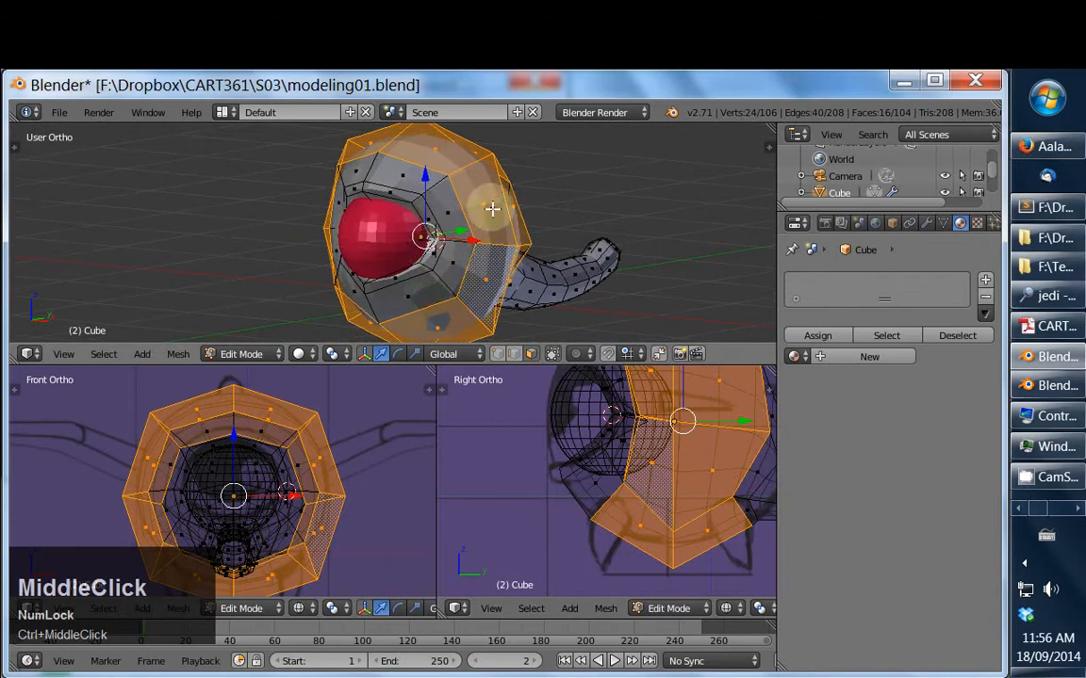
pyautogui.moveTo(492, 208); pyautogui.dragTo(419, 283, button='middle')
pyautogui.keyDown('shift'); pyautogui.moveTo(641, 377); pyautogui.dragTo(600, 469, button='middle'); pyautogui.keyUp('shift')
pyautogui.hotkey('ctrl', 'Tab')
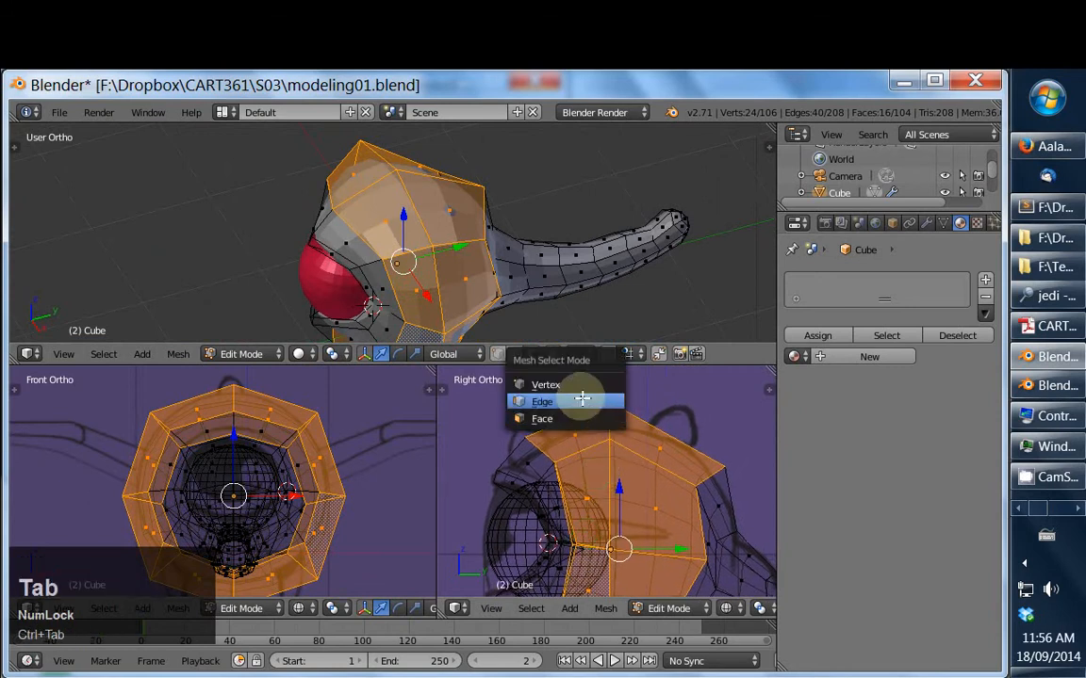
pyautogui.click(581, 383)
pyautogui.click(611, 401)
pyautogui.press('g')
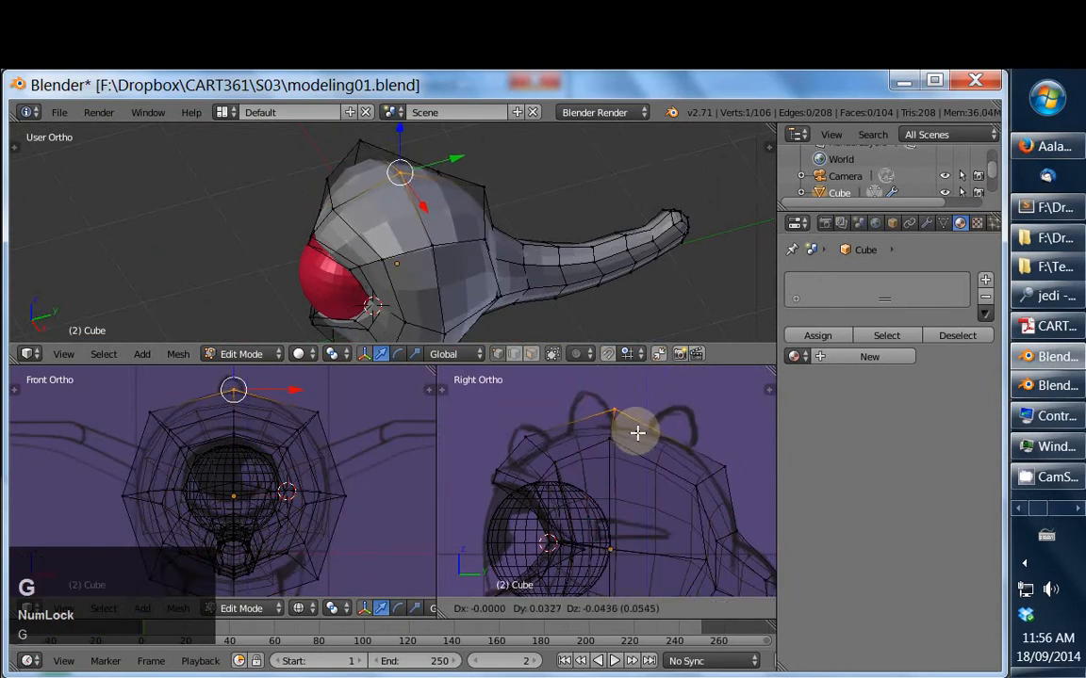
pyautogui.click(636, 427)
# Knife-cut a diamond around each of three centre-line vertices: above the eye, on top of the head and at the back
pyautogui.moveTo(347, 245); pyautogui.dragTo(390, 224, button='middle')
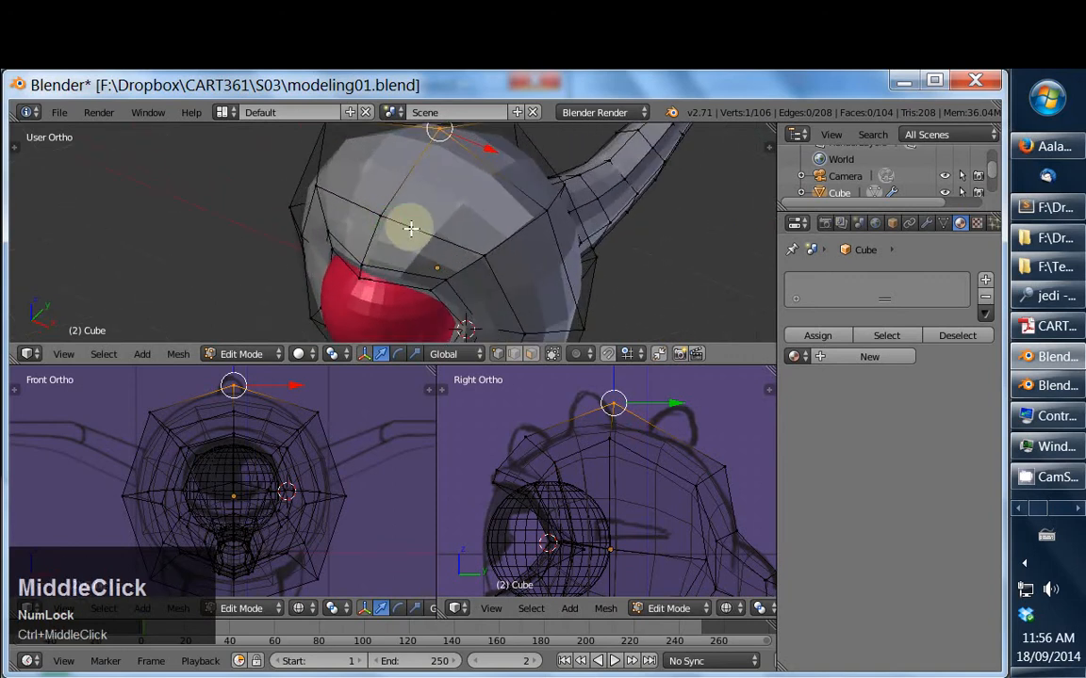
pyautogui.press('k')
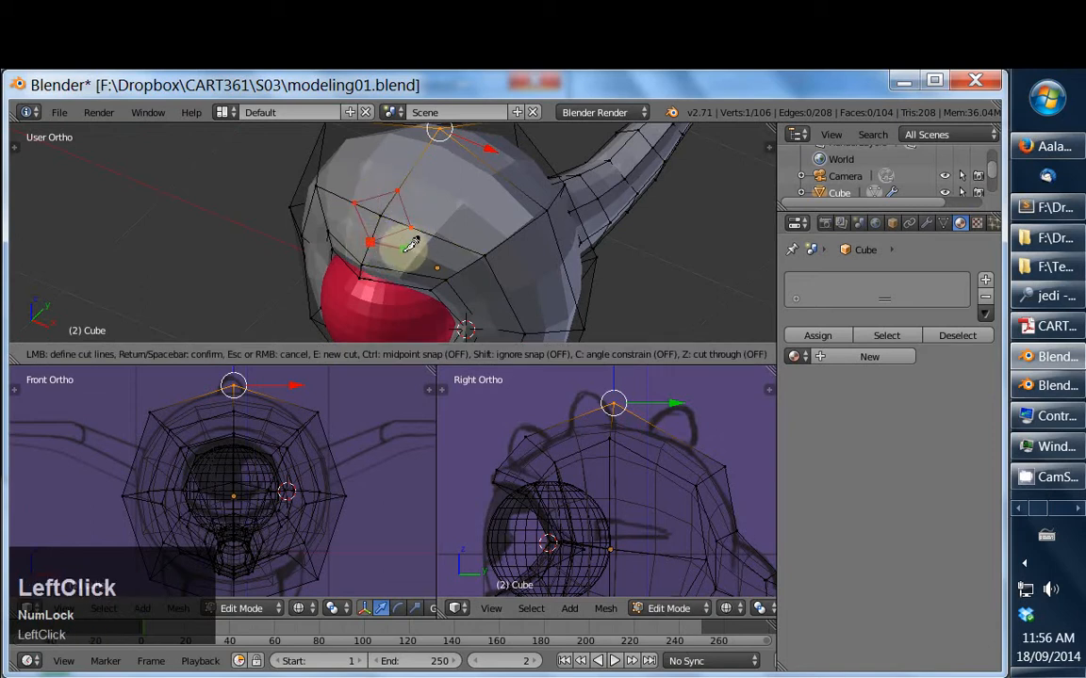
pyautogui.press('Return')
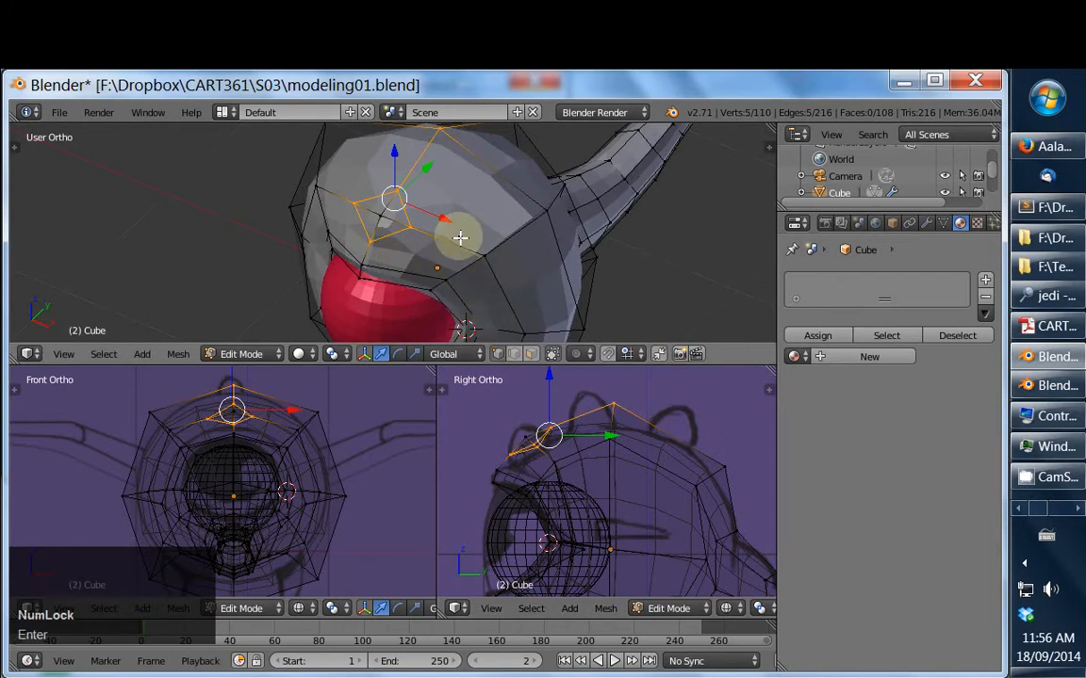
pyautogui.keyDown('shift'); pyautogui.moveTo(460, 237); pyautogui.dragTo(356, 254, button='middle'); pyautogui.keyUp('shift')
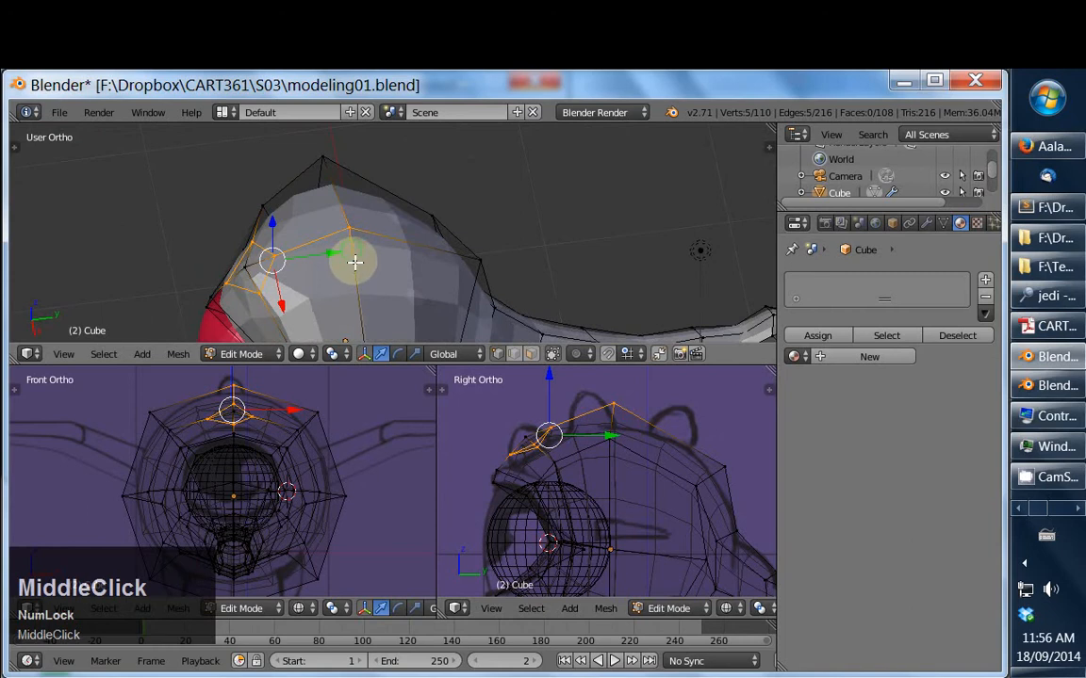
pyautogui.press('k')
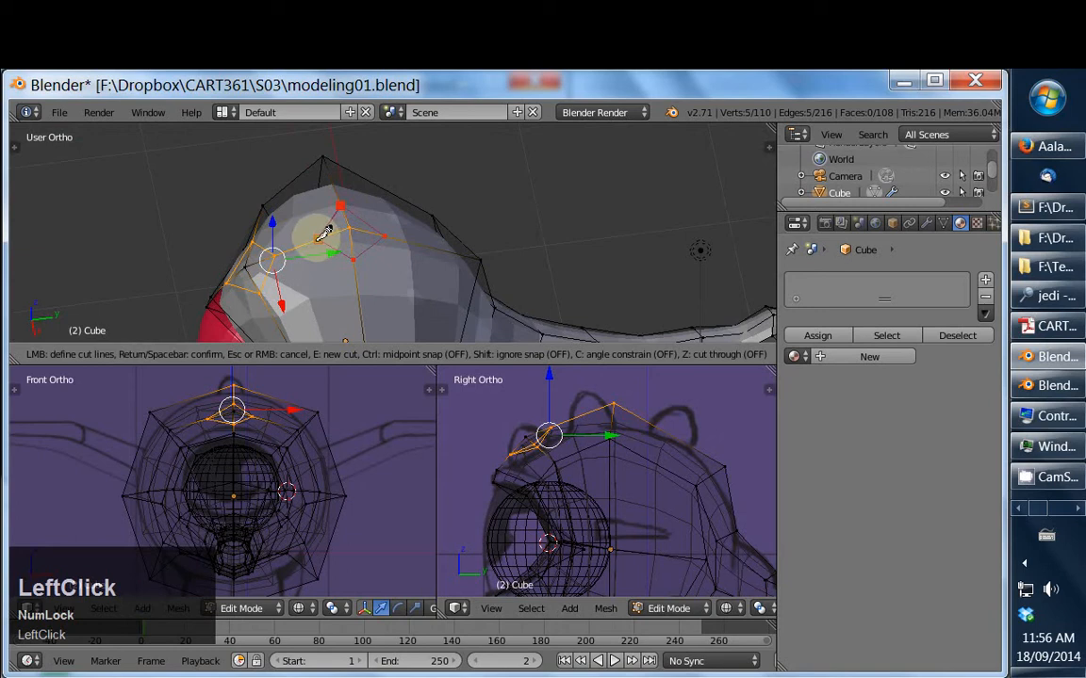
pyautogui.click(319, 240)
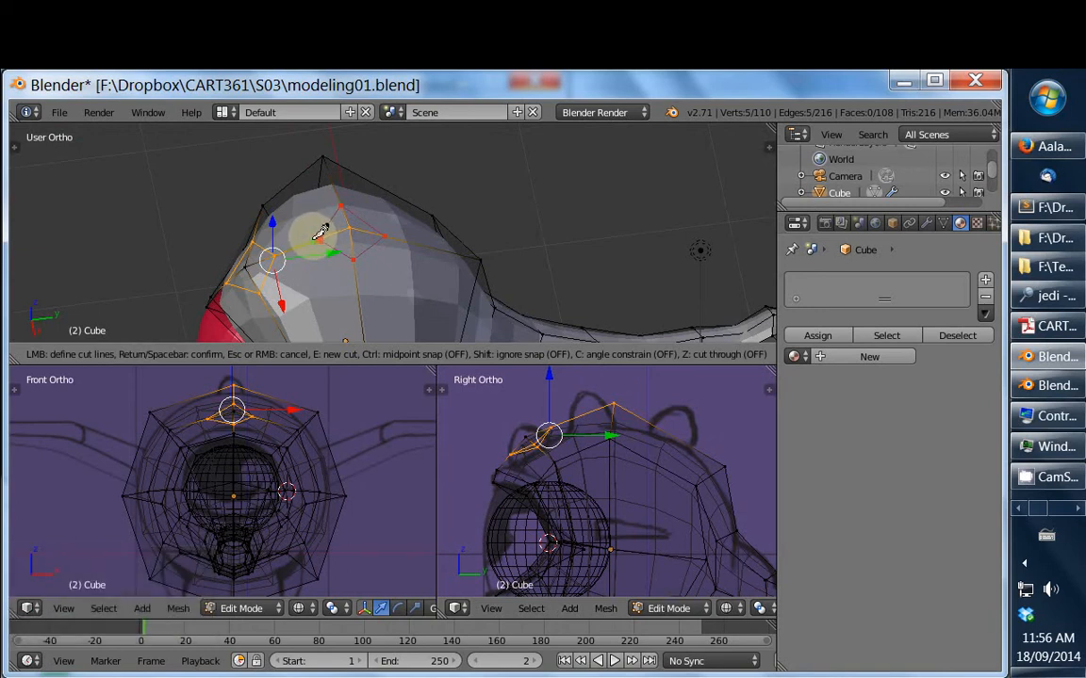
pyautogui.press('Return')
pyautogui.moveTo(538, 245); pyautogui.dragTo(421, 248, button='middle')
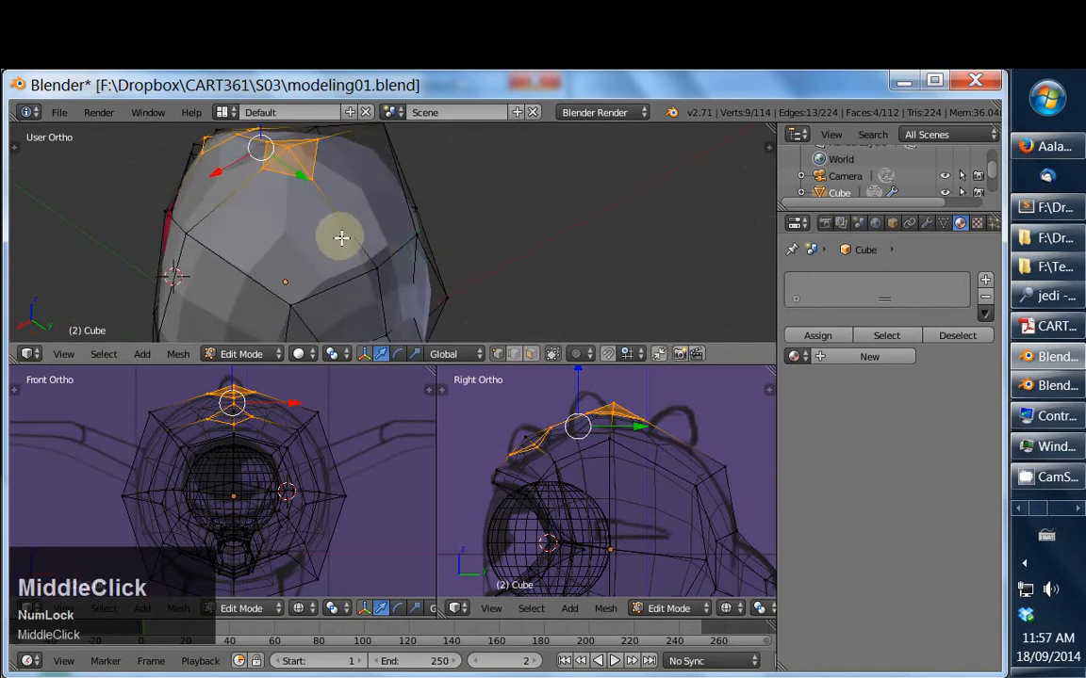
pyautogui.press('k')
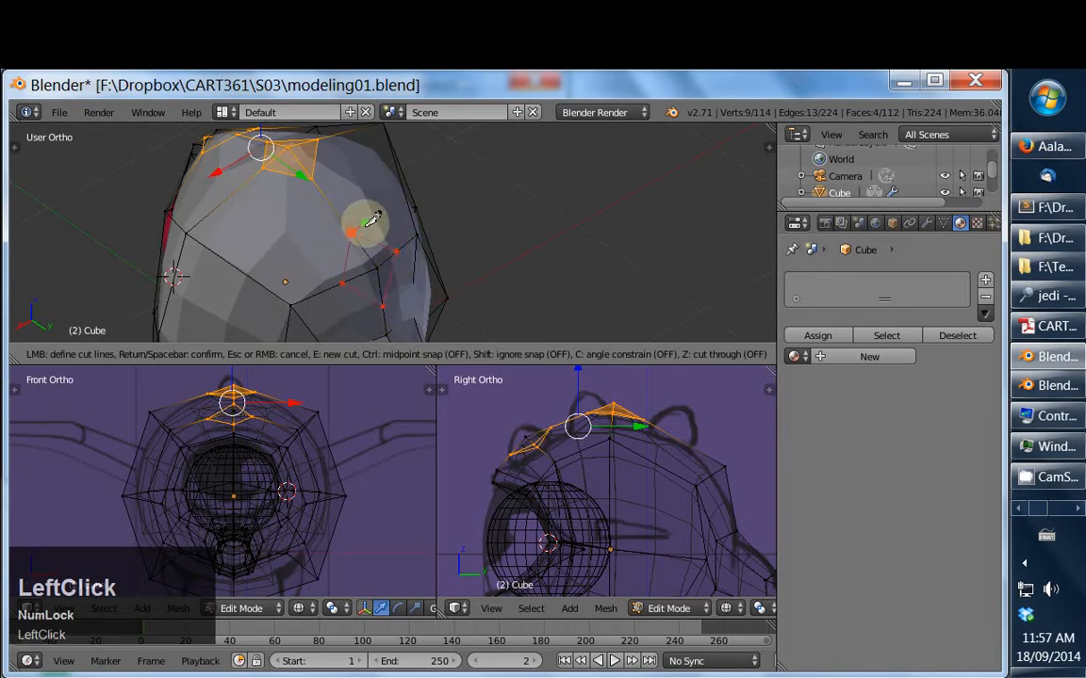
pyautogui.press('Return')
# Knife-cut a line from the eye rim through the front diamond's side corner to the top diamond's side corner
pyautogui.moveTo(309, 264); pyautogui.dragTo(295, 299, button='middle')
pyautogui.press('k')
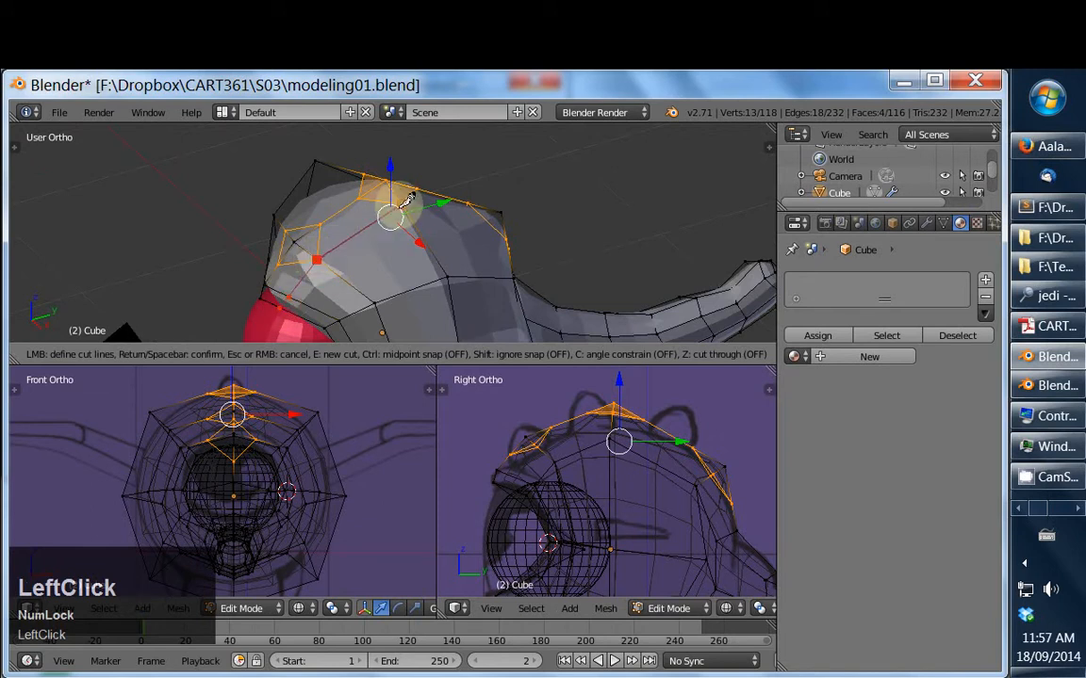
pyautogui.press('Return')
# Try a knife cut from the top diamond through the back diamond's side corner and on towards the tail, and undo it
pyautogui.moveTo(393, 224); pyautogui.dragTo(302, 209, button='middle')
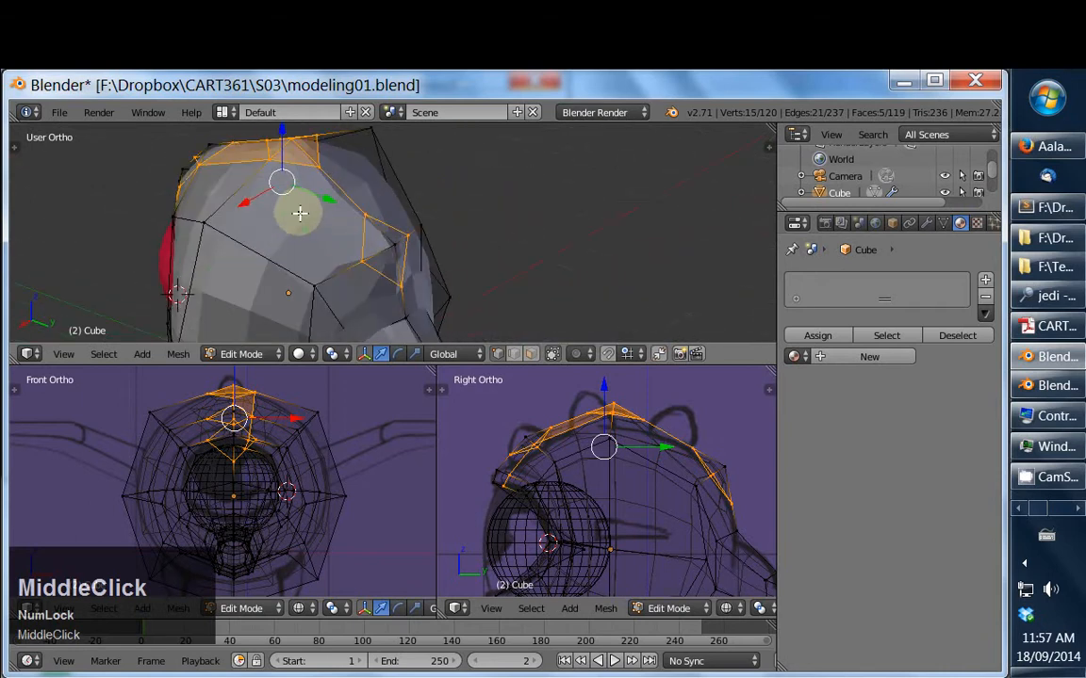
pyautogui.press('k')
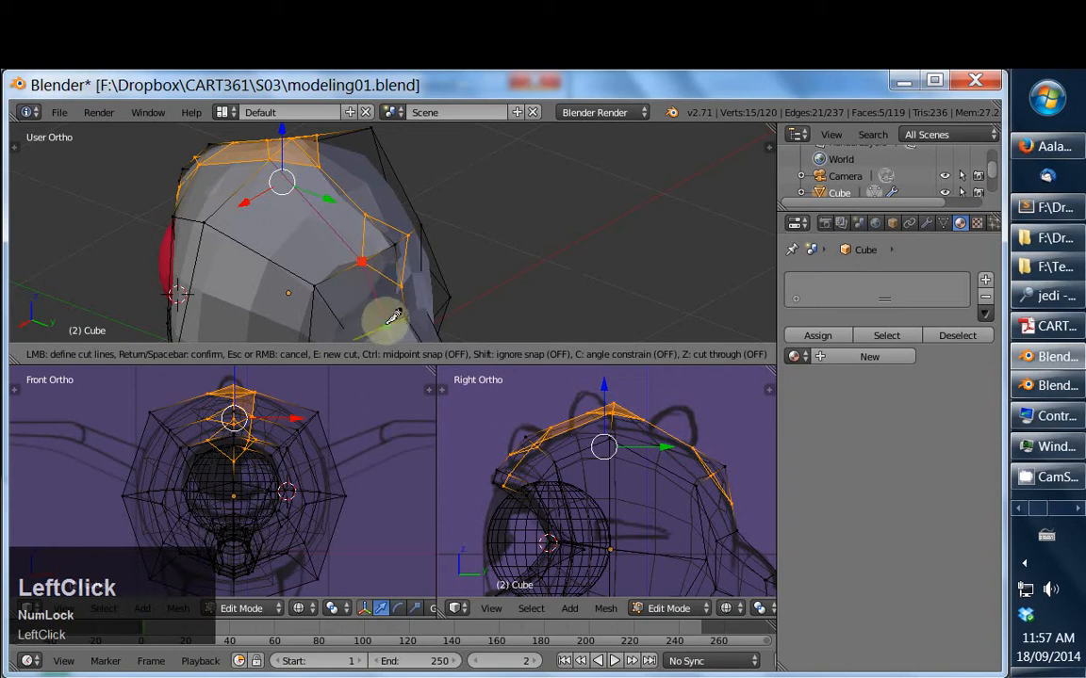
pyautogui.press('Return')
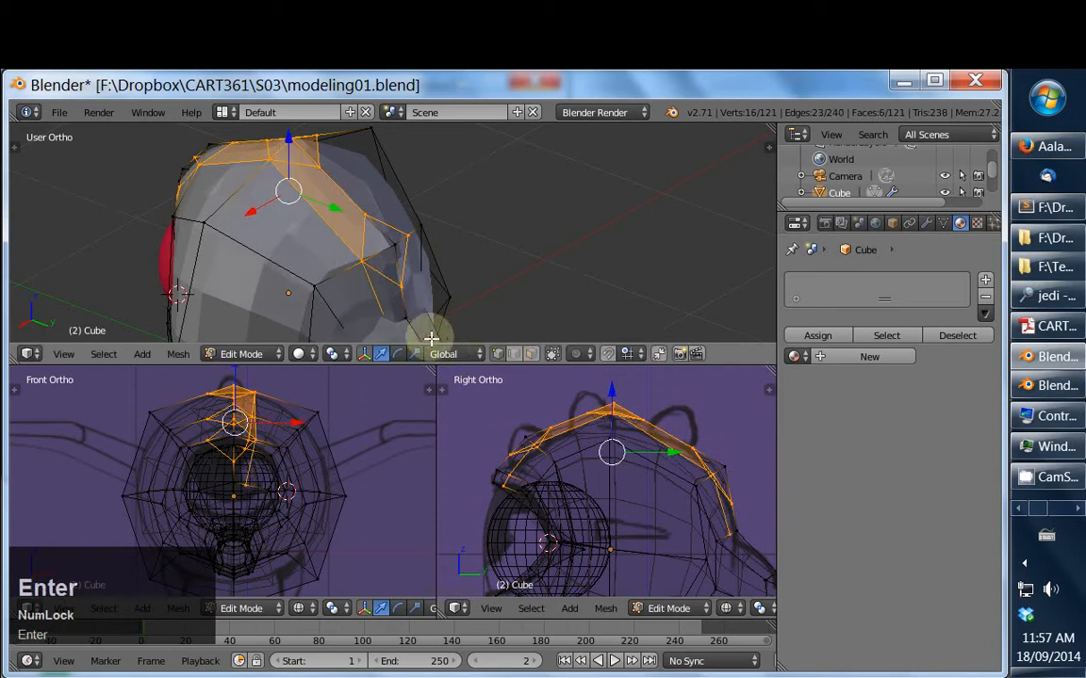
pyautogui.moveTo(427, 332); pyautogui.dragTo(344, 290, button='middle')
pyautogui.hotkey('ctrl', 'z')
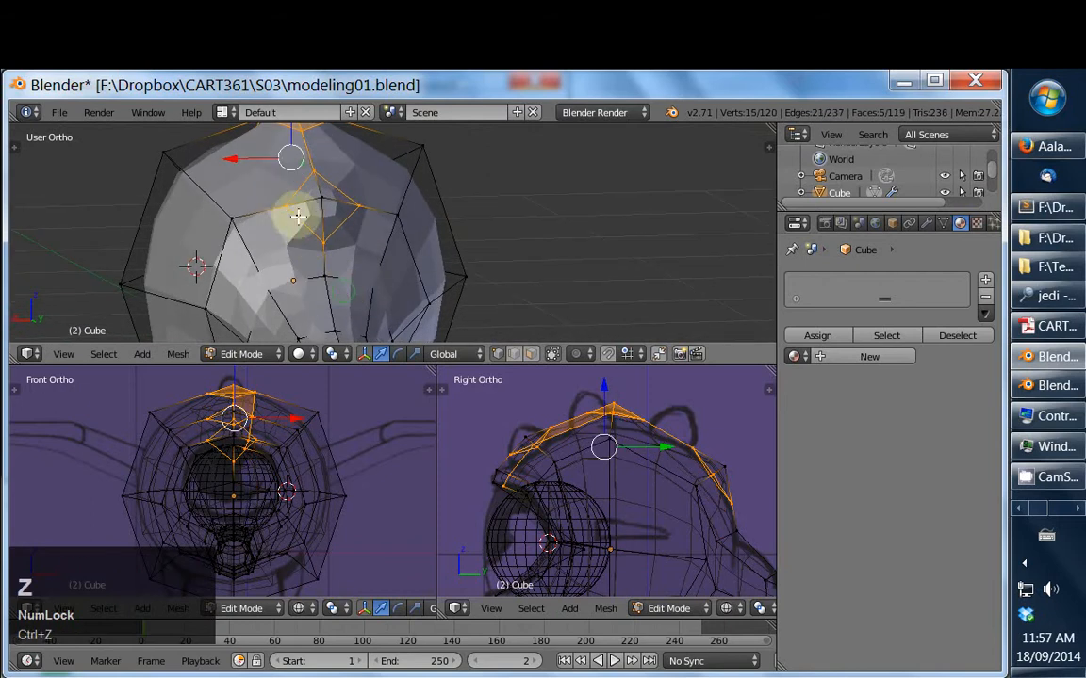
# Knife-cut from the top diamond's side corner to the back diamond's, and from there down to the edge above the tail
pyautogui.moveTo(298, 217)
pyautogui.mouseDown(button='middle')
pyautogui.moveTo(347, 313)
pyautogui.moveTo(304, 239)
pyautogui.mouseUp(button='middle')
pyautogui.press('k')
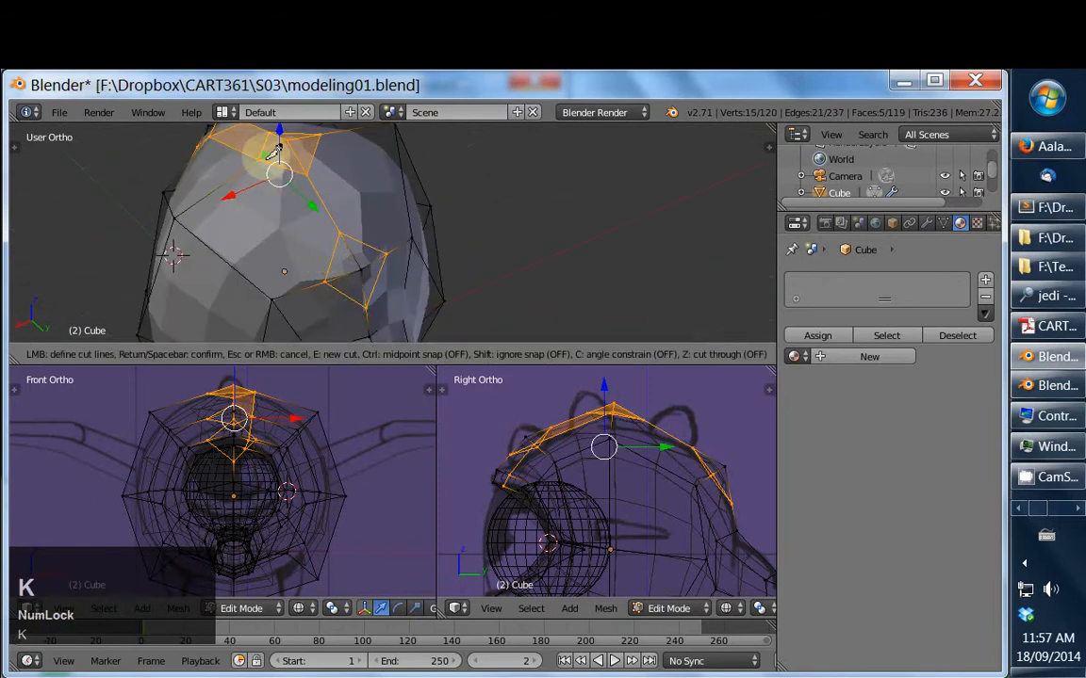
pyautogui.press('Return')
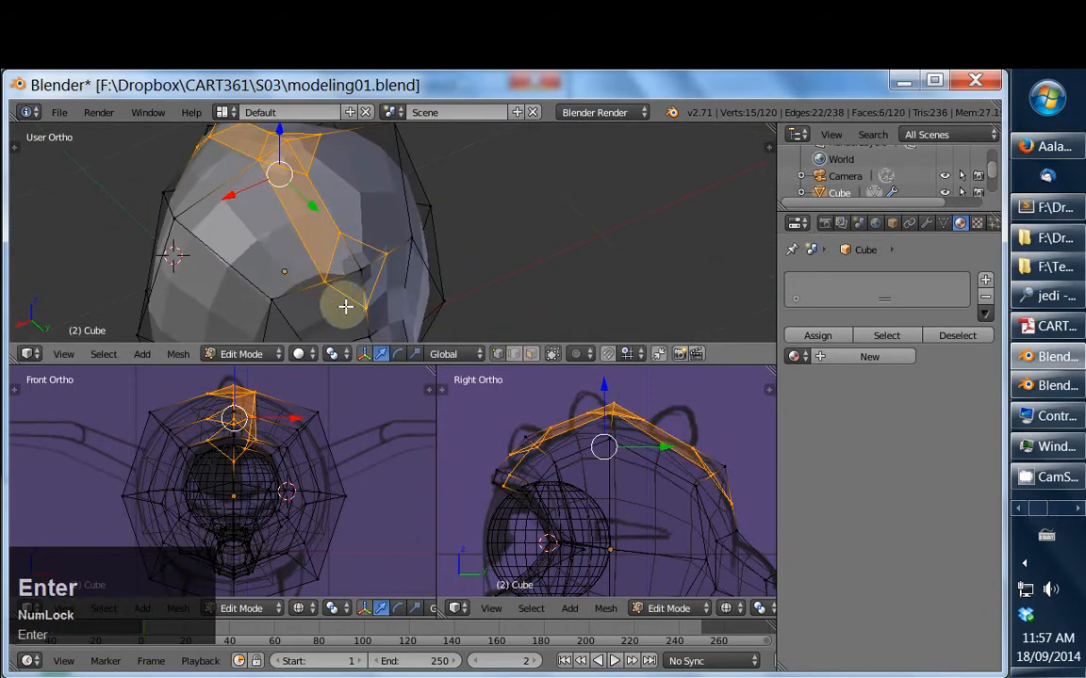
pyautogui.moveTo(347, 305); pyautogui.dragTo(315, 180, button='middle')
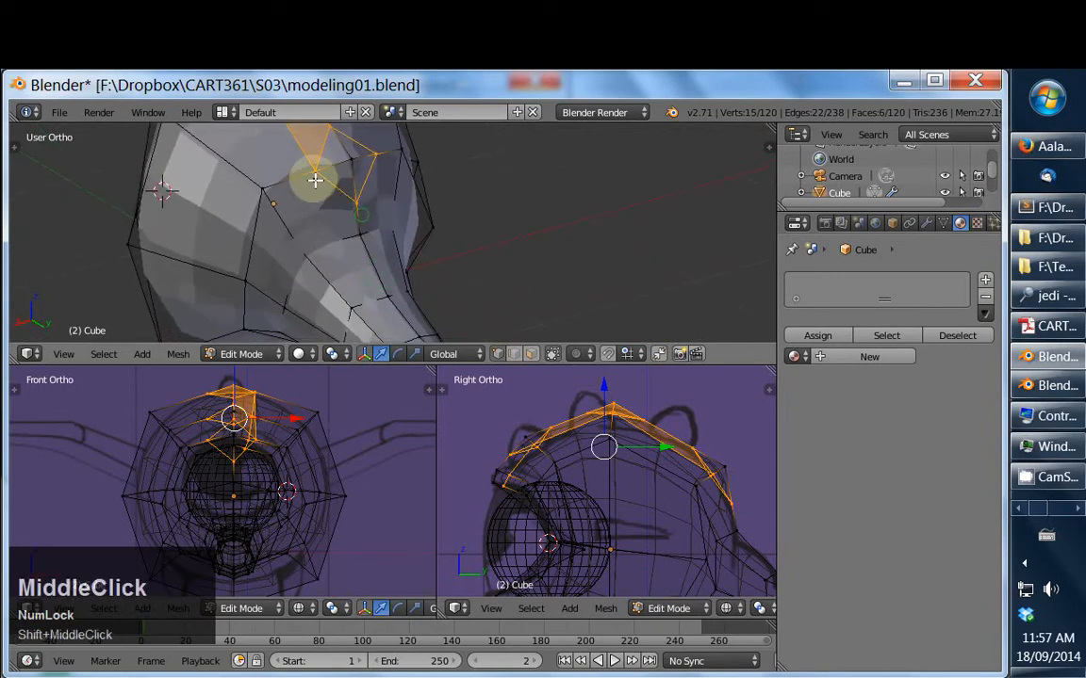
pyautogui.press('k')
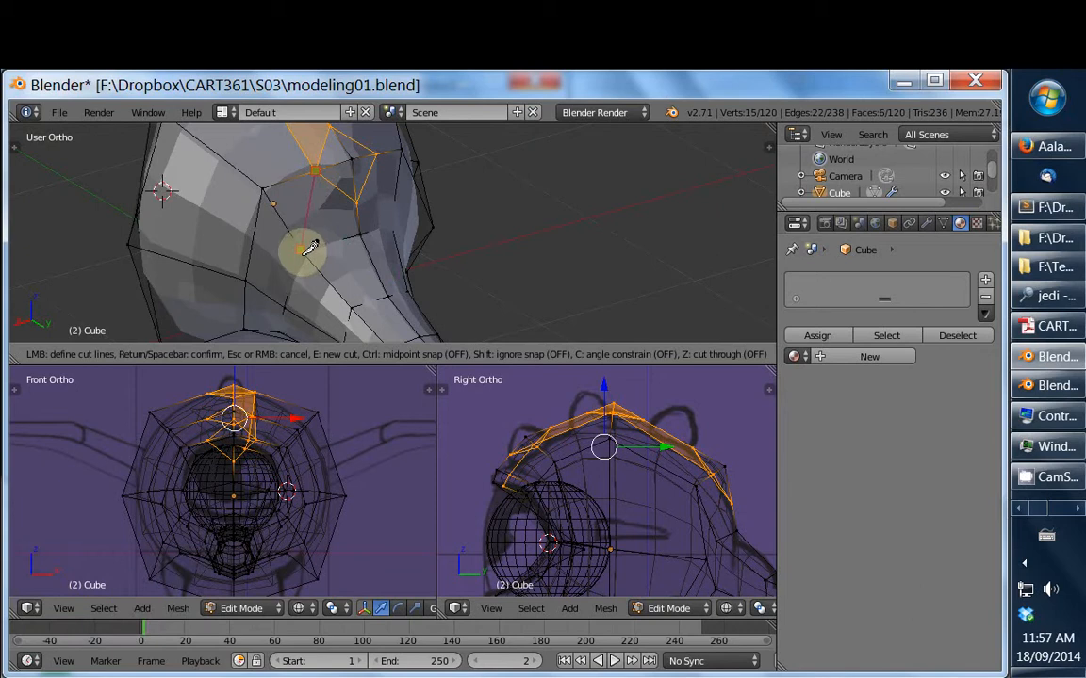
pyautogui.click(303, 249)
pyautogui.press('Return')
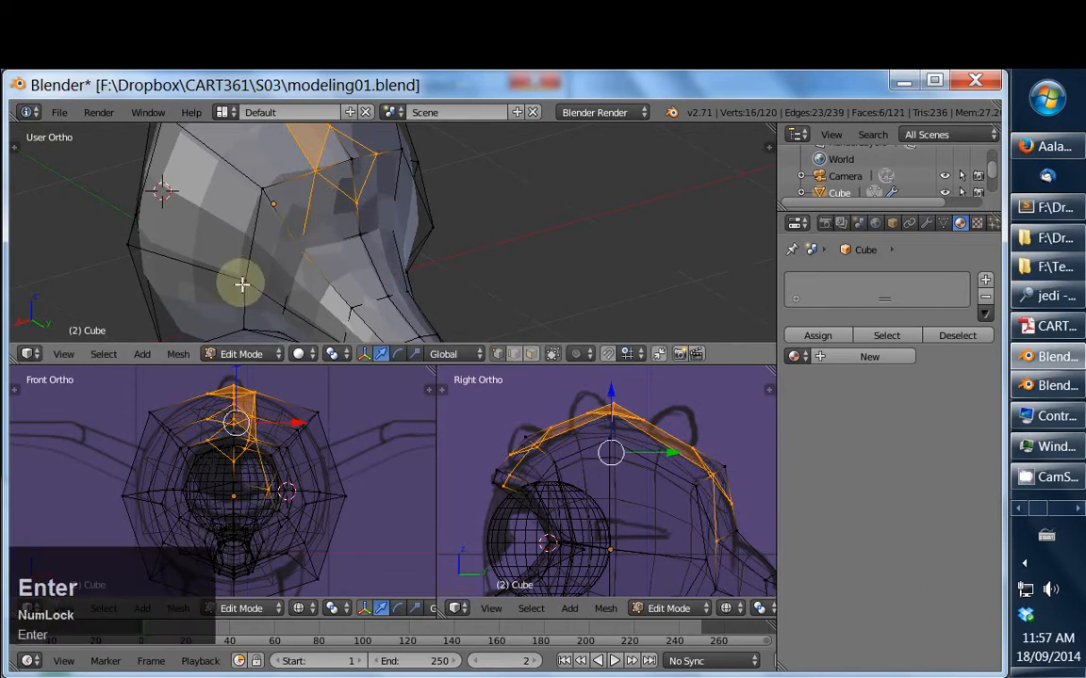
# Return to Object Mode and turn off the body's Subdivision Surface modifier in the viewport
pyautogui.moveTo(242, 285); pyautogui.dragTo(475, 250, button='middle')
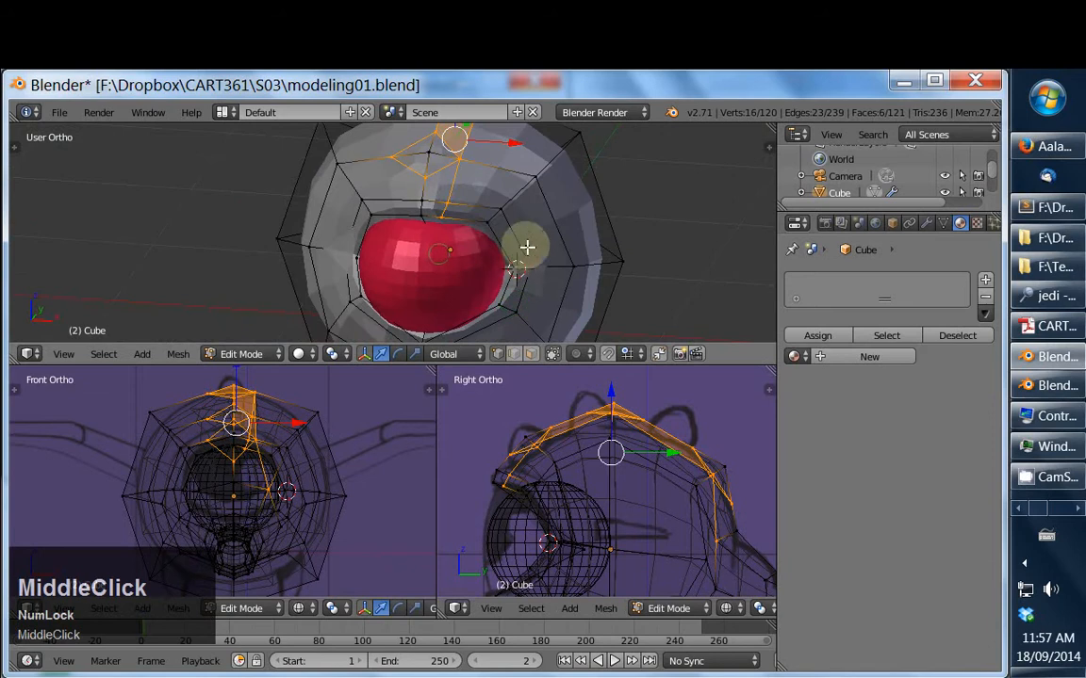
pyautogui.press('Tab')
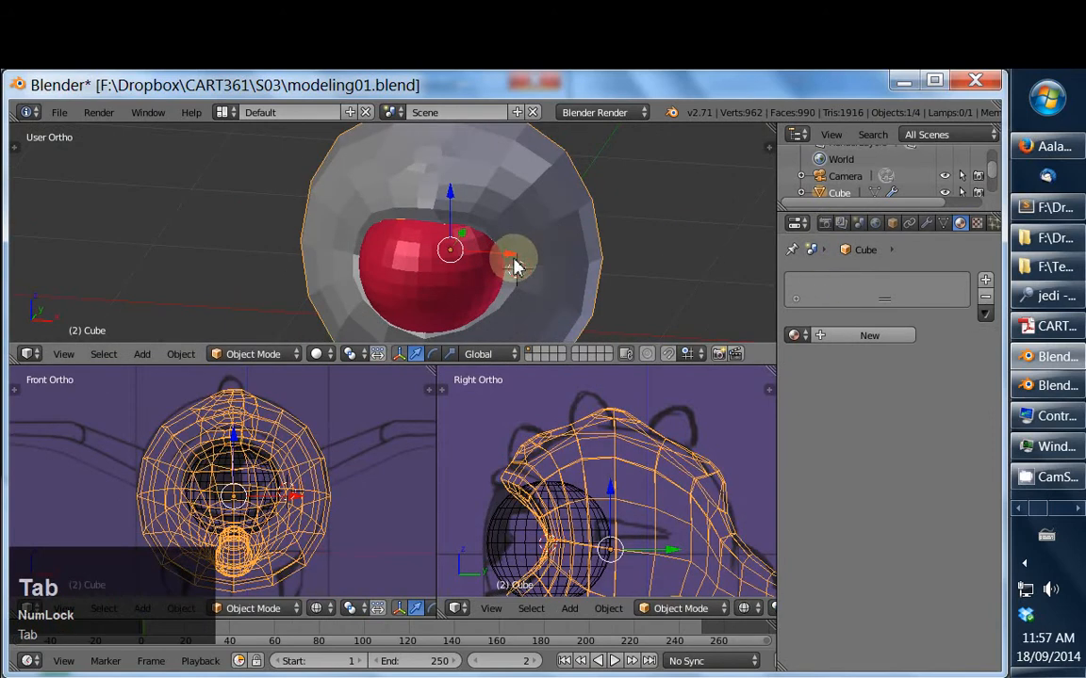
pyautogui.rightClick(565, 256)
pyautogui.click(925, 225)
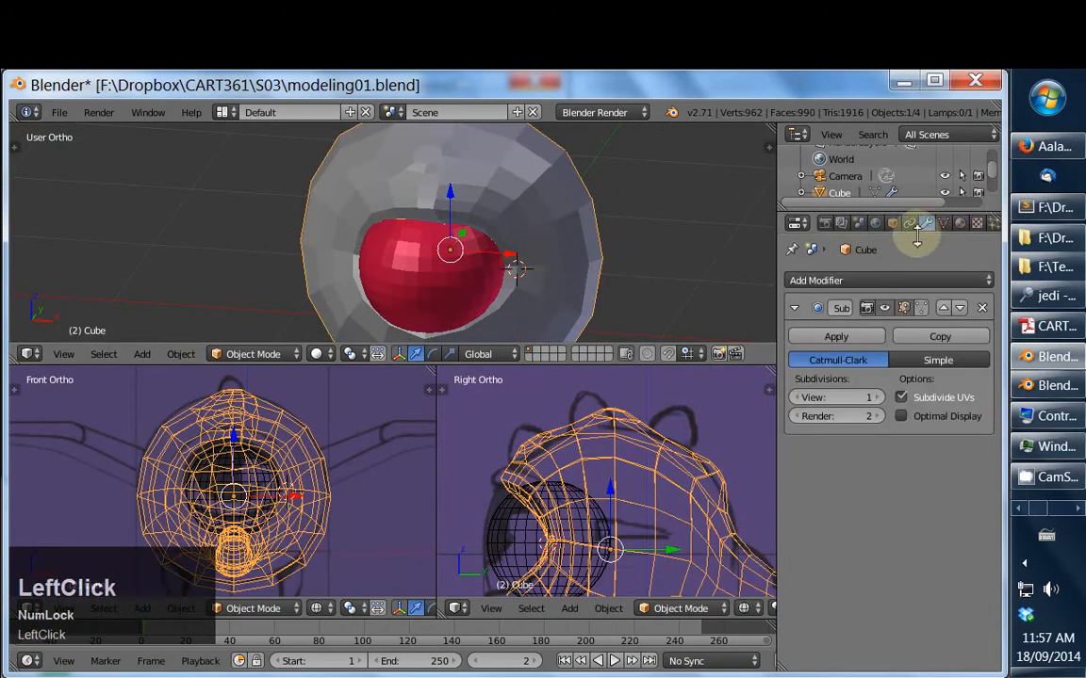
pyautogui.click(882, 309)
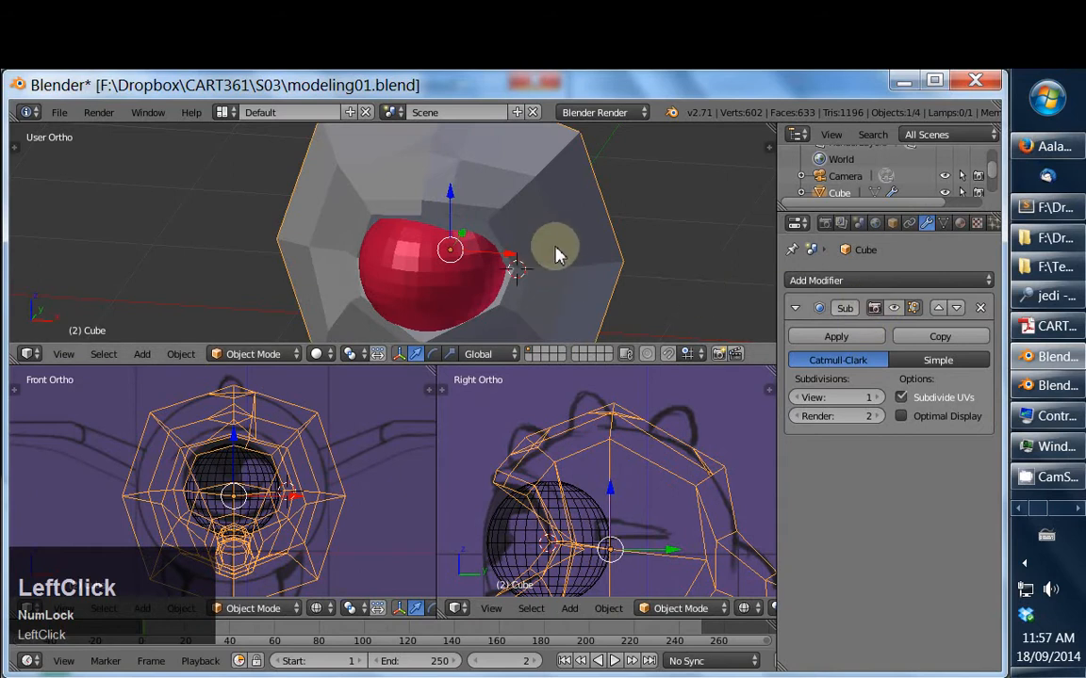
# Box-select the faces on the negative-X half of the body in wireframe front view and delete them
pyautogui.press('KP_1')
pyautogui.press('KP_5')
pyautogui.press('KP_5')
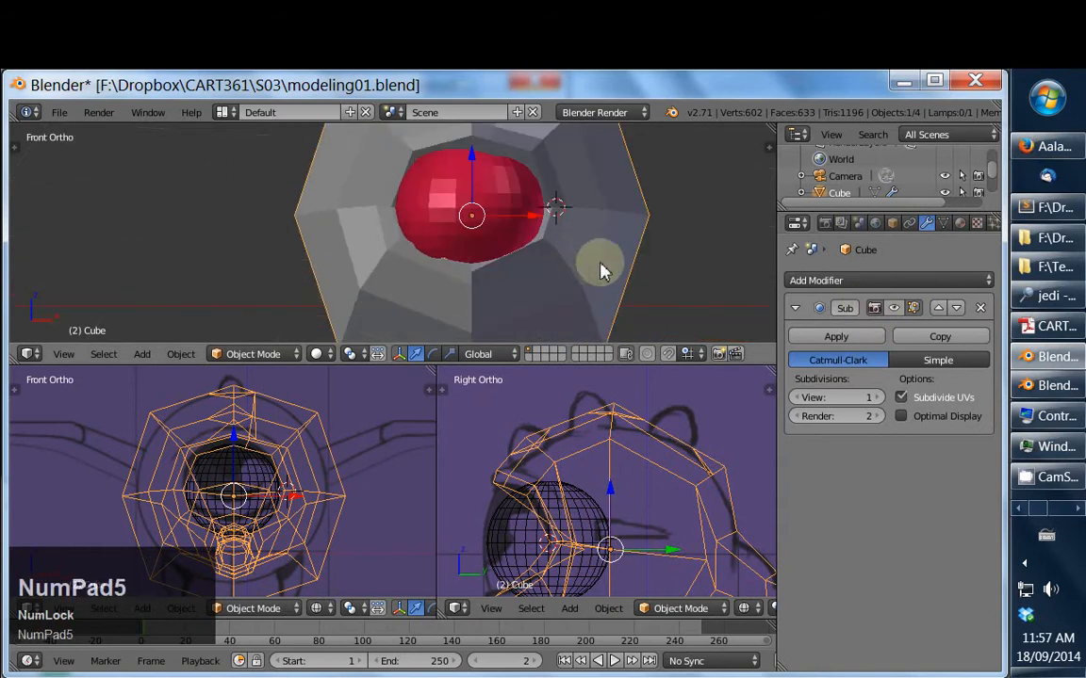
pyautogui.keyDown('ctrl'); pyautogui.moveTo(531, 301); pyautogui.dragTo(497, 310, button='middle'); pyautogui.keyUp('ctrl')
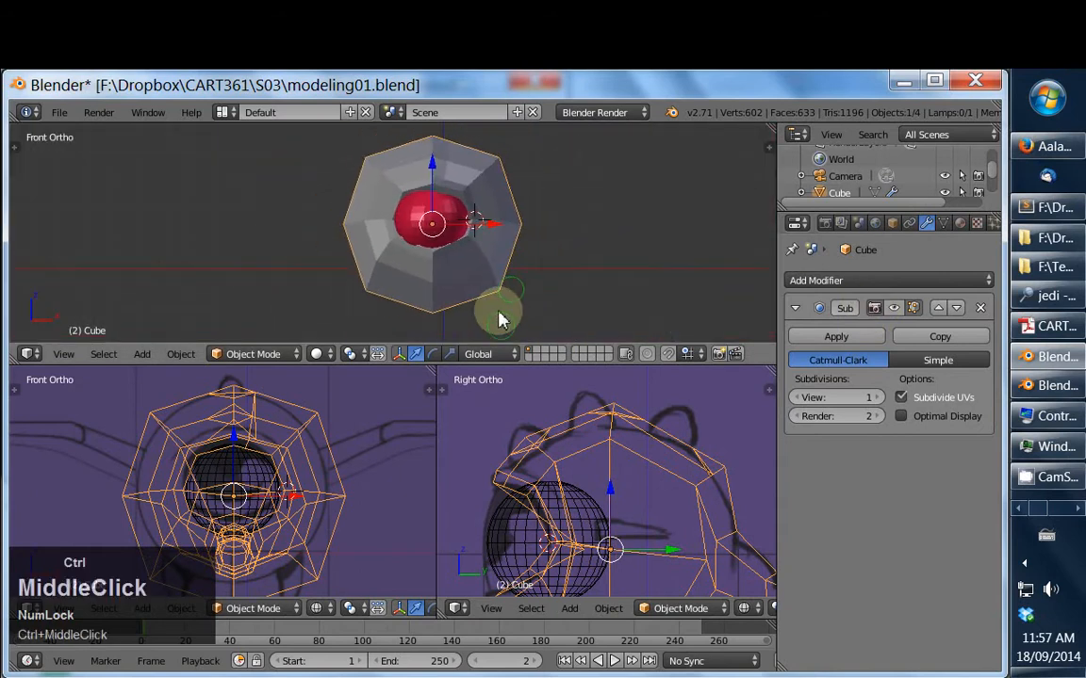
pyautogui.press('Tab')
pyautogui.press('z')
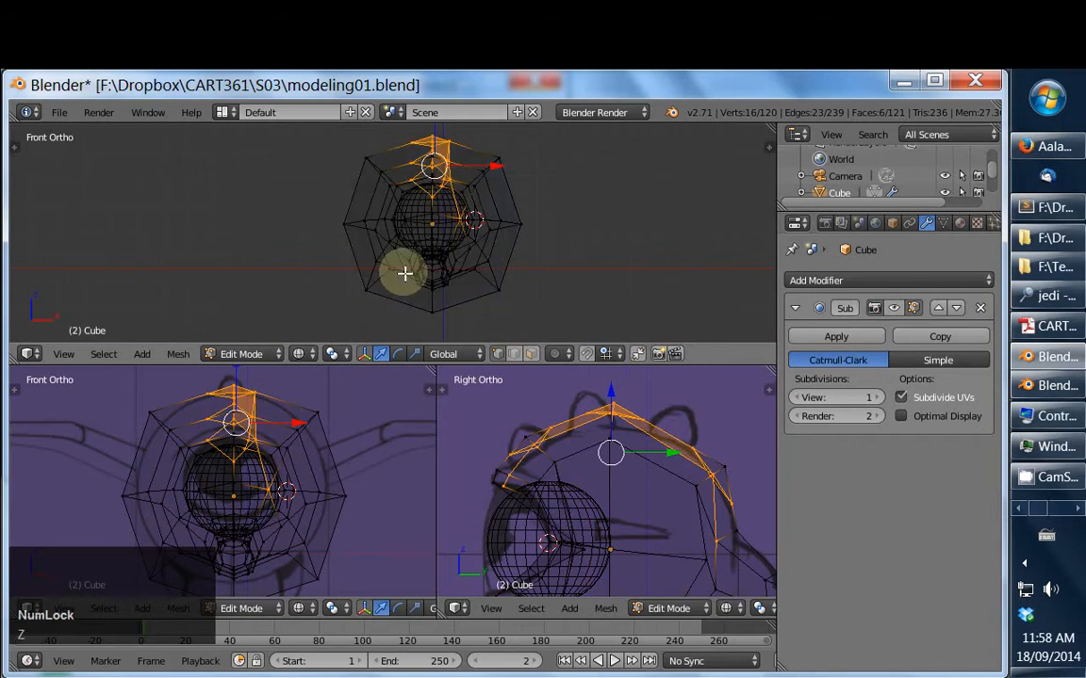
pyautogui.hotkey('ctrl', 'Tab')
pyautogui.click(387, 308)
pyautogui.press('a')
pyautogui.press('b')
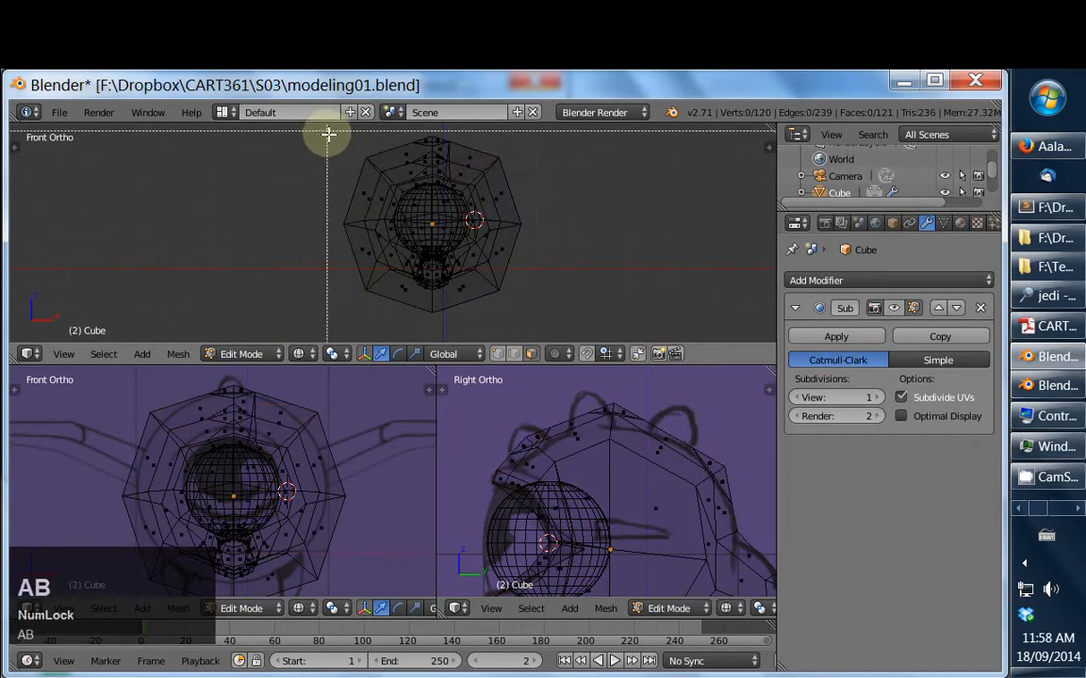
pyautogui.moveTo(327, 133); pyautogui.dragTo(436, 335)
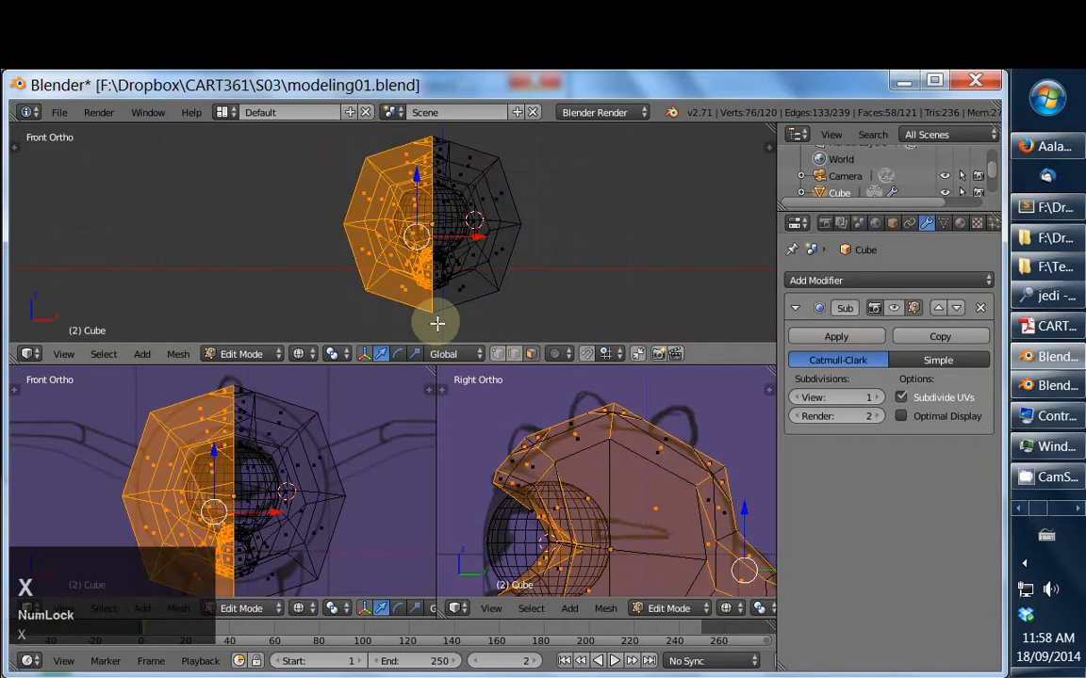
pyautogui.press('x')
pyautogui.click(432, 322)
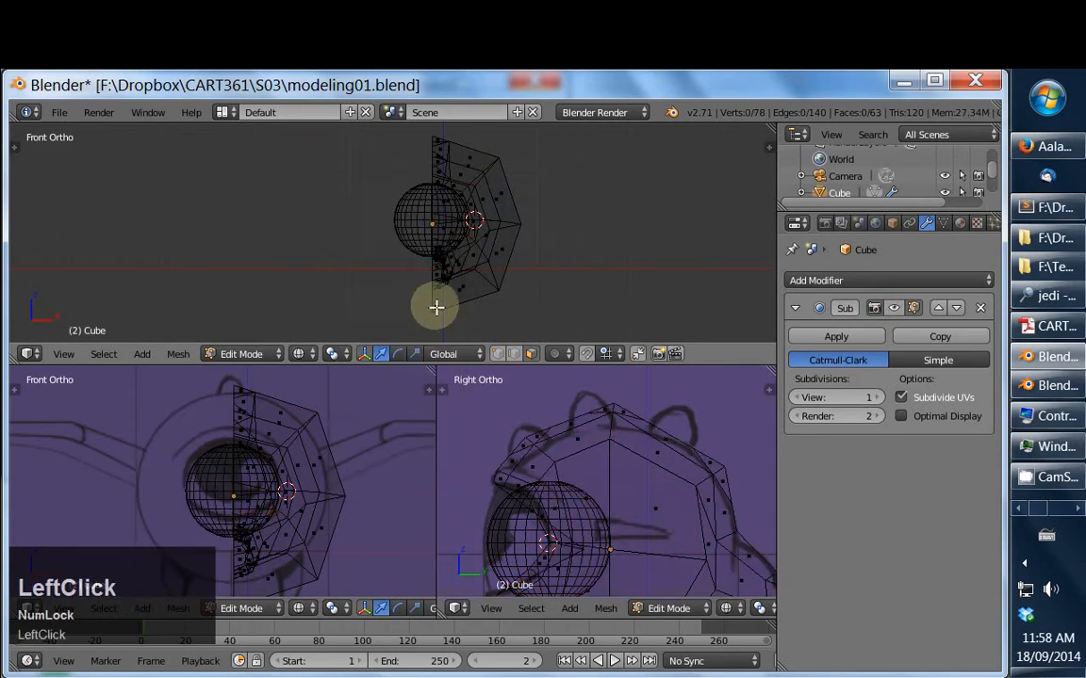
# Add a Mirror modifier on X to the half body and turn the Subdivision Surface modifier's viewport display back on
pyautogui.press('Tab')
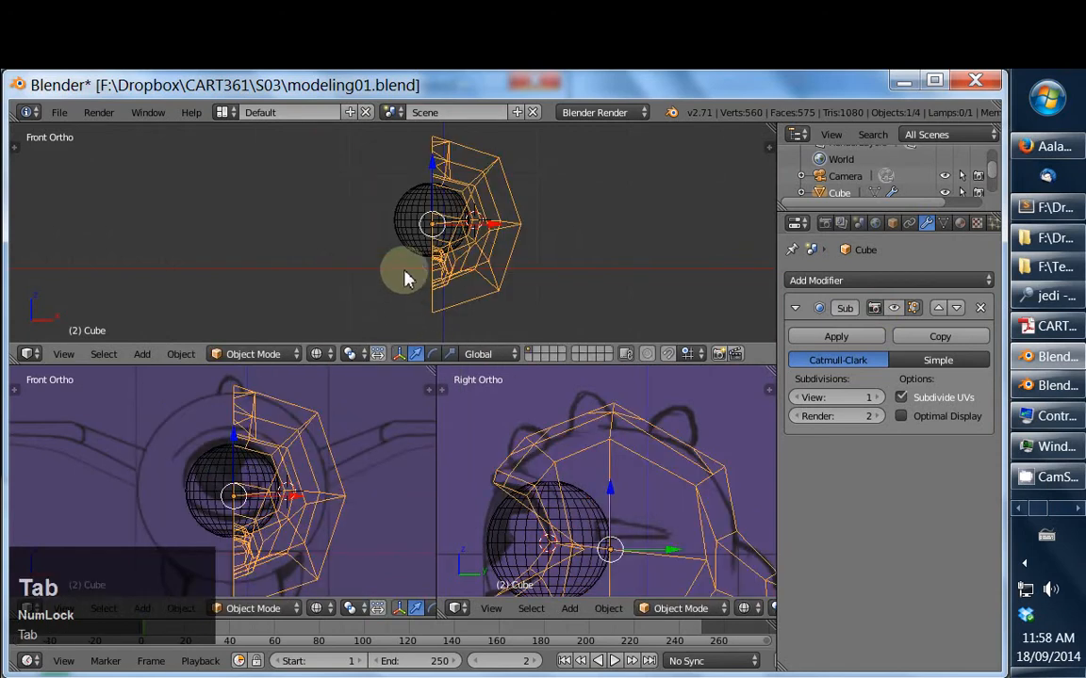
pyautogui.click(853, 280)
pyautogui.click(664, 451)
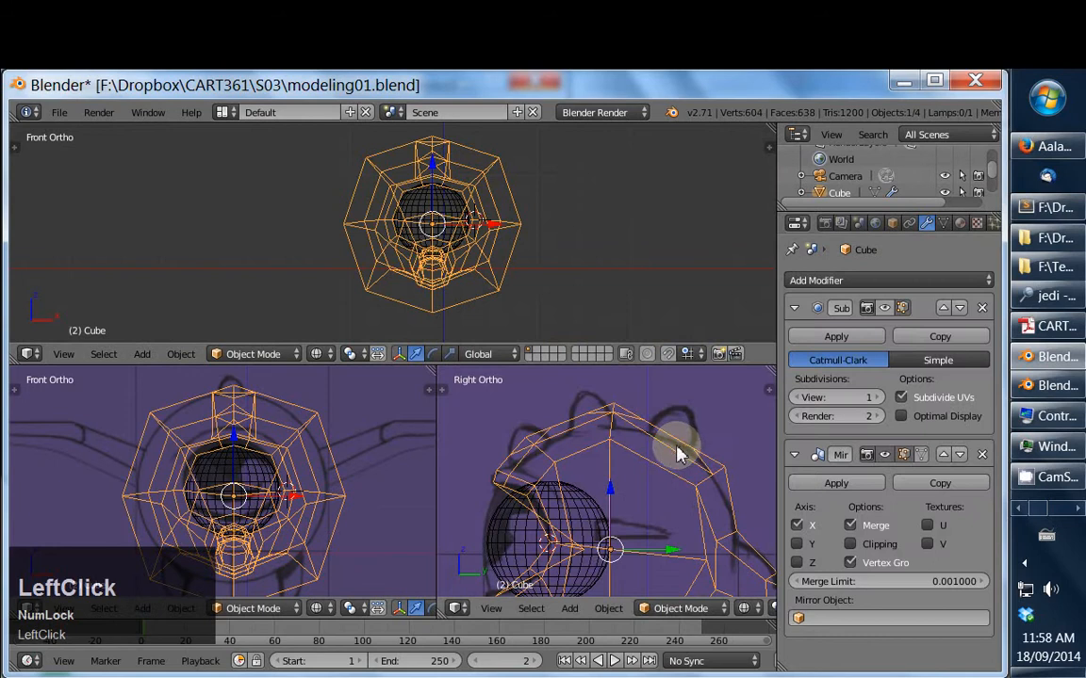
pyautogui.press('z')
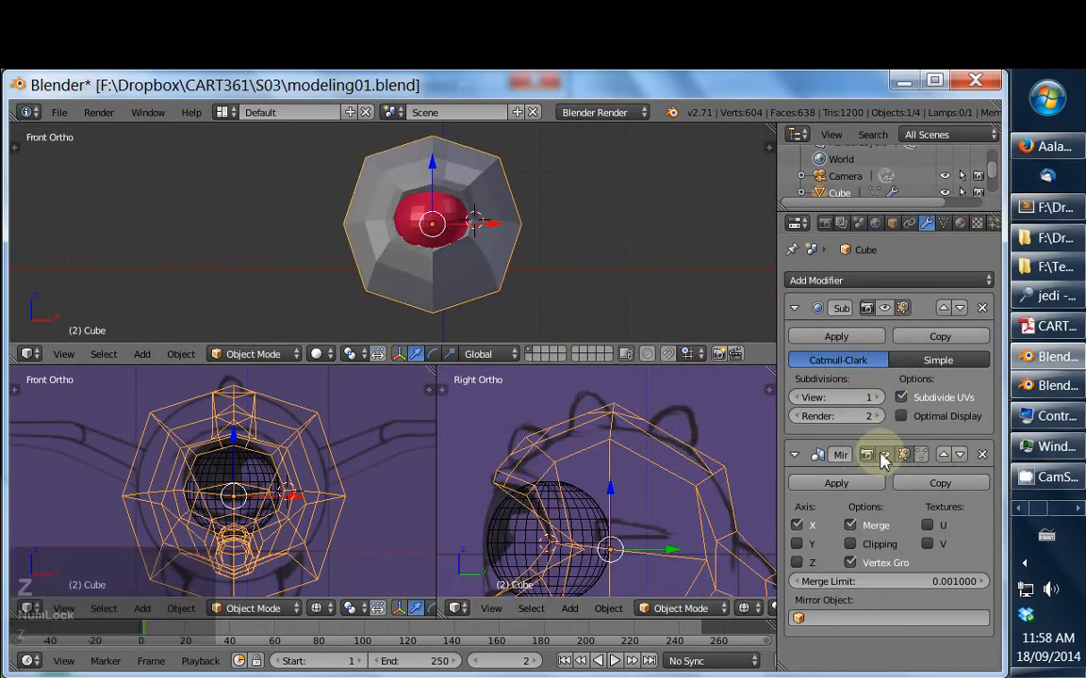
pyautogui.click(884, 308)
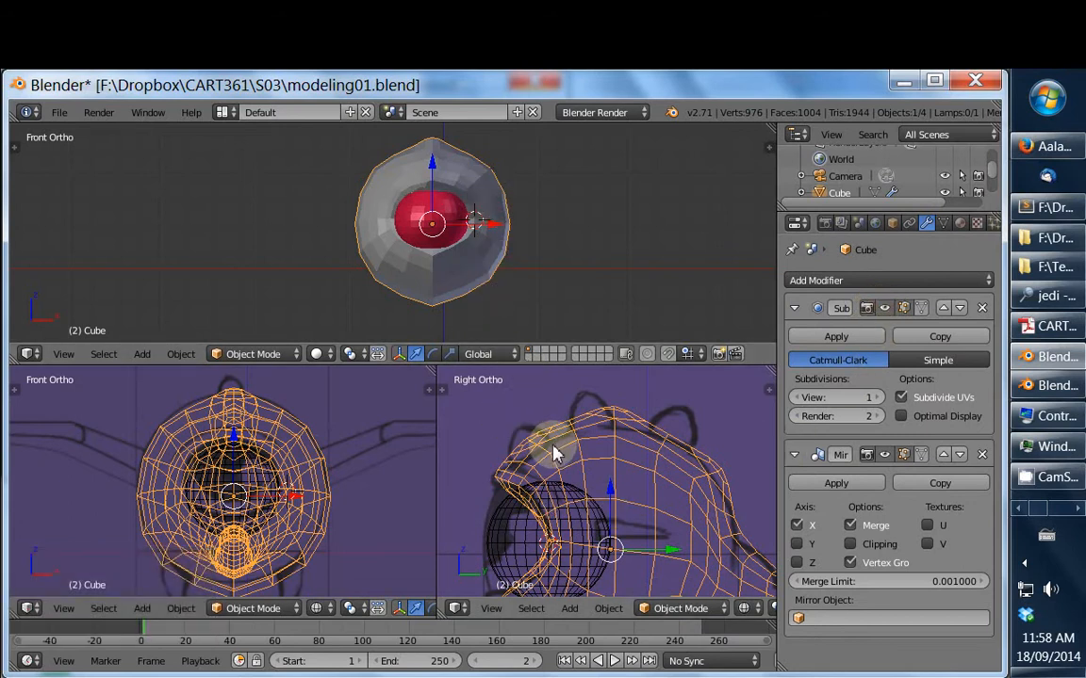
# Extrude the two faces of the front diamond above the eye outward by about 0.2 to raise the first head bump
pyautogui.press('Tab')
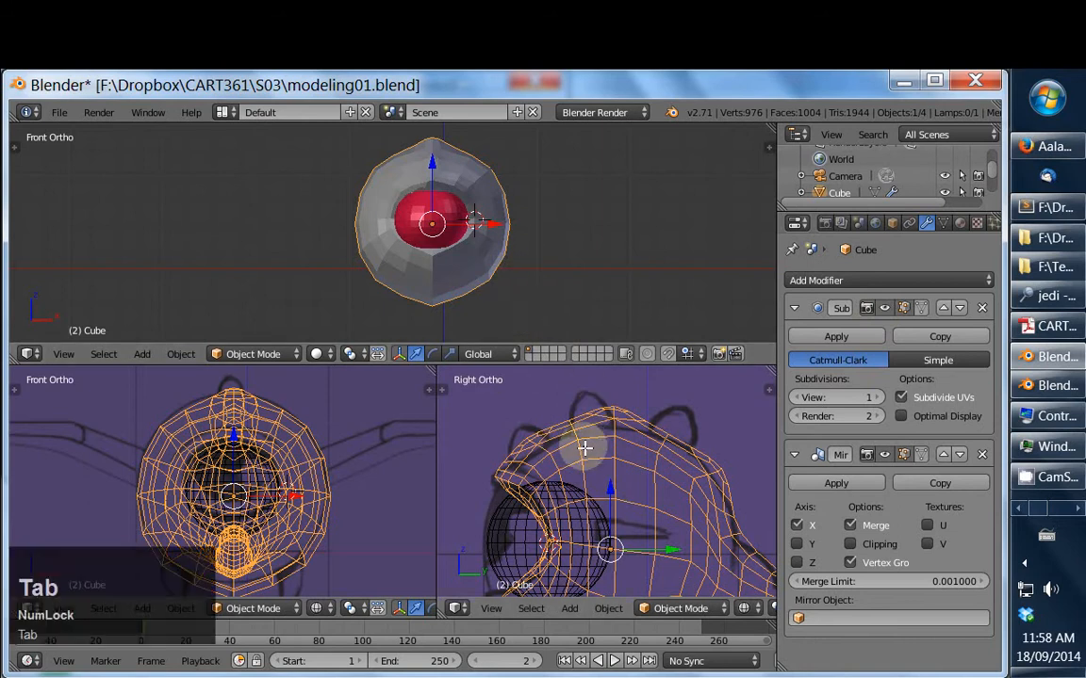
pyautogui.moveTo(542, 227); pyautogui.dragTo(439, 248, button='middle')
pyautogui.keyDown('shift'); pyautogui.rightClick(352, 220); pyautogui.keyUp('shift')
pyautogui.keyDown('shift'); pyautogui.rightClick(368, 220); pyautogui.keyUp('shift')
pyautogui.press('r')
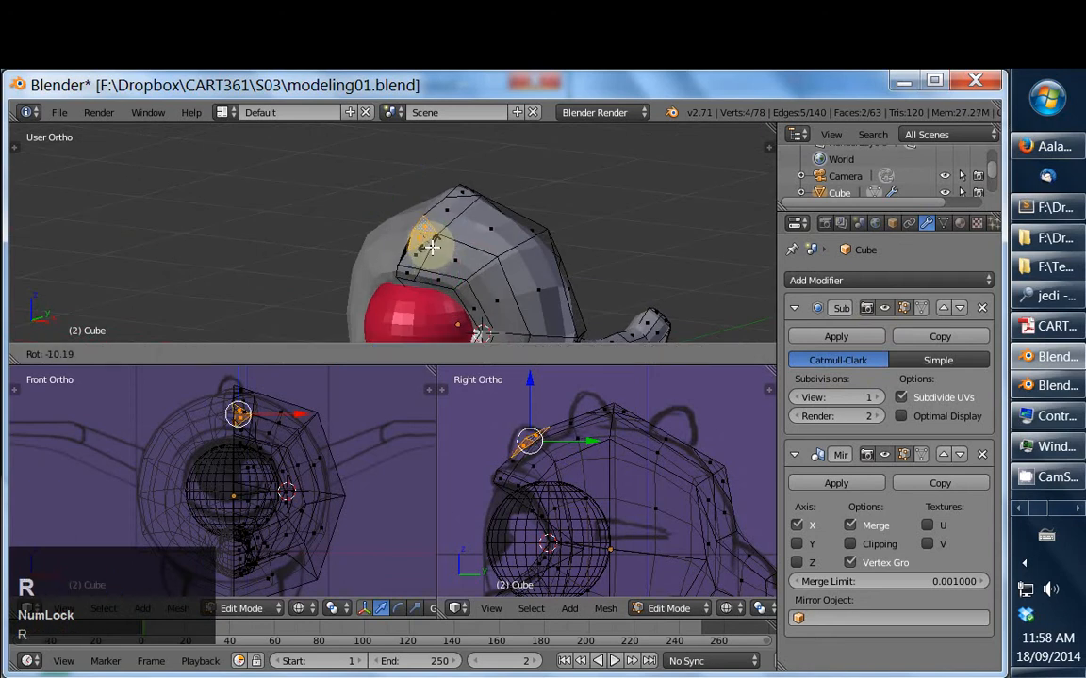
pyautogui.rightClick(425, 259)
pyautogui.press('e')
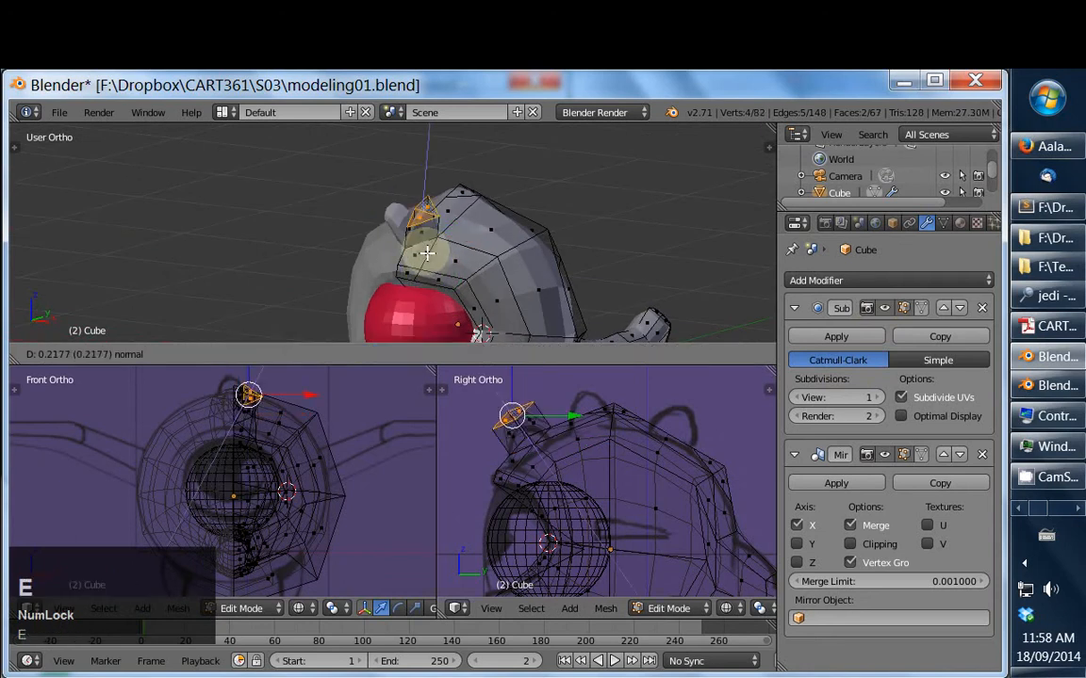
pyautogui.click(426, 248)
# Delete the front bump's inner faces that lie between the two mirrored halves
pyautogui.moveTo(429, 249); pyautogui.dragTo(553, 242, button='middle')
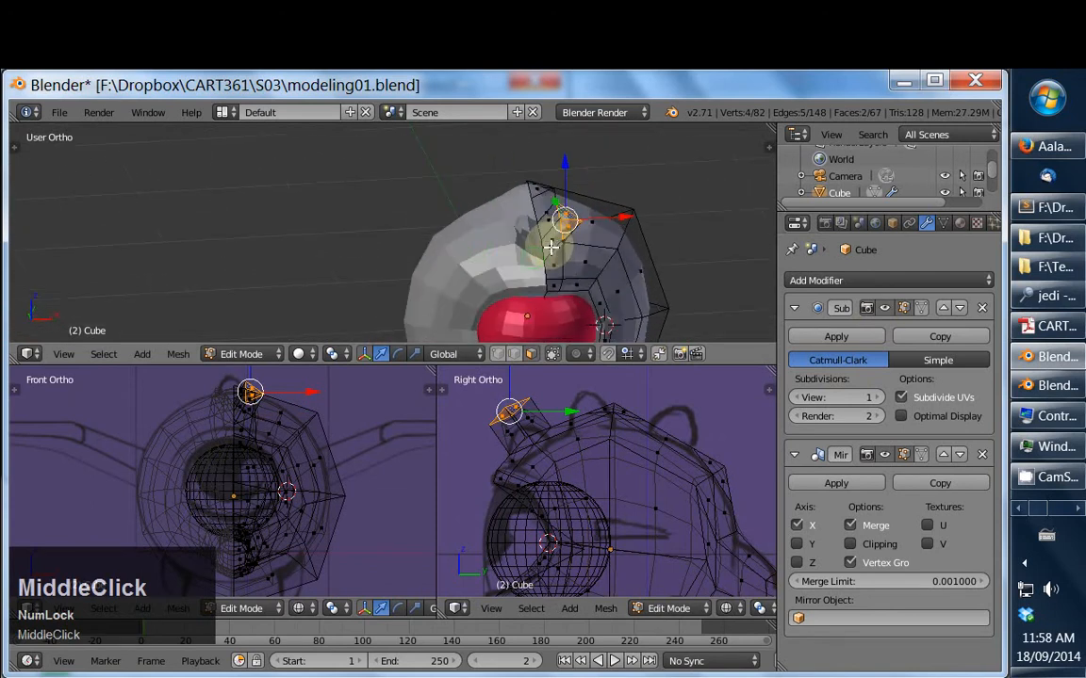
pyautogui.press('KP_5')
pyautogui.rightClick(633, 226)
pyautogui.keyDown('shift'); pyautogui.rightClick(639, 240); pyautogui.keyUp('shift')
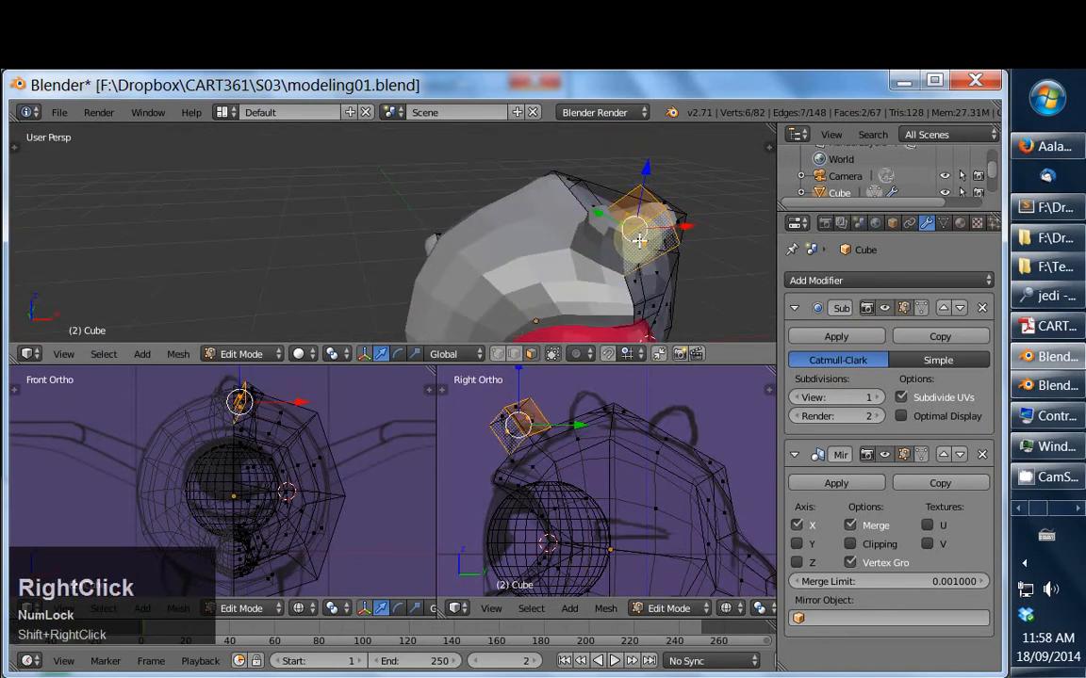
pyautogui.press('x')
pyautogui.click(630, 238)
pyautogui.moveTo(669, 225); pyautogui.dragTo(591, 230, button='middle')
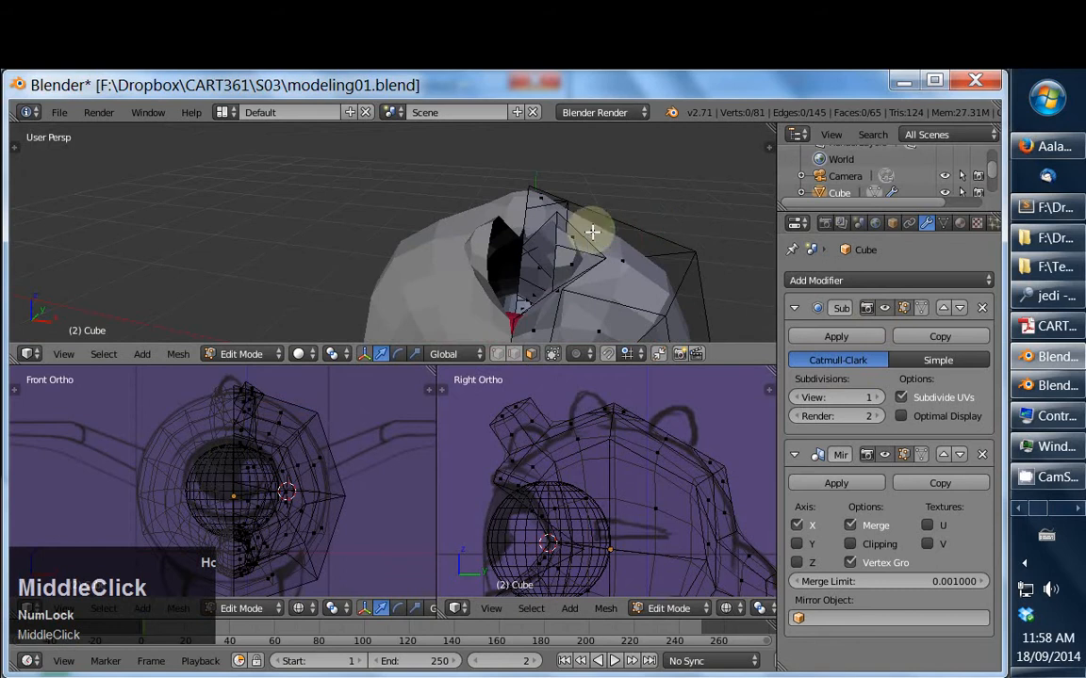
# Move the front bump's two tip faces about 0.10 along X to meet the mirror centre line
pyautogui.rightClick(572, 232)
pyautogui.keyDown('shift'); pyautogui.rightClick(621, 258); pyautogui.keyUp('shift')
pyautogui.moveTo(621, 258); pyautogui.dragTo(592, 250)
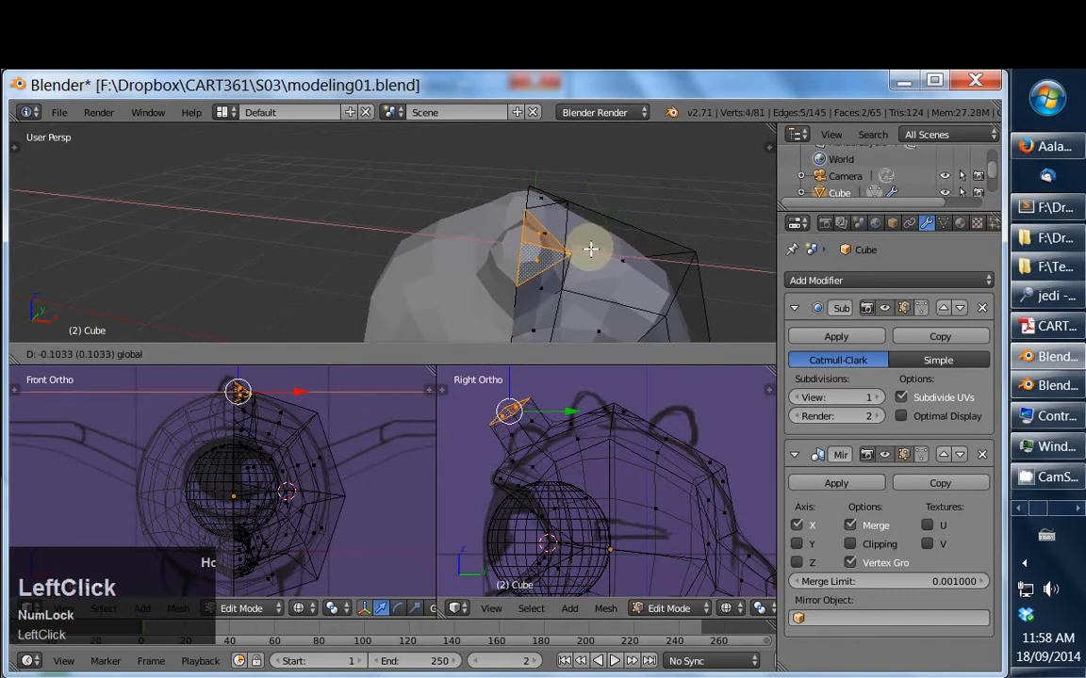
# Lower the front bump's tip faces towards the head and scale them down to about 0.6
pyautogui.moveTo(590, 249); pyautogui.dragTo(477, 225, button='middle')
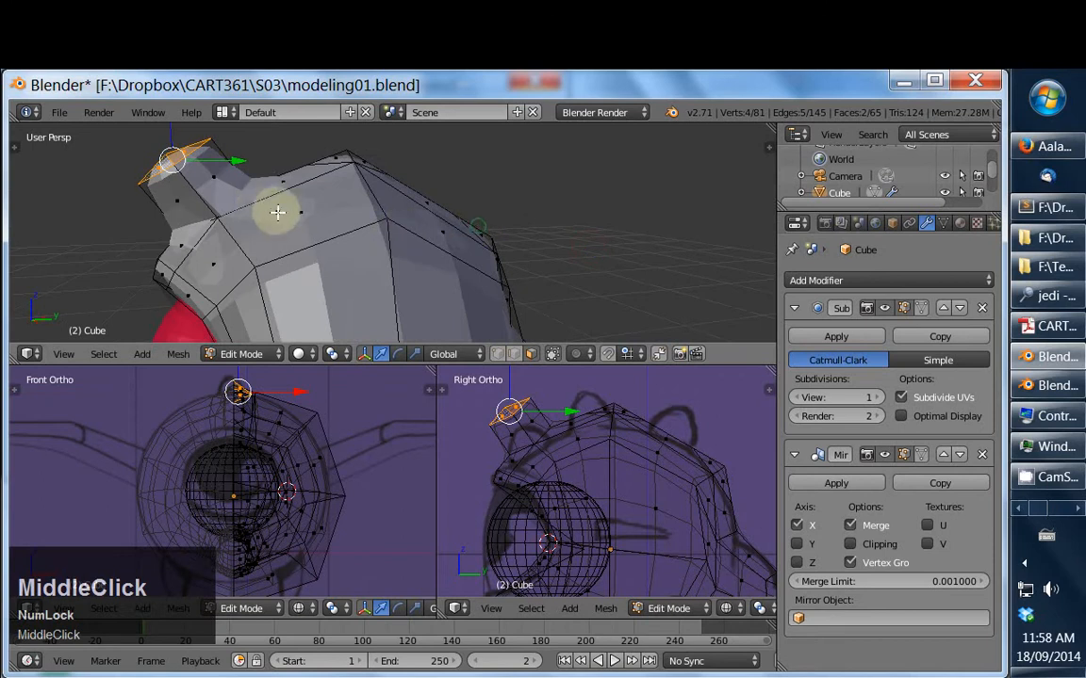
pyautogui.press('g')
pyautogui.press('s')
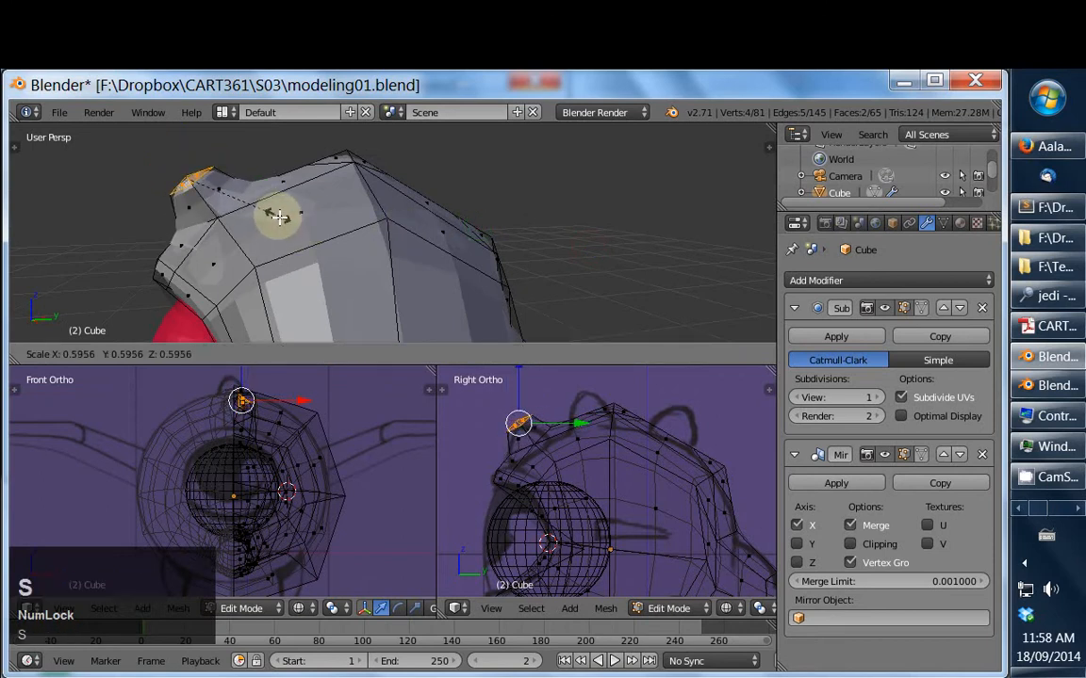
pyautogui.click(278, 217)
# Rotate and reposition the whole front bump in side view to match the first bump of the sketch
pyautogui.keyDown('shift'); pyautogui.rightClick(530, 430); pyautogui.keyUp('shift')
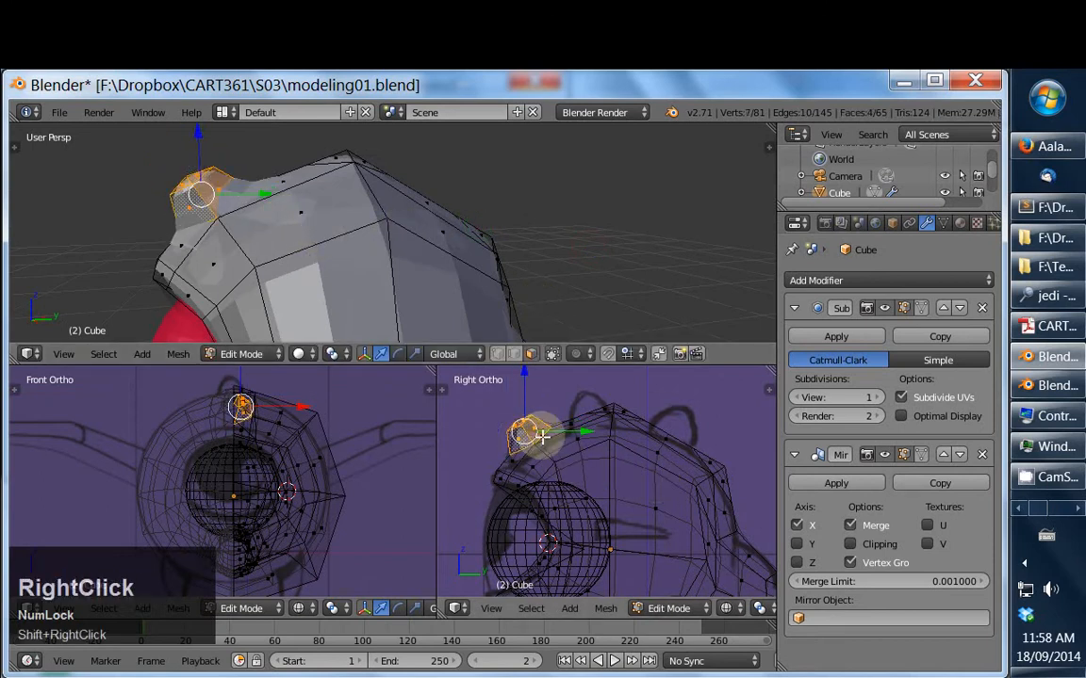
pyautogui.press('g')
pyautogui.press('r')
pyautogui.click(606, 459)
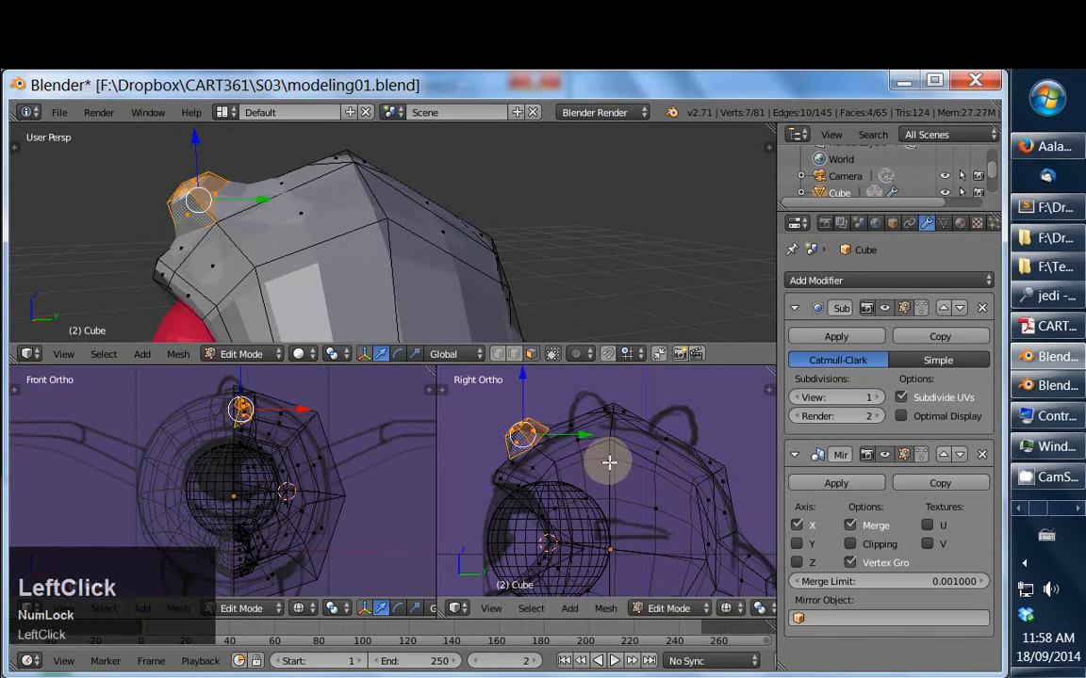
pyautogui.press('g')
pyautogui.click(626, 476)
pyautogui.press('g')
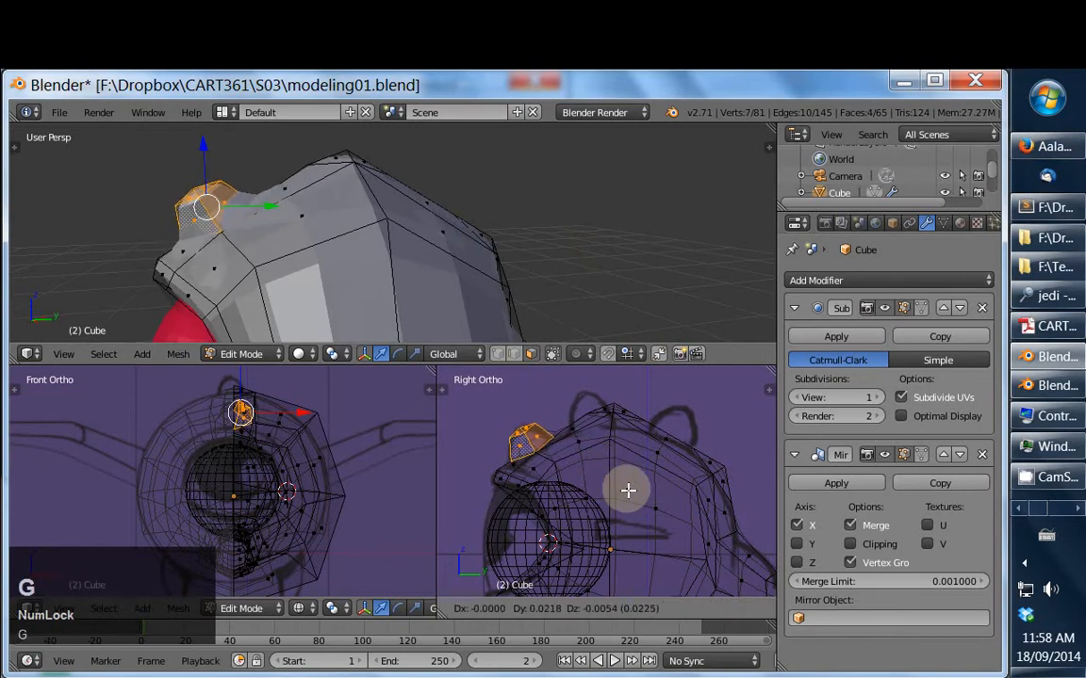
pyautogui.click(630, 465)
# Move and rotate the two top diamond faces in side view onto the base of the sketch's middle bump
pyautogui.rightClick(604, 409)
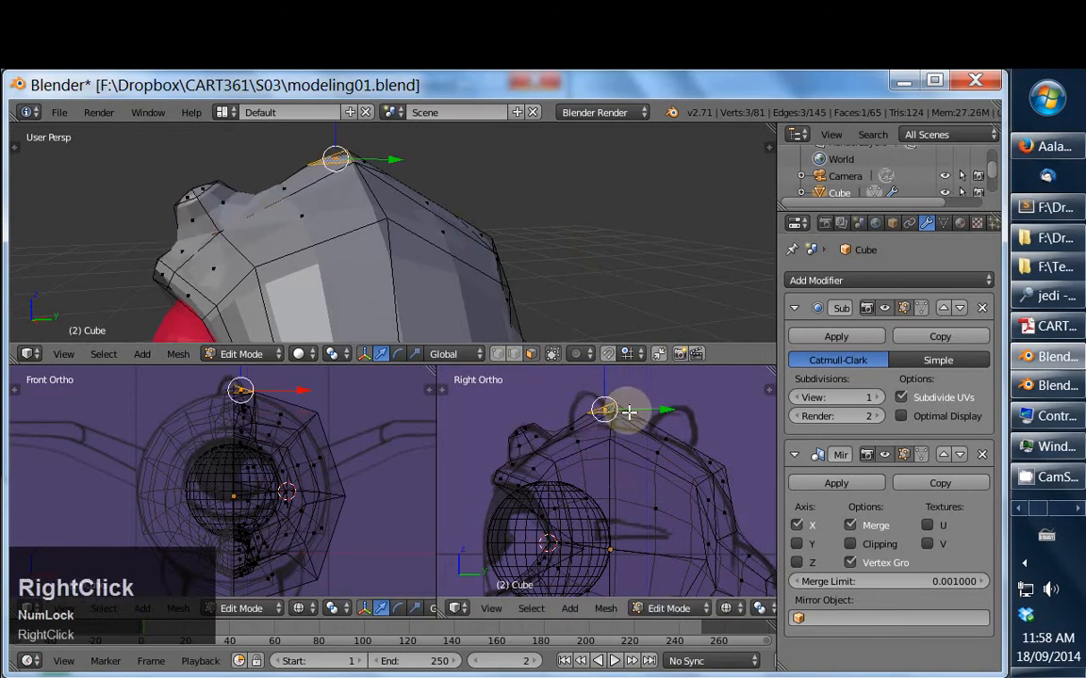
pyautogui.keyDown('shift'); pyautogui.rightClick(627, 412); pyautogui.keyUp('shift')
pyautogui.press('g')
pyautogui.press('r')
pyautogui.click(652, 406)
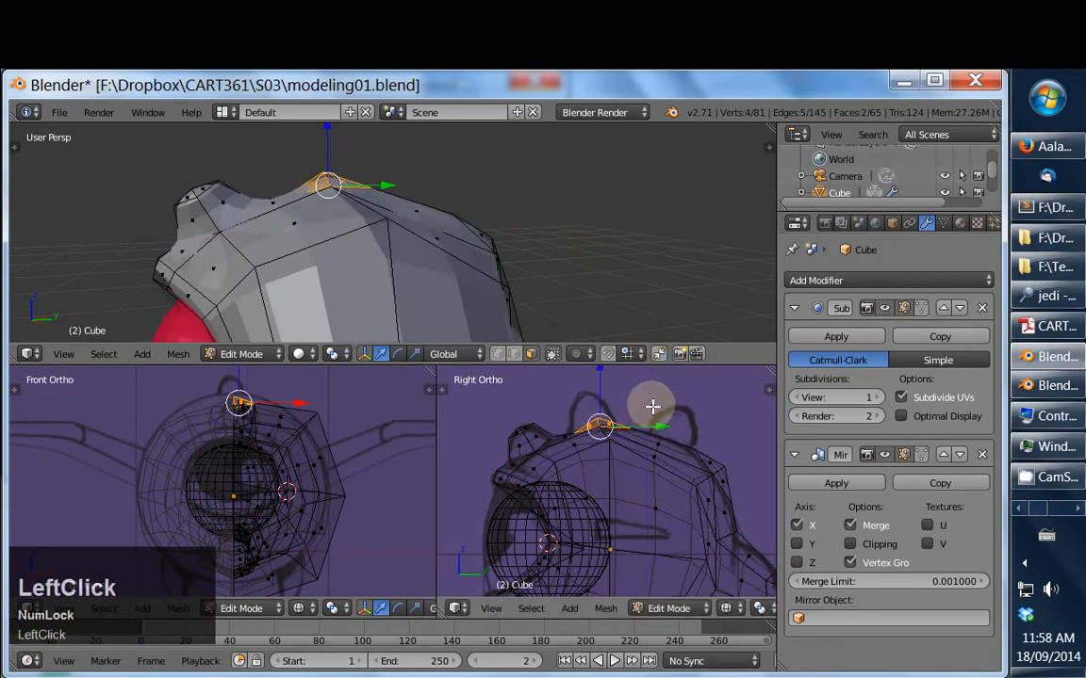
pyautogui.press('g')
pyautogui.click(637, 409)
# Extrude the top diamond's faces up to the middle bump's sketched height and scale the tip down
pyautogui.press('e')
pyautogui.click(627, 382)
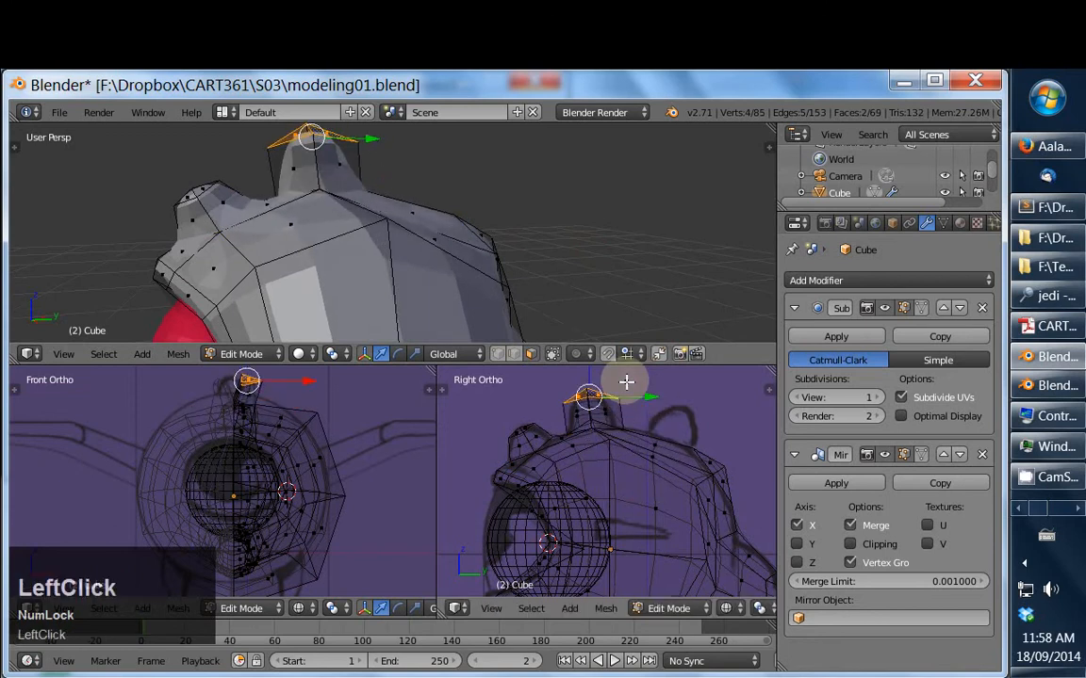
pyautogui.press('s')
pyautogui.click(622, 391)
# Delete the middle bump's two inner faces between the mirrored halves
pyautogui.moveTo(259, 183); pyautogui.dragTo(517, 252, button='middle')
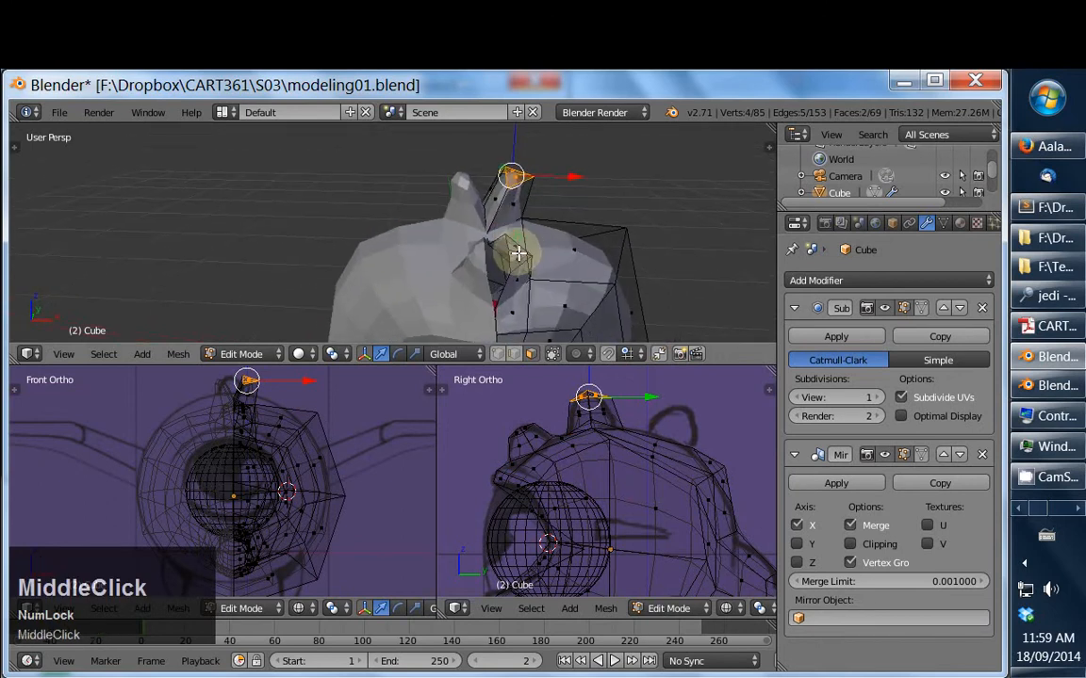
pyautogui.keyDown('shift'); pyautogui.rightClick(516, 257); pyautogui.keyUp('shift')
pyautogui.moveTo(559, 254); pyautogui.dragTo(546, 253)
pyautogui.moveTo(499, 209); pyautogui.dragTo(517, 260, button='middle')
pyautogui.rightClick(516, 258)
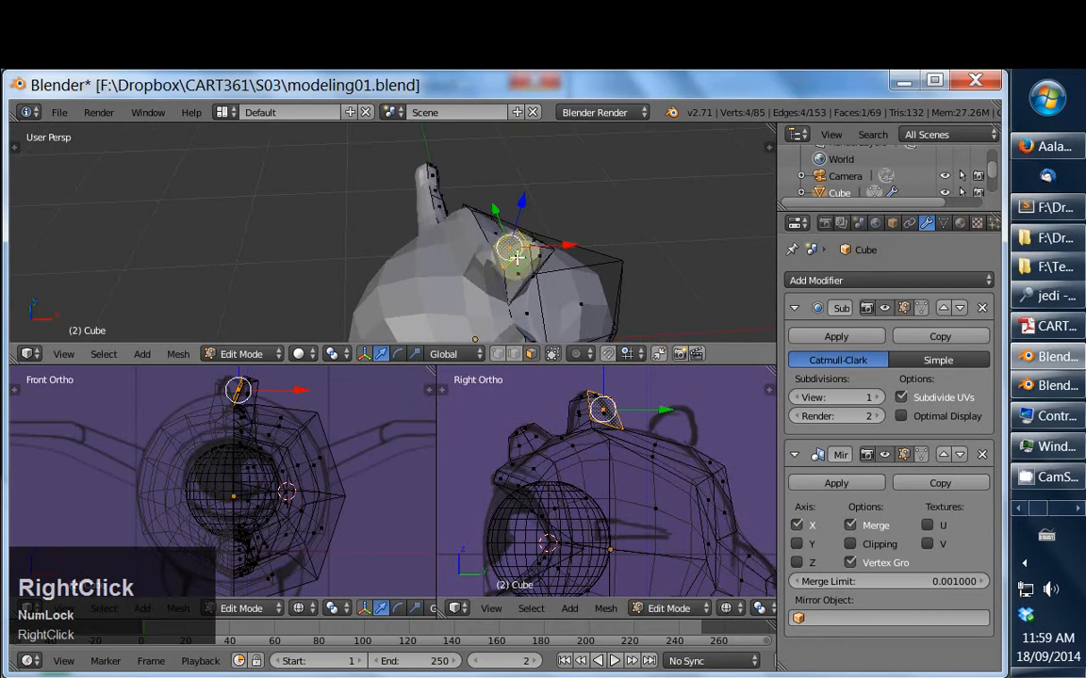
pyautogui.keyDown('shift'); pyautogui.rightClick(522, 274); pyautogui.keyUp('shift')
pyautogui.press('x')
pyautogui.click(517, 267)
# Move the middle bump's two tip faces along X to the mirror centre line
pyautogui.rightClick(540, 251)
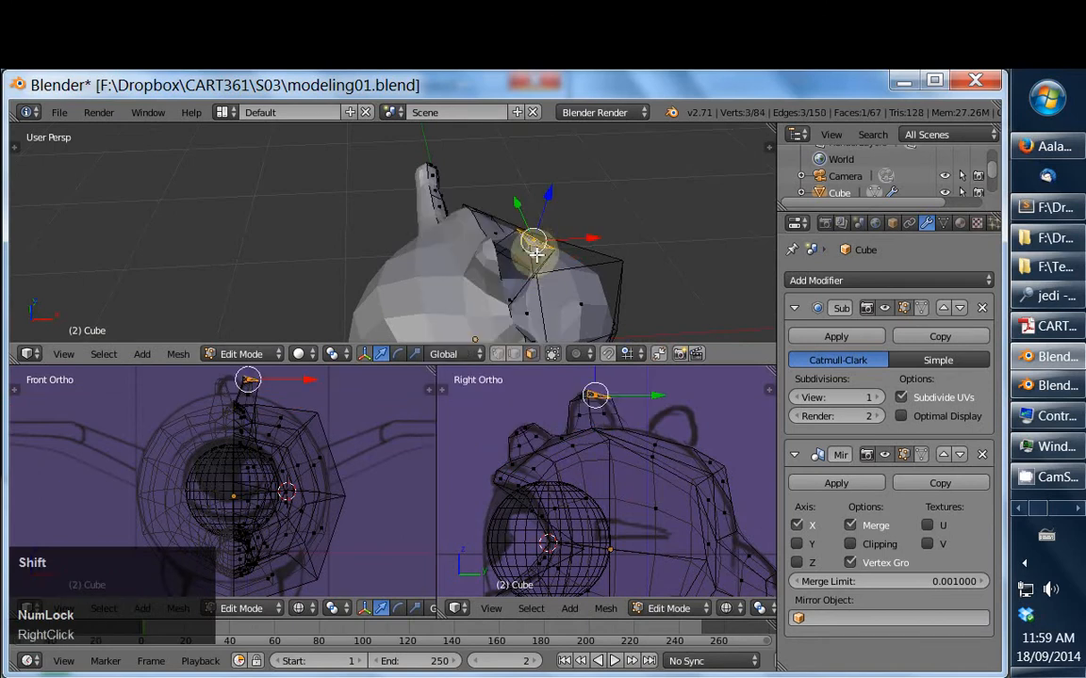
pyautogui.keyDown('shift'); pyautogui.rightClick(576, 248); pyautogui.keyUp('shift')
pyautogui.moveTo(576, 248); pyautogui.dragTo(561, 249)
# Move the back diamond's two faces onto the base of the sketch's rear bump in side view and scale them down
pyautogui.moveTo(561, 249); pyautogui.dragTo(543, 312, button='middle')
pyautogui.rightClick(411, 261)
pyautogui.keyDown('shift'); pyautogui.rightClick(334, 250); pyautogui.keyUp('shift')
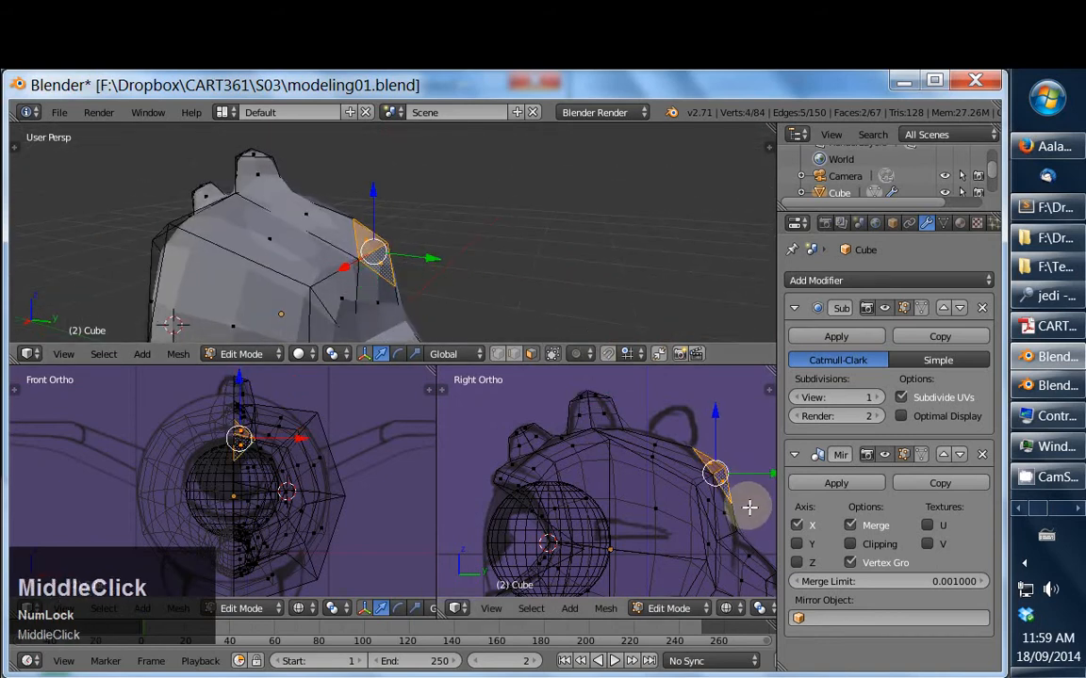
pyautogui.press('g')
pyautogui.click(723, 482)
pyautogui.press('g')
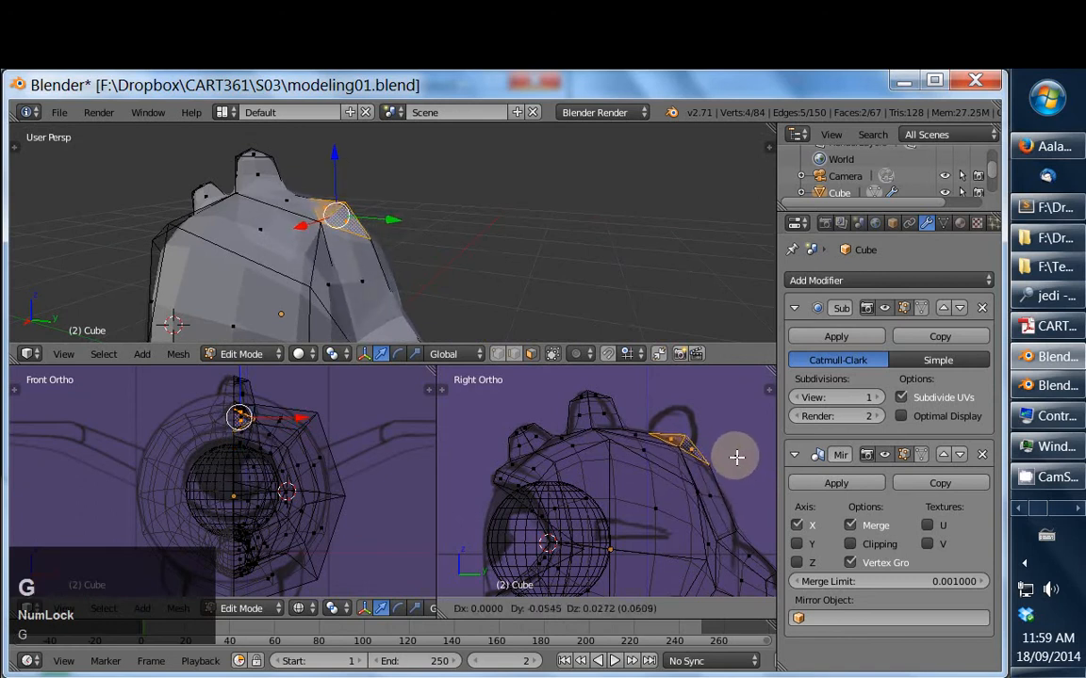
pyautogui.press('s')
pyautogui.click(726, 465)
pyautogui.press('g')
pyautogui.click(721, 468)
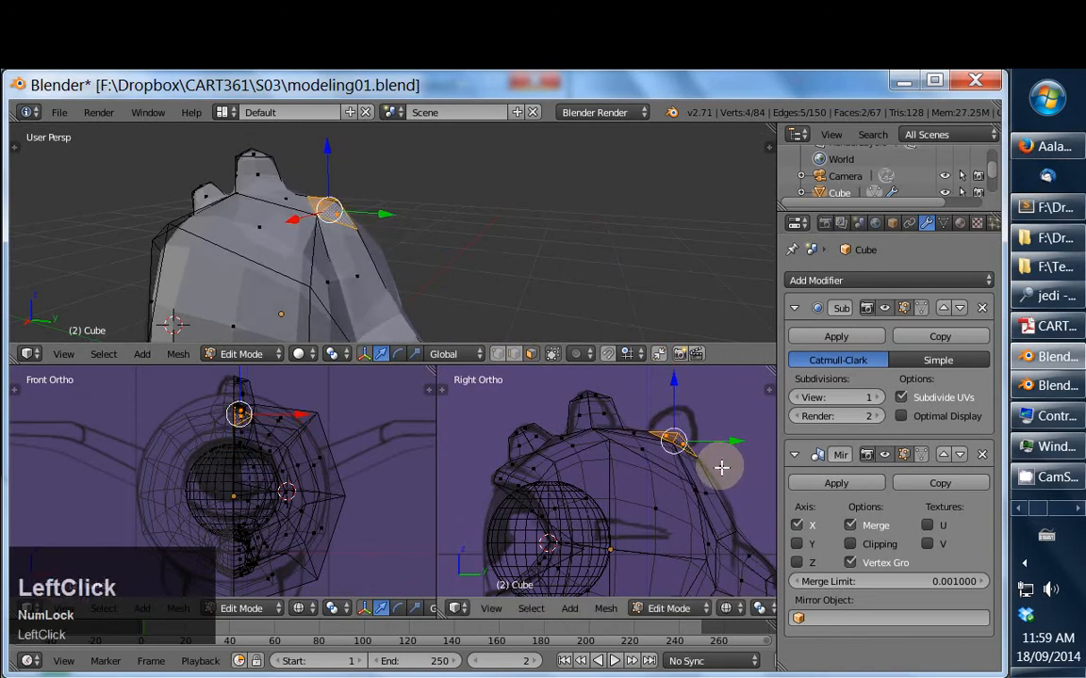
# Extrude the back diamond's faces up to the rear bump's sketched height and scale its tip faces down
pyautogui.press('e')
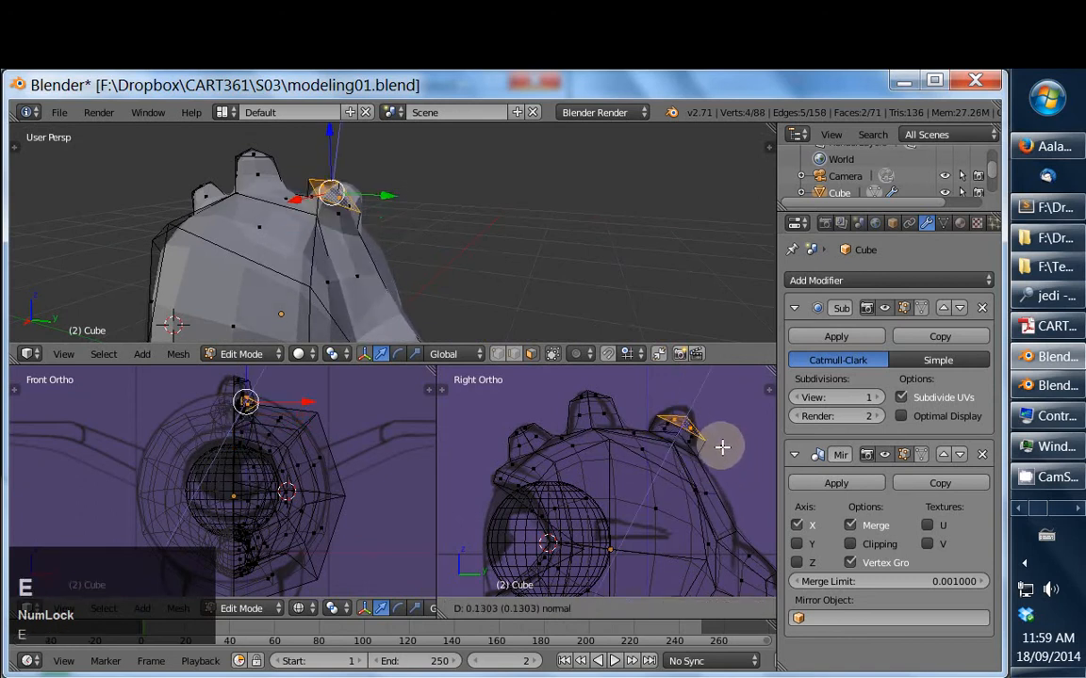
pyautogui.click(724, 437)
pyautogui.moveTo(528, 325); pyautogui.dragTo(501, 271, button='middle')
pyautogui.rightClick(485, 237)
pyautogui.rightClick(508, 225)
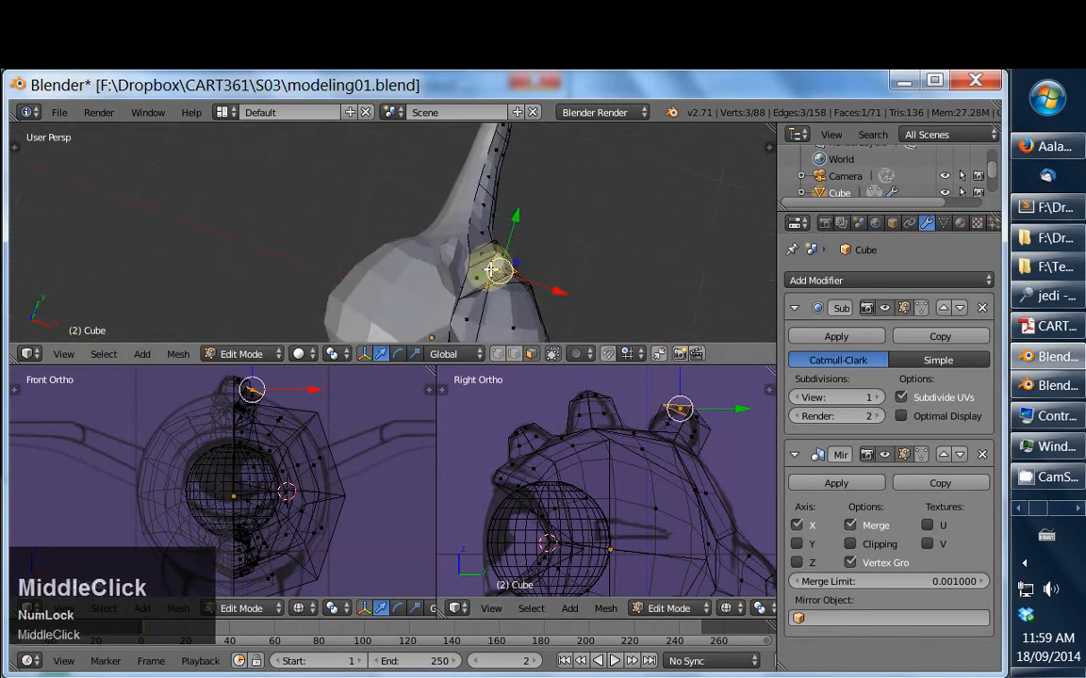
pyautogui.keyDown('shift'); pyautogui.rightClick(521, 262); pyautogui.keyUp('shift')
pyautogui.press('s')
pyautogui.click(496, 260)
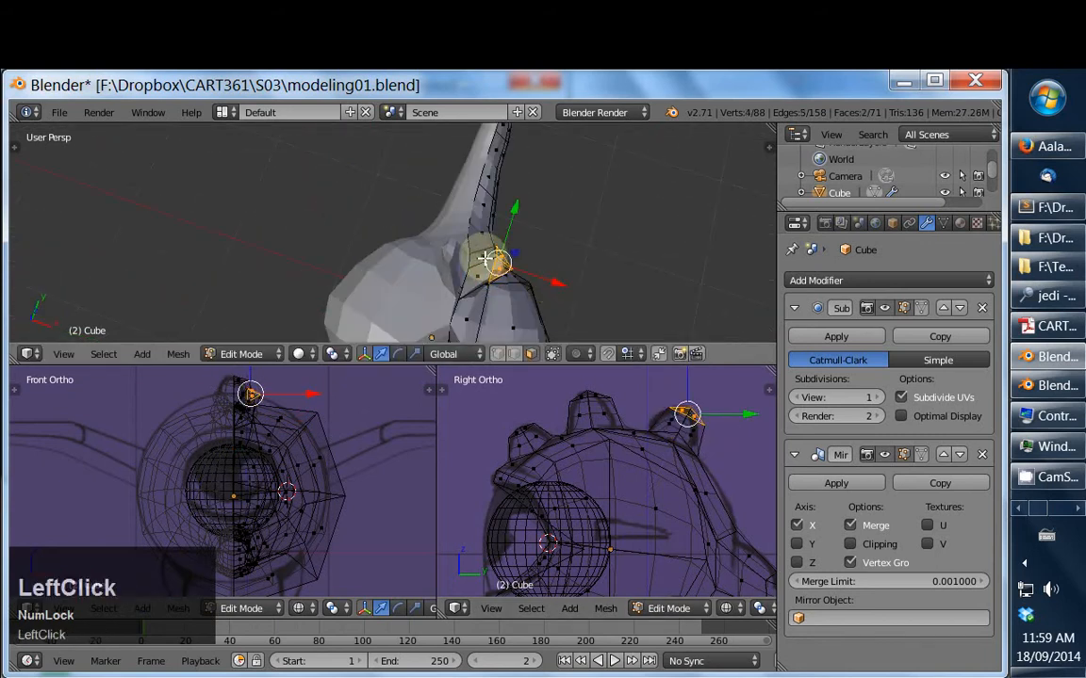
# Delete the rear bump's two inner faces between the mirrored halves and select its tip faces
pyautogui.keyDown('shift'); pyautogui.rightClick(494, 266); pyautogui.keyUp('shift')
pyautogui.press('x')
pyautogui.click(493, 279)
pyautogui.keyDown('shift'); pyautogui.rightClick(502, 269); pyautogui.keyUp('shift')
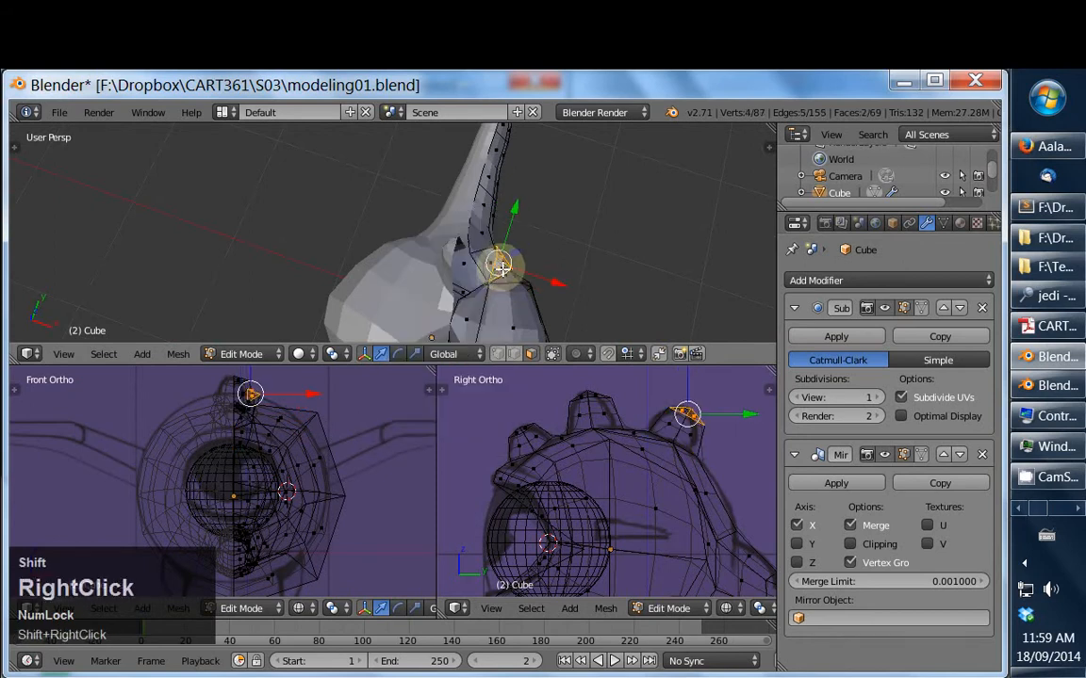
# Move the rear bump's tip faces along X to the mirror centre line
pyautogui.moveTo(541, 280); pyautogui.dragTo(523, 269)
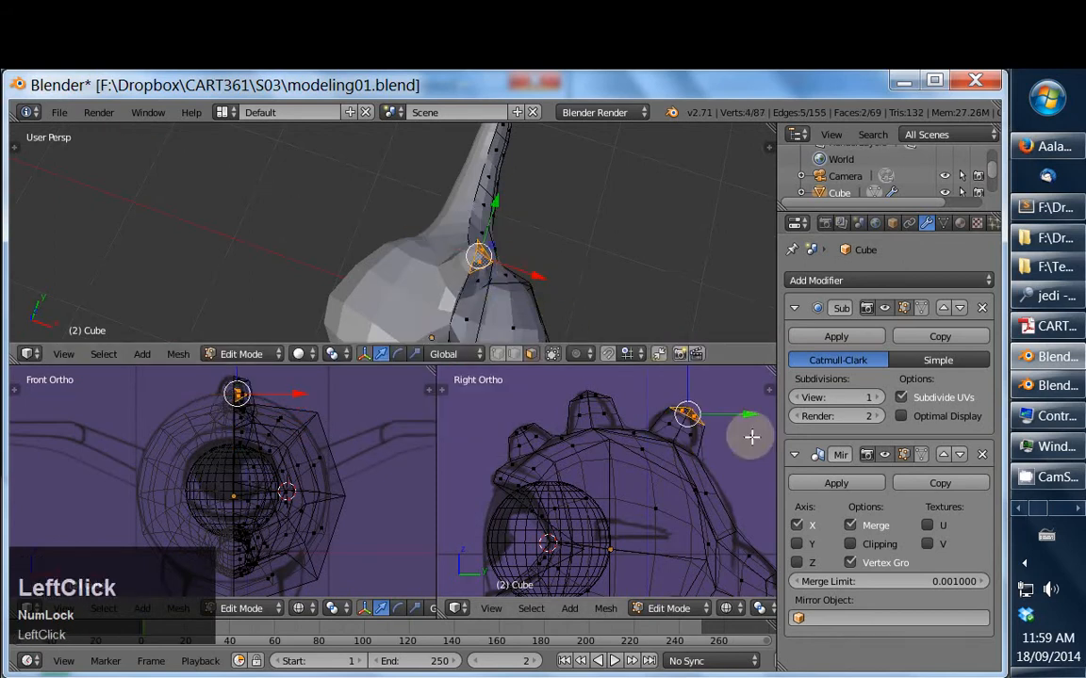
pyautogui.moveTo(666, 282); pyautogui.dragTo(291, 271, button='middle')
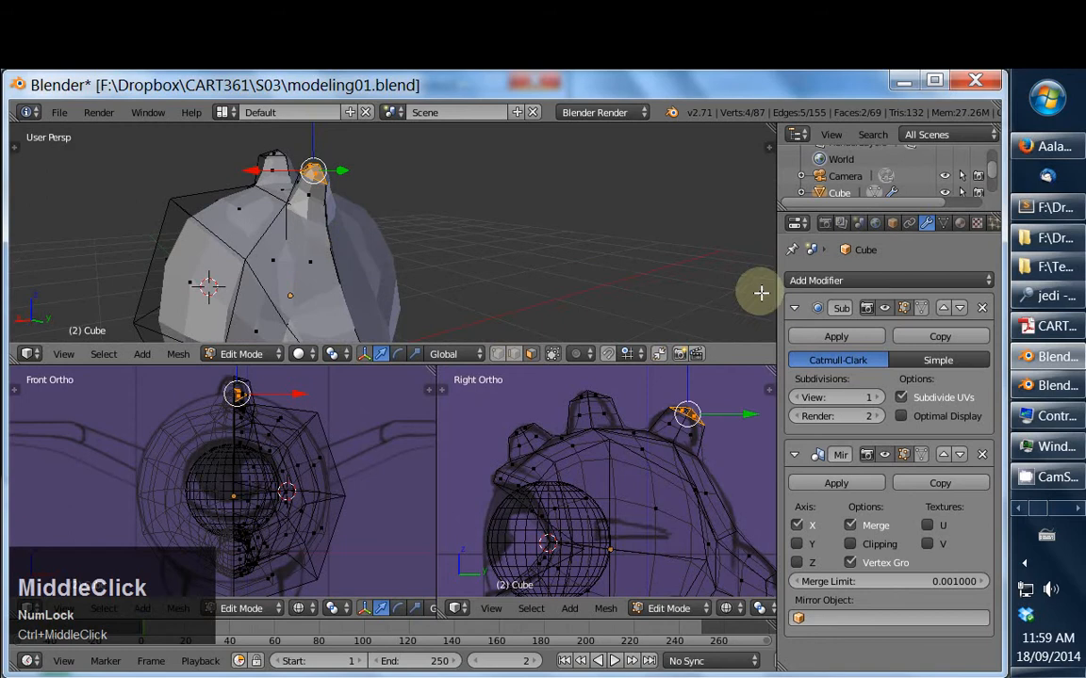
# Hide the subdivision preview in edit mode and knife-cut an edge across the two faces behind the rear bump to the centre line
pyautogui.click(903, 308)
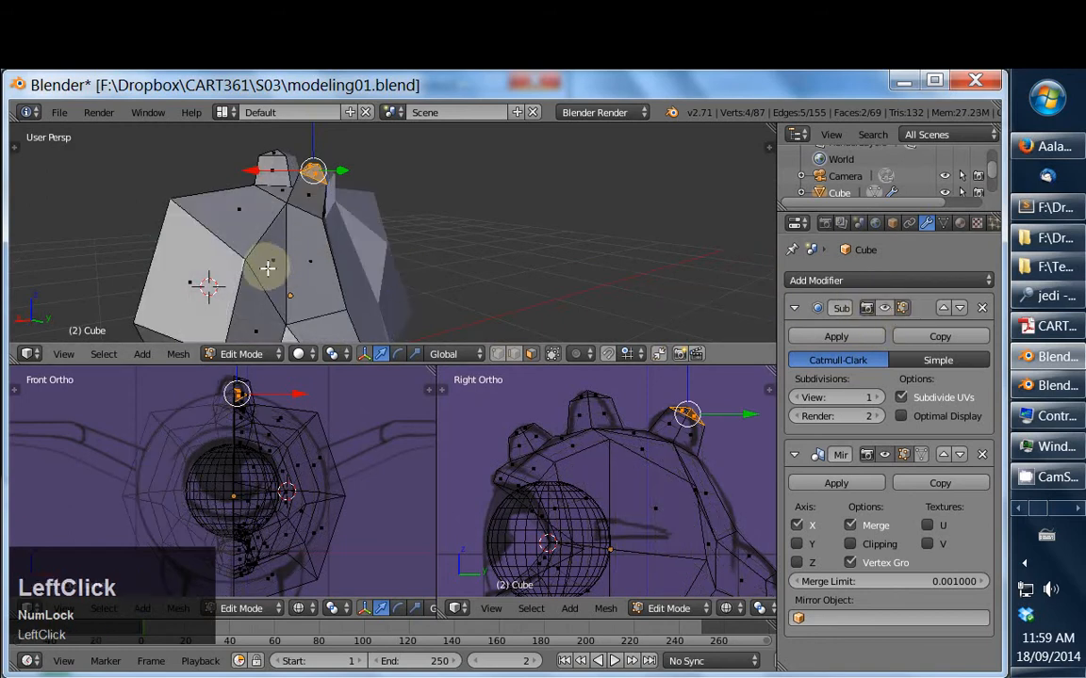
pyautogui.press('k')
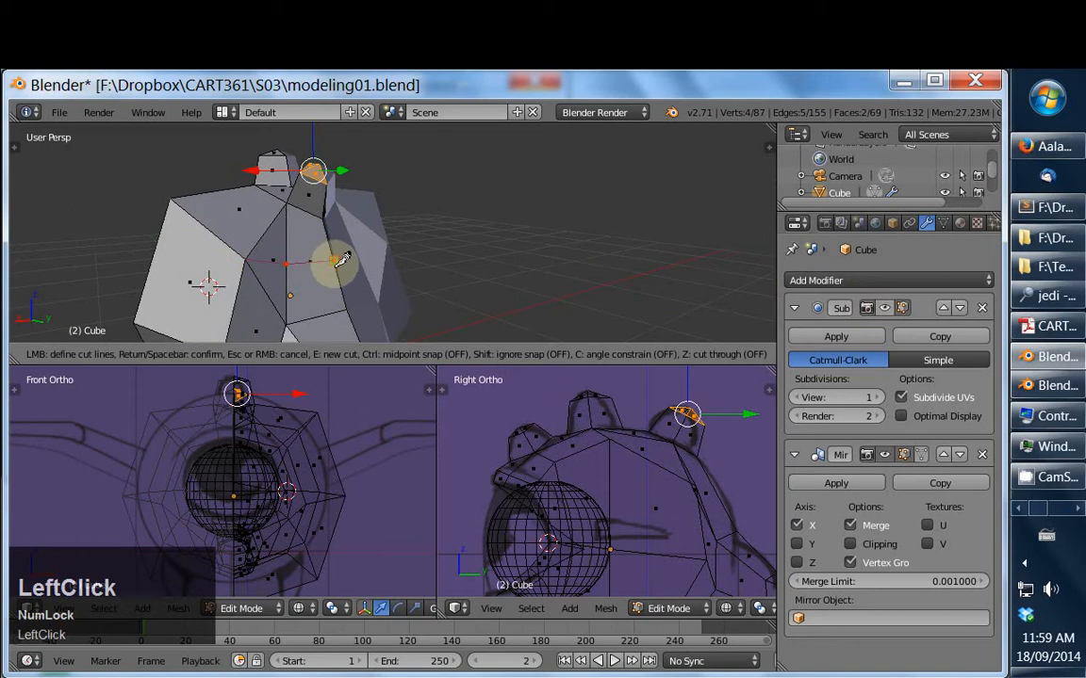
pyautogui.press('Return')
pyautogui.moveTo(340, 256); pyautogui.dragTo(364, 307, button='middle')
# Switch to vertex selection and move two vertices on the back of the head outward along Y, one below the other
pyautogui.hotkey('ctrl', 'Tab')
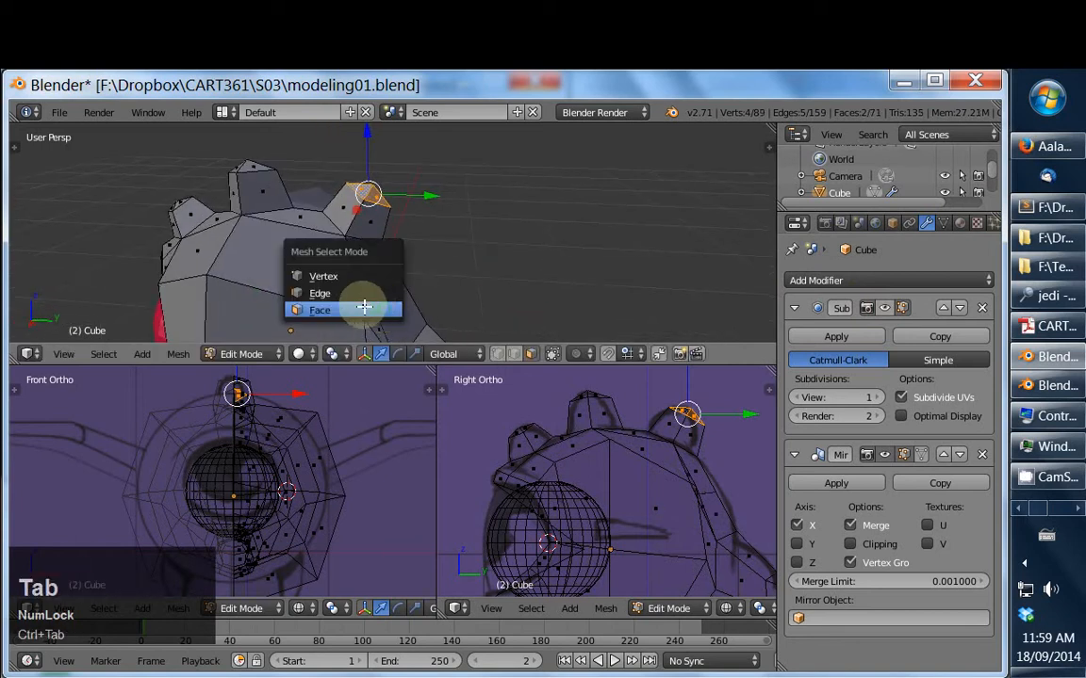
pyautogui.click(364, 277)
pyautogui.rightClick(375, 305)
pyautogui.moveTo(415, 308); pyautogui.dragTo(444, 308)
pyautogui.moveTo(444, 308); pyautogui.dragTo(374, 299, button='middle')
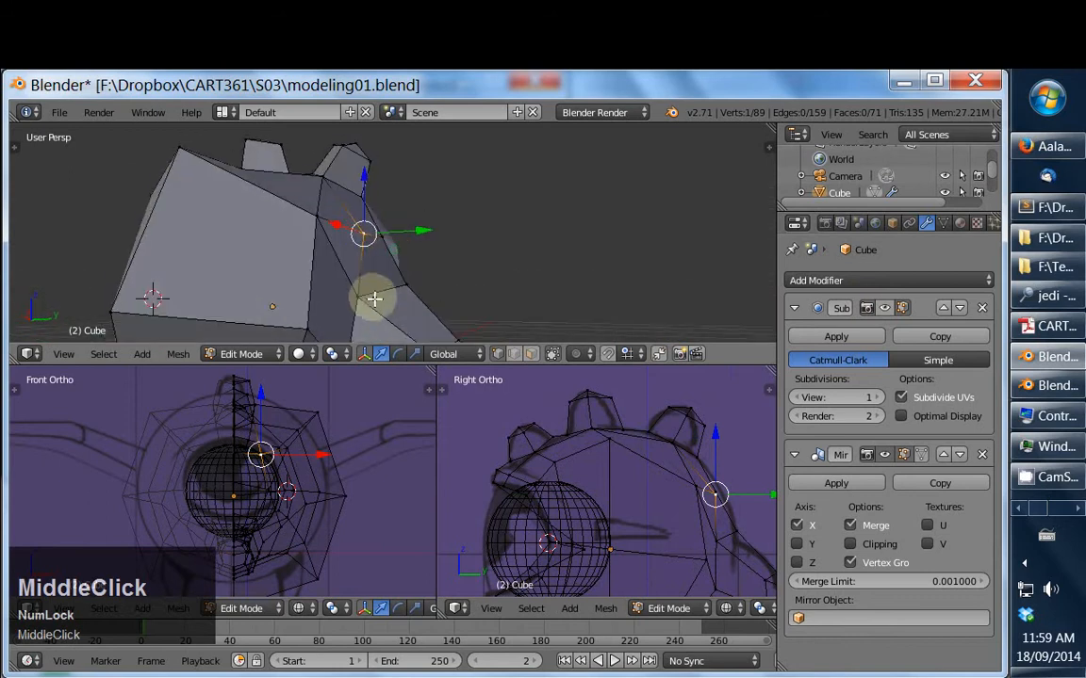
pyautogui.rightClick(363, 296)
pyautogui.moveTo(400, 298); pyautogui.dragTo(429, 276)
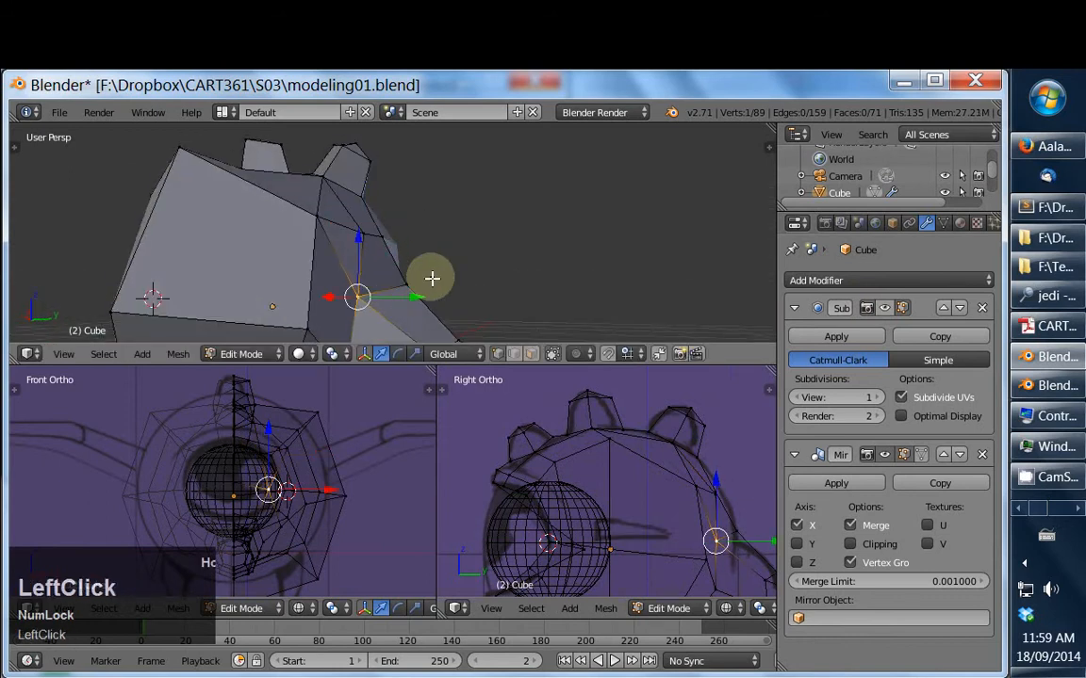
# Adjust the centre-line vertex below the rear bump and select the vertex at the bump's rear base
pyautogui.moveTo(429, 276); pyautogui.dragTo(292, 282, button='middle')
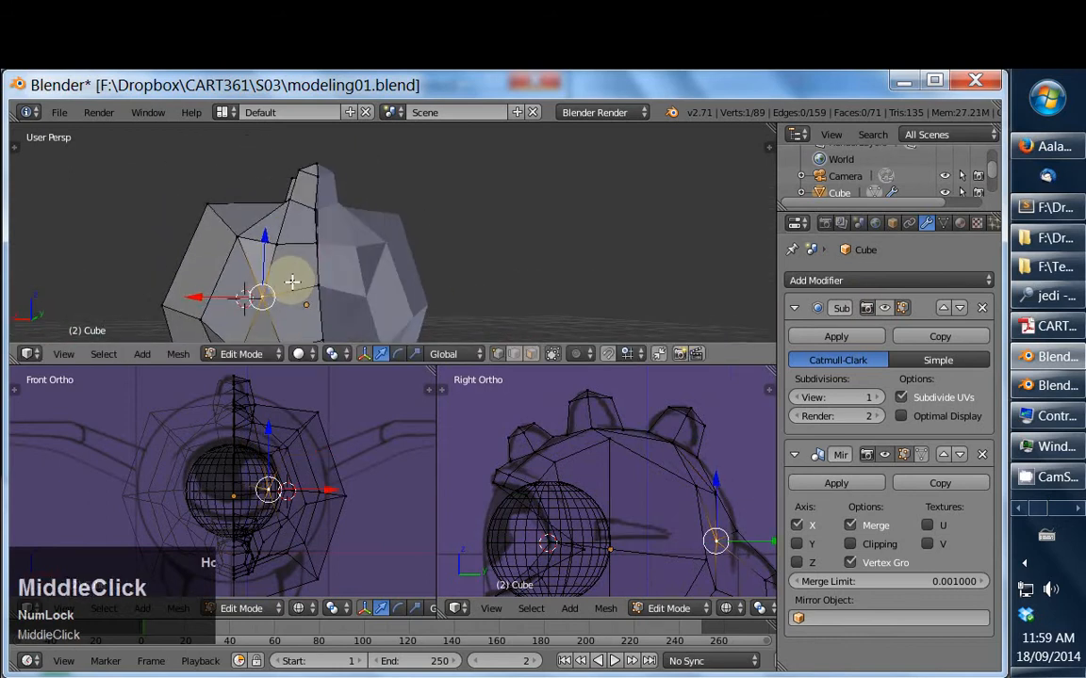
pyautogui.rightClick(316, 239)
pyautogui.moveTo(292, 242); pyautogui.dragTo(274, 207)
pyautogui.rightClick(315, 207)
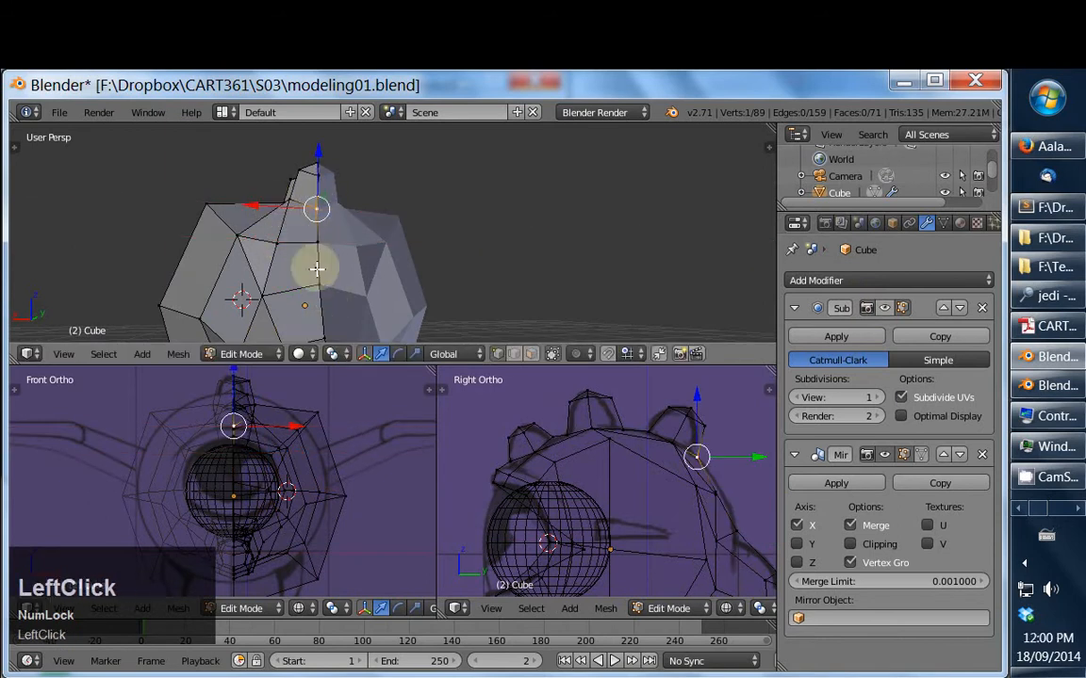
pyautogui.moveTo(316, 268); pyautogui.dragTo(308, 324, button='middle')
pyautogui.moveTo(318, 276); pyautogui.dragTo(357, 283, button='middle')
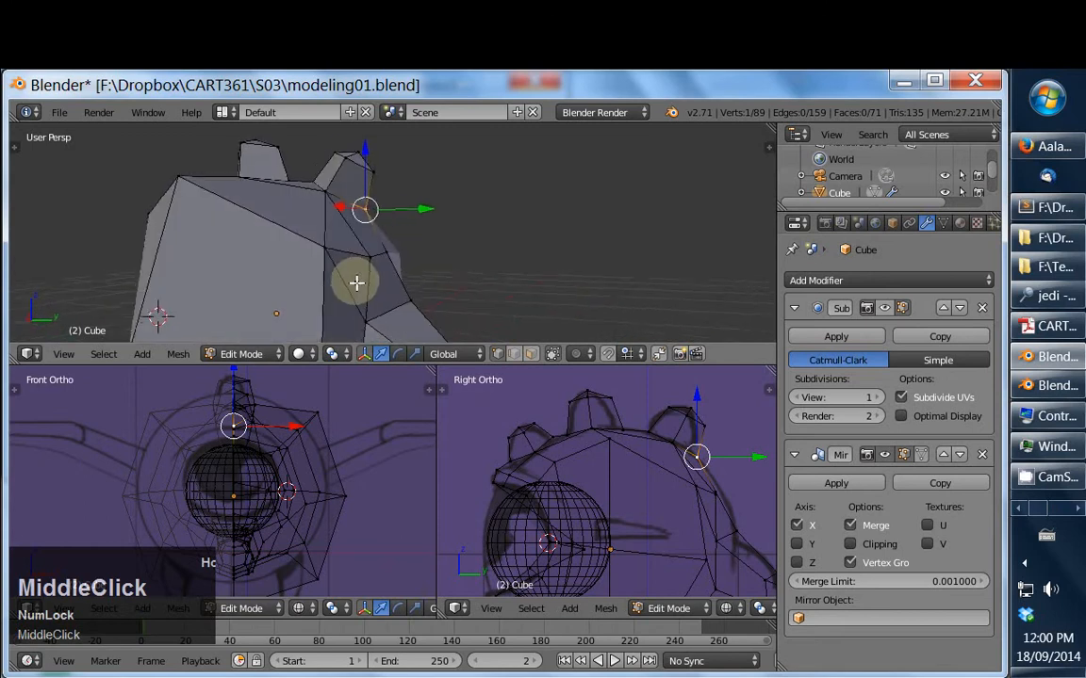
# Show the subdivided surface in edit mode again and return to Object Mode with the front of the head in view
pyautogui.click(884, 307)
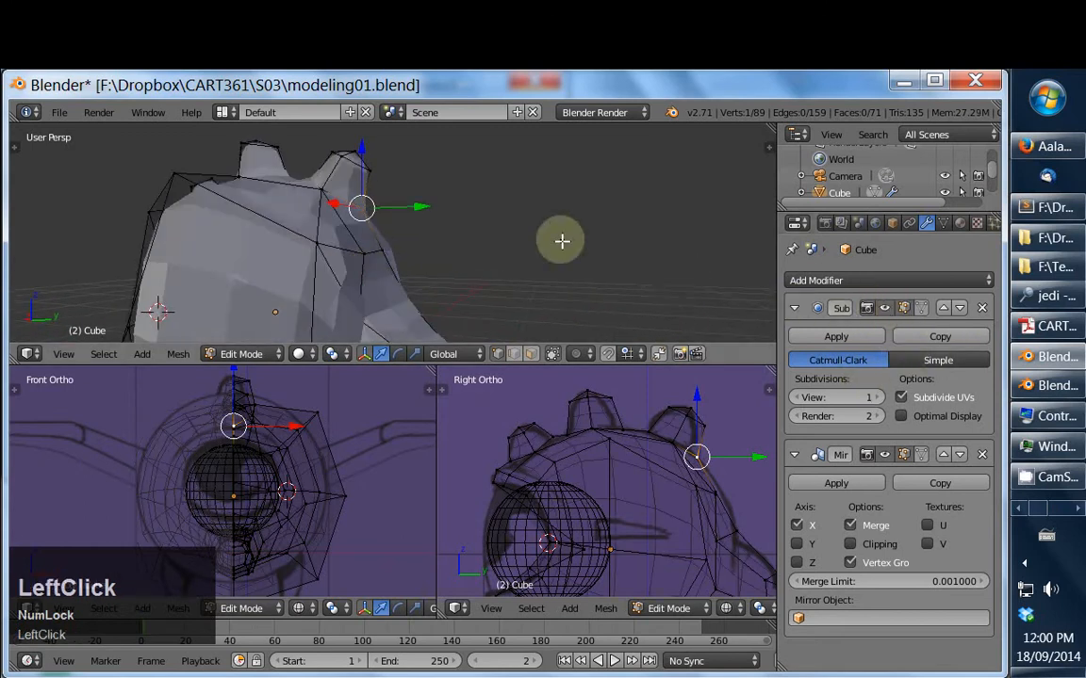
pyautogui.moveTo(513, 231); pyautogui.dragTo(475, 281, button='middle')
pyautogui.press('Tab')
pyautogui.rightClick(410, 252)
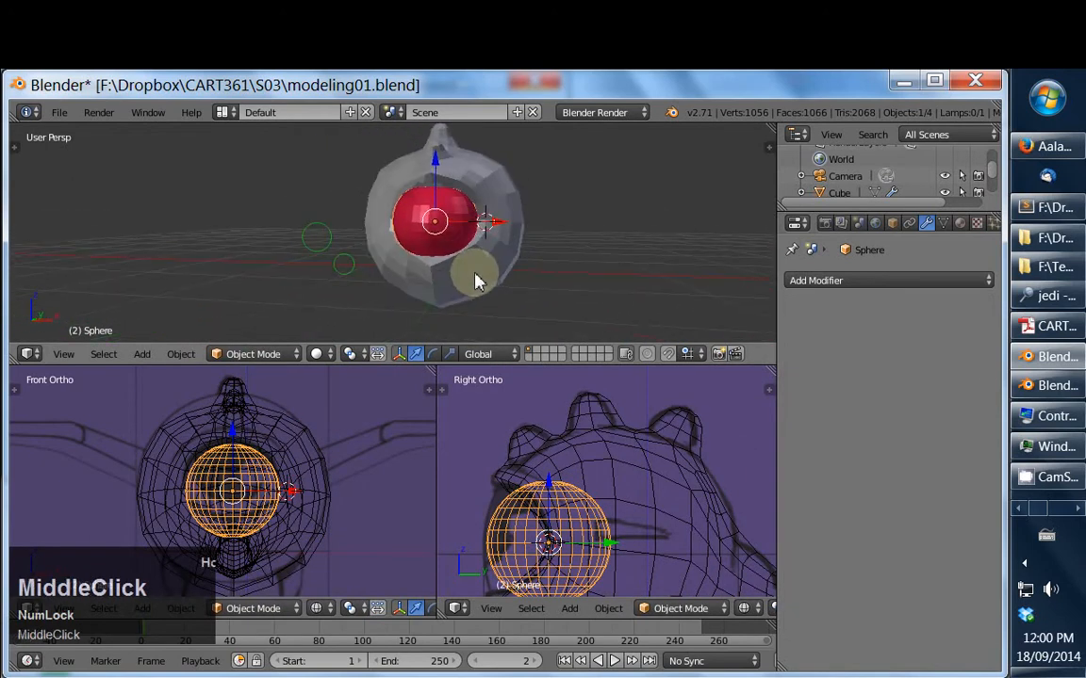
pyautogui.press('s')
pyautogui.rightClick(524, 251)
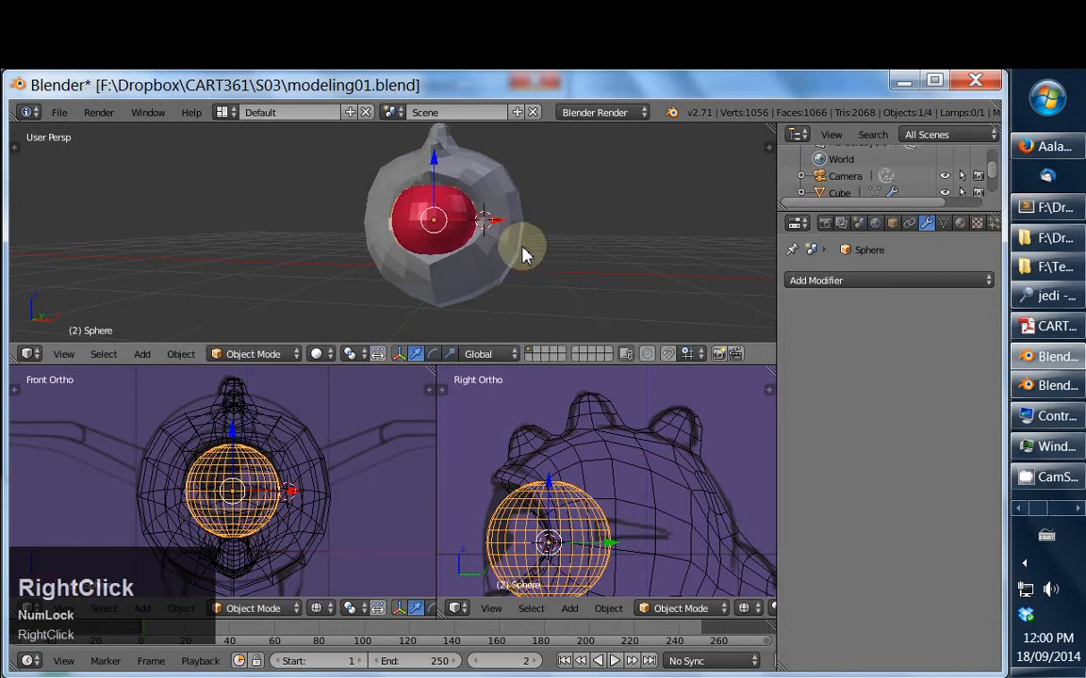
# Examine how the eye sphere fits the body's eye opening and inspect the vertex at the opening's outer corner
pyautogui.rightClick(501, 251)
pyautogui.press('Tab')
pyautogui.keyDown('ctrl'); pyautogui.moveTo(504, 242); pyautogui.dragTo(528, 290, button='middle'); pyautogui.keyUp('ctrl')
pyautogui.moveTo(550, 226); pyautogui.dragTo(529, 268, button='middle')
pyautogui.press('Tab')
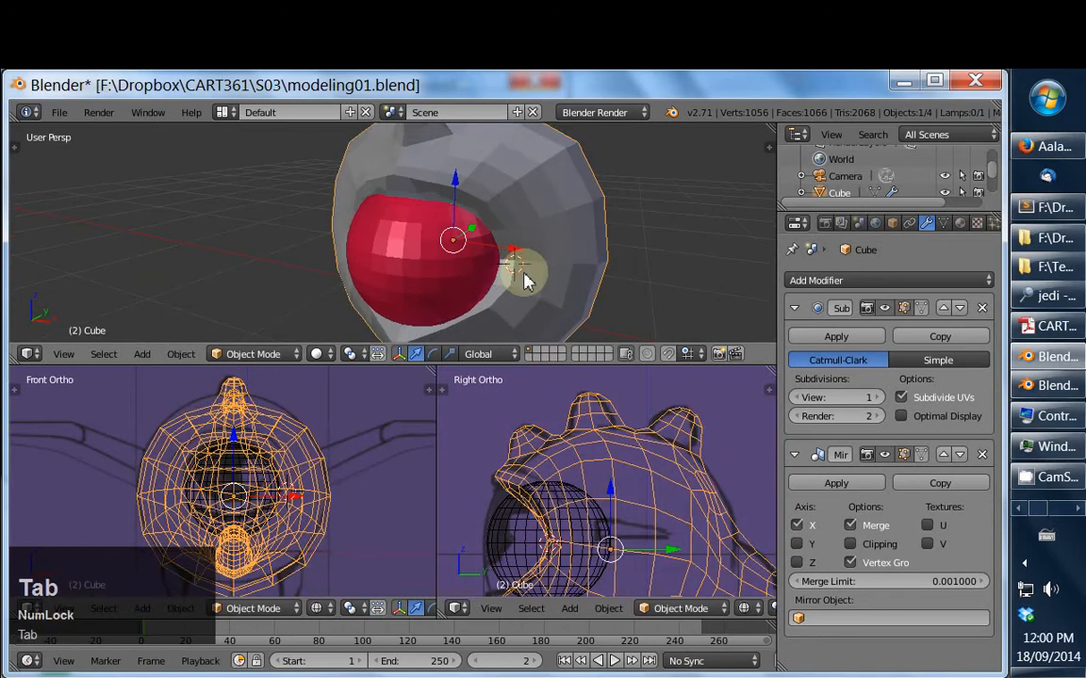
pyautogui.press('Tab')
pyautogui.hotkey('ctrl', 'Tab')
pyautogui.click(536, 268)
pyautogui.rightClick(533, 269)
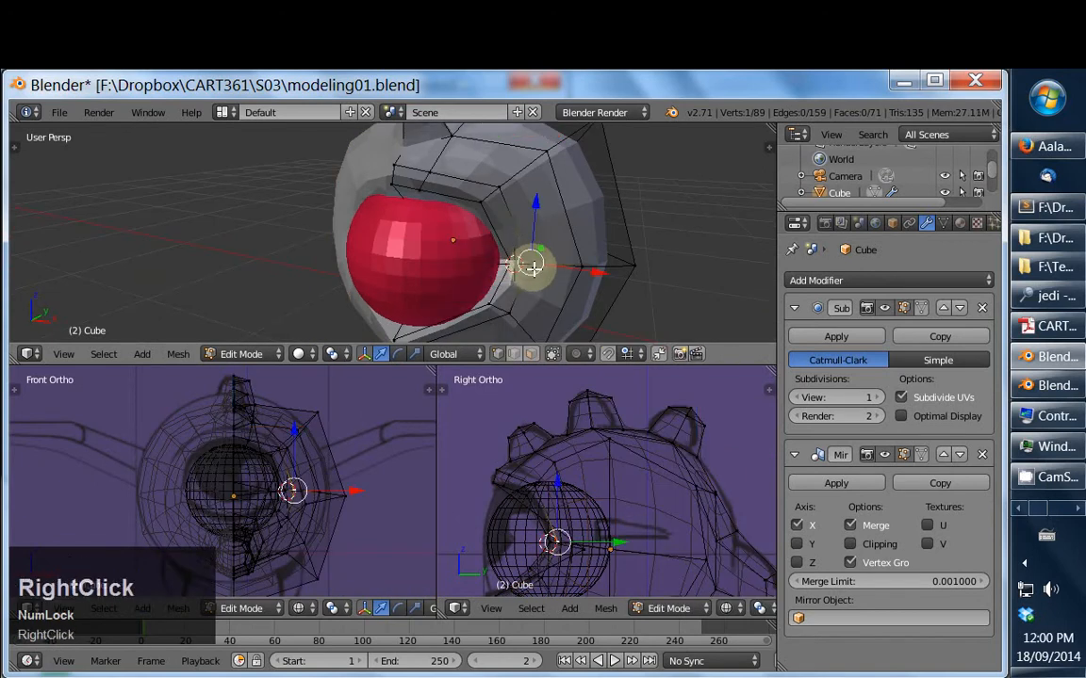
pyautogui.moveTo(549, 271); pyautogui.dragTo(510, 256, button='middle')
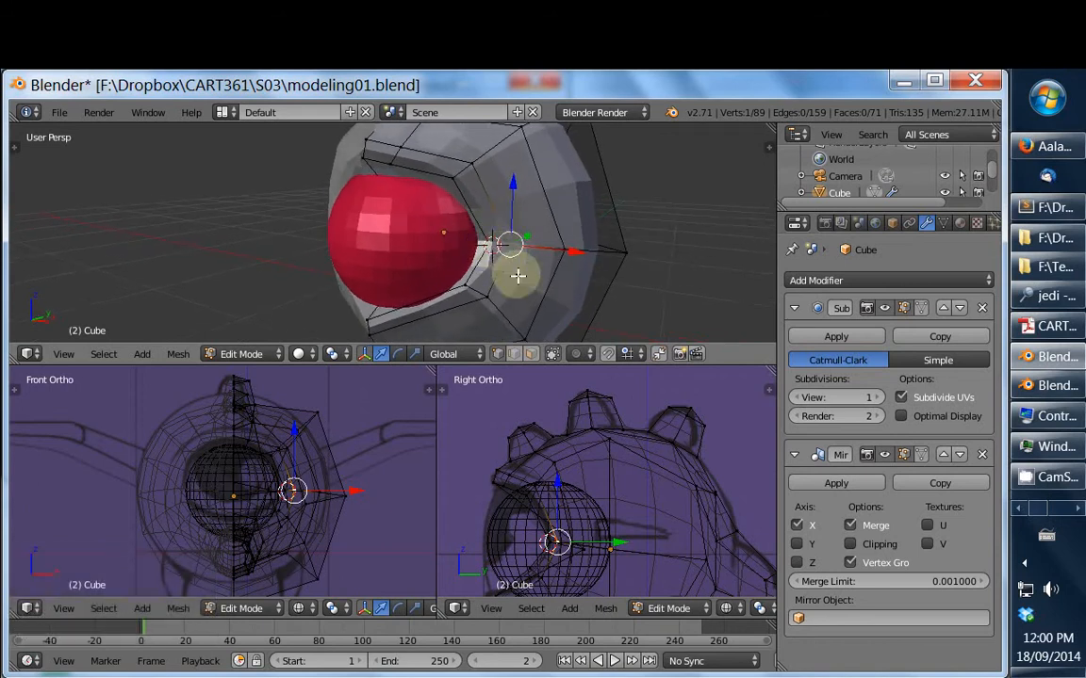
pyautogui.press('Tab')
# Move the eye sphere slightly forward along Y in side view and try rotating it
pyautogui.rightClick(513, 533)
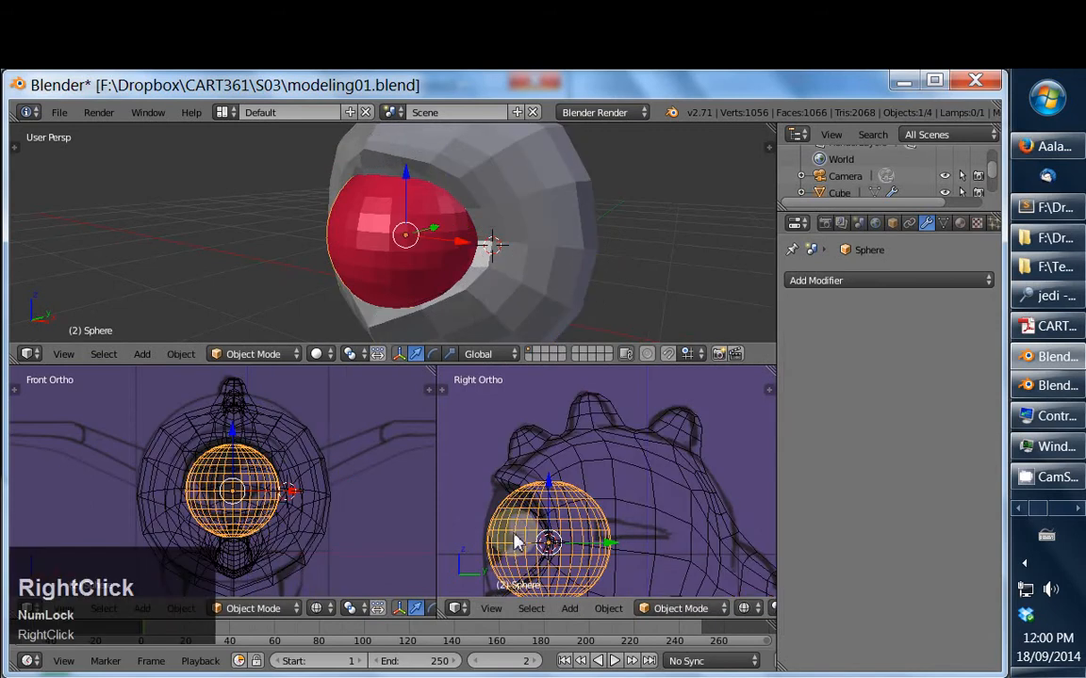
pyautogui.moveTo(582, 543)
pyautogui.mouseDown()
pyautogui.moveTo(565, 531)
pyautogui.moveTo(570, 547)
pyautogui.moveTo(582, 545)
pyautogui.mouseUp()
pyautogui.press('r')
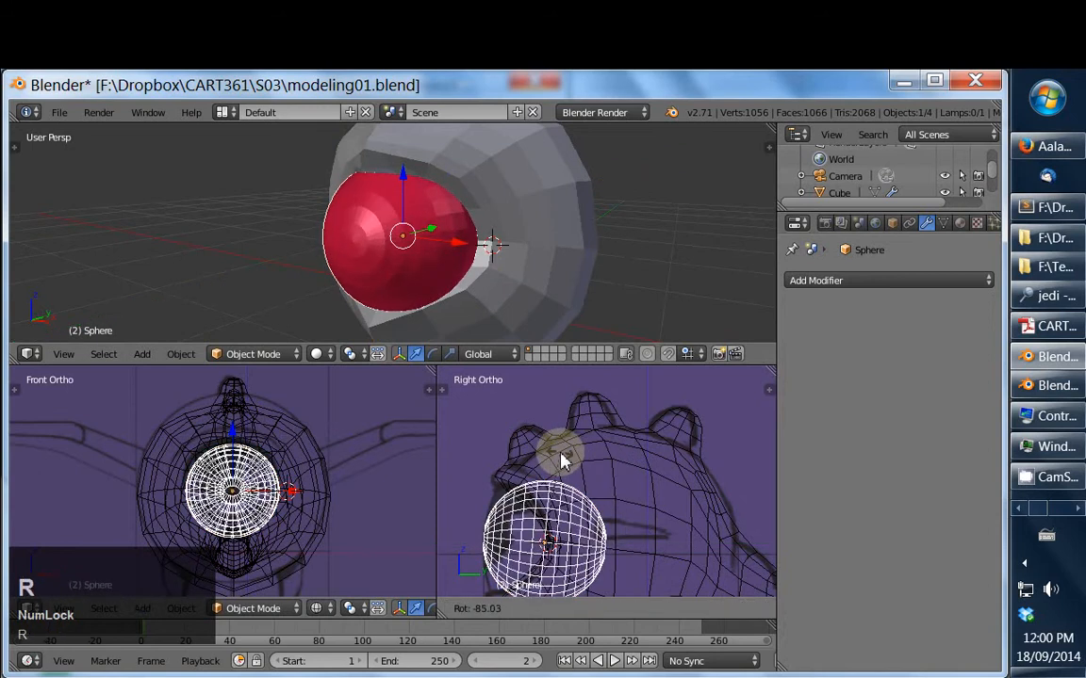
pyautogui.rightClick(556, 462)
pyautogui.moveTo(387, 296); pyautogui.dragTo(443, 267, button='middle')
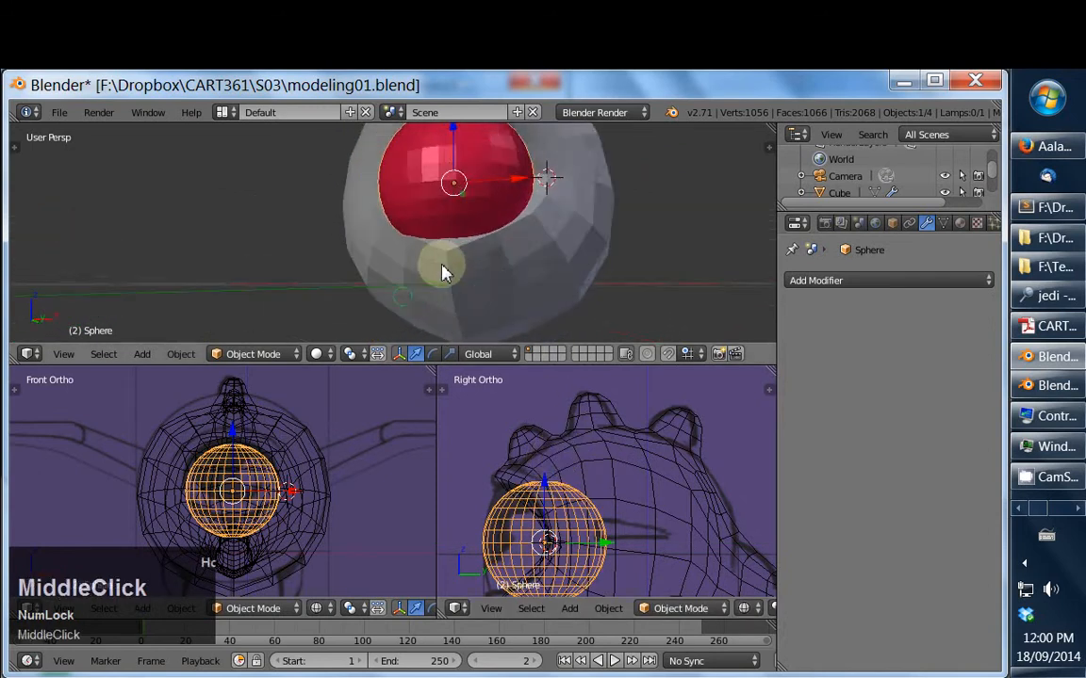
# Open the body mesh for editing with the area below the eye in view
pyautogui.rightClick(520, 273)
pyautogui.press('Tab')
pyautogui.moveTo(520, 273); pyautogui.dragTo(496, 219, button='middle')
pyautogui.hotkey('ctrl', 'r')
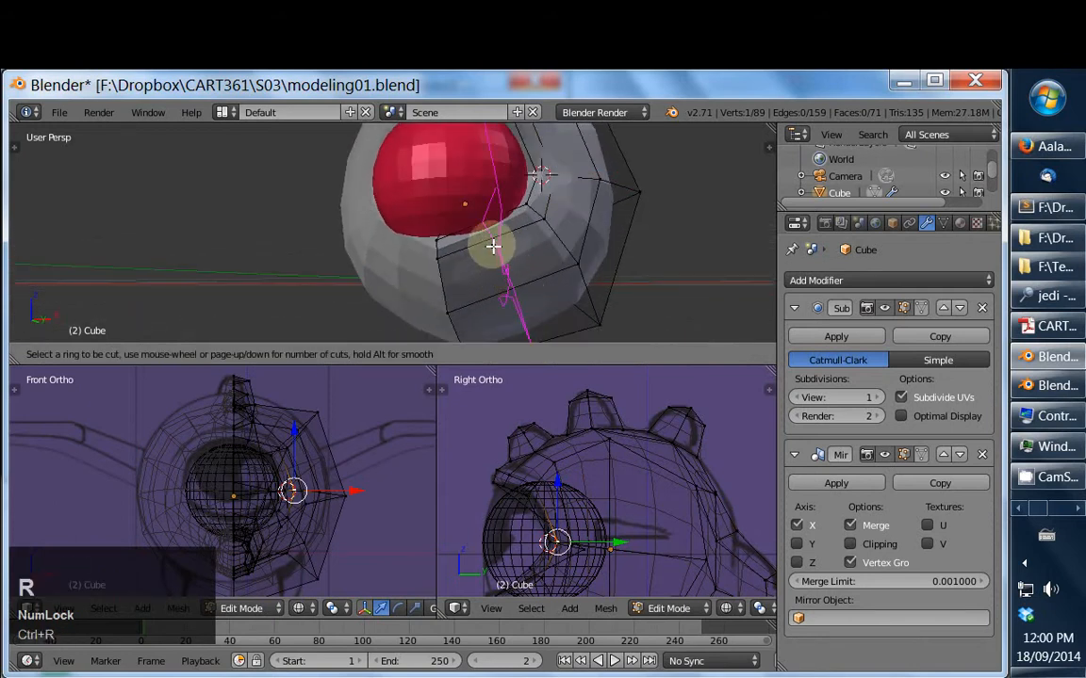
pyautogui.click(495, 246)
pyautogui.click(496, 249)
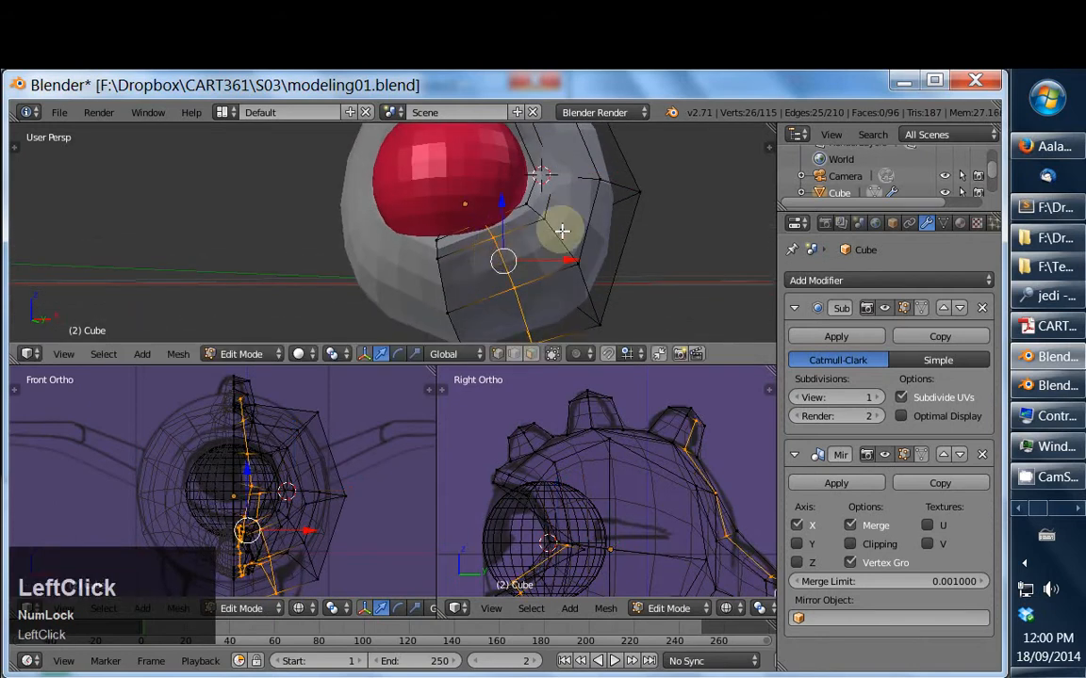
pyautogui.moveTo(562, 228); pyautogui.dragTo(345, 254, button='middle')
pyautogui.hotkey('ctrl', 'z')
# Select the five cross edges along the body's underside from the eye rim back to the tail and subdivide them
pyautogui.hotkey('ctrl', 'Tab')
pyautogui.click(256, 232)
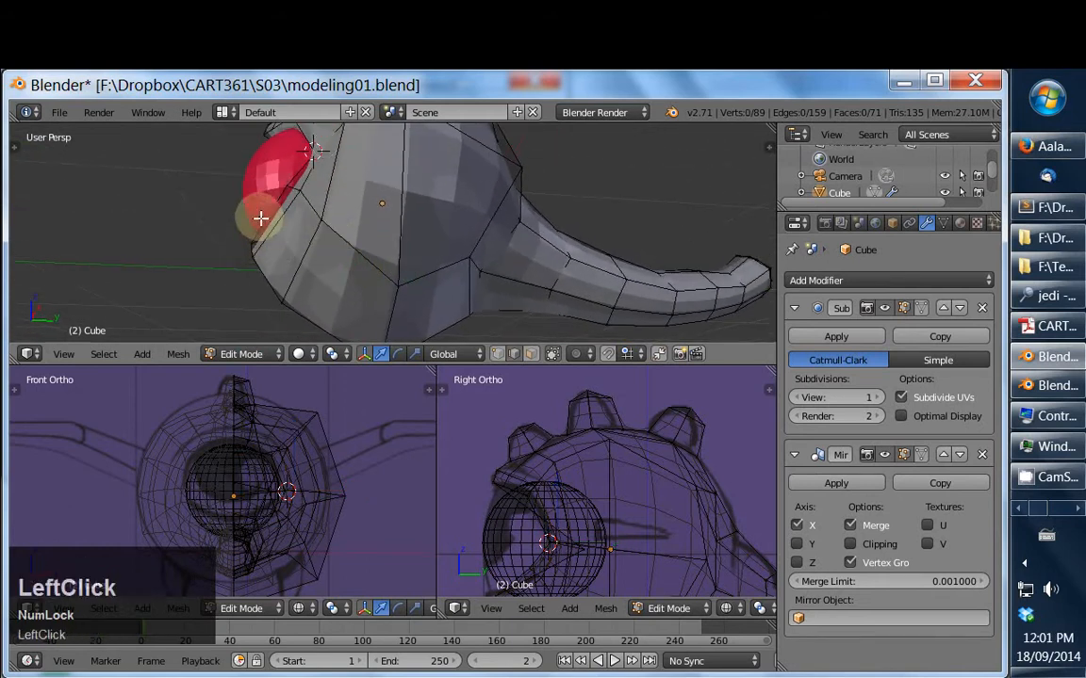
pyautogui.keyDown('shift'); pyautogui.rightClick(287, 223); pyautogui.keyUp('shift')
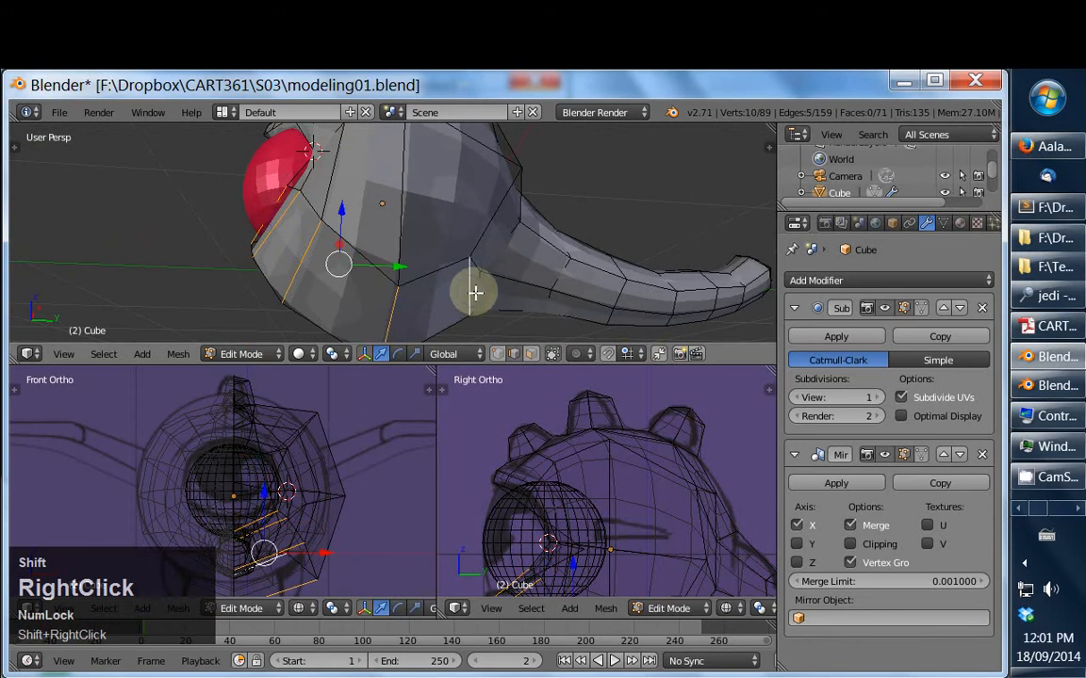
pyautogui.moveTo(481, 290)
pyautogui.mouseDown(button='middle')
pyautogui.moveTo(512, 281)
pyautogui.moveTo(484, 275)
pyautogui.mouseUp(button='middle')
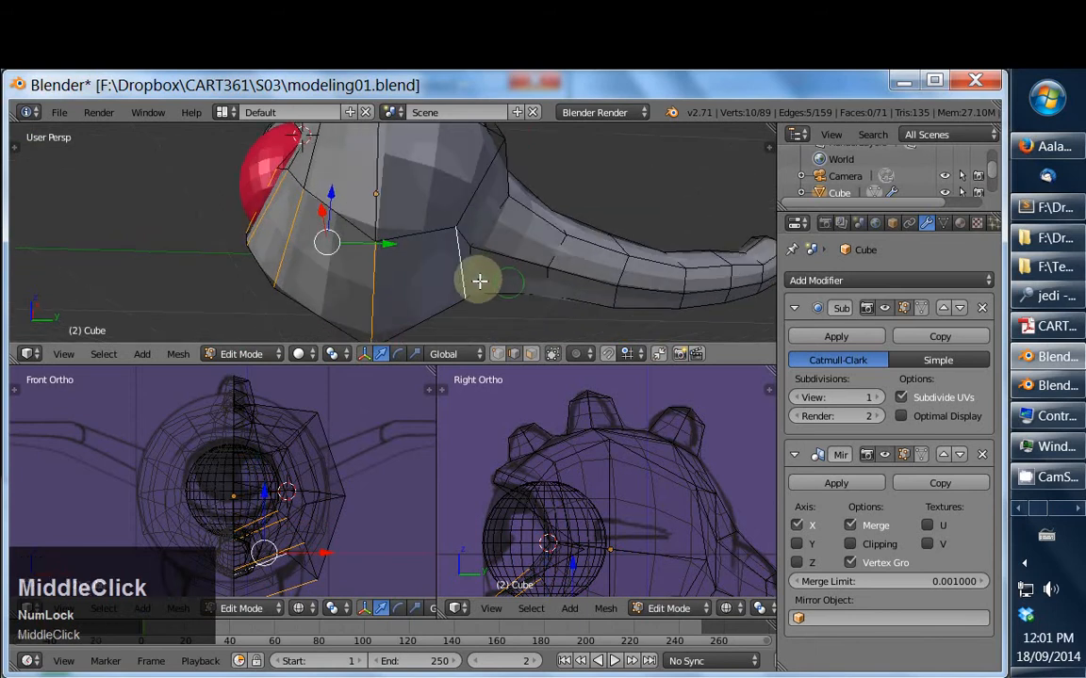
pyautogui.press('w')
pyautogui.click(469, 267)
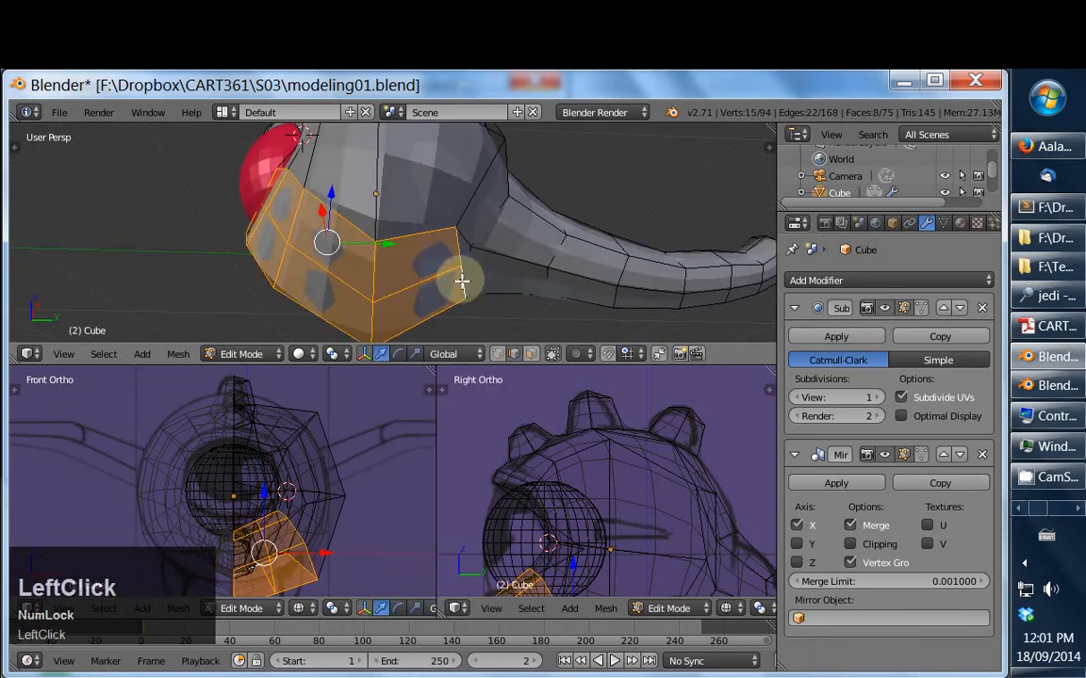
pyautogui.moveTo(461, 280); pyautogui.dragTo(490, 229, button='middle')
# Hide the subdivision preview in edit mode and move the new edge on the rim below the eye outward and down
pyautogui.click(903, 307)
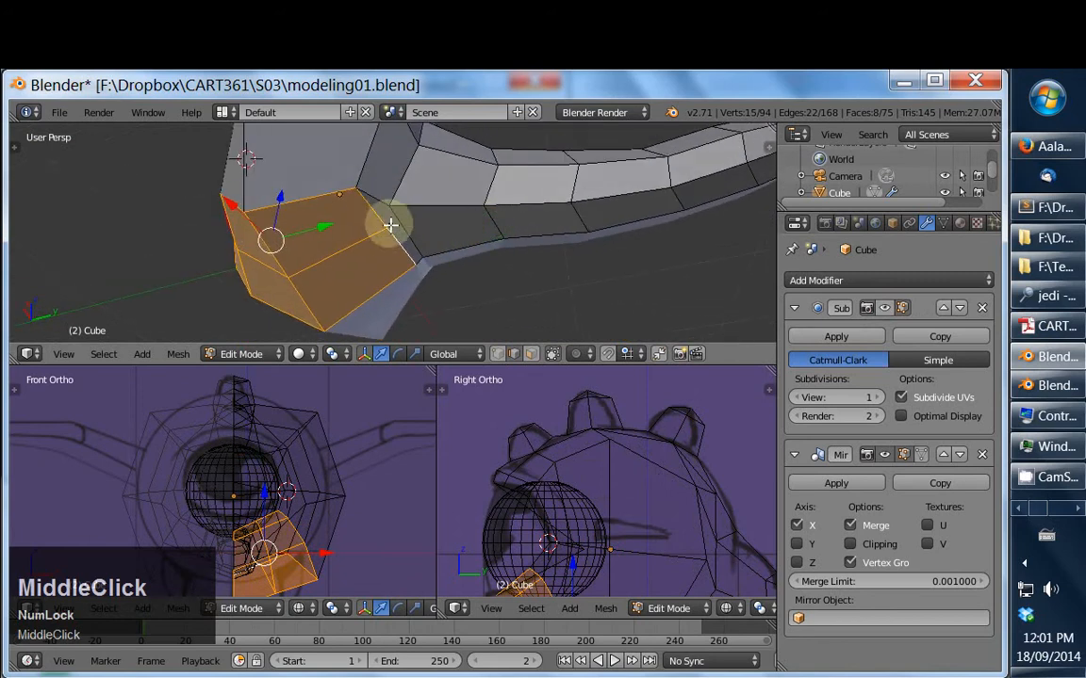
pyautogui.moveTo(388, 215); pyautogui.dragTo(506, 303, button='middle')
pyautogui.press('Tab')
pyautogui.press('Tab')
pyautogui.hotkey('ctrl', 'Tab')
pyautogui.click(443, 279)
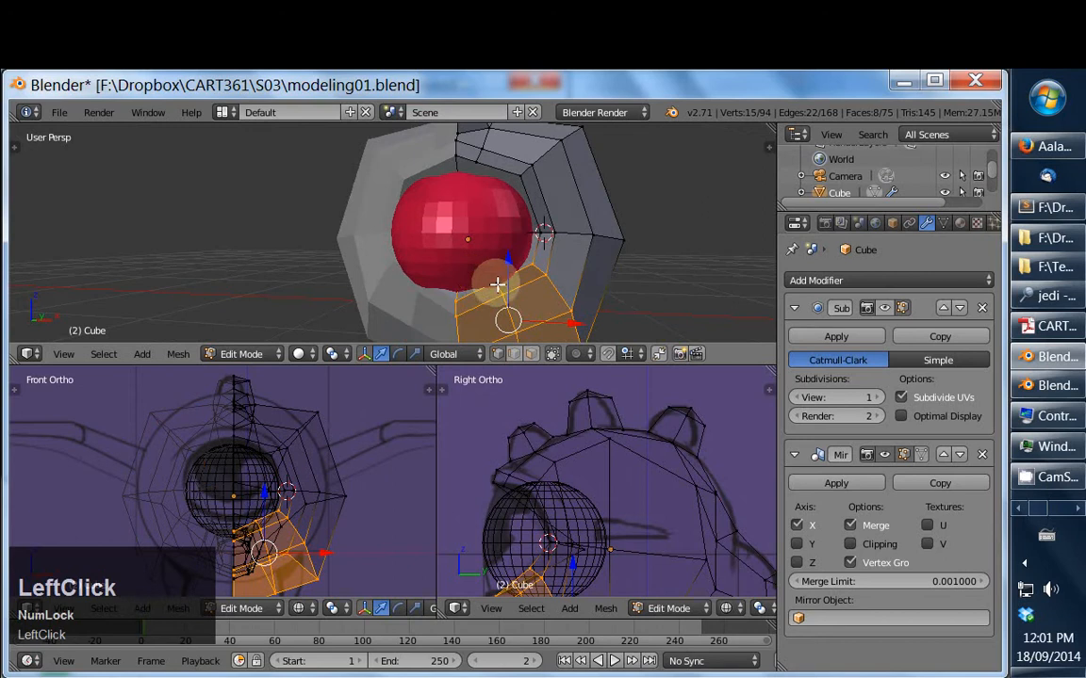
pyautogui.click(501, 292)
pyautogui.press('g')
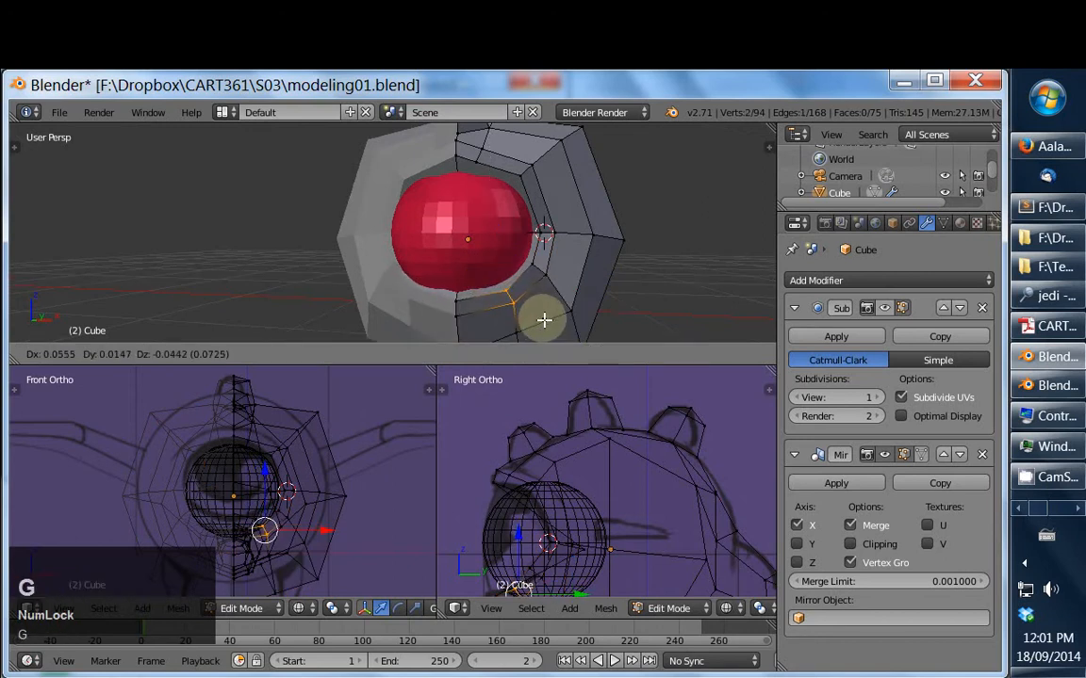
pyautogui.keyDown('shift'); pyautogui.moveTo(545, 320); pyautogui.dragTo(497, 284, button='middle'); pyautogui.keyUp('shift')
# Move the next two new vertices below the rim outward to round the chin, and show the subdivided surface again
pyautogui.press('g')
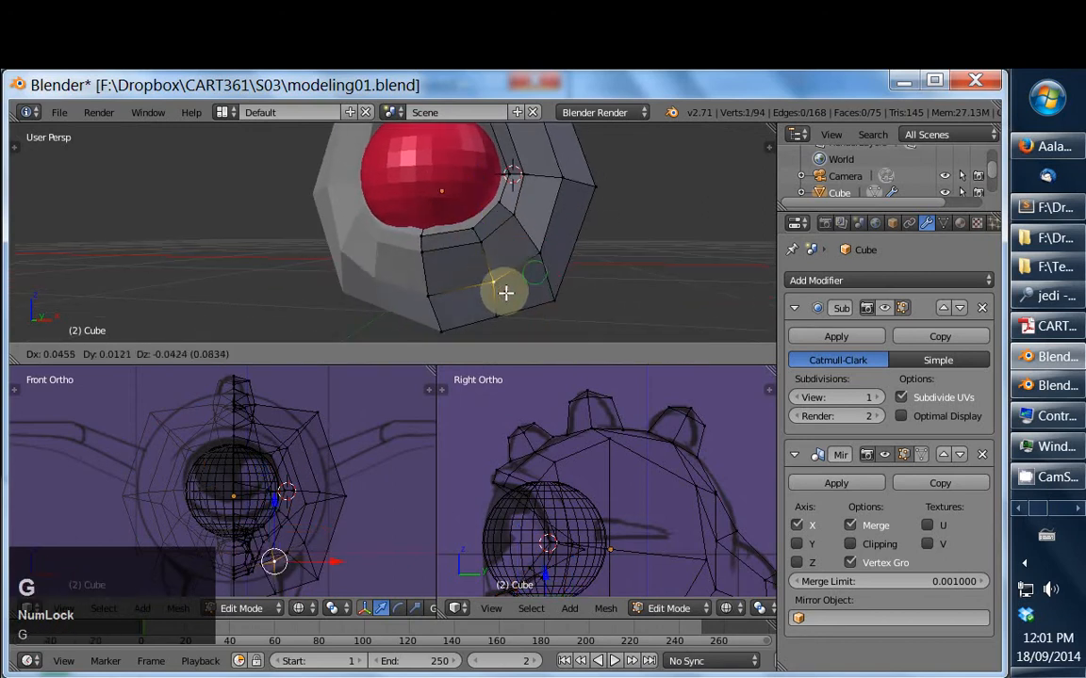
pyautogui.click(506, 294)
pyautogui.rightClick(499, 318)
pyautogui.press('g')
pyautogui.click(511, 319)
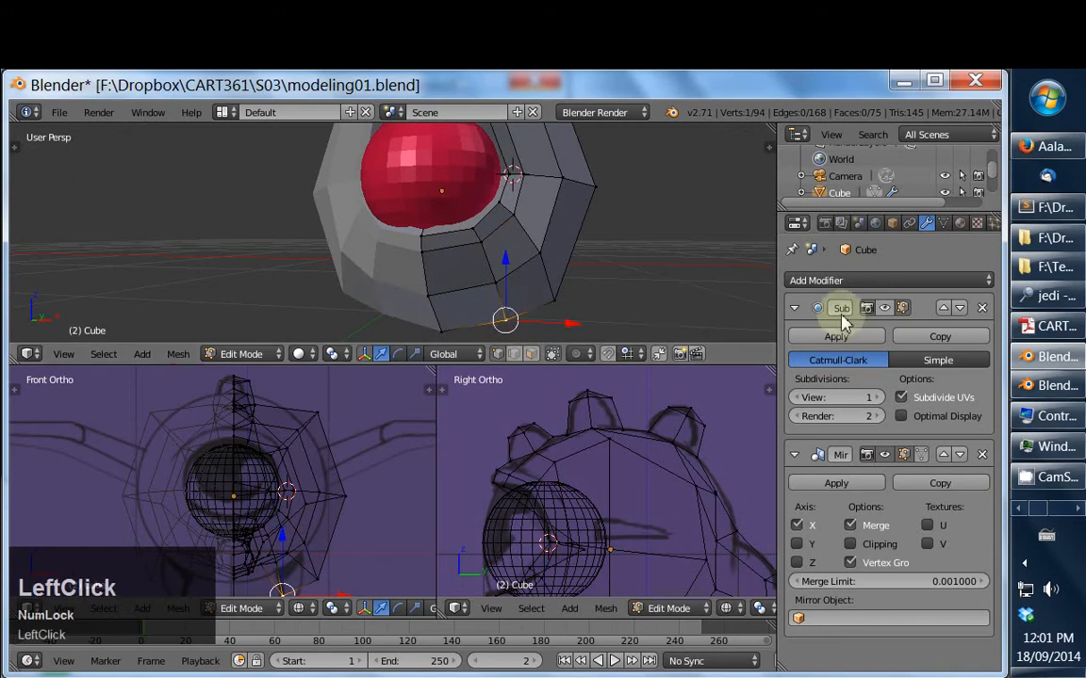
pyautogui.click(883, 309)
pyautogui.moveTo(509, 265)
pyautogui.mouseDown(button='middle')
pyautogui.moveTo(485, 255)
pyautogui.moveTo(448, 288)
pyautogui.moveTo(502, 296)
pyautogui.moveTo(508, 268)
pyautogui.mouseUp(button='middle')
pyautogui.press('a')
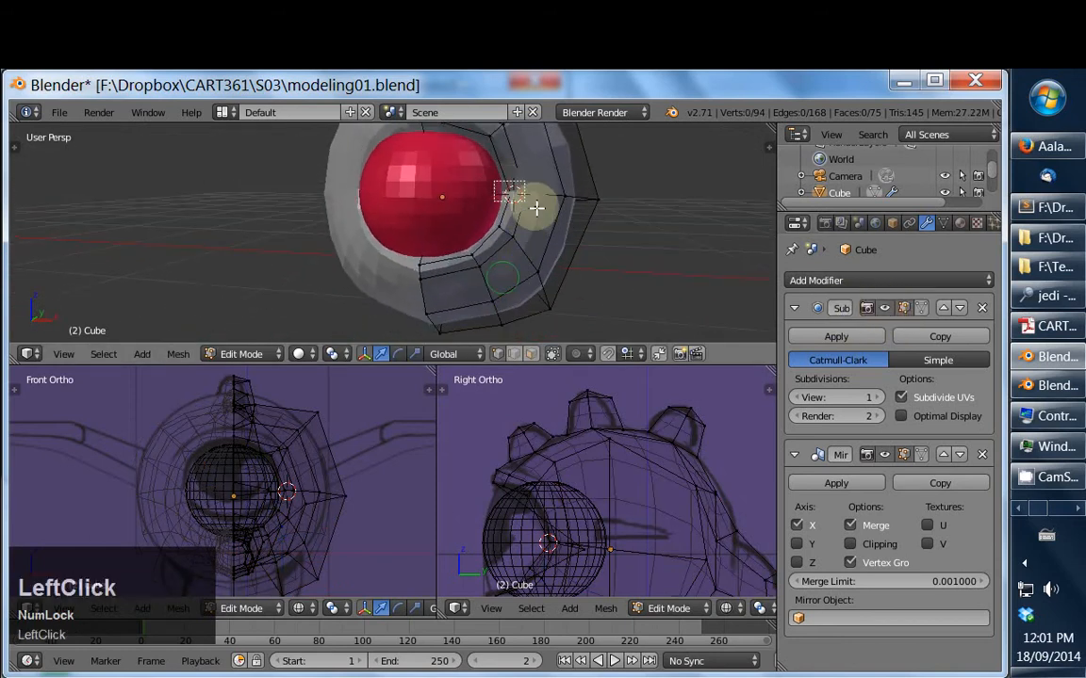
# Move the vertices at the eye opening's outer corner slightly inward along X and select the upper rim vertex
pyautogui.moveTo(559, 196)
pyautogui.mouseDown()
pyautogui.moveTo(574, 199)
pyautogui.moveTo(552, 192)
pyautogui.mouseUp()
pyautogui.keyDown('shift'); pyautogui.moveTo(552, 192); pyautogui.dragTo(398, 239, button='middle'); pyautogui.keyUp('shift')
pyautogui.rightClick(483, 236)
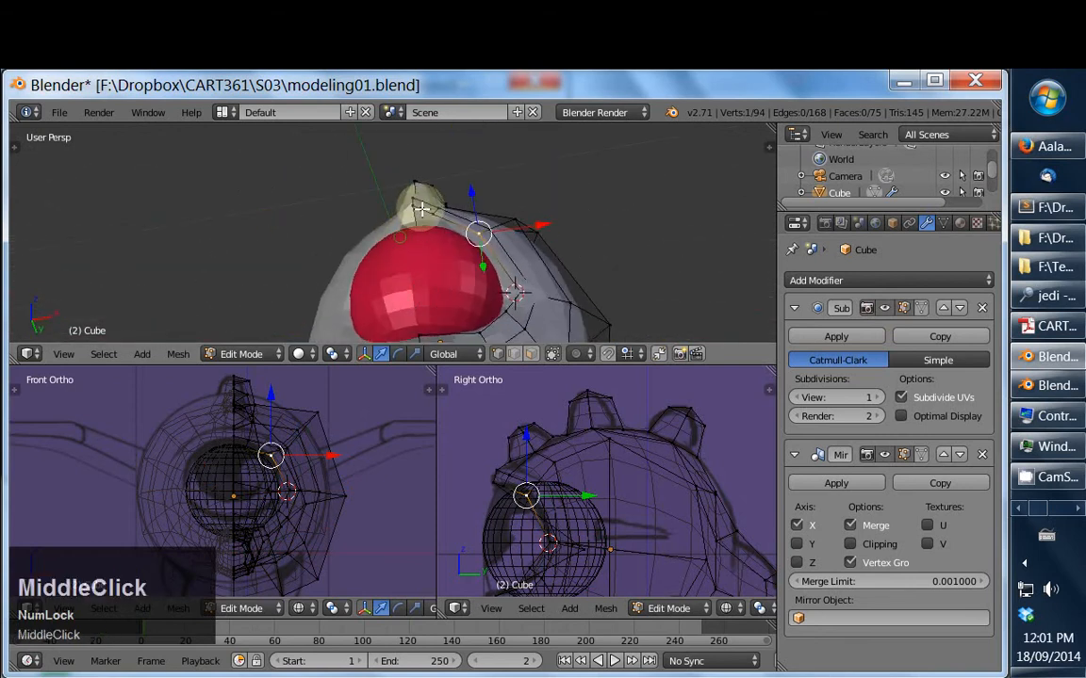
# Select the two centre-line vertices at the top of the eye rim and move them along Y and slightly down along Z
pyautogui.rightClick(418, 212)
pyautogui.keyDown('shift'); pyautogui.rightClick(415, 200); pyautogui.keyUp('shift')
pyautogui.moveTo(423, 229); pyautogui.dragTo(433, 240)
pyautogui.moveTo(433, 241); pyautogui.dragTo(325, 304, button='middle')
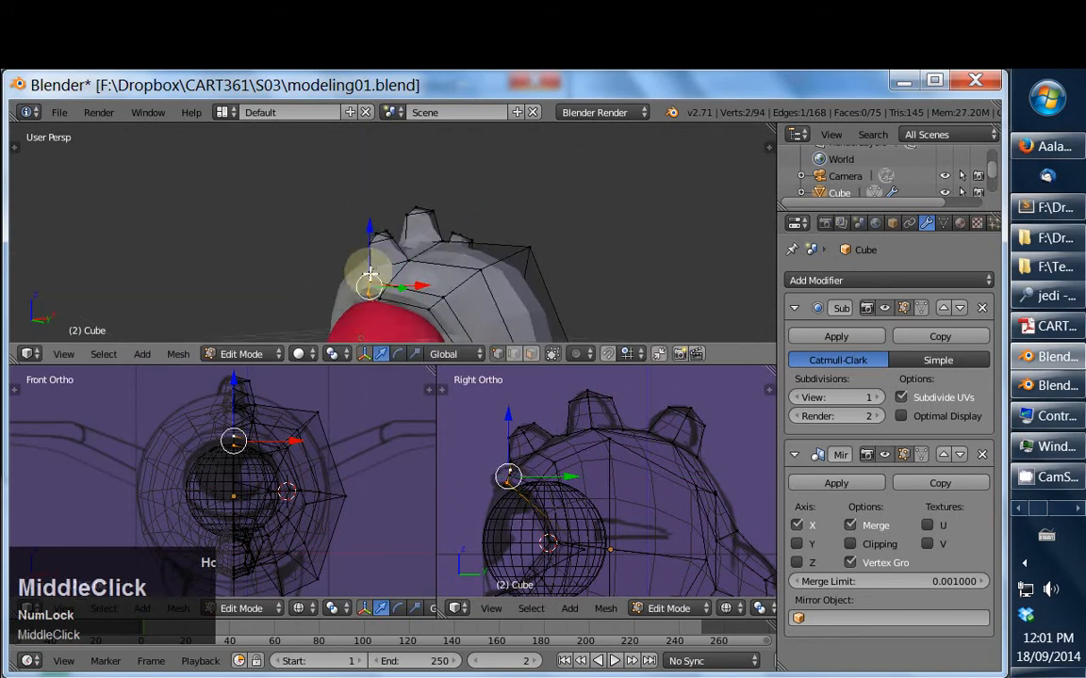
pyautogui.moveTo(370, 241); pyautogui.dragTo(371, 250)
pyautogui.keyDown('shift'); pyautogui.moveTo(441, 315); pyautogui.dragTo(449, 227, button='middle'); pyautogui.keyUp('shift')
pyautogui.keyDown('shift'); pyautogui.moveTo(437, 279); pyautogui.dragTo(444, 266, button='middle'); pyautogui.keyUp('shift')
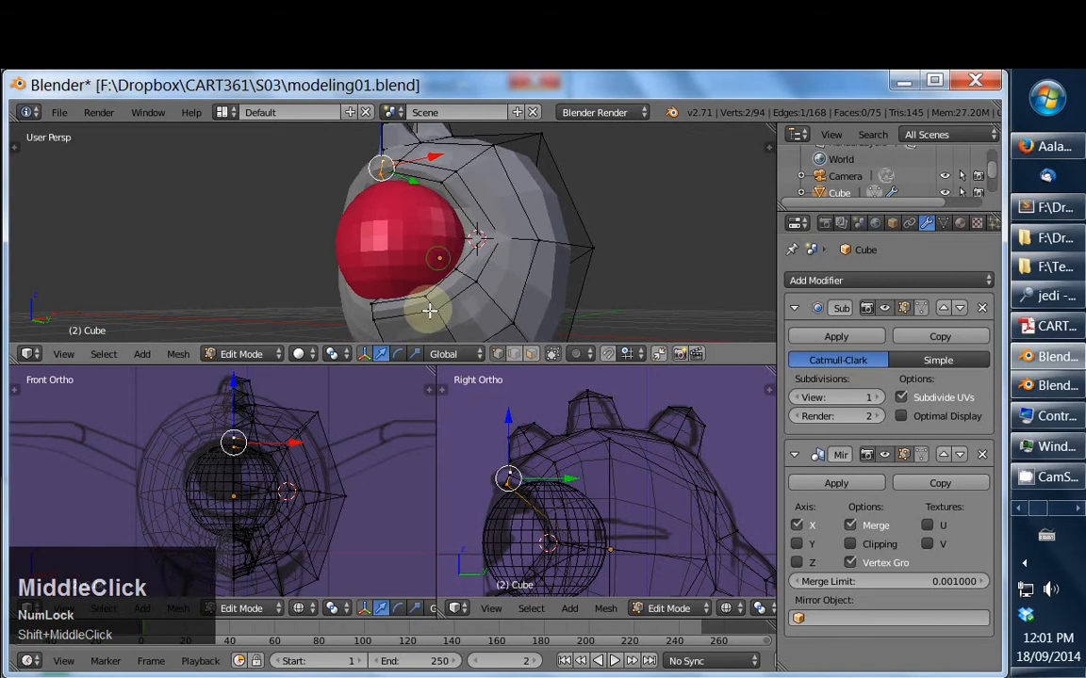
# Switch to face selection and select the strip of faces running around the eye opening's rim
pyautogui.hotkey('ctrl', 'Tab')
pyautogui.click(382, 351)
pyautogui.rightClick(412, 308)
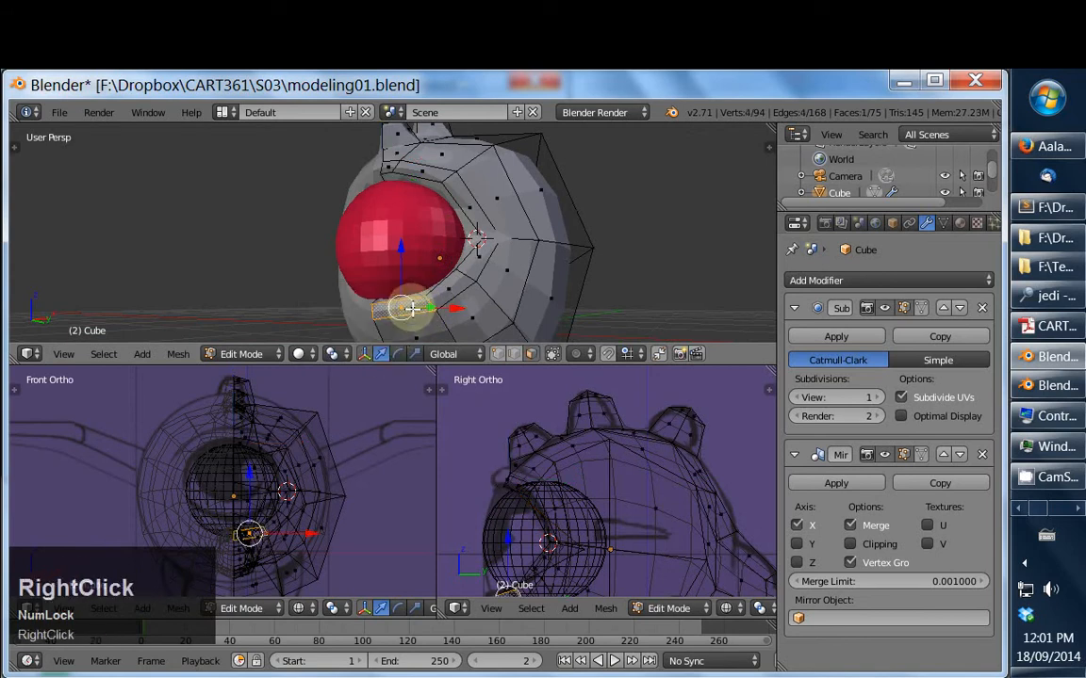
pyautogui.keyDown('shift'); pyautogui.rightClick(463, 229); pyautogui.keyUp('shift')
pyautogui.keyDown('shift'); pyautogui.rightClick(451, 198); pyautogui.keyUp('shift')
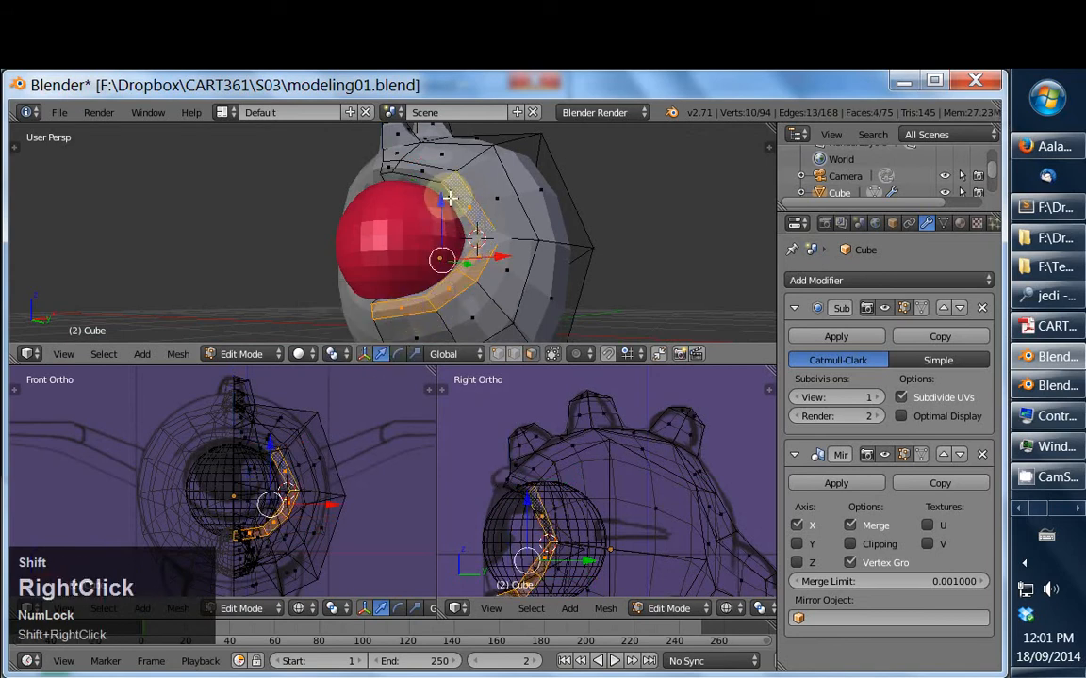
pyautogui.press('r')
pyautogui.rightClick(492, 293)
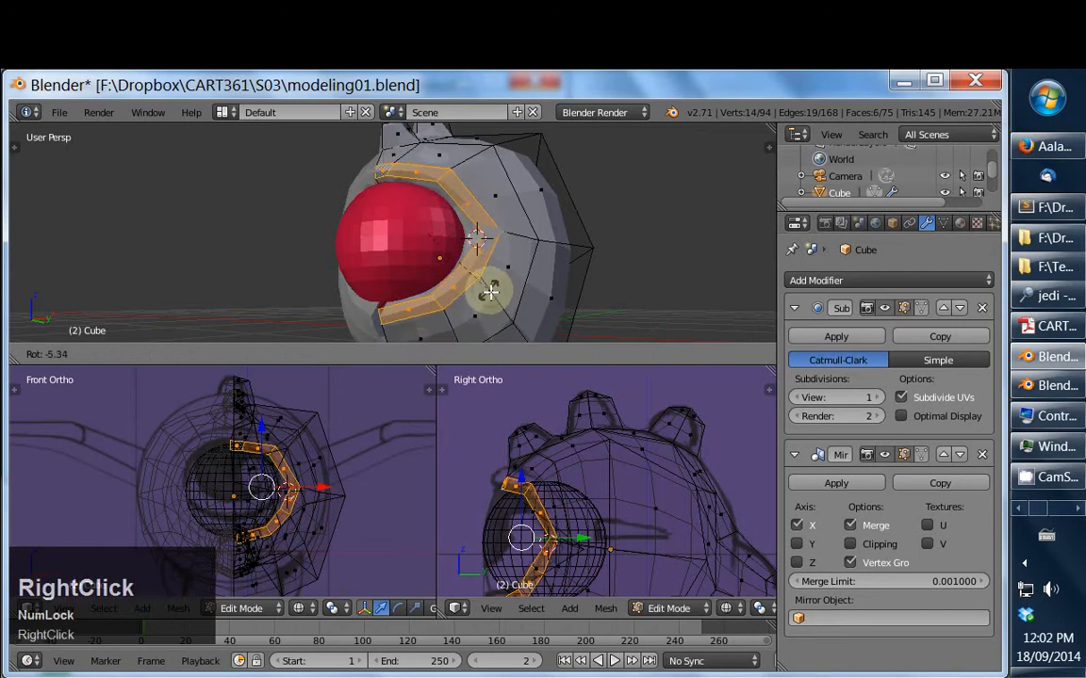
# Try extruding the whole strip of rim faces and moving it inward along X, and undo it
pyautogui.press('e')
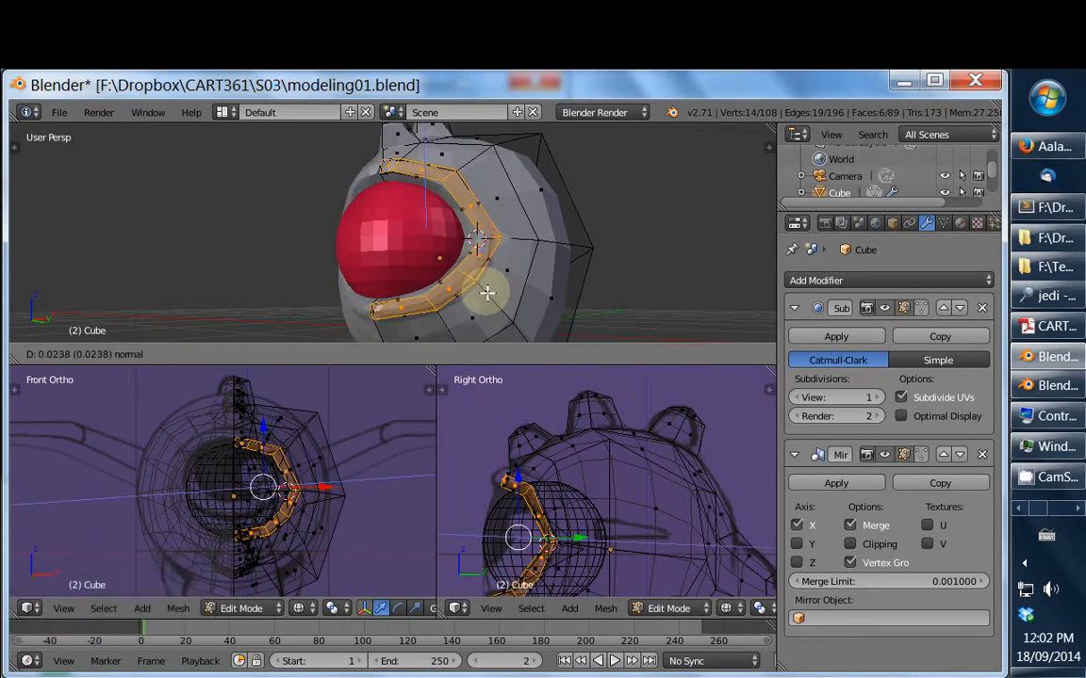
pyautogui.click(484, 291)
pyautogui.moveTo(484, 290); pyautogui.dragTo(510, 286, button='middle')
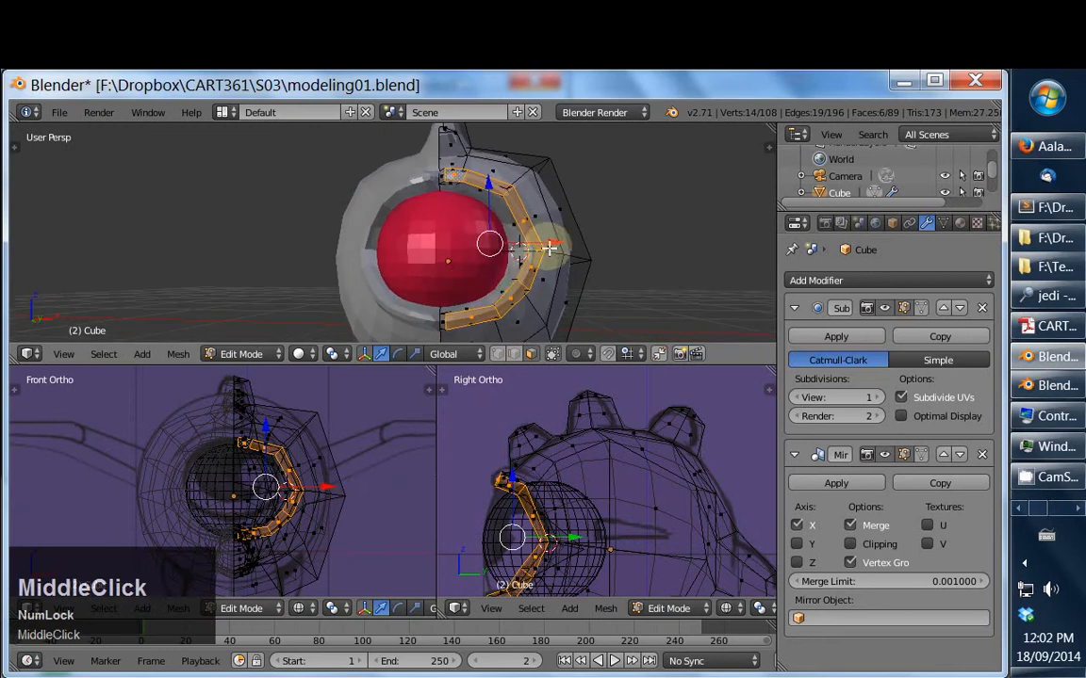
pyautogui.moveTo(550, 247); pyautogui.dragTo(532, 246)
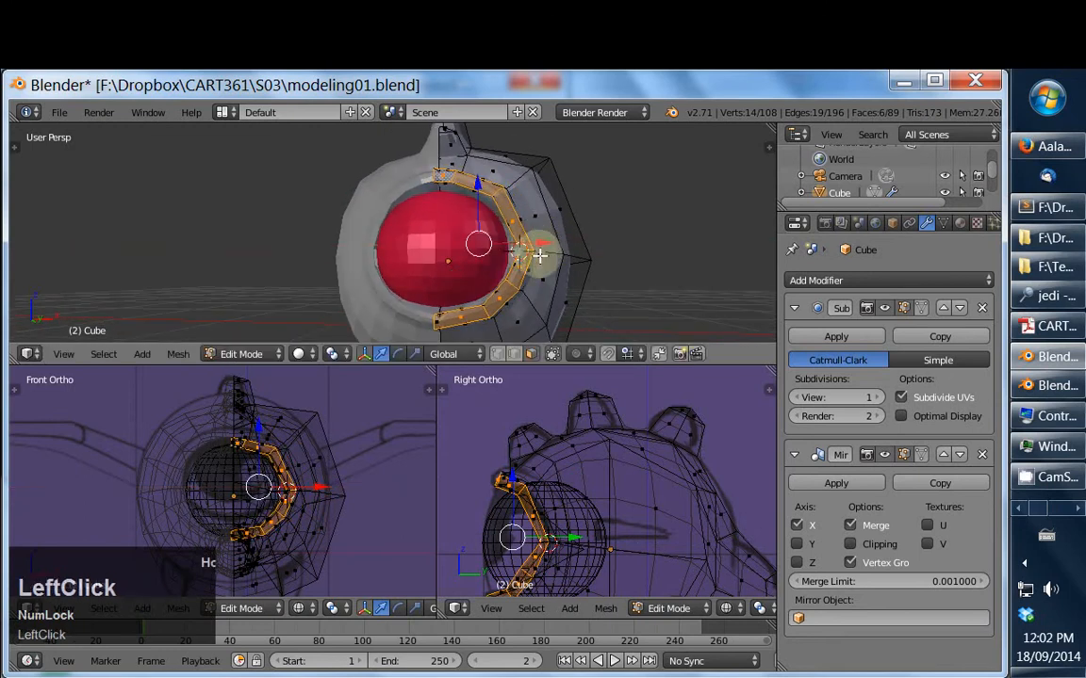
pyautogui.hotkey('ctrl', 'z')
pyautogui.moveTo(532, 271); pyautogui.dragTo(469, 295, button='middle')
# Select the three upper rim faces, extrude them and move them downward to form an upper eyelid
pyautogui.rightClick(431, 196)
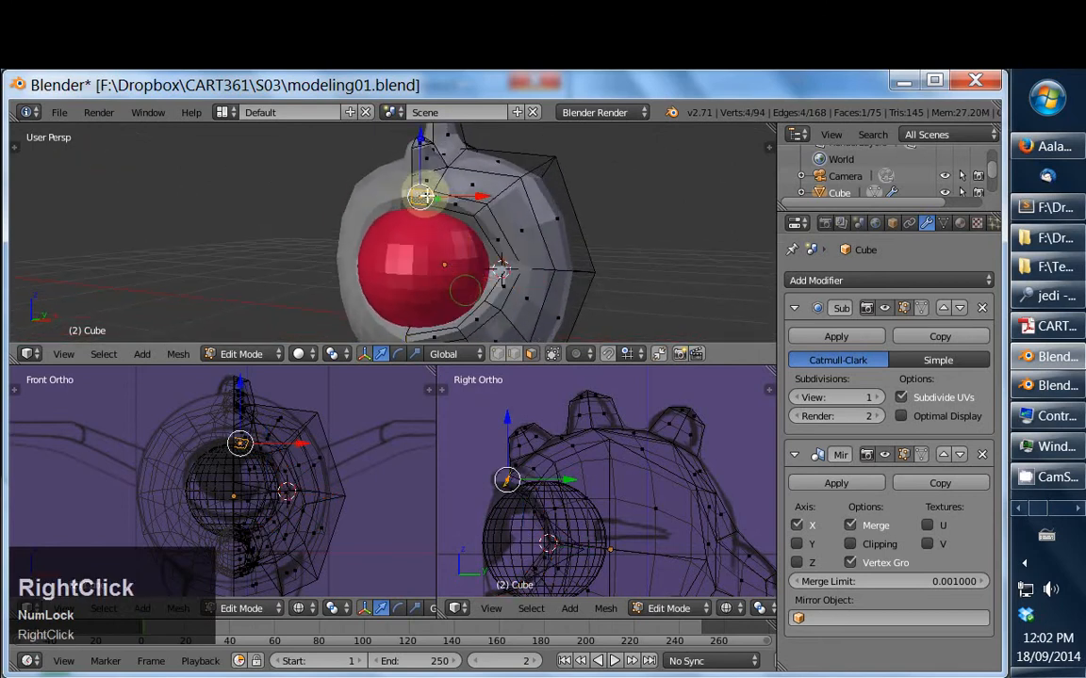
pyautogui.keyDown('shift'); pyautogui.rightClick(454, 201); pyautogui.keyUp('shift')
pyautogui.keyDown('shift'); pyautogui.rightClick(495, 244); pyautogui.keyUp('shift')
pyautogui.moveTo(490, 240); pyautogui.dragTo(373, 231, button='middle')
pyautogui.press('e')
pyautogui.press('g')
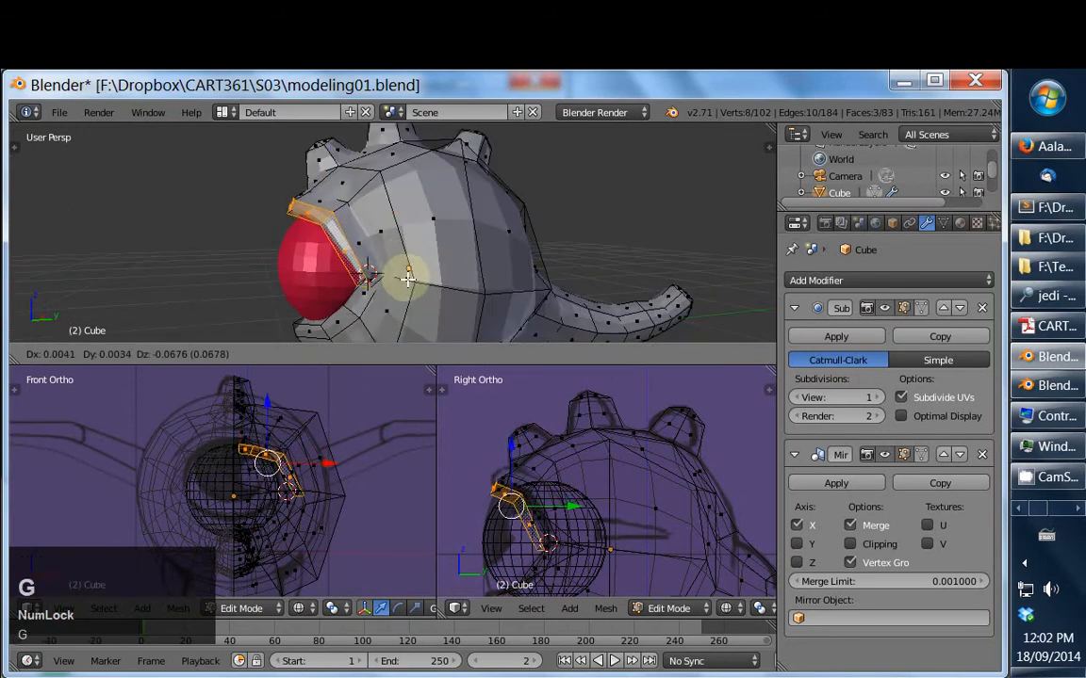
pyautogui.click(434, 278)
pyautogui.press('r')
pyautogui.rightClick(433, 274)
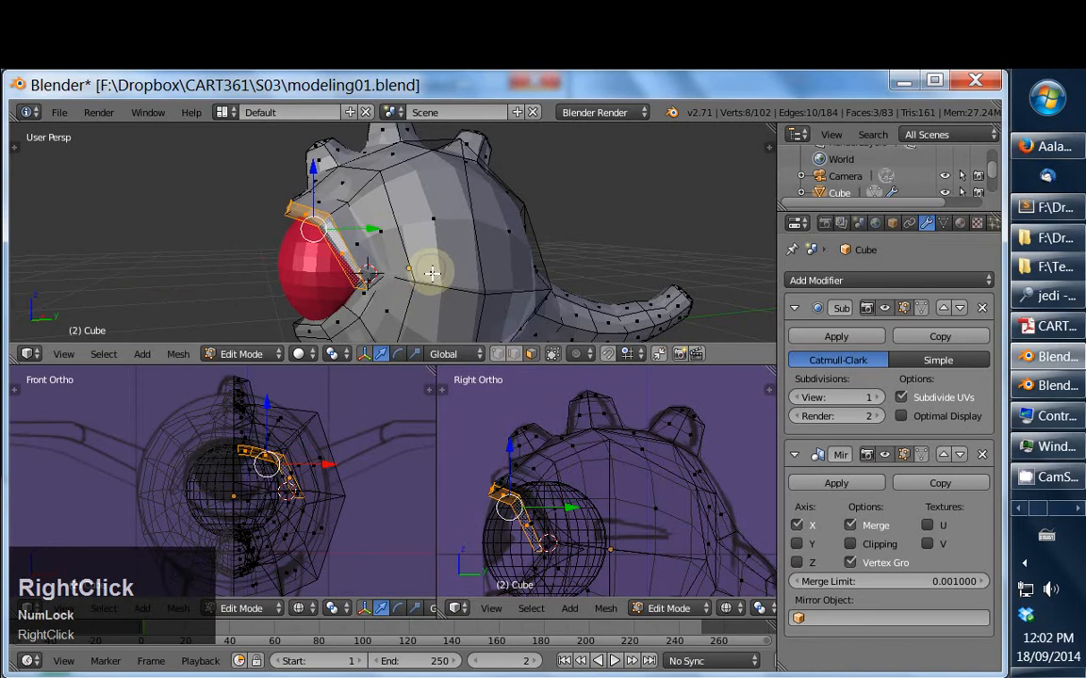
pyautogui.press('r')
pyautogui.rightClick(415, 290)
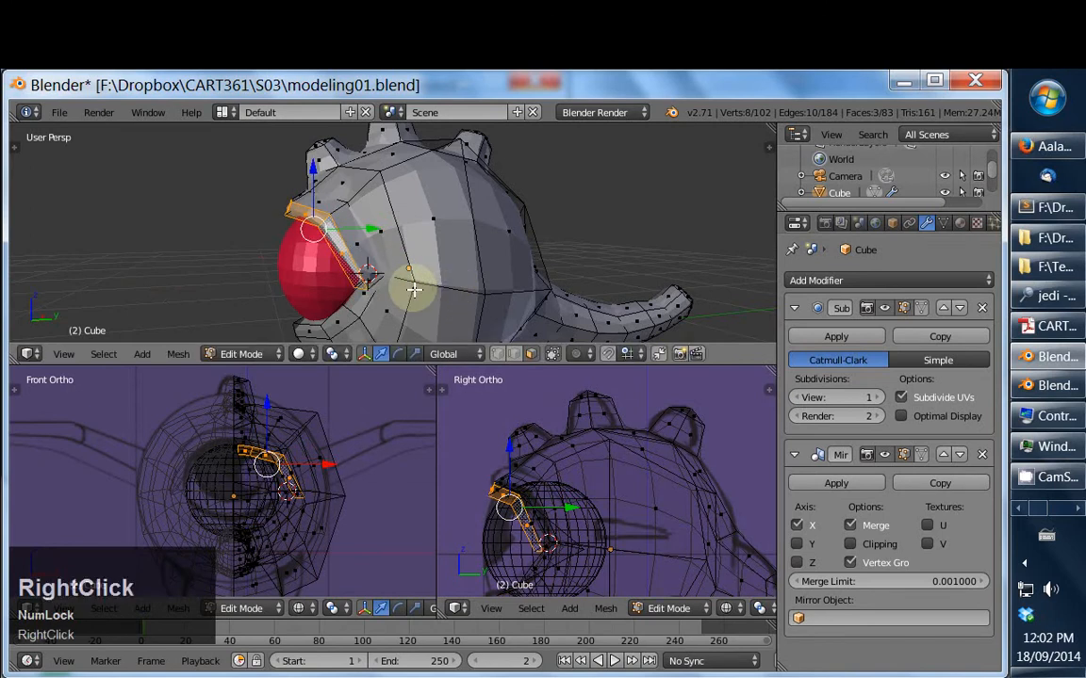
pyautogui.press('KP_3')
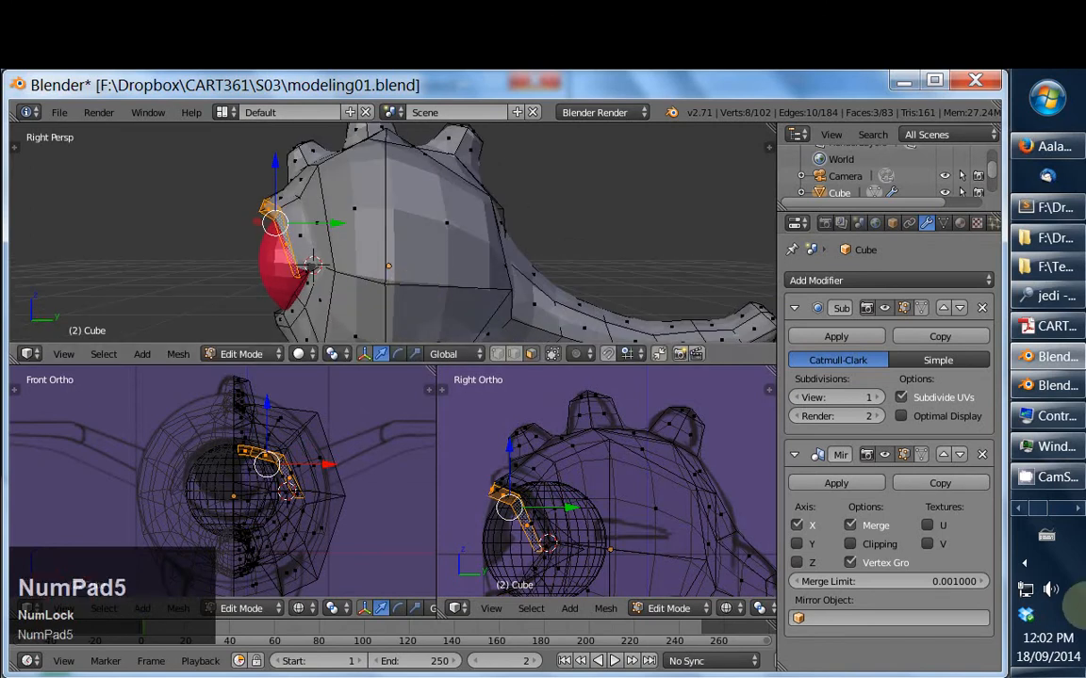
# Delete the upper eyelid's extruded side face at the mirror centre line
pyautogui.moveTo(443, 275); pyautogui.dragTo(527, 230, button='middle')
pyautogui.rightClick(534, 232)
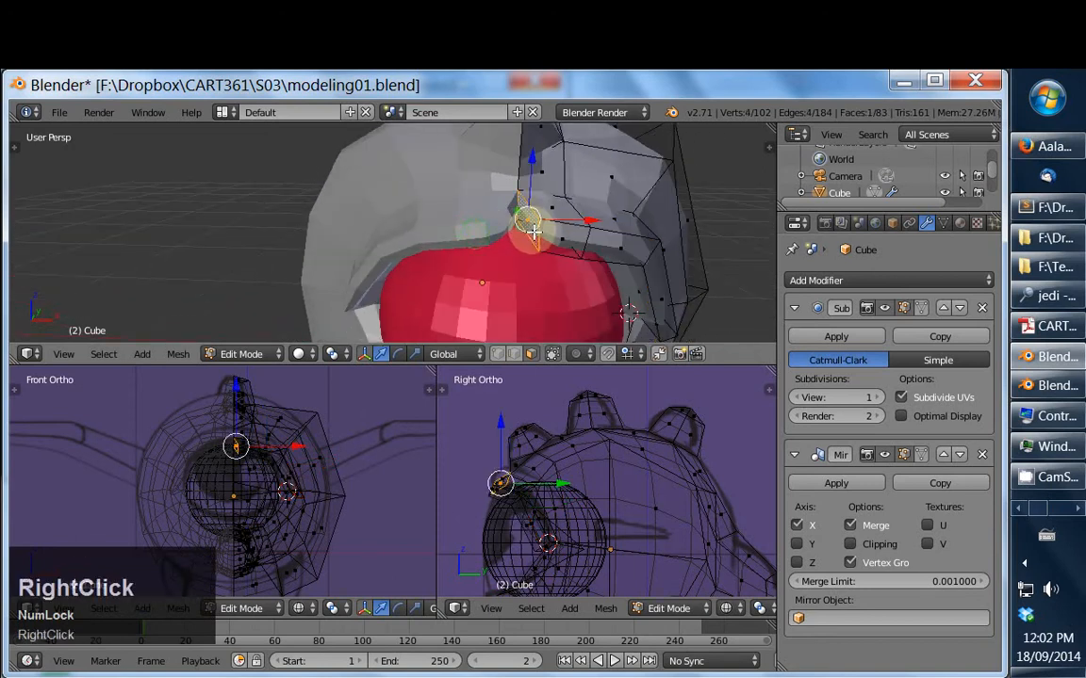
pyautogui.press('x')
pyautogui.click(549, 227)
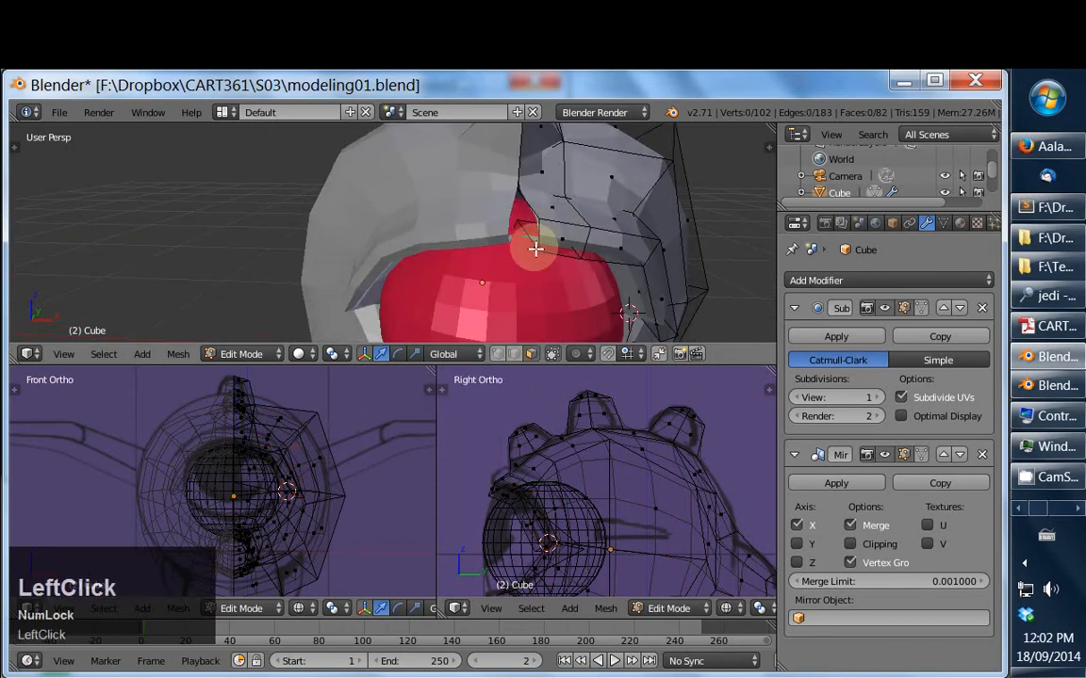
# Switch to edge selection and move the upper eyelid's inner edge along X onto the mirror centre line
pyautogui.hotkey('ctrl', 'Tab')
pyautogui.click(481, 234)
pyautogui.rightClick(567, 235)
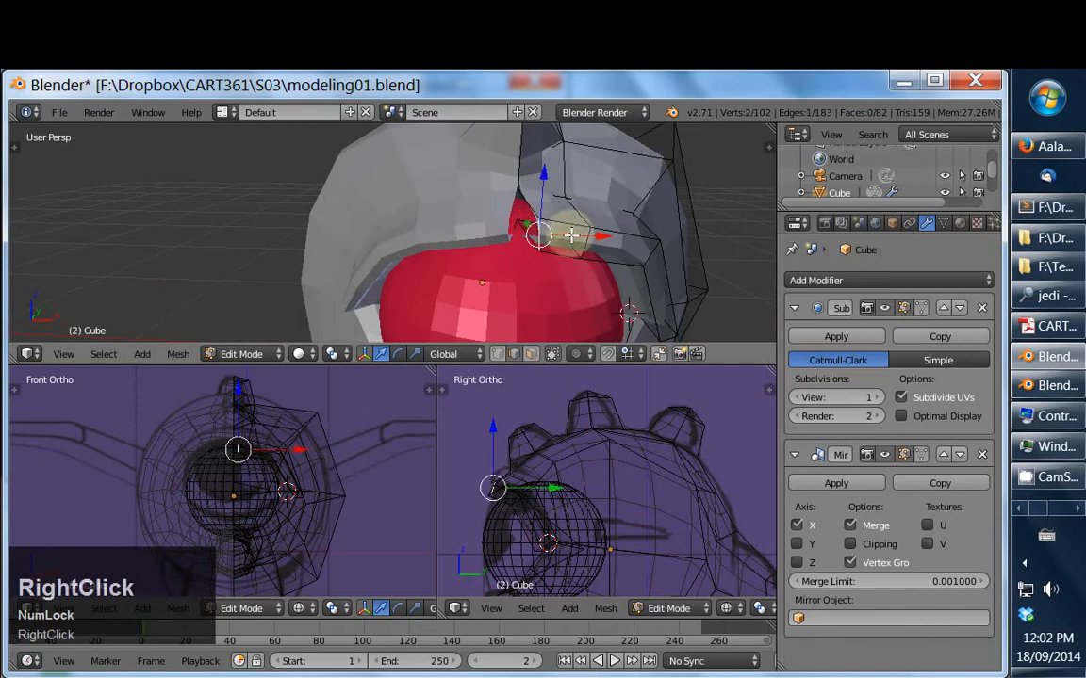
pyautogui.moveTo(567, 235); pyautogui.dragTo(559, 237)
# Select the two short edges at the upper eyelid's outer corner and merge them with Edge Collapse
pyautogui.moveTo(559, 236); pyautogui.dragTo(383, 242, button='middle')
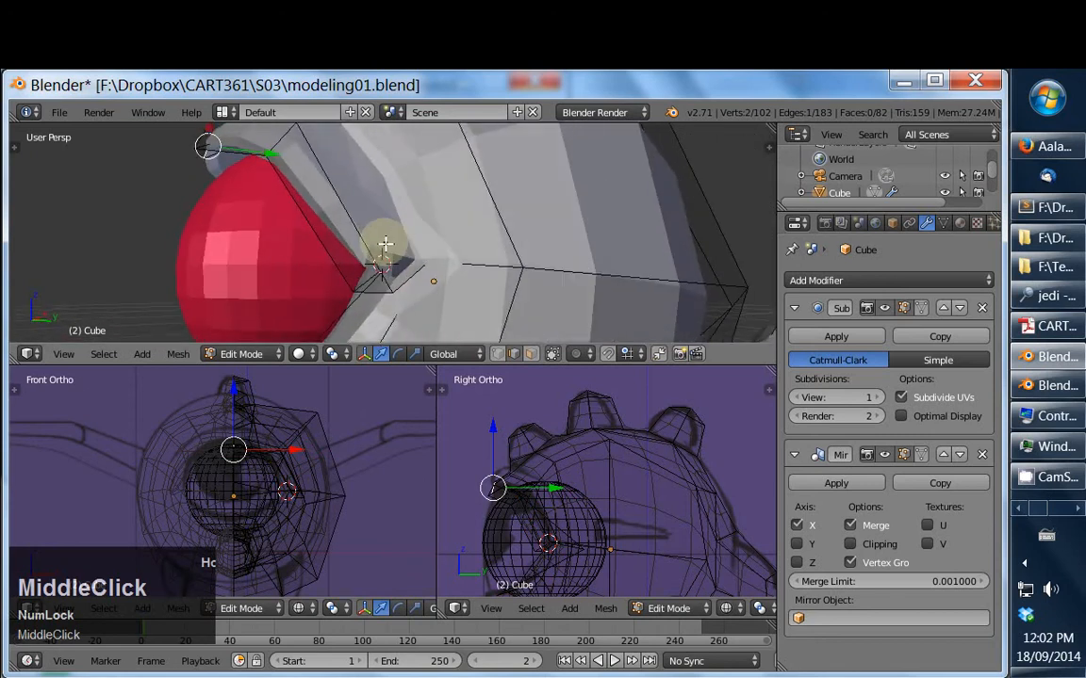
pyautogui.hotkey('ctrl', 'Tab')
pyautogui.click(355, 294)
pyautogui.keyDown('shift'); pyautogui.rightClick(367, 292); pyautogui.keyUp('shift')
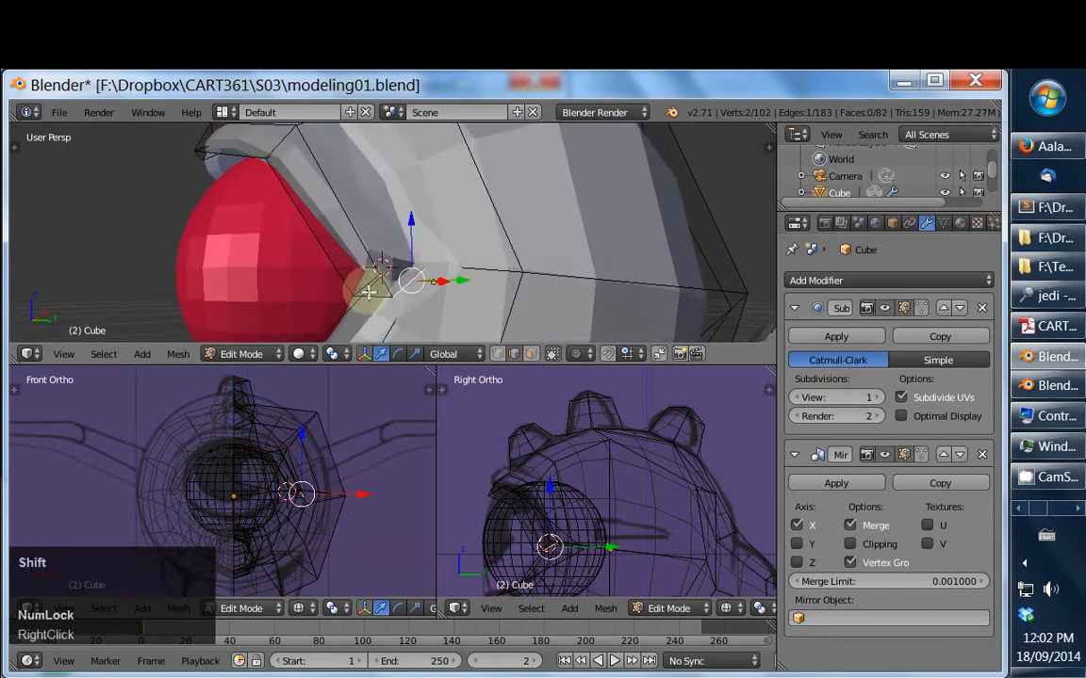
pyautogui.press('space')
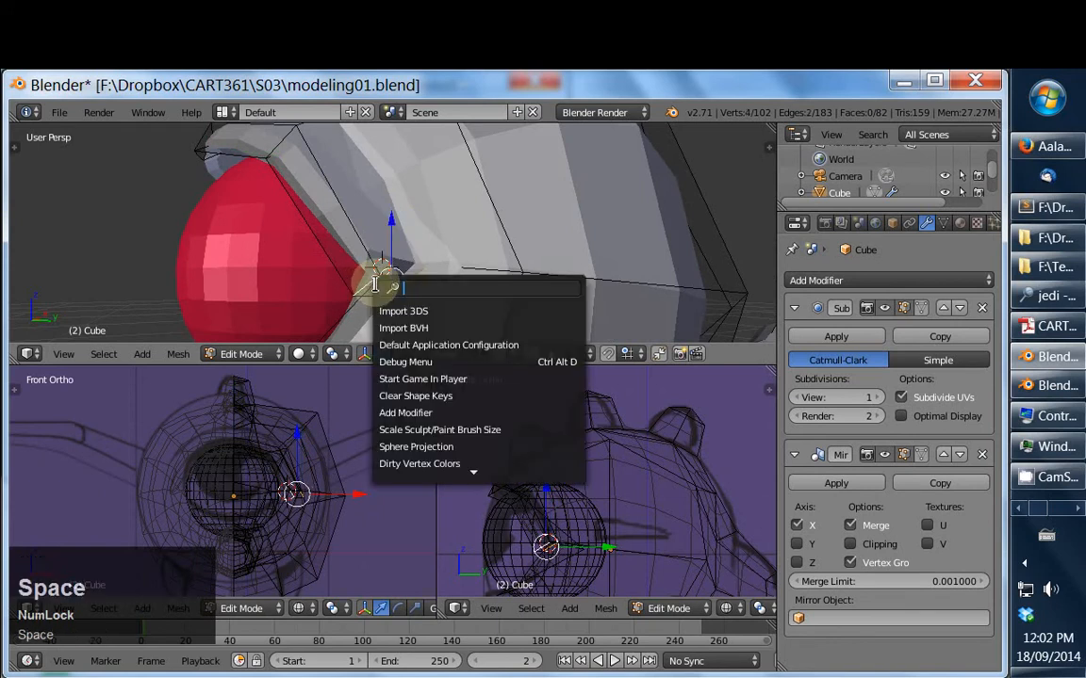
pyautogui.write('colla')
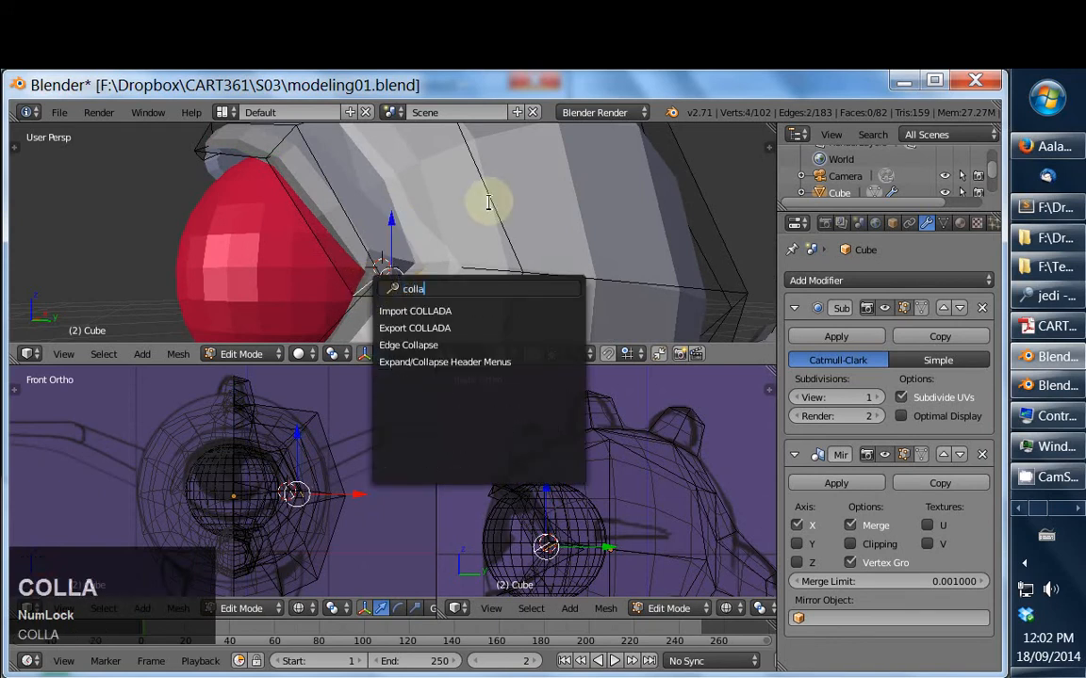
pyautogui.click(412, 346)
# Select the three lower rim faces and extrude them to form a lower eyelid
pyautogui.moveTo(407, 299); pyautogui.dragTo(495, 307, button='middle')
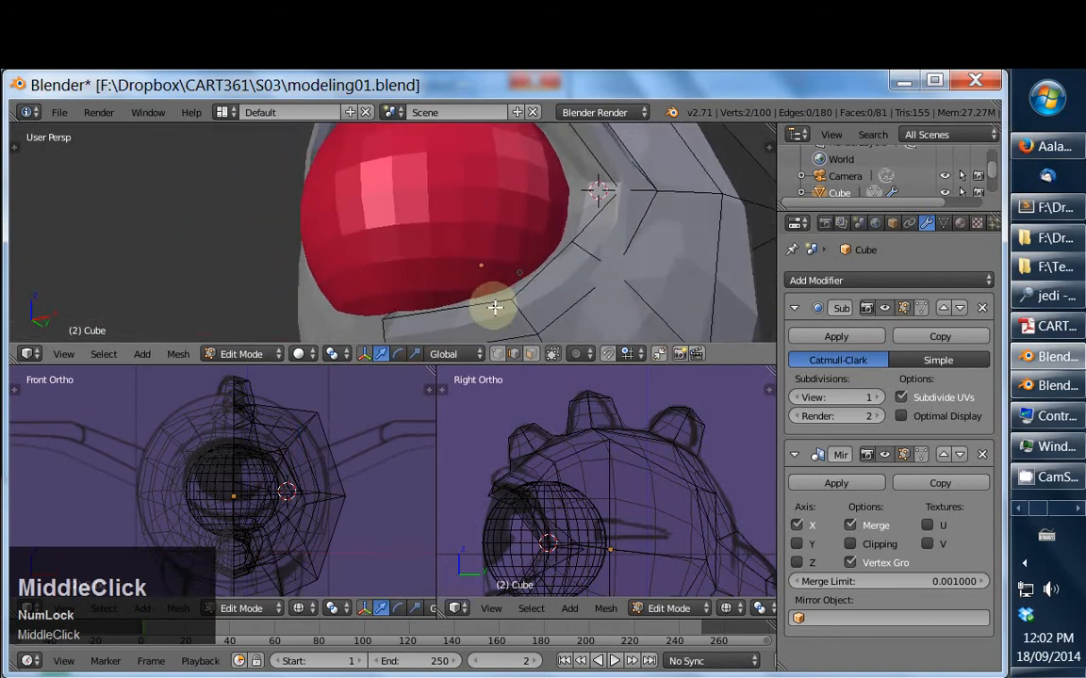
pyautogui.keyDown('shift'); pyautogui.rightClick(563, 288); pyautogui.keyUp('shift')
pyautogui.keyDown('shift'); pyautogui.rightClick(554, 250); pyautogui.keyUp('shift')
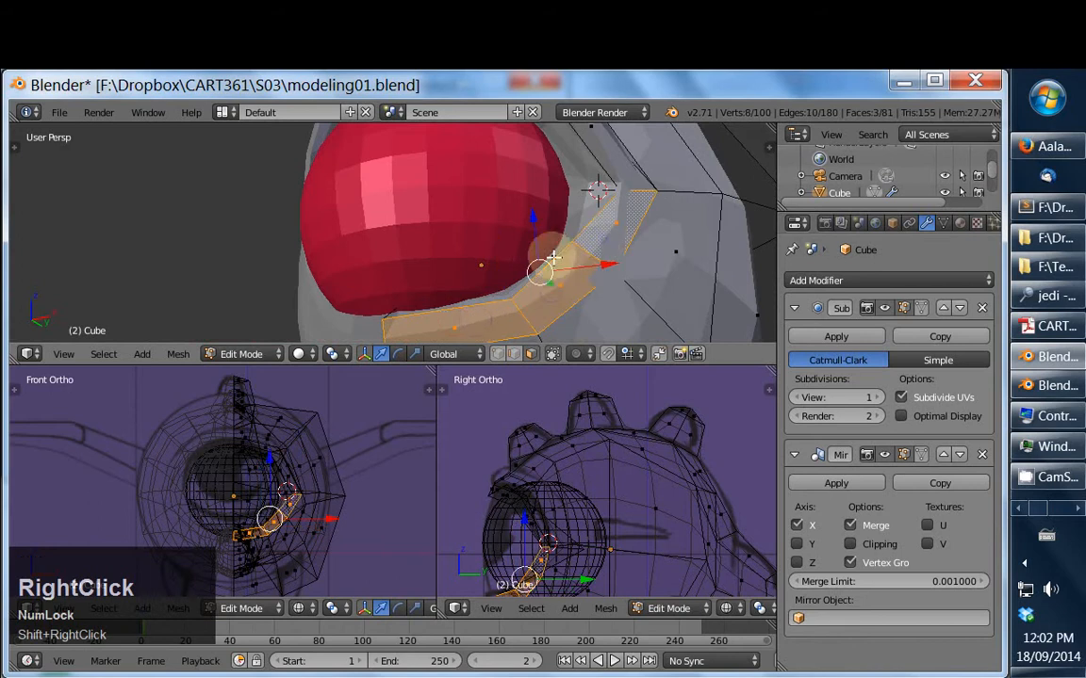
pyautogui.keyDown('ctrl'); pyautogui.moveTo(554, 250); pyautogui.dragTo(496, 262, button='middle'); pyautogui.keyUp('ctrl')
pyautogui.press('e')
pyautogui.click(327, 252)
# Delete the lower eyelid's side face at the centre line and shift the three lid faces inward along X to the mirror plane
pyautogui.rightClick(502, 298)
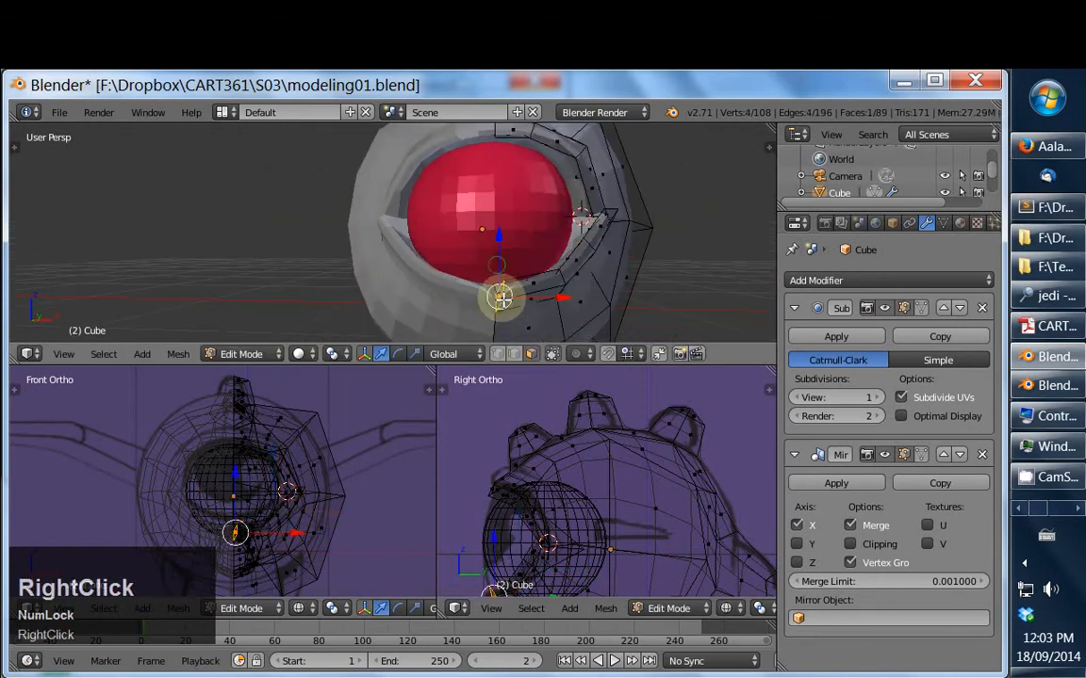
pyautogui.press('x')
pyautogui.click(501, 301)
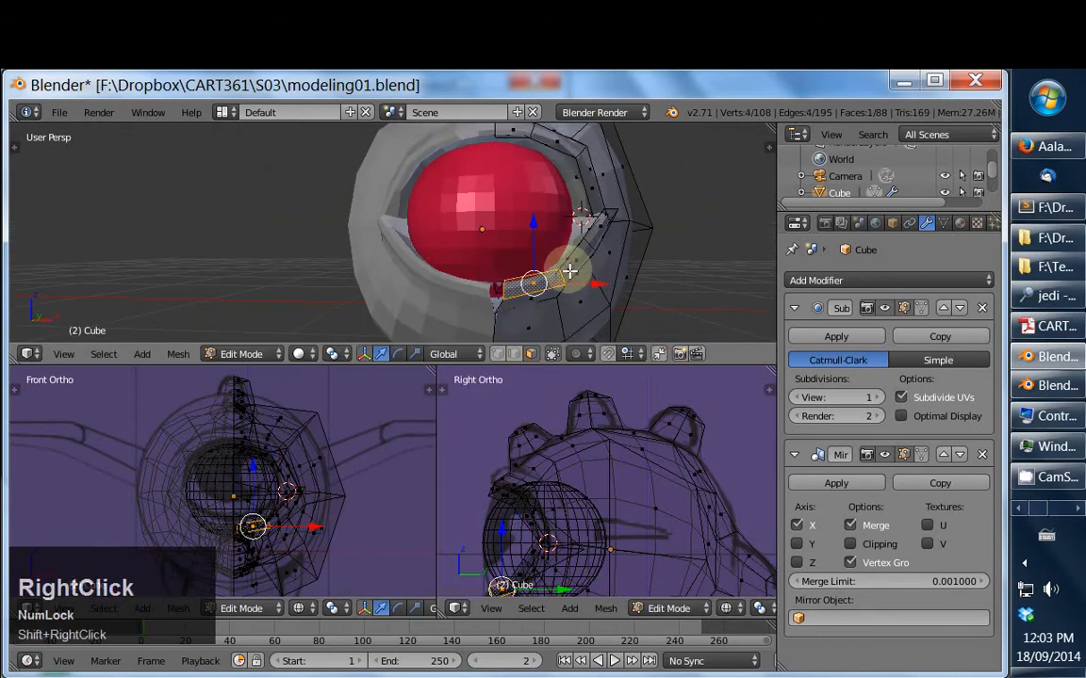
pyautogui.keyDown('shift'); pyautogui.rightClick(599, 238); pyautogui.keyUp('shift')
pyautogui.moveTo(626, 256); pyautogui.dragTo(614, 256)
# Hide the subdivision preview in edit mode and move the lower eyelid's outermost face slightly downward and forward
pyautogui.moveTo(612, 258); pyautogui.dragTo(477, 286, button='middle')
pyautogui.click(903, 308)
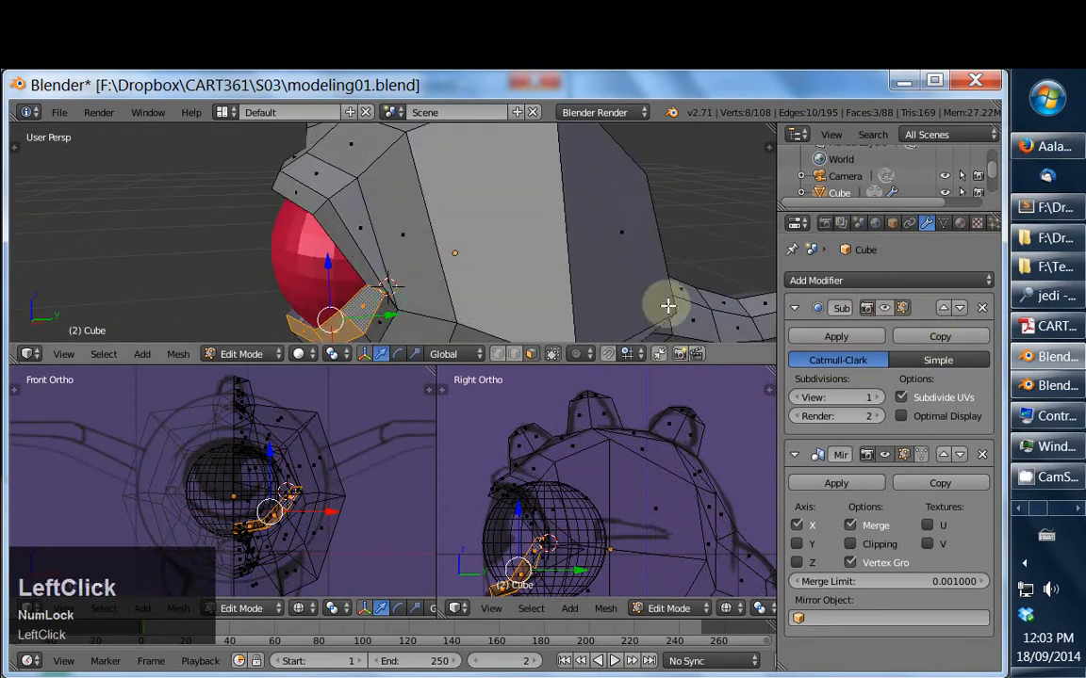
pyautogui.keyDown('ctrl'); pyautogui.moveTo(669, 305); pyautogui.dragTo(441, 215, button='middle'); pyautogui.keyUp('ctrl')
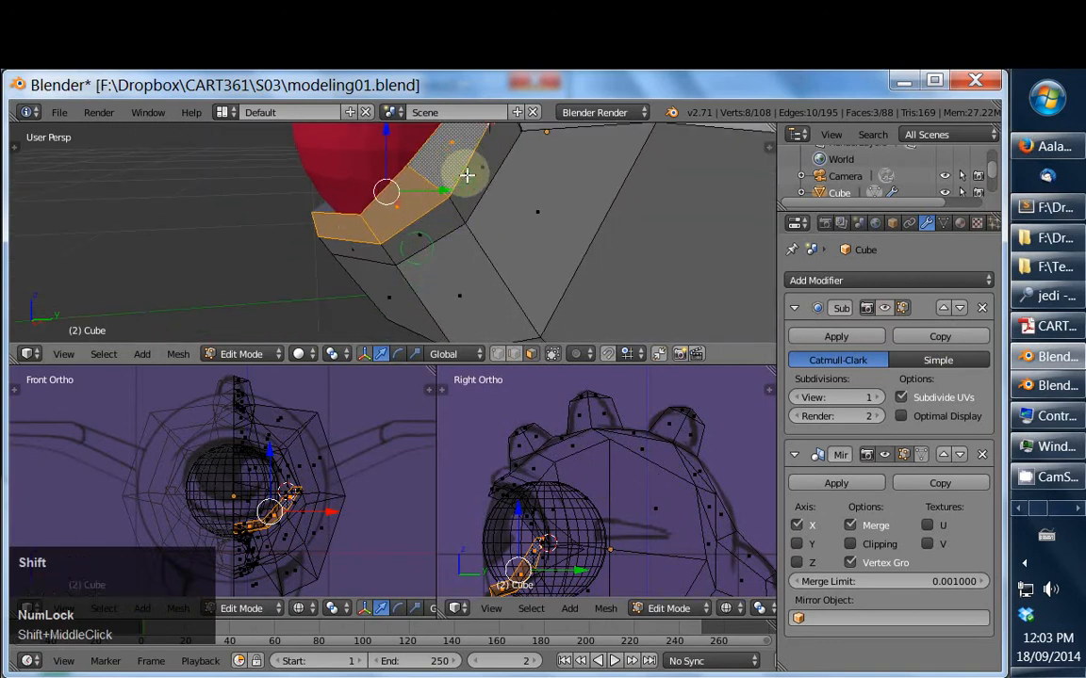
pyautogui.moveTo(466, 174); pyautogui.dragTo(431, 250, button='middle')
pyautogui.rightClick(430, 246)
pyautogui.press('g')
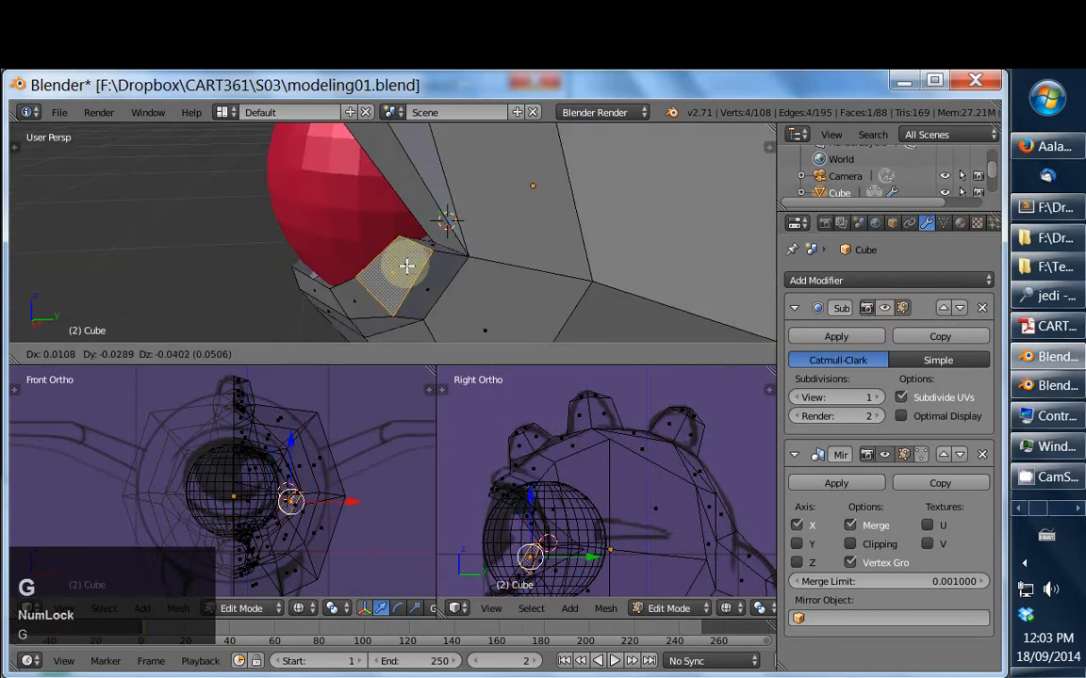
pyautogui.click(416, 264)
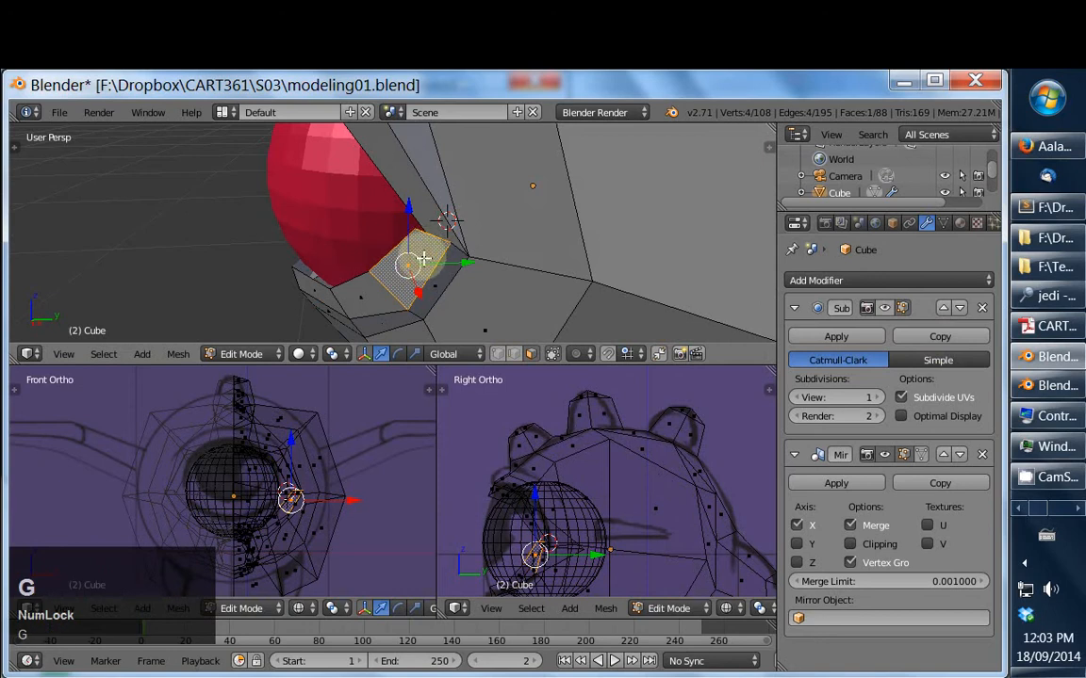
pyautogui.click(439, 266)
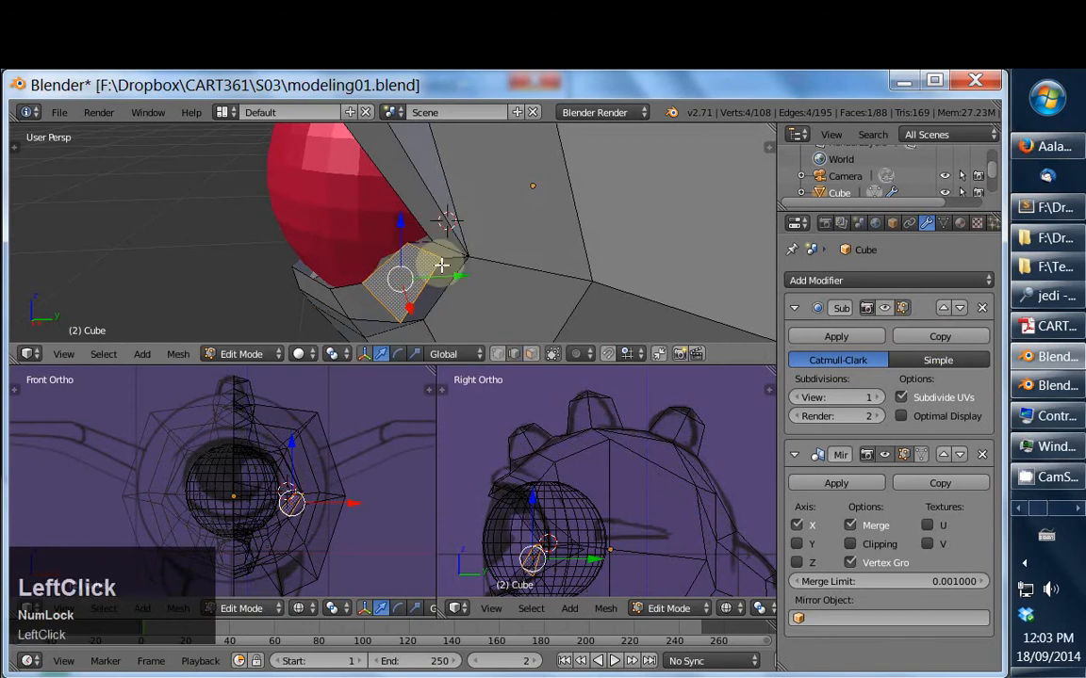
# Collapse the two short edges at the lower eyelid's outer corner with Edge Collapse and show the subdivided surface again
pyautogui.rightClick(453, 261)
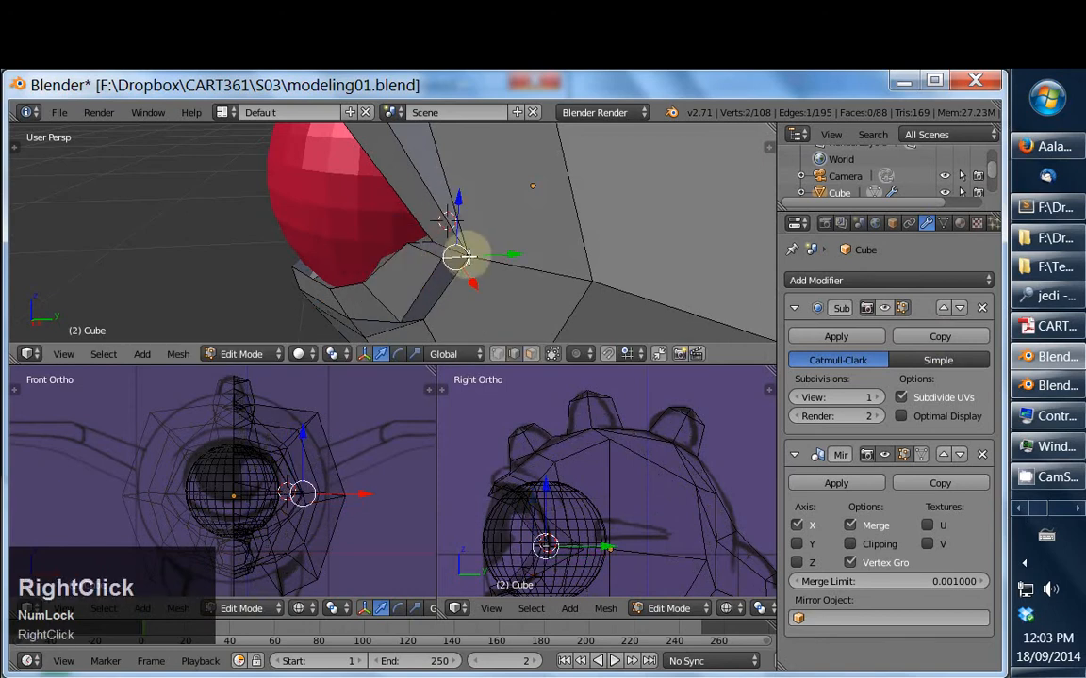
pyautogui.press('space')
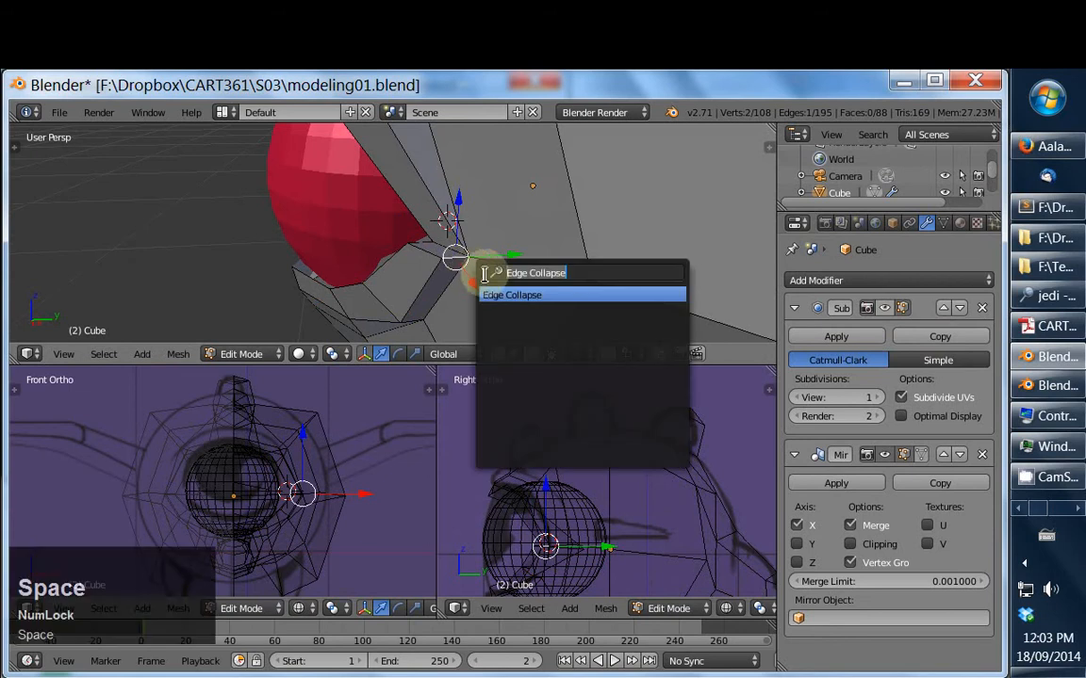
pyautogui.click(514, 295)
pyautogui.press('space')
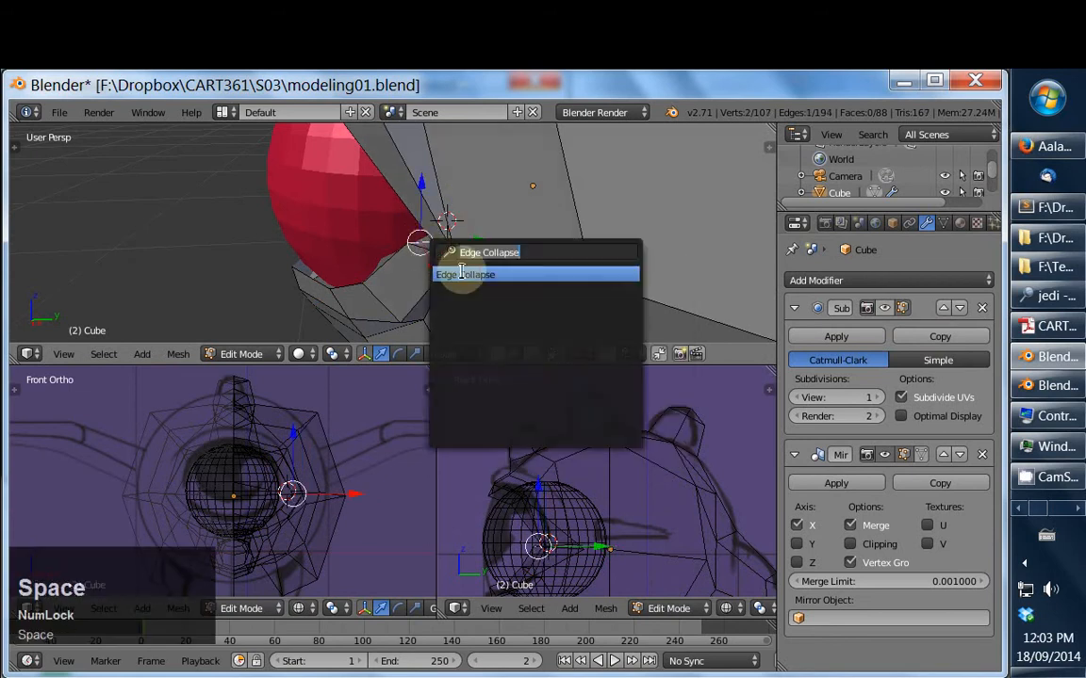
pyautogui.click(460, 272)
pyautogui.moveTo(404, 289); pyautogui.dragTo(569, 258, button='middle')
pyautogui.click(637, 277)
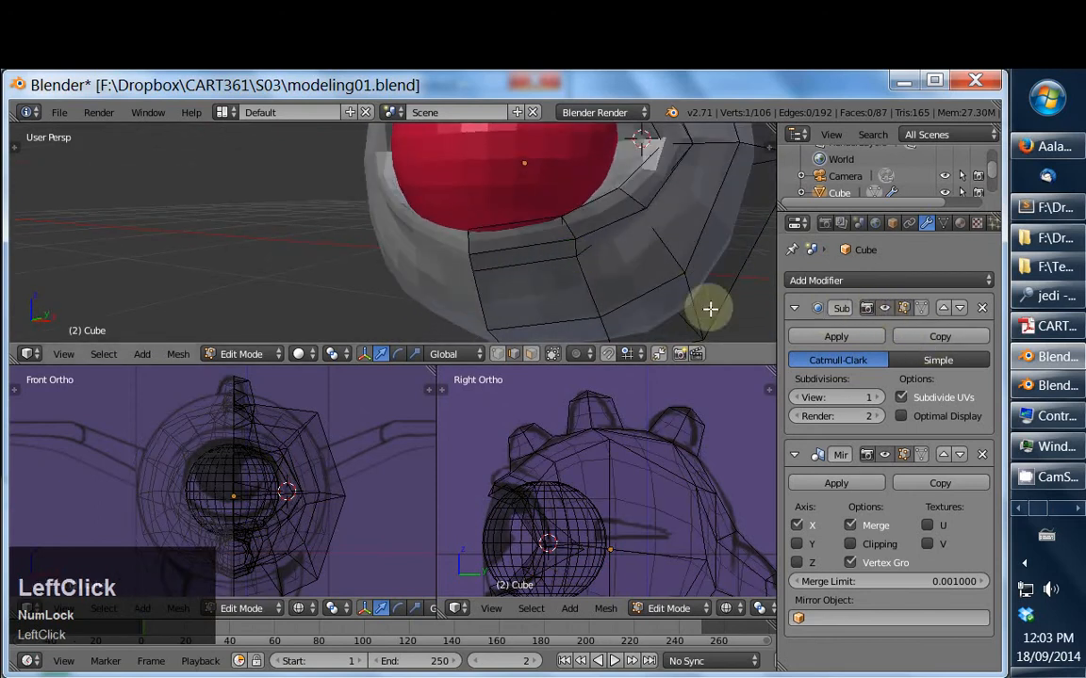
# Try moving the edge at the eye's outer corner inward along X, and undo it
pyautogui.moveTo(637, 277); pyautogui.dragTo(543, 307, button='middle')
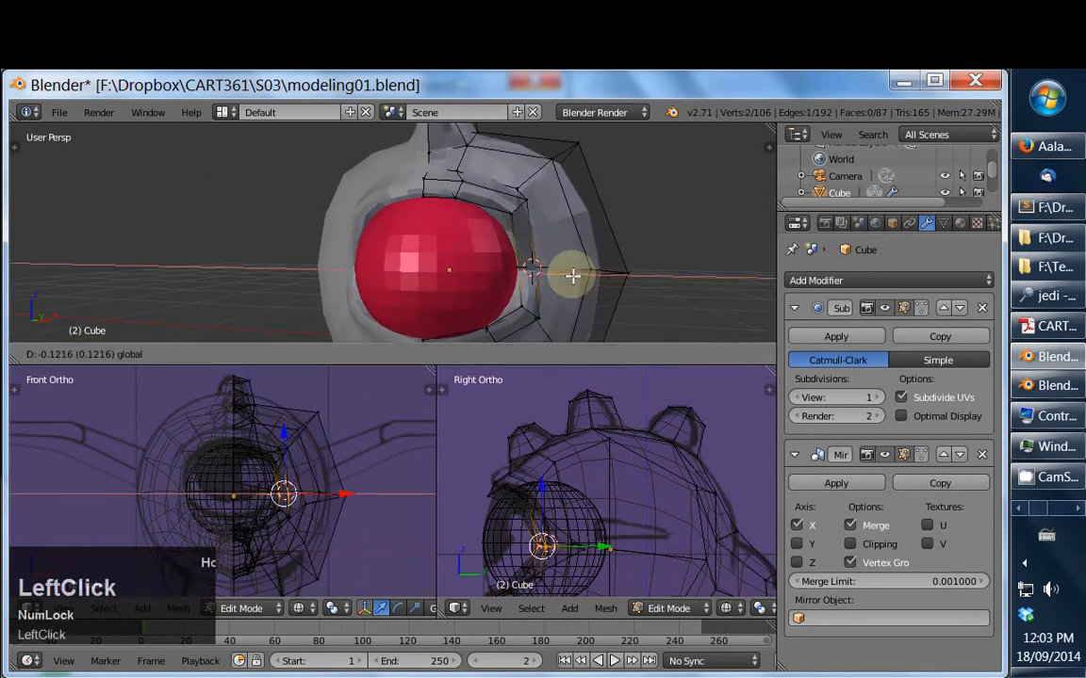
pyautogui.click(608, 279)
pyautogui.hotkey('ctrl', 'z')
# Examine the eye sphere and the eyelid mesh around it, switching between object and edit mode and between wireframe and solid display
pyautogui.press('Tab')
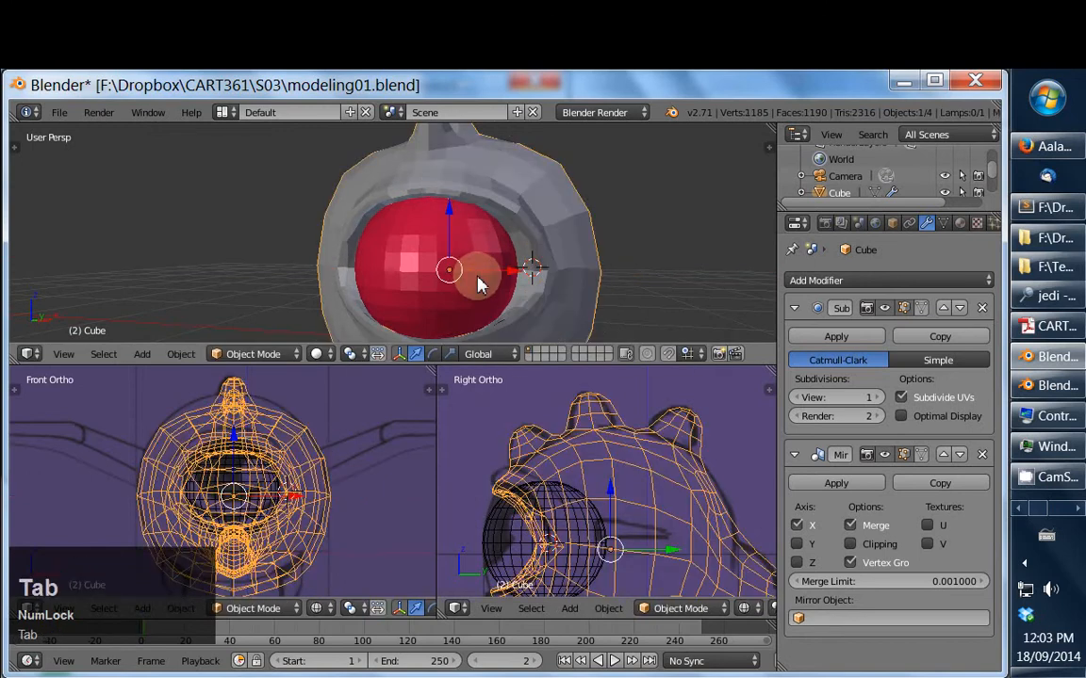
pyautogui.rightClick(477, 285)
pyautogui.press('Tab')
pyautogui.press('Tab')
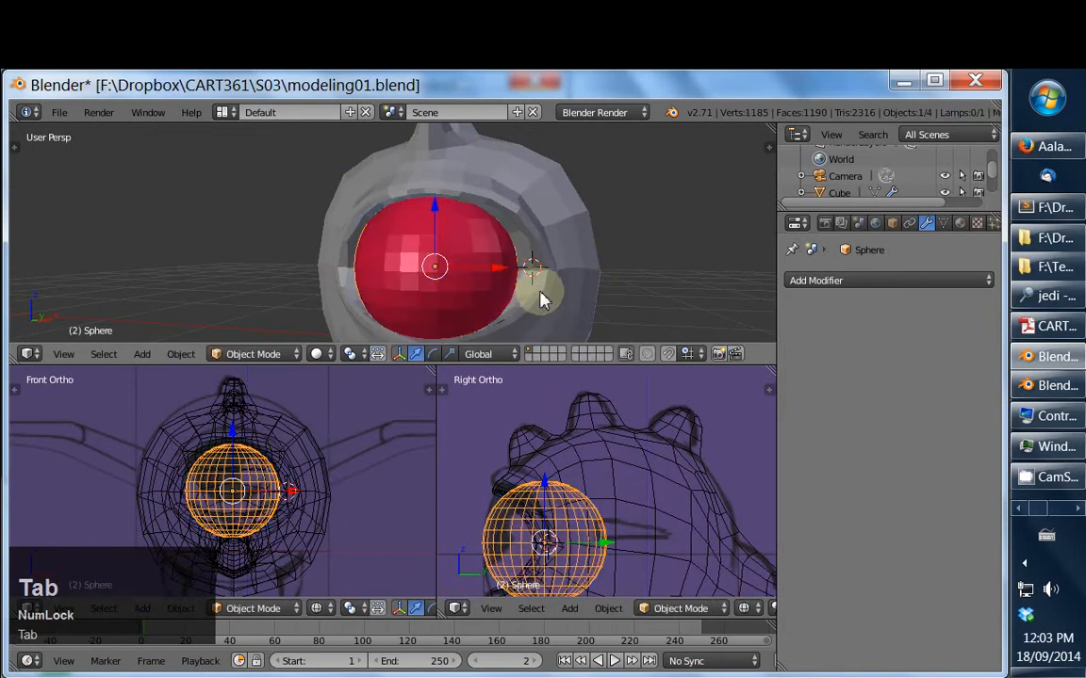
pyautogui.rightClick(539, 294)
pyautogui.press('Tab')
pyautogui.moveTo(538, 294)
pyautogui.mouseDown(button='middle')
pyautogui.moveTo(528, 243)
pyautogui.moveTo(601, 314)
pyautogui.moveTo(553, 336)
pyautogui.moveTo(458, 271)
pyautogui.moveTo(451, 233)
pyautogui.moveTo(472, 213)
pyautogui.moveTo(484, 223)
pyautogui.moveTo(507, 295)
pyautogui.moveTo(613, 291)
pyautogui.moveTo(584, 298)
pyautogui.moveTo(492, 281)
pyautogui.mouseUp(button='middle')
pyautogui.rightClick(538, 247)
pyautogui.press('z')
pyautogui.rightClick(514, 307)
pyautogui.press('z')
pyautogui.press('Tab')
# Try to widen the eye sphere by scaling it along the global X axis
pyautogui.rightClick(491, 282)
pyautogui.press('x')
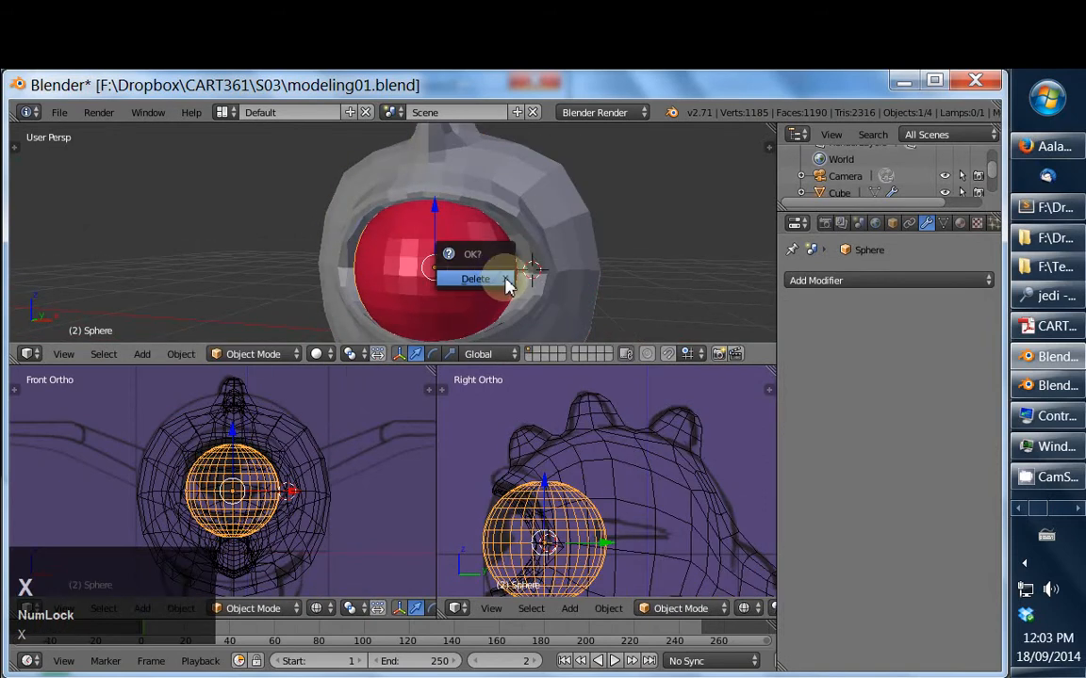
pyautogui.press('s')
pyautogui.press('x')
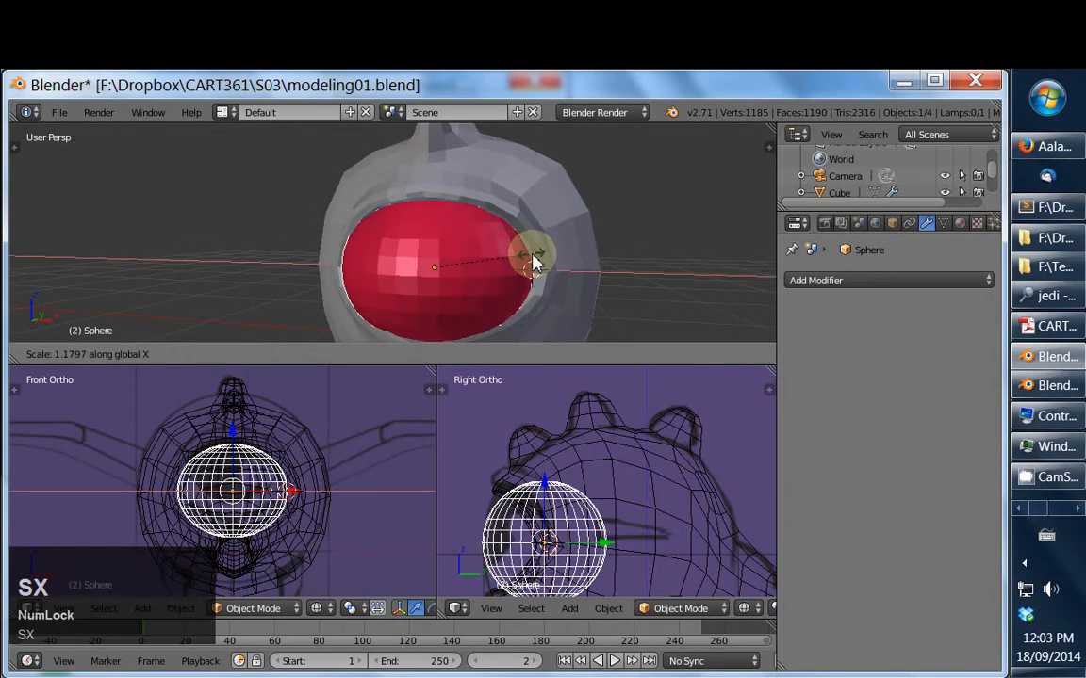
pyautogui.rightClick(565, 283)
pyautogui.moveTo(565, 282); pyautogui.dragTo(478, 285, button='middle')
pyautogui.press('Tab')
pyautogui.press('Tab')
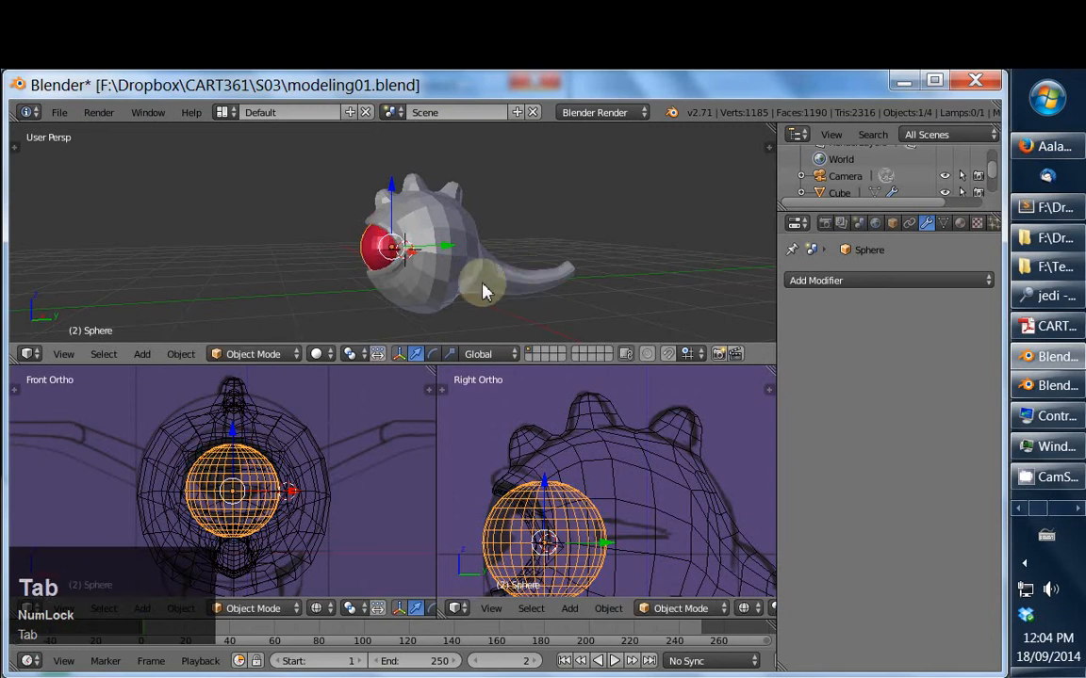
# Edit the body mesh and raise the three vertices on the belly's lowest edge slightly along Z
pyautogui.rightClick(485, 287)
pyautogui.press('Tab')
pyautogui.keyDown('shift'); pyautogui.moveTo(585, 431); pyautogui.dragTo(398, 241, button='middle'); pyautogui.keyUp('shift')
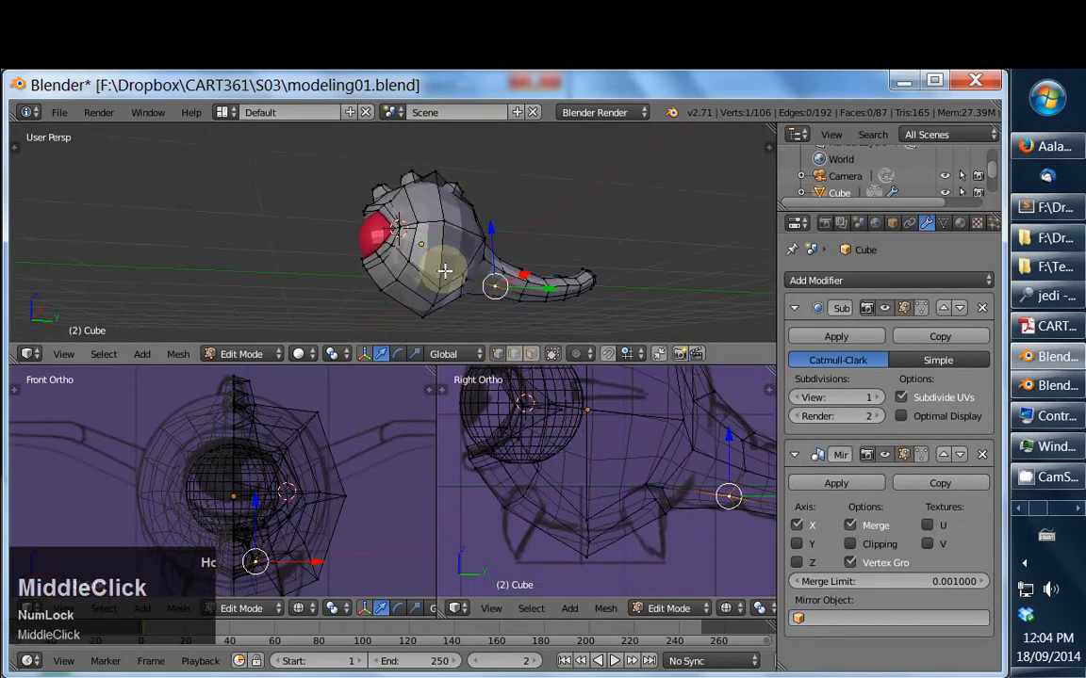
pyautogui.press('a')
pyautogui.press('b')
pyautogui.moveTo(574, 506); pyautogui.dragTo(605, 569)
pyautogui.press('g')
pyautogui.press('z')
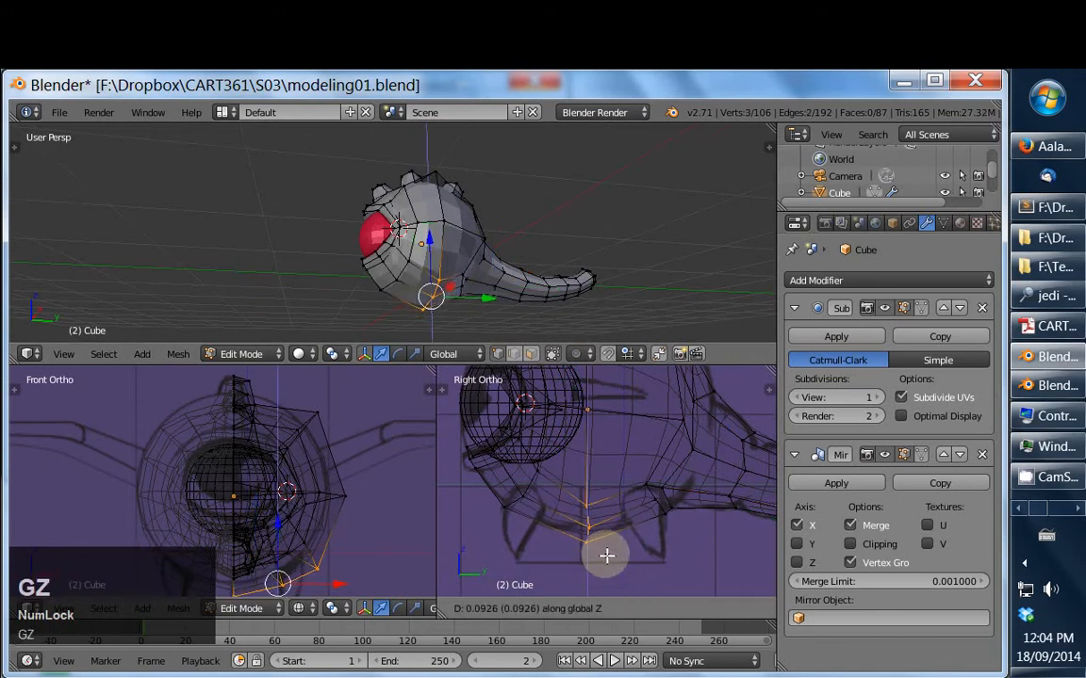
pyautogui.click(609, 547)
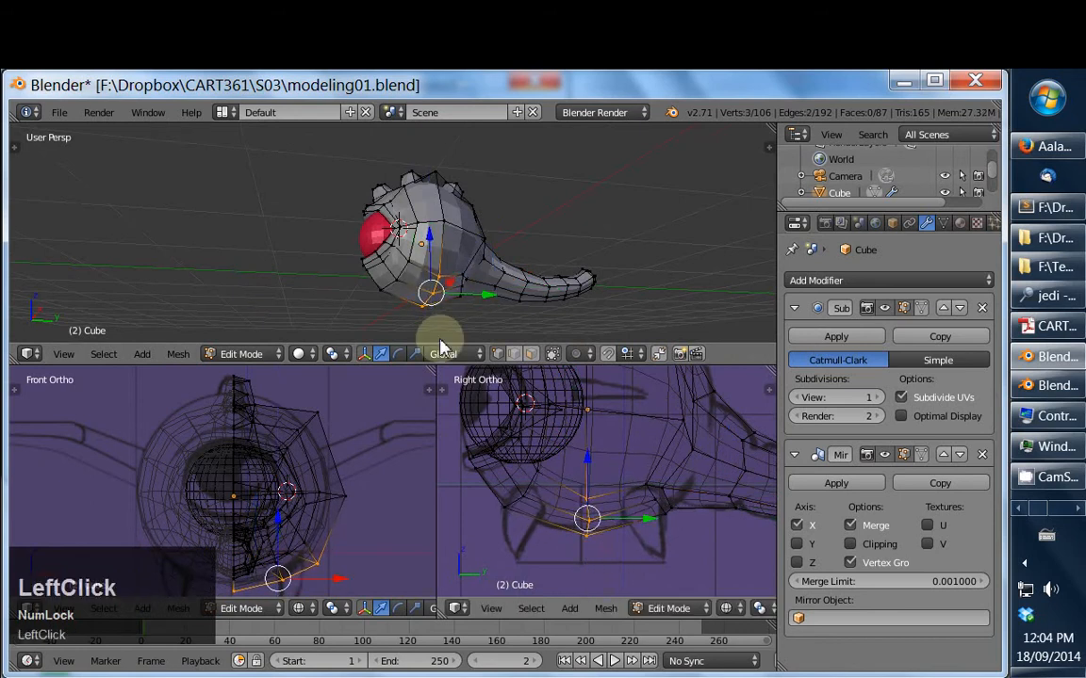
# Select the lower front side face in face mode, then rotate and move it toward the sketched front leg's base in the front view
pyautogui.moveTo(437, 341); pyautogui.dragTo(462, 278, button='middle')
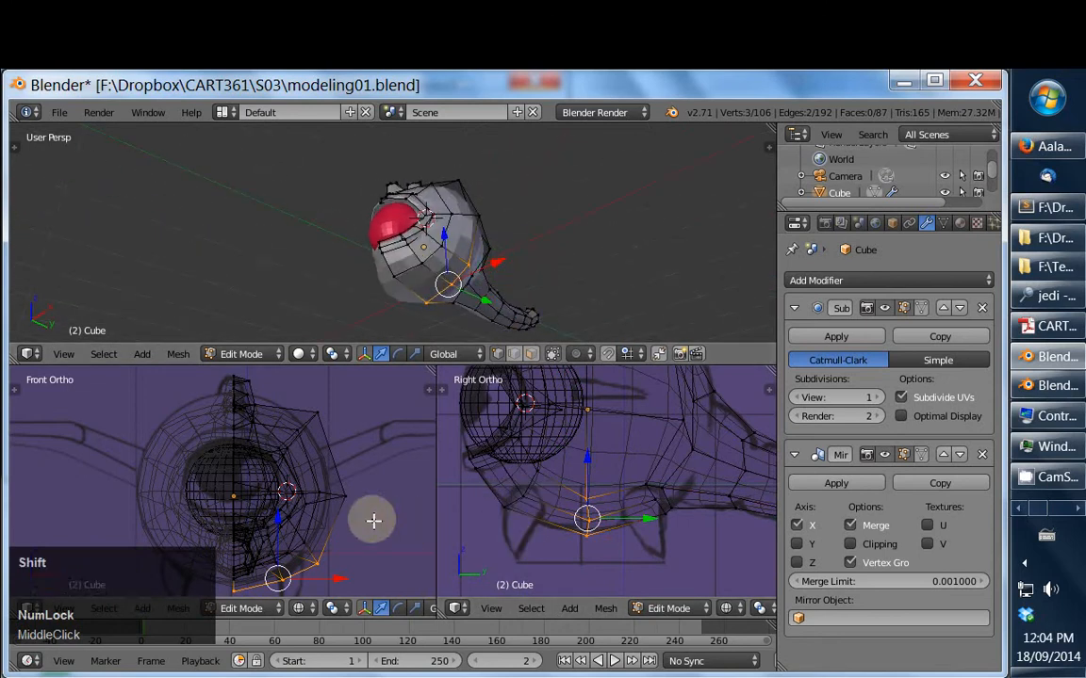
pyautogui.keyDown('shift'); pyautogui.moveTo(335, 468); pyautogui.dragTo(334, 403, button='middle'); pyautogui.keyUp('shift')
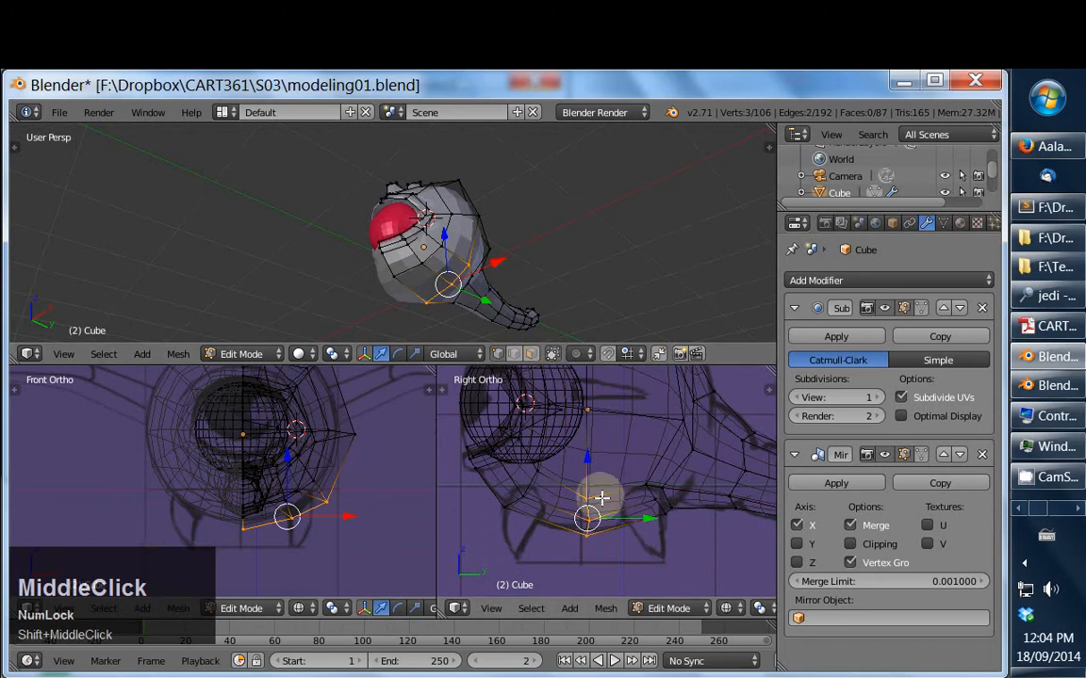
pyautogui.moveTo(471, 282); pyautogui.dragTo(469, 245, button='middle')
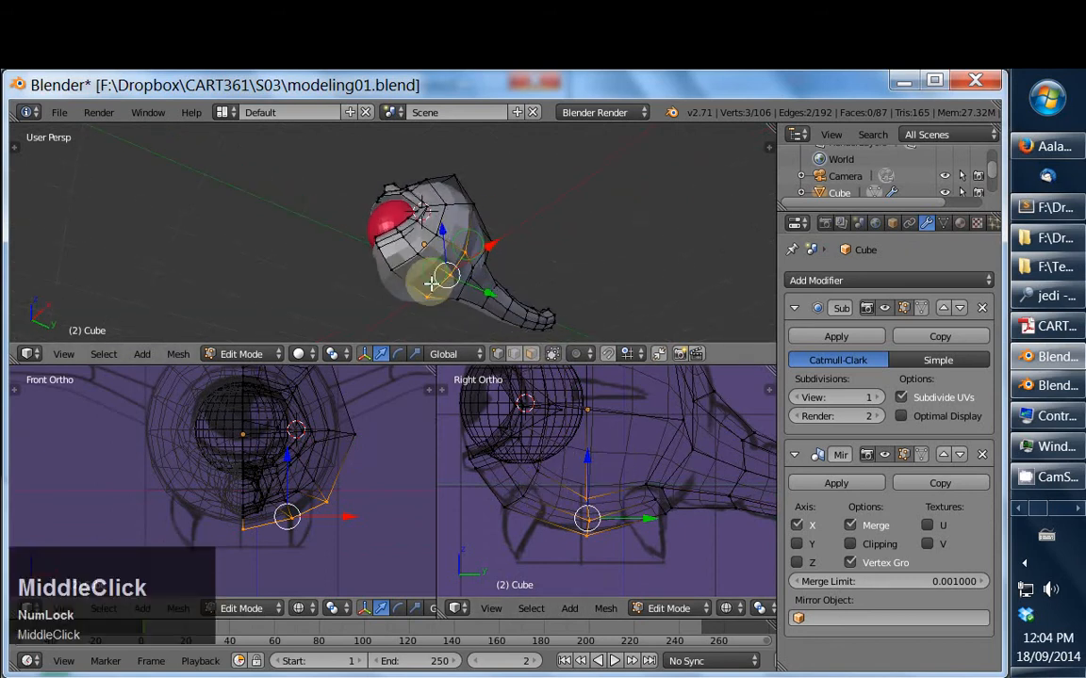
pyautogui.keyDown('ctrl'); pyautogui.moveTo(429, 283); pyautogui.dragTo(439, 262, button='middle'); pyautogui.keyUp('ctrl')
pyautogui.hotkey('ctrl', 'Tab')
pyautogui.click(426, 317)
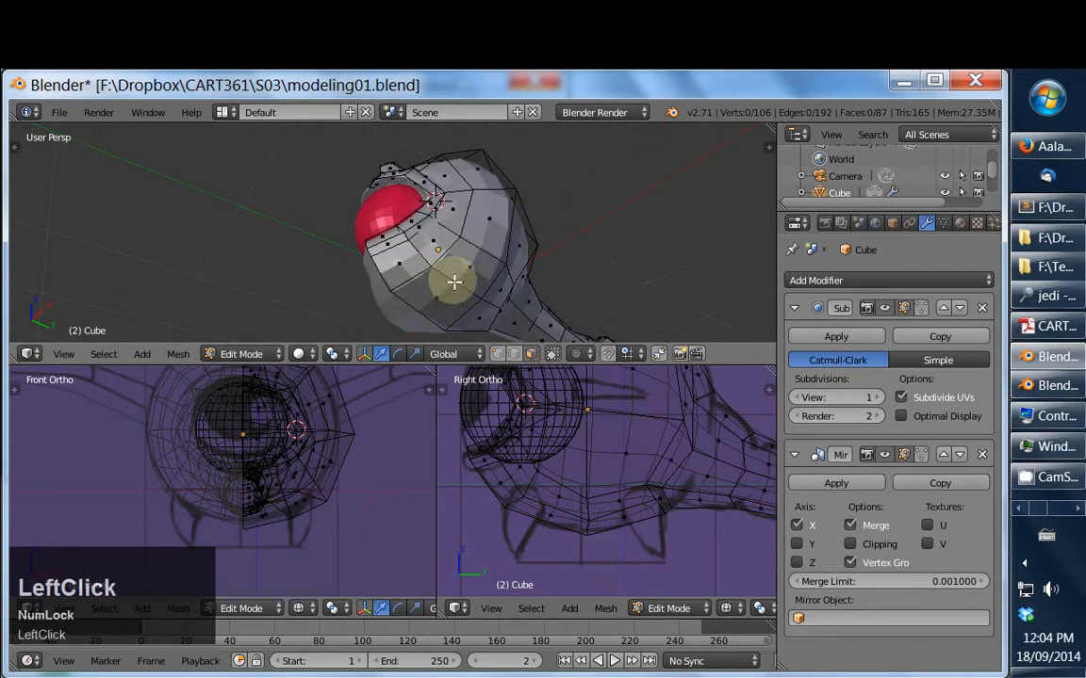
pyautogui.rightClick(455, 278)
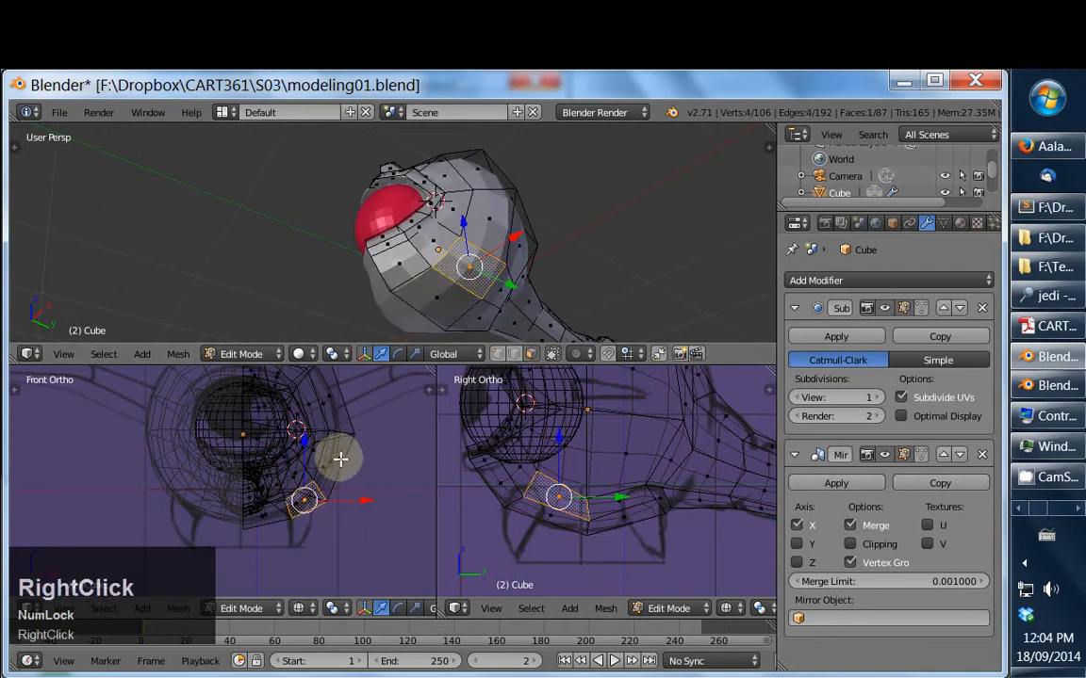
pyautogui.press('r')
pyautogui.press('g')
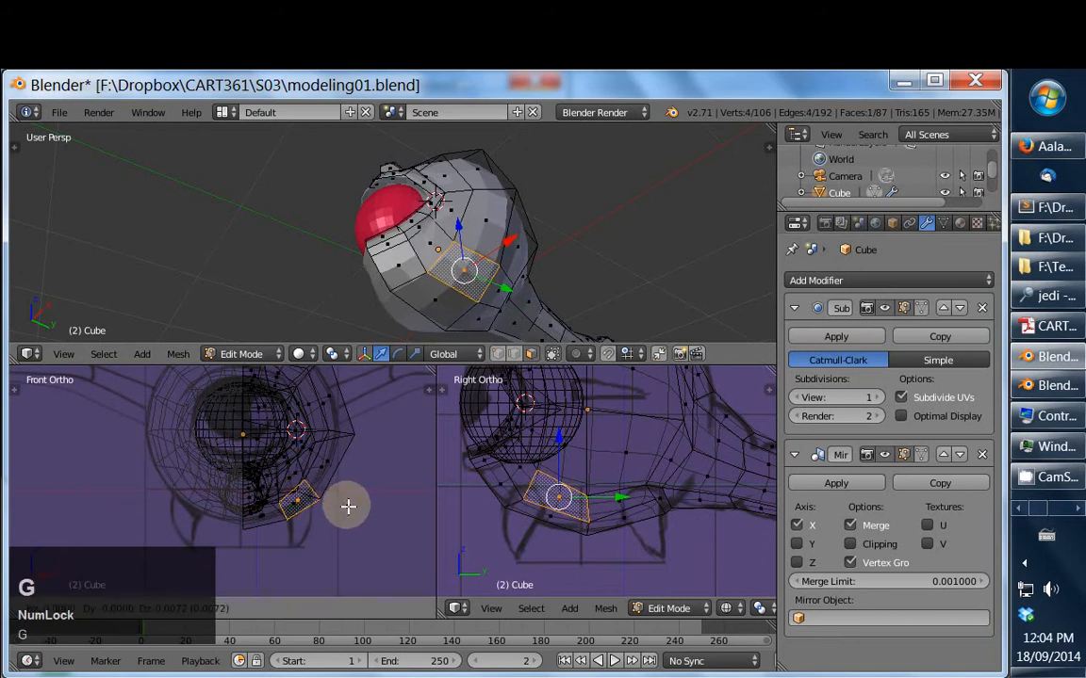
pyautogui.click(341, 502)
pyautogui.press('r')
pyautogui.press('r')
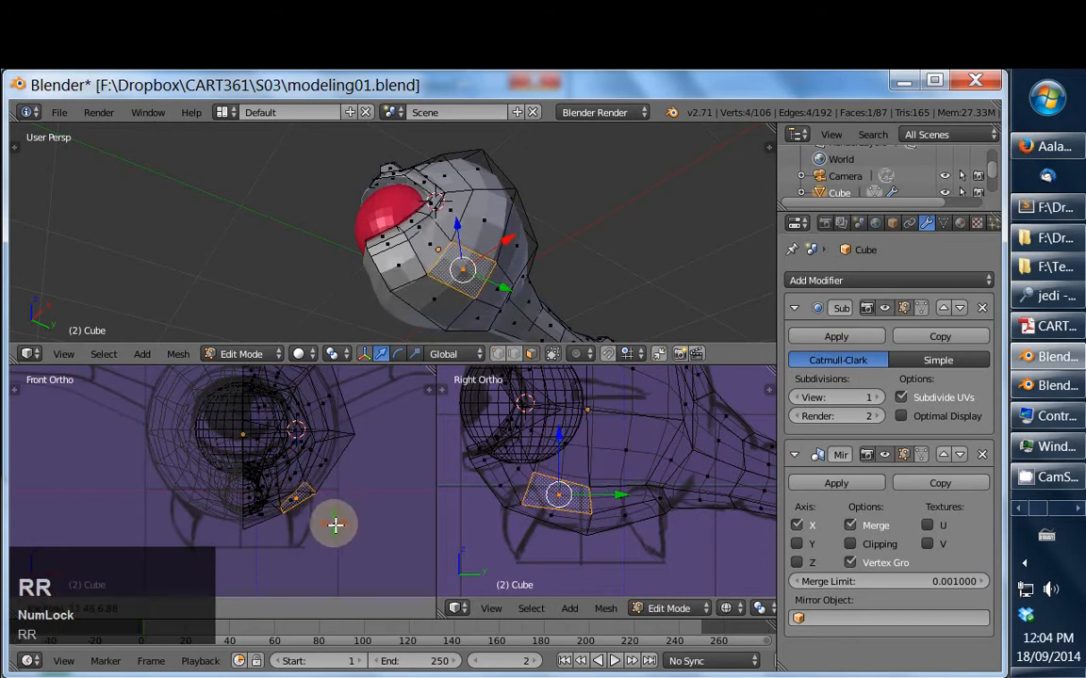
pyautogui.click(353, 509)
# Move the leg base face forward and scale it down to match the top of the sketched front leg in the side view
pyautogui.press('g')
pyautogui.press('r')
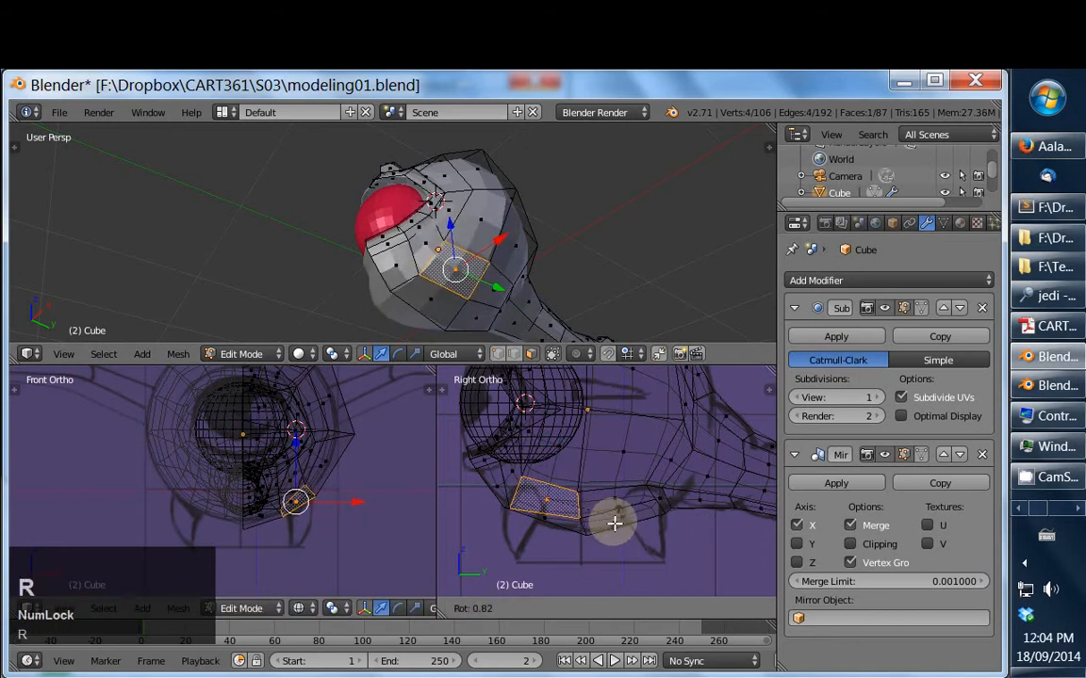
pyautogui.press('s')
pyautogui.click(589, 519)
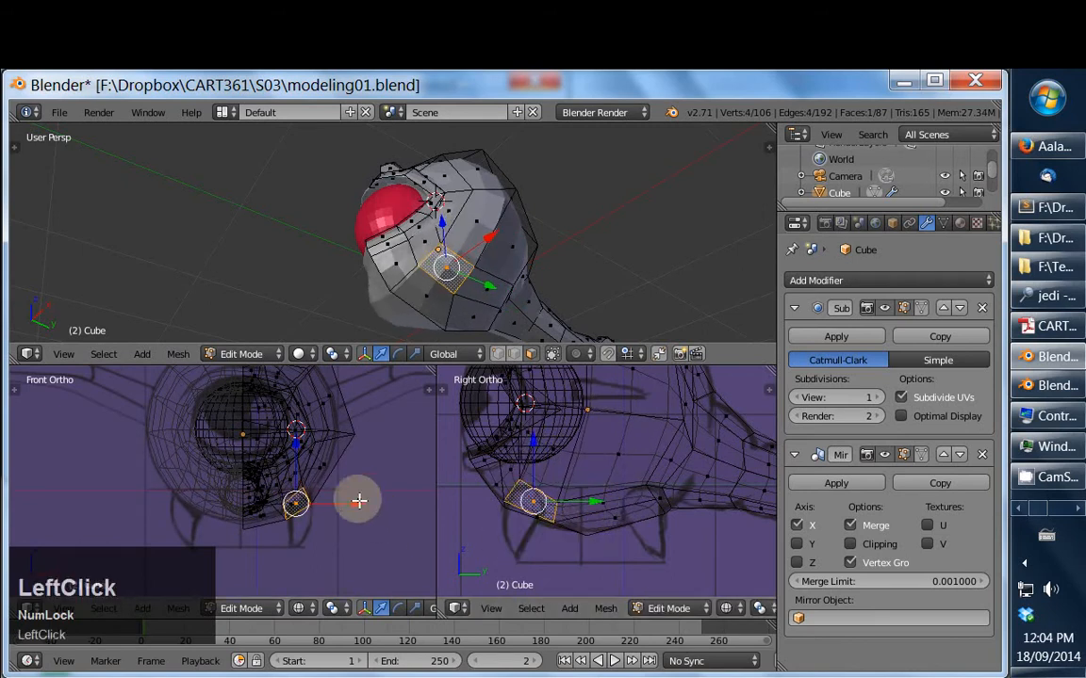
# Extrude the leg base face a short way downward, then rotate it nearly level and move it into line with the sketched leg
pyautogui.press('e')
pyautogui.click(404, 524)
pyautogui.press('r')
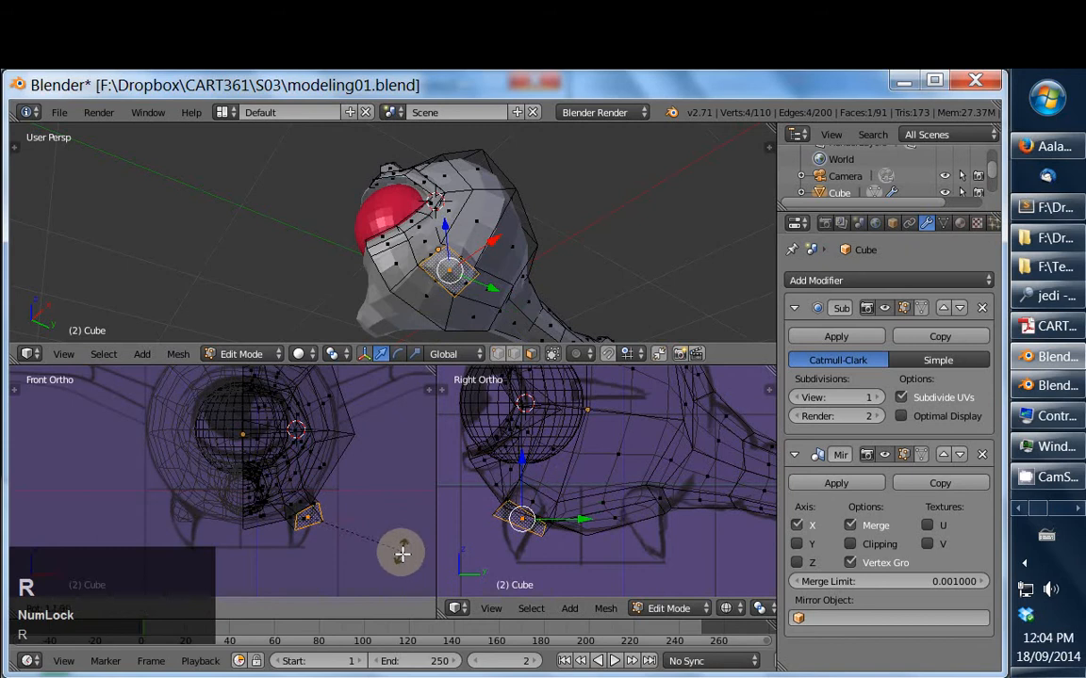
pyautogui.click(398, 555)
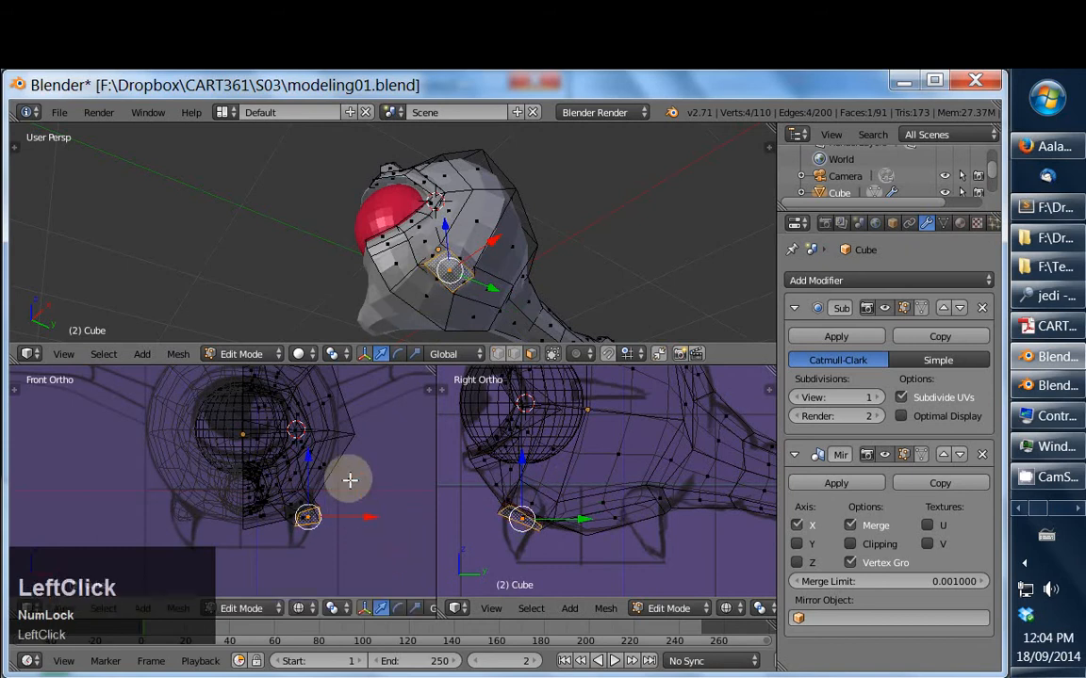
pyautogui.press('r')
pyautogui.press('r')
pyautogui.click(404, 503)
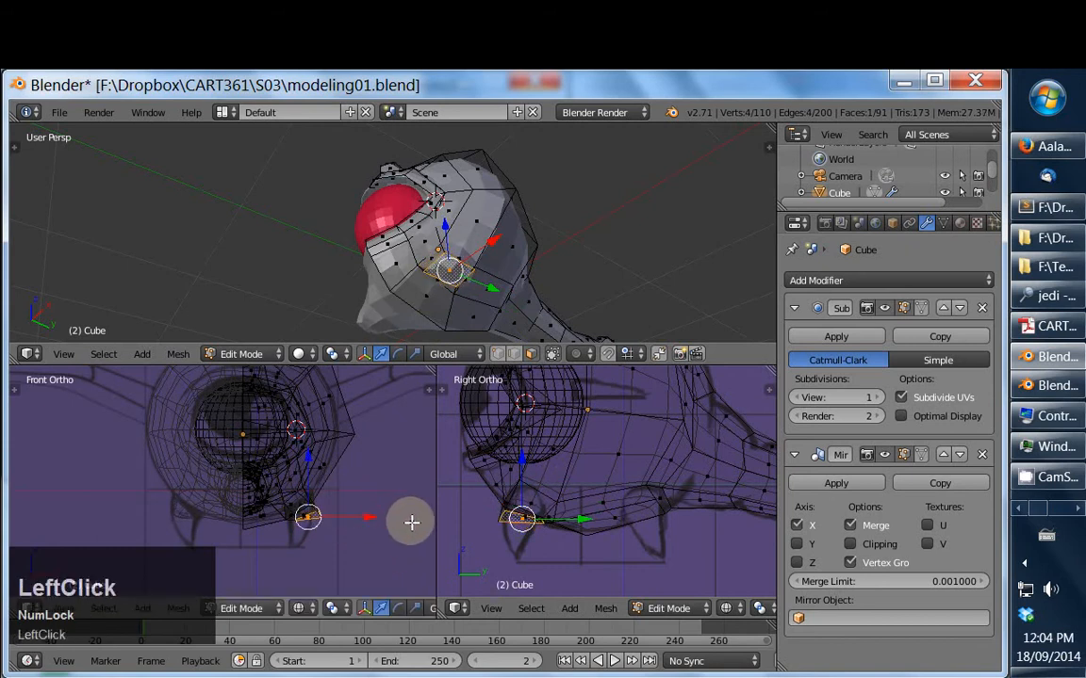
pyautogui.press('g')
pyautogui.click(402, 532)
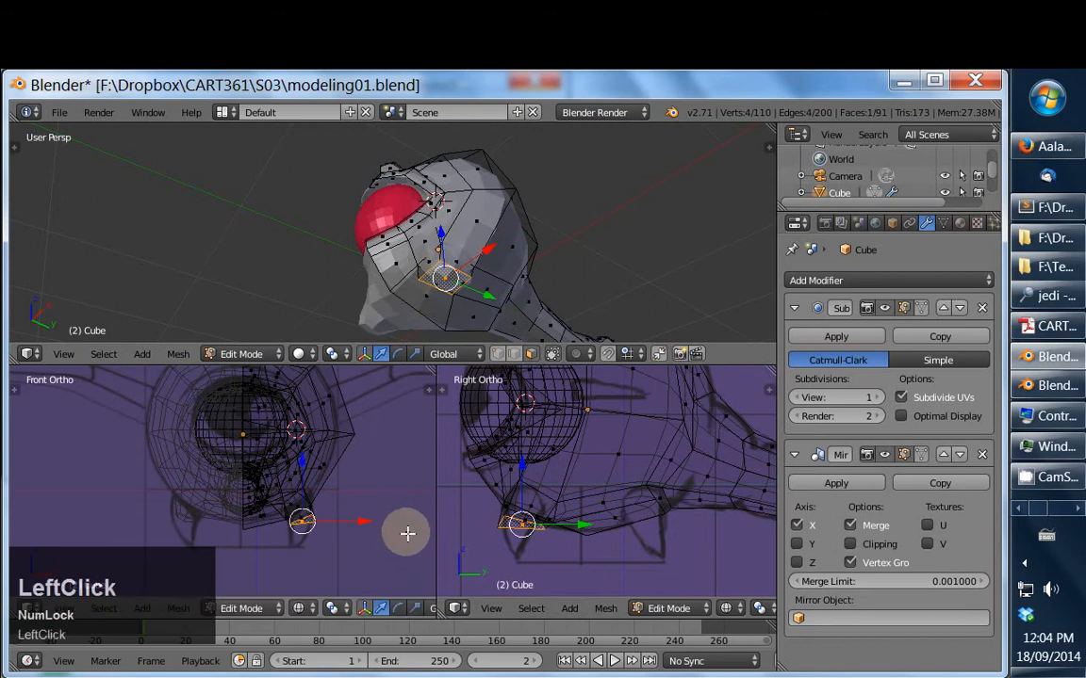
# Extrude the front leg down to the sketch's ground line and rotate its end face
pyautogui.press('e')
pyautogui.click(398, 561)
pyautogui.press('r')
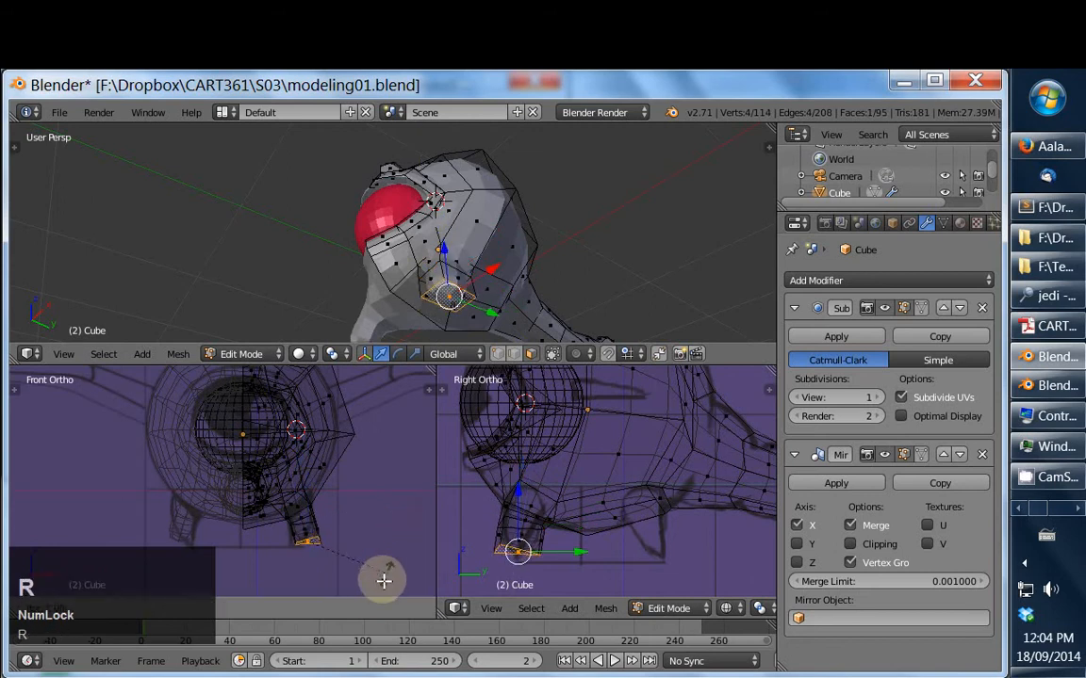
pyautogui.click(392, 559)
pyautogui.press('r')
pyautogui.click(369, 567)
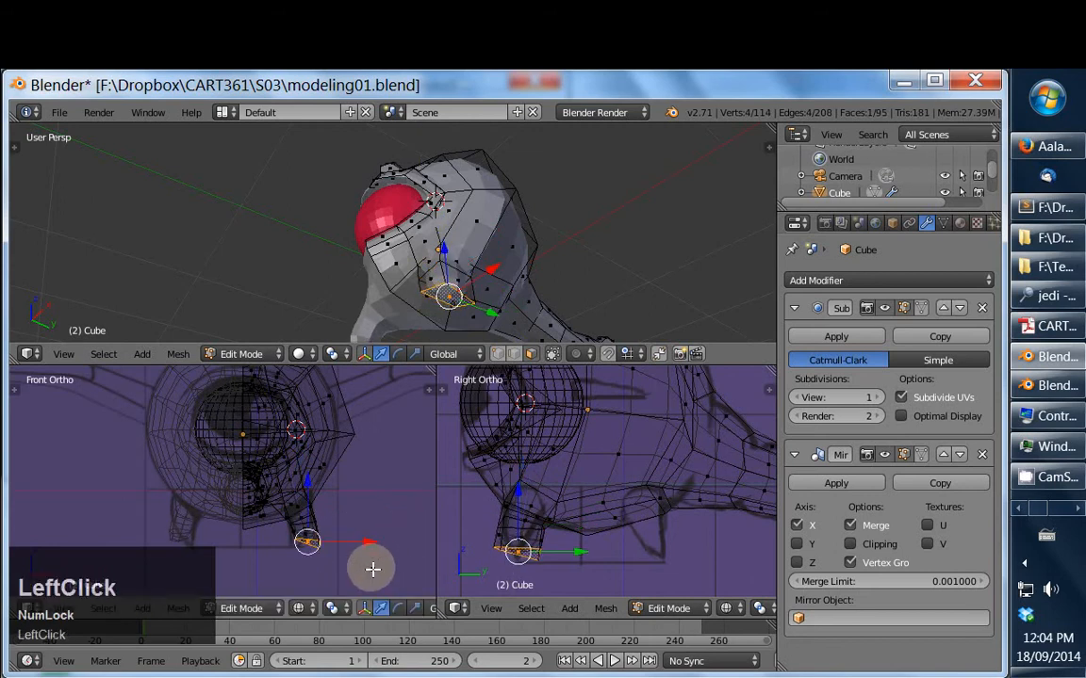
pyautogui.press('r')
pyautogui.press('r')
pyautogui.rightClick(383, 564)
# Taper the front leg by scaling down its end face and moving it inward and slightly down
pyautogui.press('s')
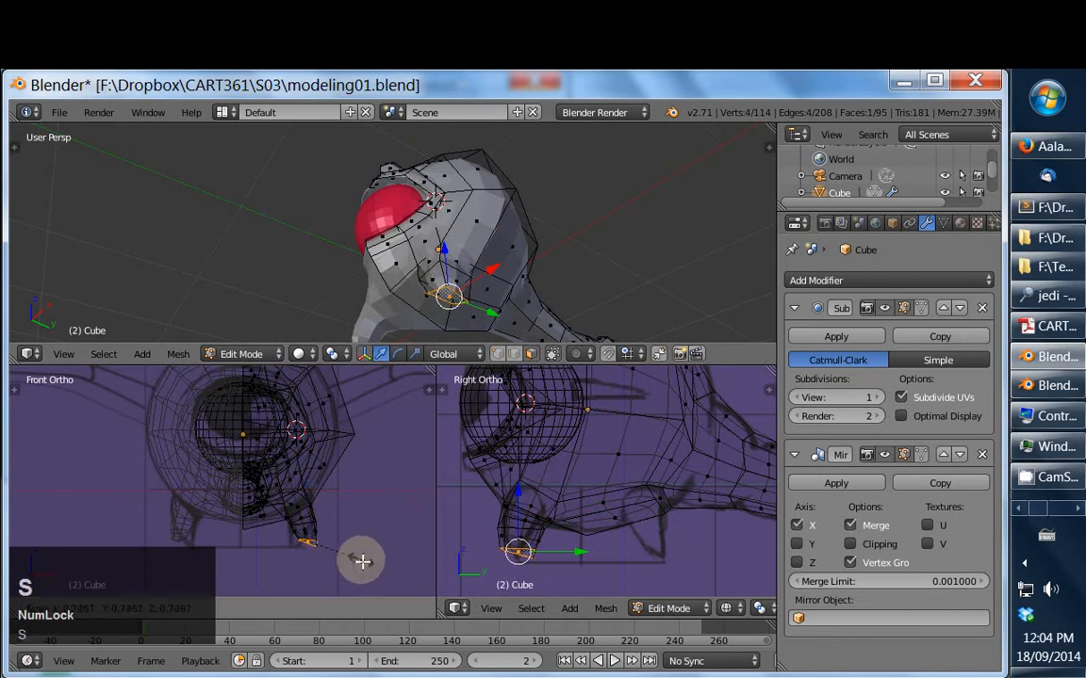
pyautogui.click(361, 559)
pyautogui.press('g')
pyautogui.click(350, 564)
pyautogui.moveTo(622, 311); pyautogui.dragTo(420, 247, button='middle')
pyautogui.press('s')
pyautogui.click(351, 542)
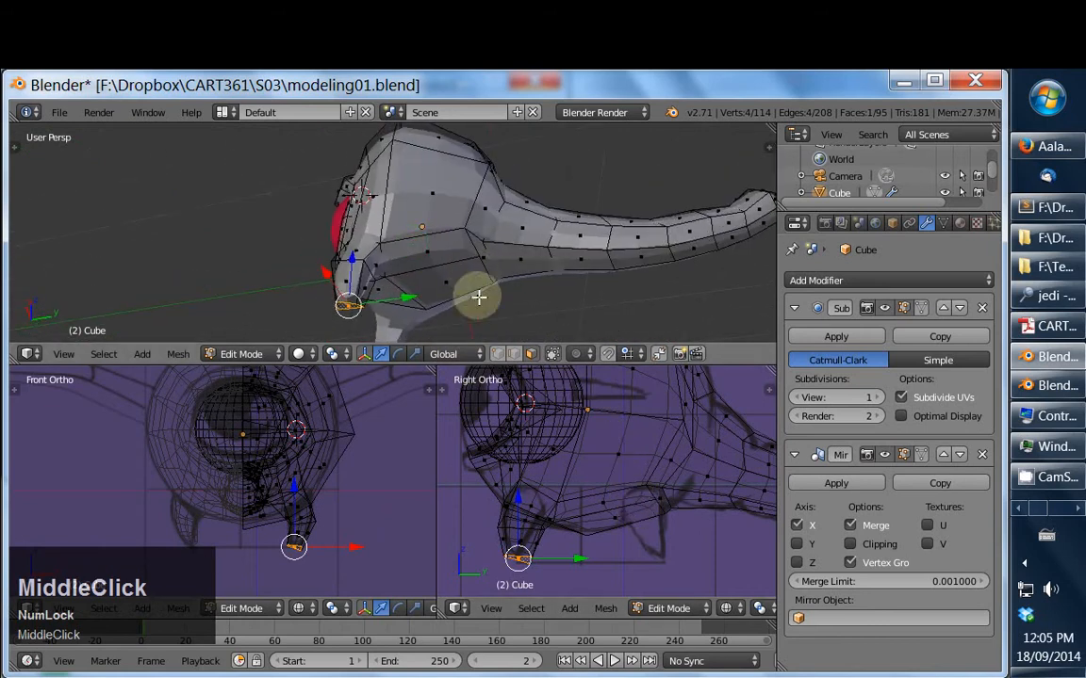
# Add a loop cut around the rear half of the body and slide it slightly toward the tail
pyautogui.moveTo(478, 295); pyautogui.dragTo(437, 200, button='middle')
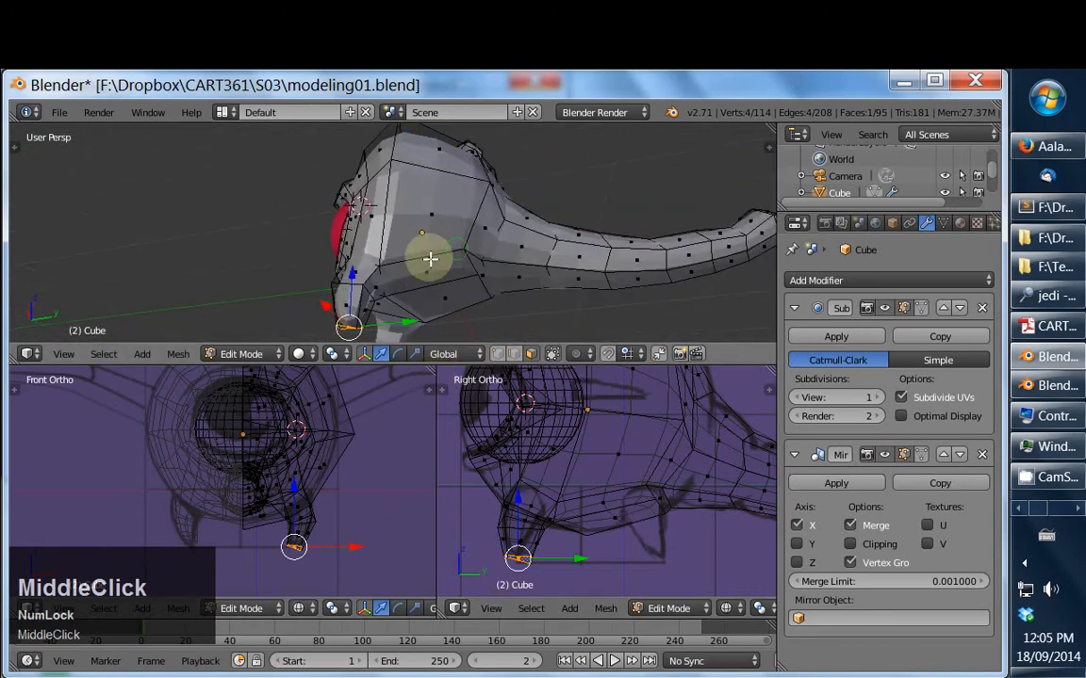
pyautogui.hotkey('ctrl', 'r')
pyautogui.click(435, 255)
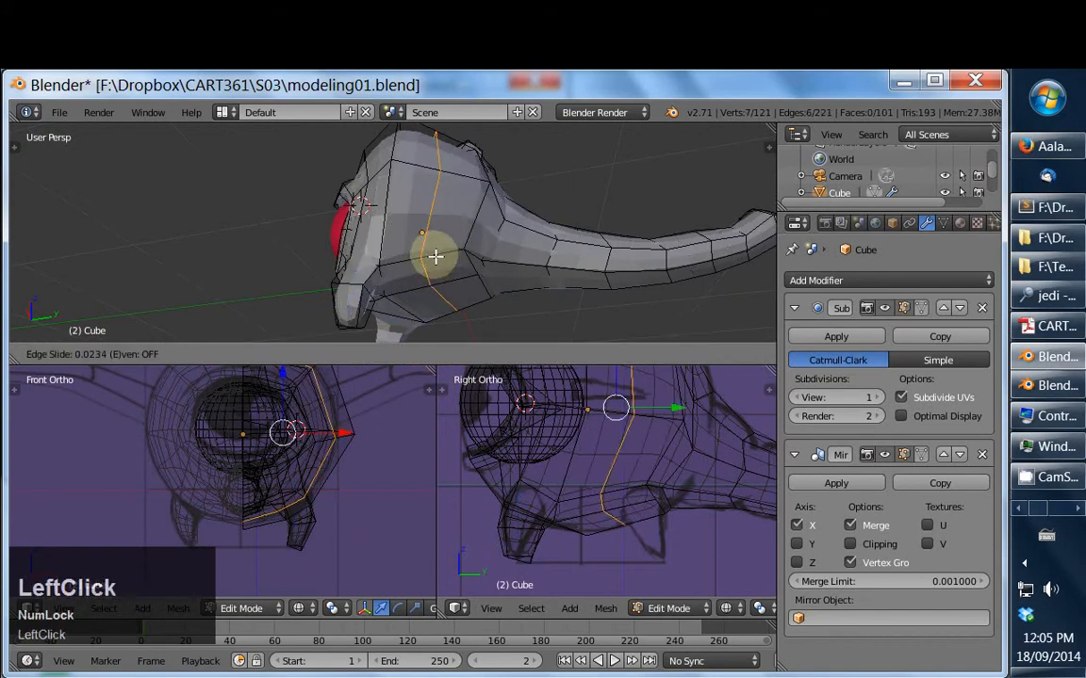
pyautogui.click(443, 252)
pyautogui.moveTo(443, 252); pyautogui.dragTo(547, 292, button='middle')
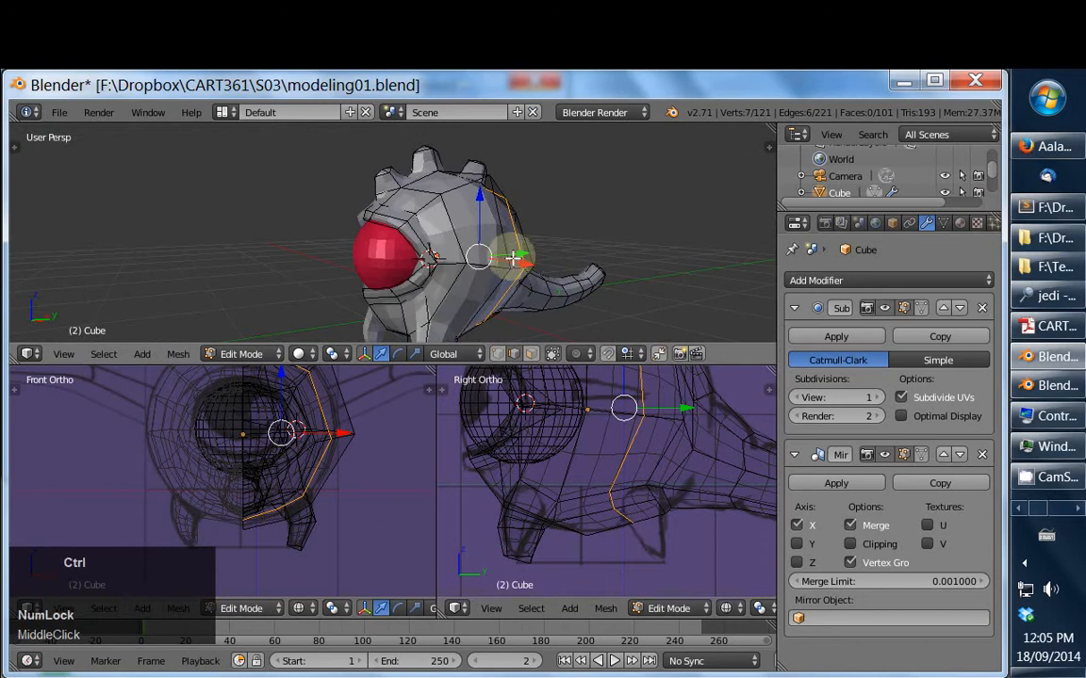
pyautogui.keyDown('alt'); pyautogui.rightClick(561, 275); pyautogui.keyUp('alt')
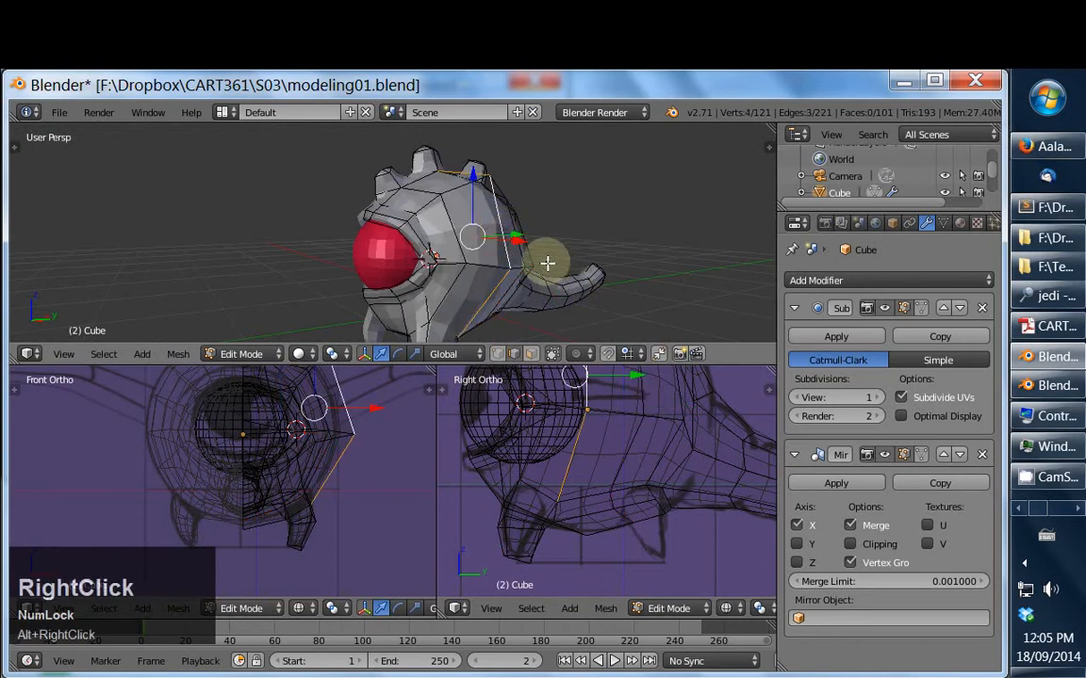
pyautogui.moveTo(548, 263); pyautogui.dragTo(521, 351, button='middle')
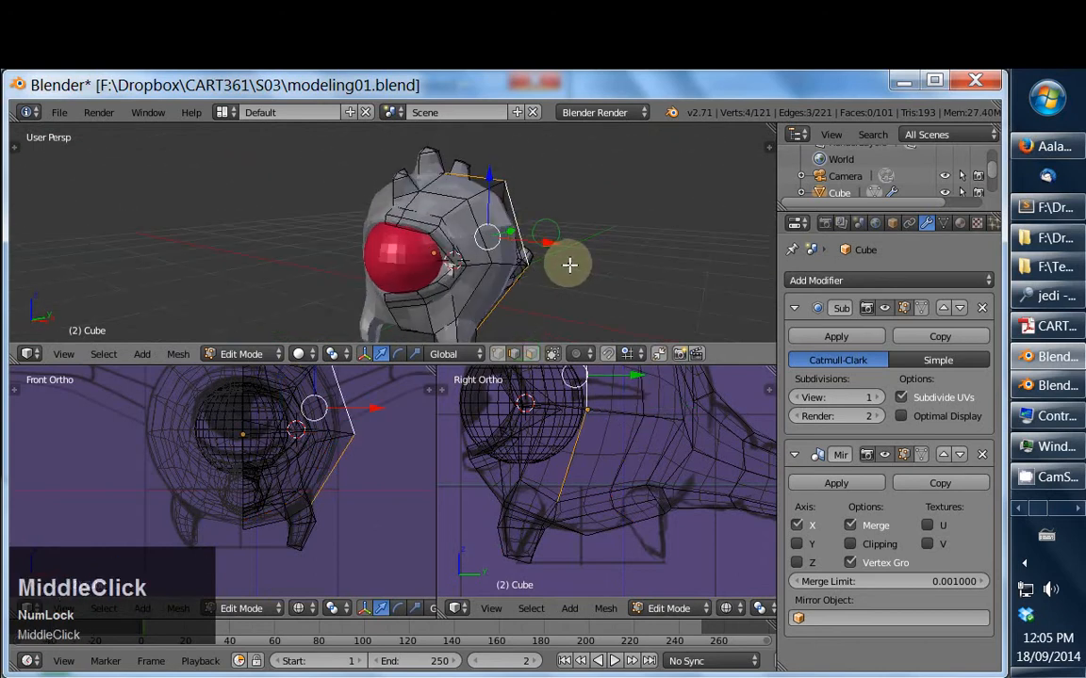
pyautogui.press('s')
pyautogui.press('x')
pyautogui.rightClick(536, 249)
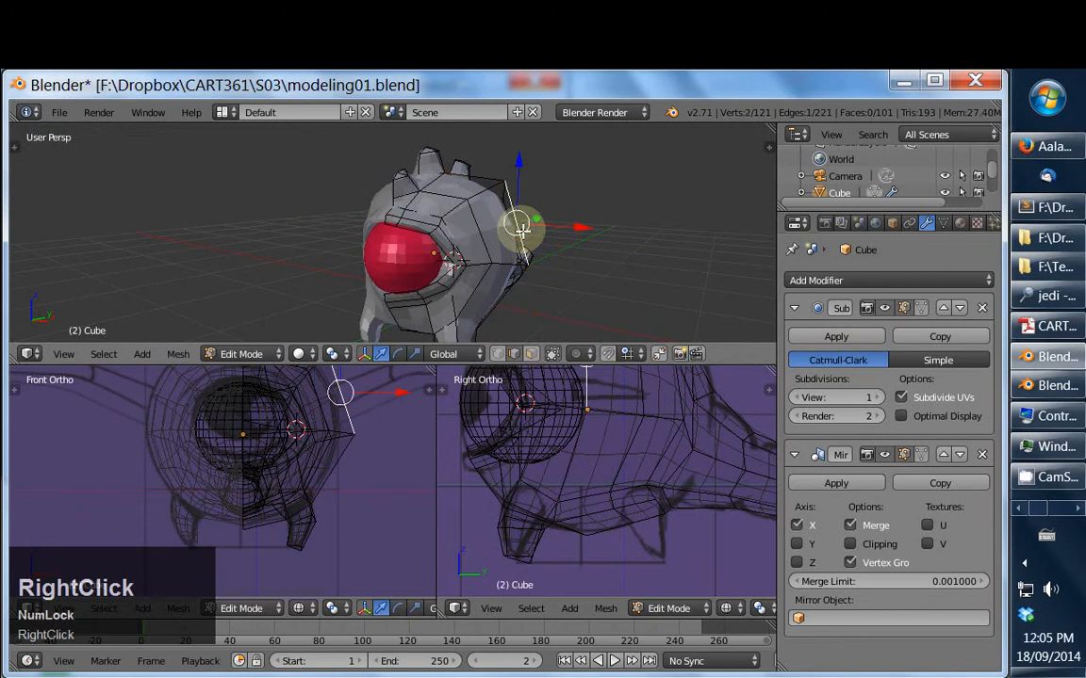
# Pull the body's widest side vertices inward along X and move the upper side vertex slightly downward
pyautogui.keyDown('shift'); pyautogui.rightClick(530, 275); pyautogui.keyUp('shift')
pyautogui.moveTo(553, 266); pyautogui.dragTo(536, 253)
pyautogui.click(493, 176)
pyautogui.rightClick(492, 178)
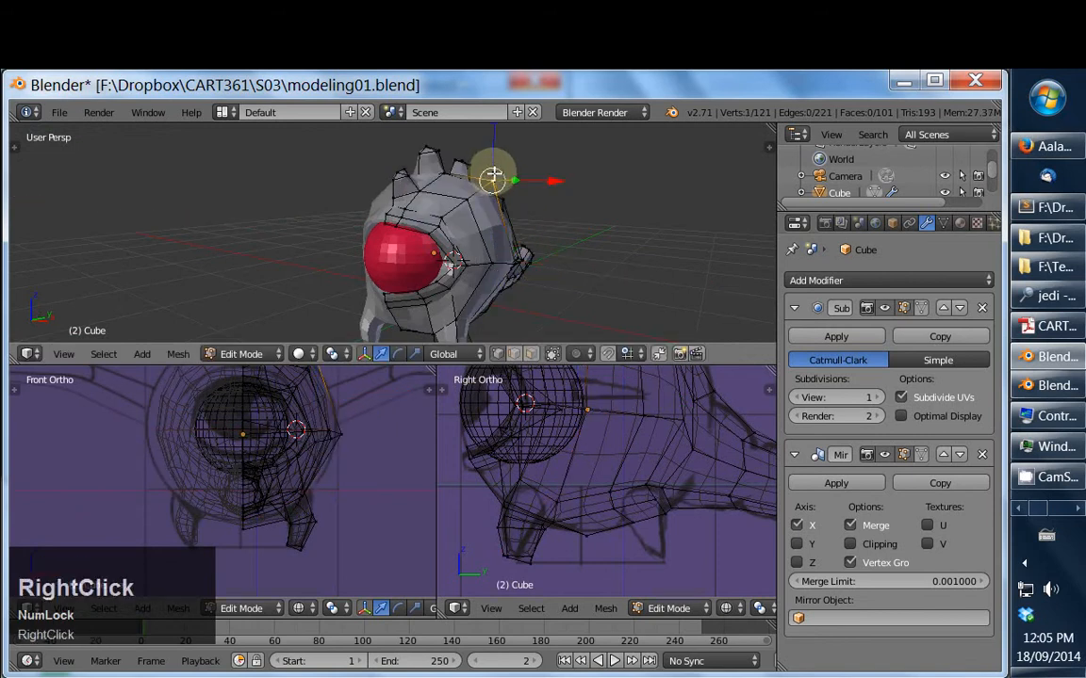
pyautogui.moveTo(495, 153); pyautogui.dragTo(496, 166)
pyautogui.moveTo(506, 209); pyautogui.dragTo(448, 281, button='middle')
pyautogui.hotkey('ctrl', 'r')
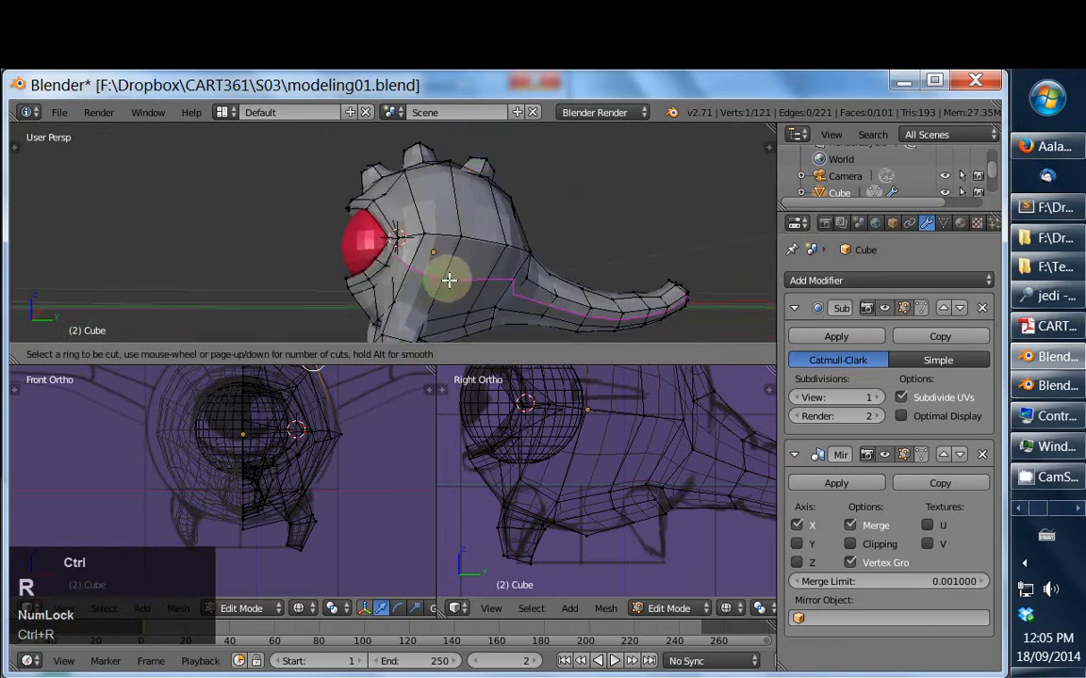
pyautogui.rightClick(416, 275)
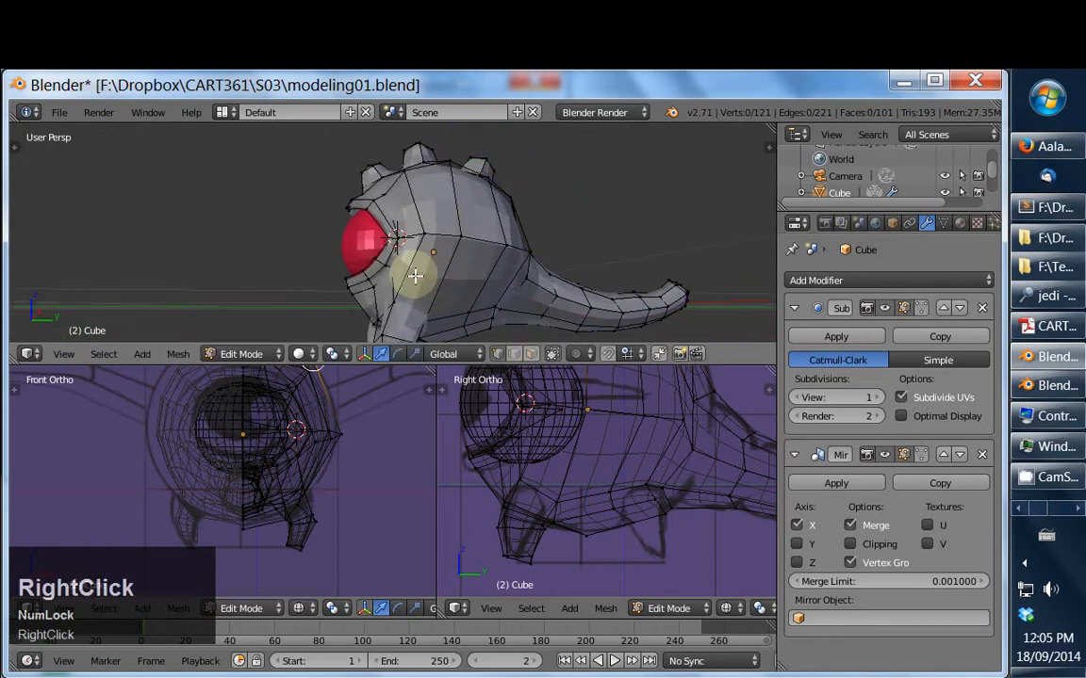
# Hide the subdivision preview in edit mode and change the mesh selection mode for work at the eye's outer corner
pyautogui.hotkey('ctrl', 'Tab')
pyautogui.click(903, 308)
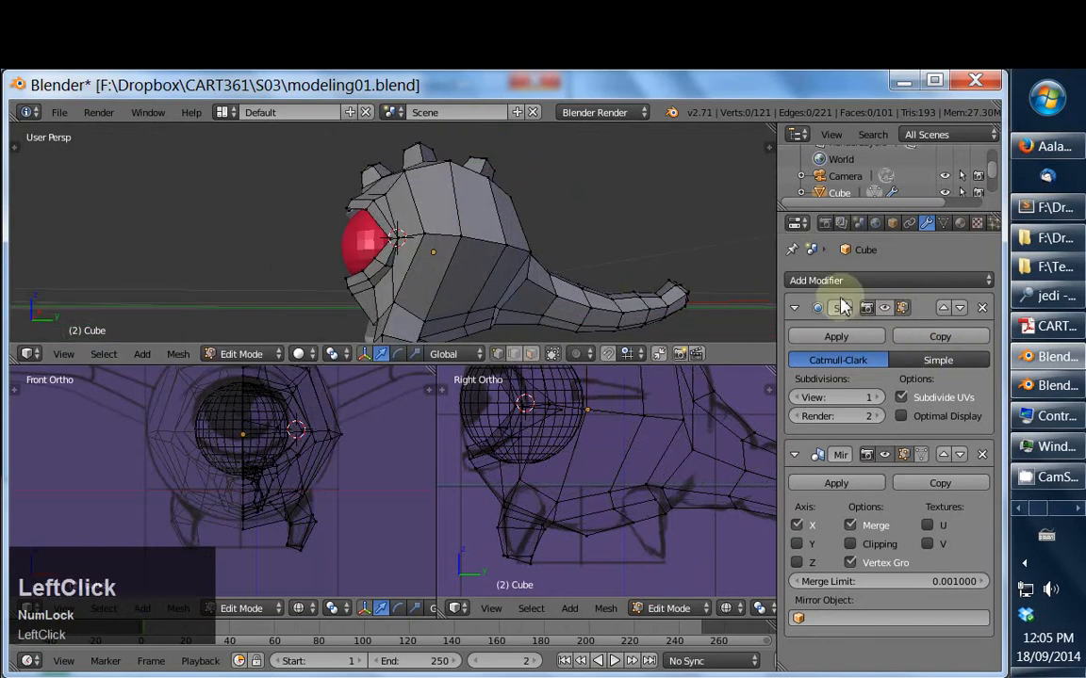
pyautogui.keyDown('ctrl'); pyautogui.moveTo(420, 285); pyautogui.dragTo(424, 224, button='middle'); pyautogui.keyUp('ctrl')
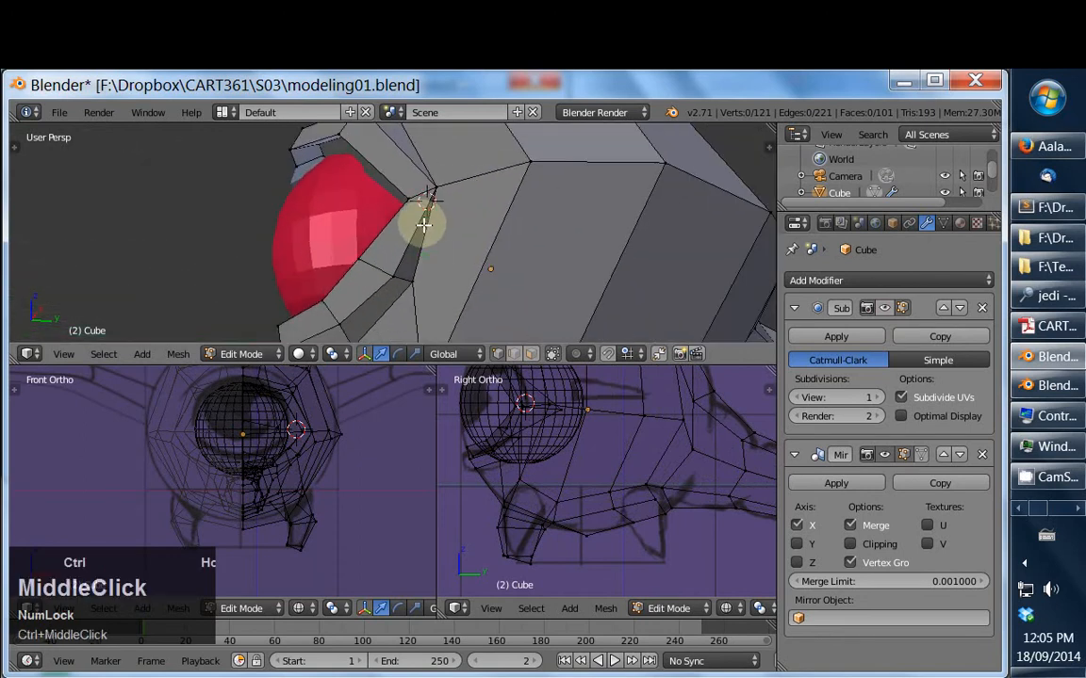
pyautogui.hotkey('ctrl', 'Tab')
pyautogui.click(390, 235)
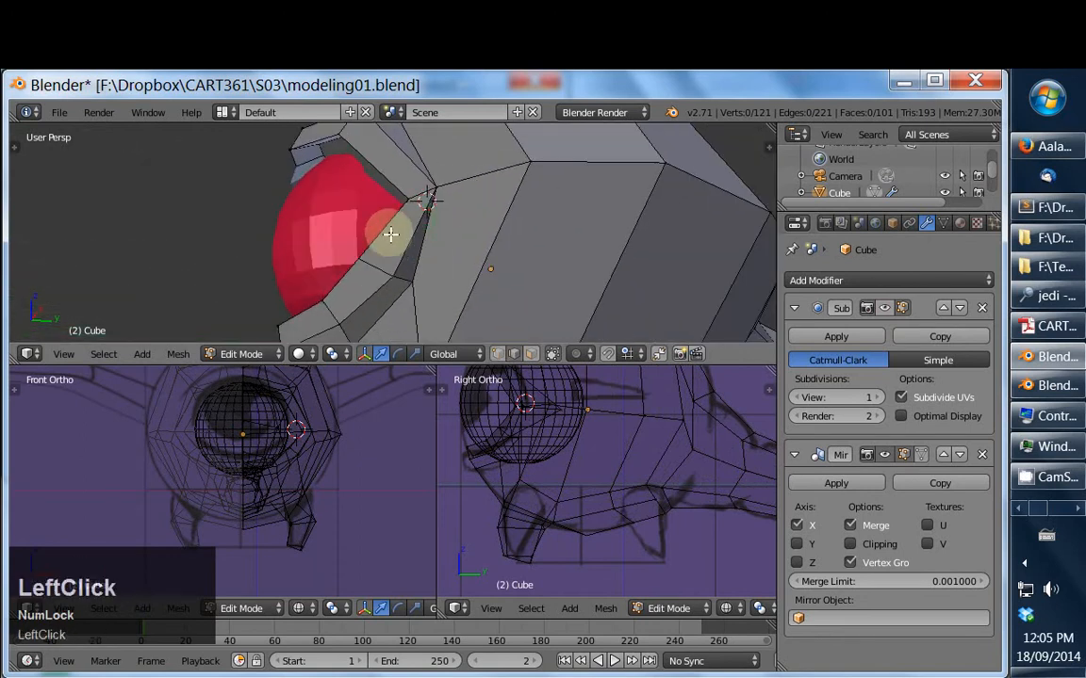
# Select the vertical side edges from the eye's outer corner toward the tail and subdivide them into a new horizontal edge row
pyautogui.keyDown('shift'); pyautogui.rightClick(431, 258); pyautogui.keyUp('shift')
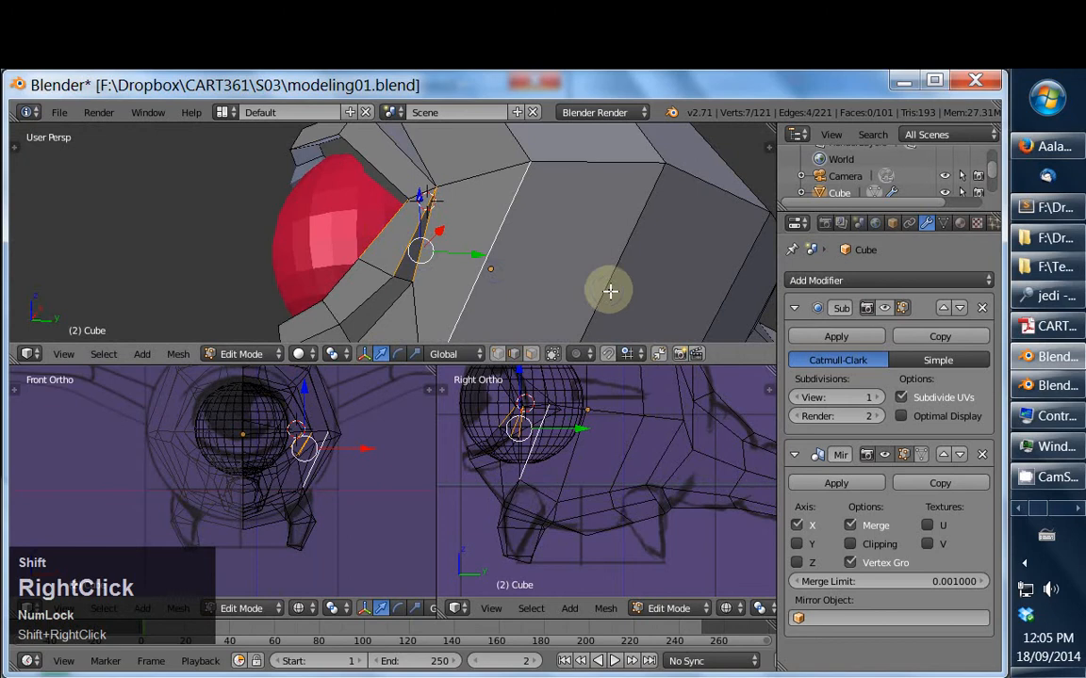
pyautogui.moveTo(610, 292); pyautogui.dragTo(421, 257, button='middle')
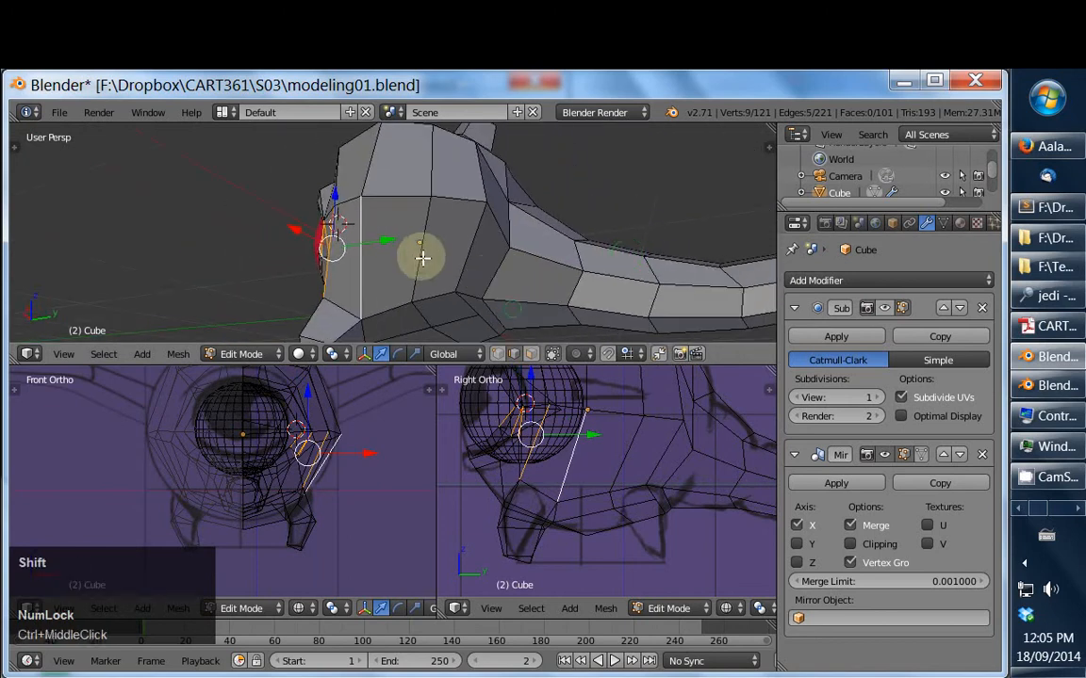
pyautogui.keyDown('shift'); pyautogui.rightClick(423, 257); pyautogui.keyUp('shift')
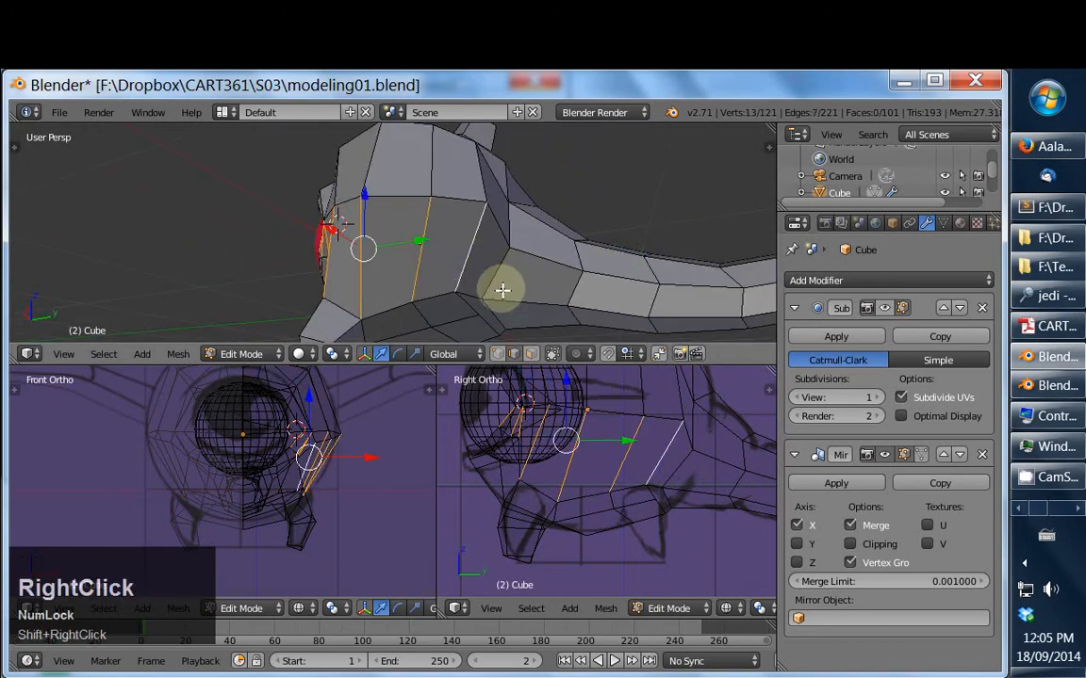
pyautogui.press('w')
pyautogui.click(470, 290)
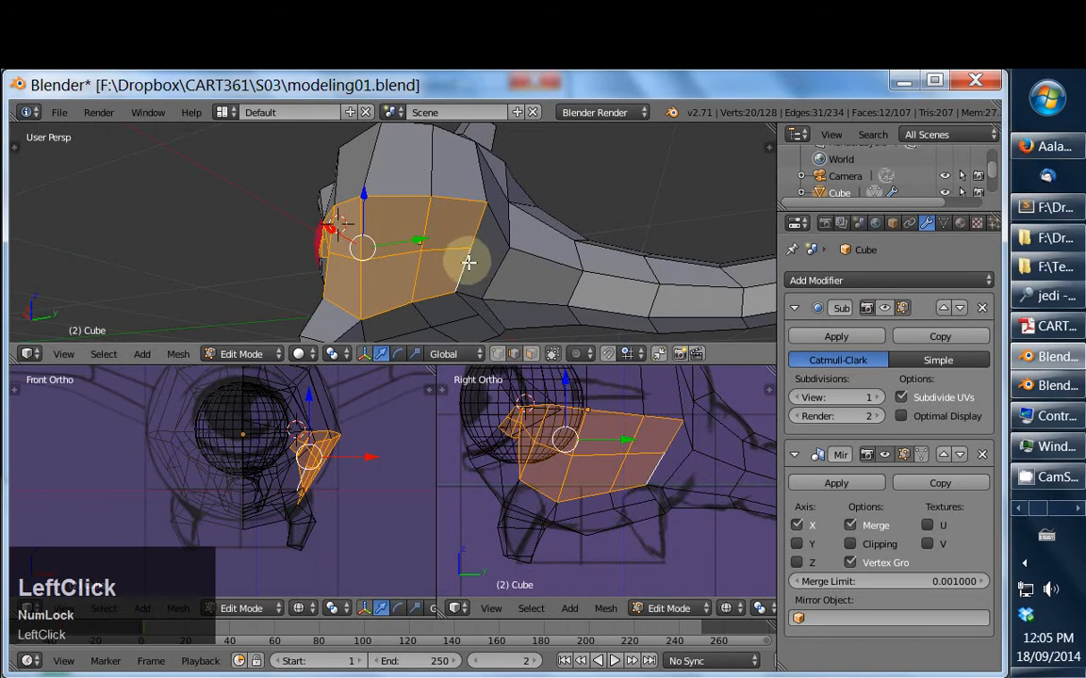
# Knife-cut the body's rear side face from the end of the new edge row to the vertex at the tail base
pyautogui.moveTo(515, 243); pyautogui.dragTo(470, 271, button='middle')
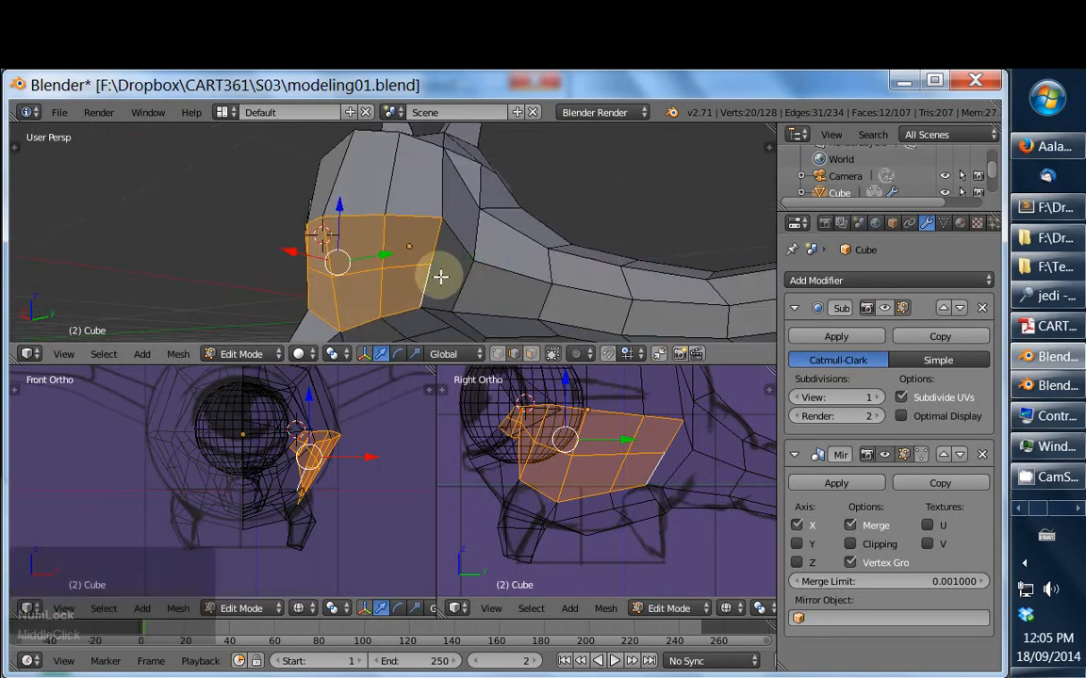
pyautogui.press('k')
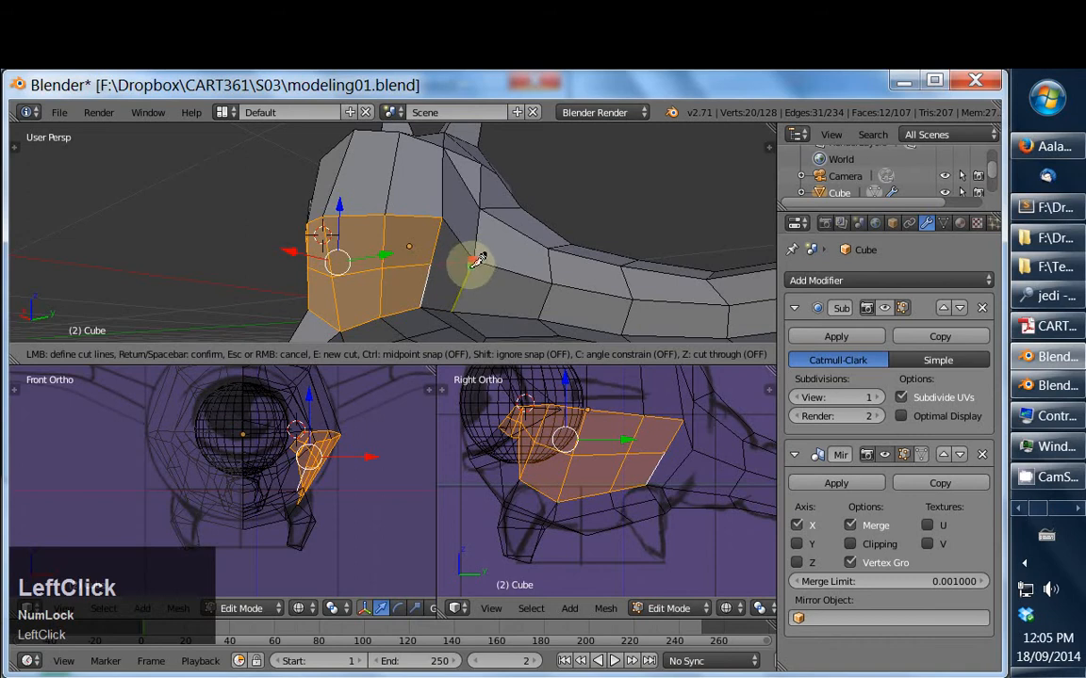
pyautogui.press('Return')
pyautogui.moveTo(453, 330); pyautogui.dragTo(450, 273, button='middle')
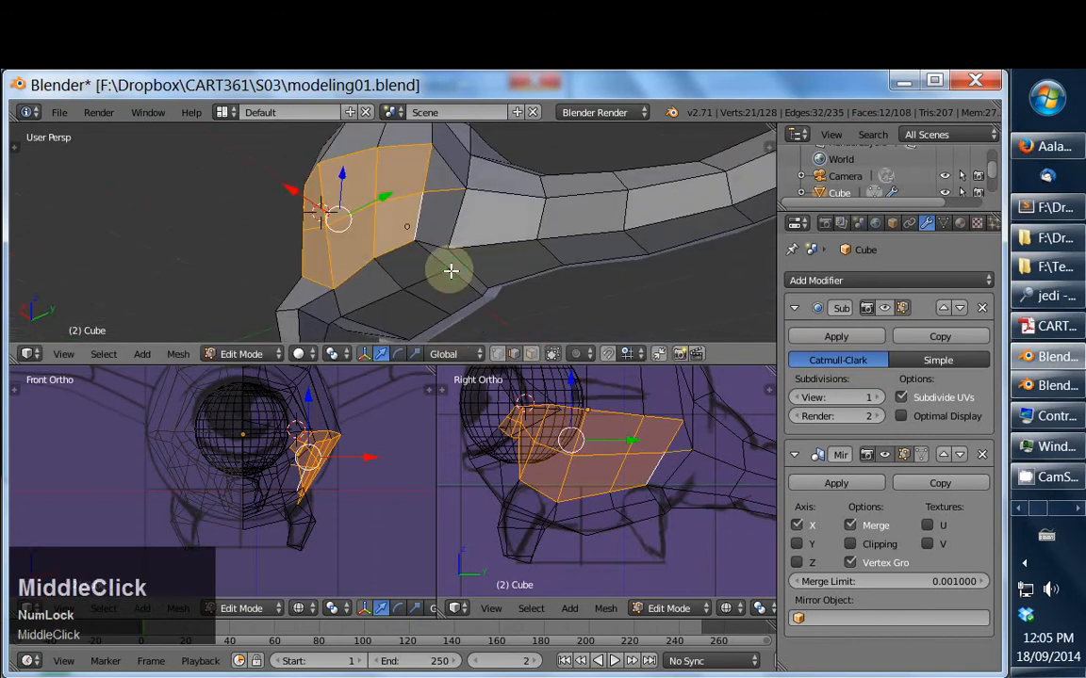
pyautogui.press('k')
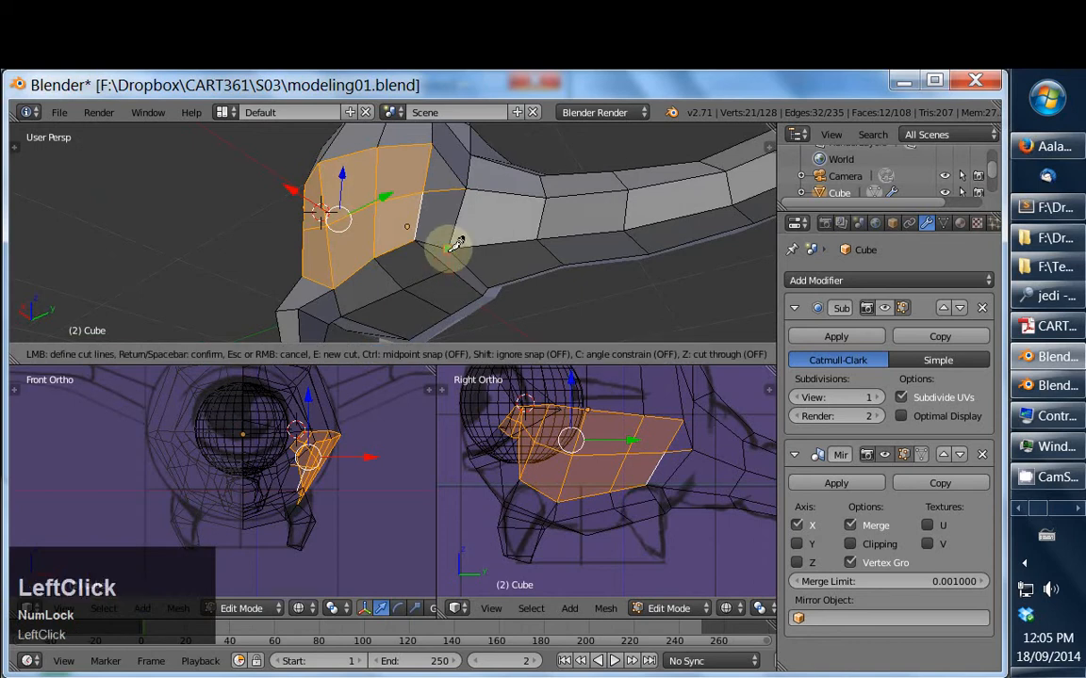
pyautogui.press('Escape')
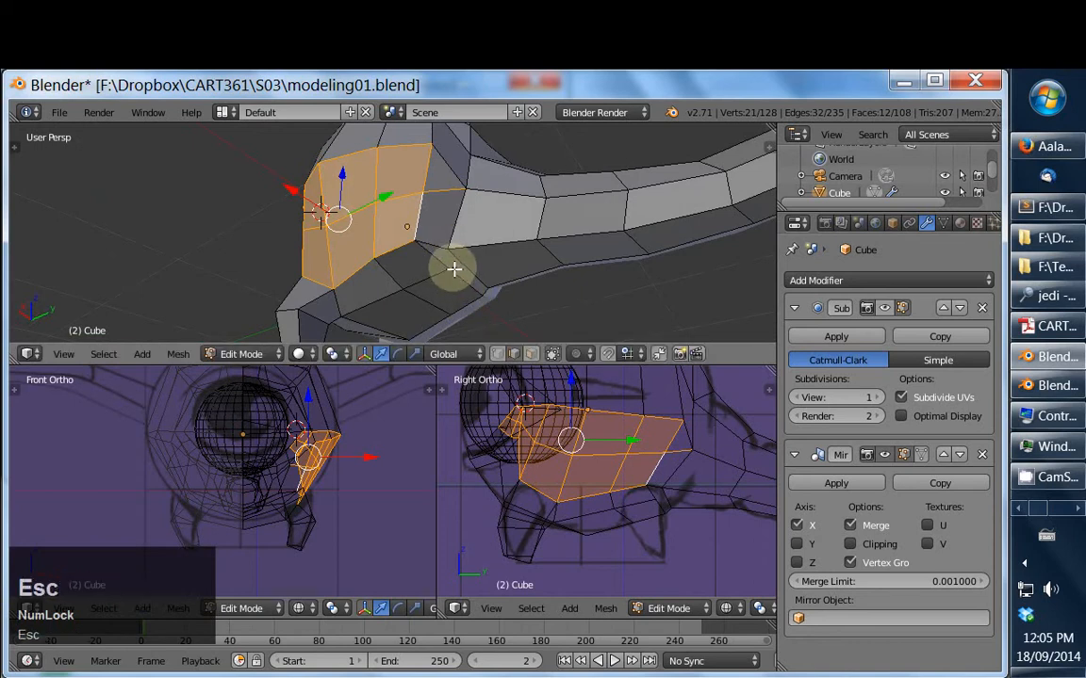
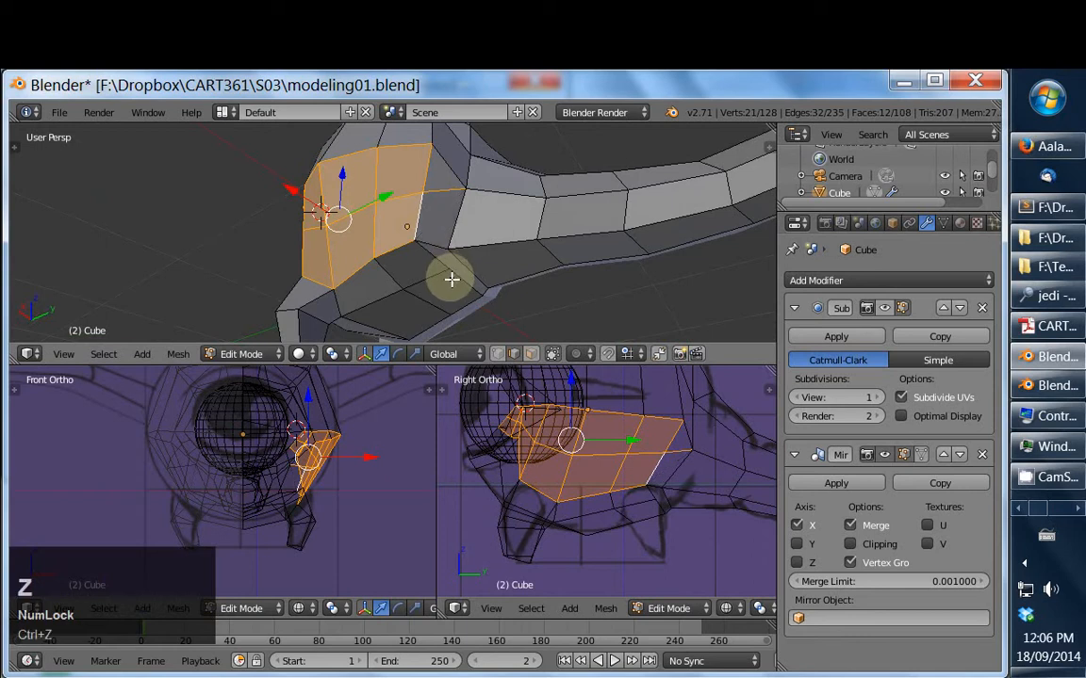
pyautogui.press('k')
pyautogui.click(452, 269)
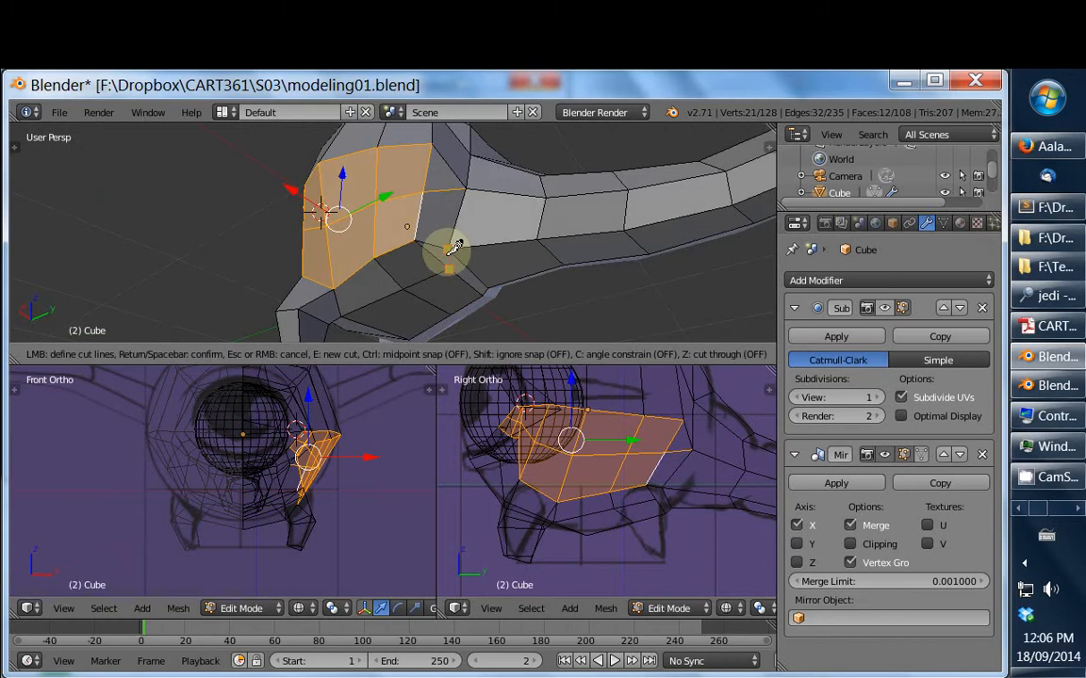
pyautogui.rightClick(476, 283)
# Show the subdivision preview in edit mode and move the new side edge row outward and slightly downward to round the body
pyautogui.moveTo(429, 318); pyautogui.dragTo(629, 273, button='middle')
pyautogui.click(884, 308)
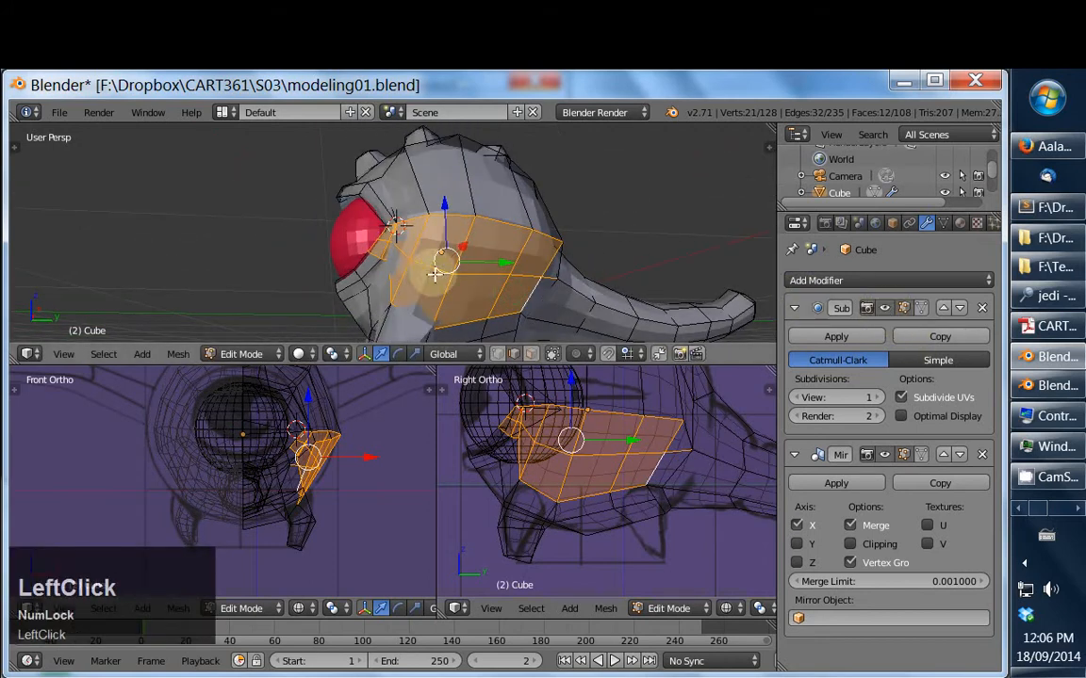
pyautogui.moveTo(437, 274); pyautogui.dragTo(545, 296, button='middle')
pyautogui.keyDown('alt'); pyautogui.rightClick(501, 300); pyautogui.keyUp('alt')
pyautogui.press('g')
pyautogui.rightClick(542, 308)
pyautogui.press('g')
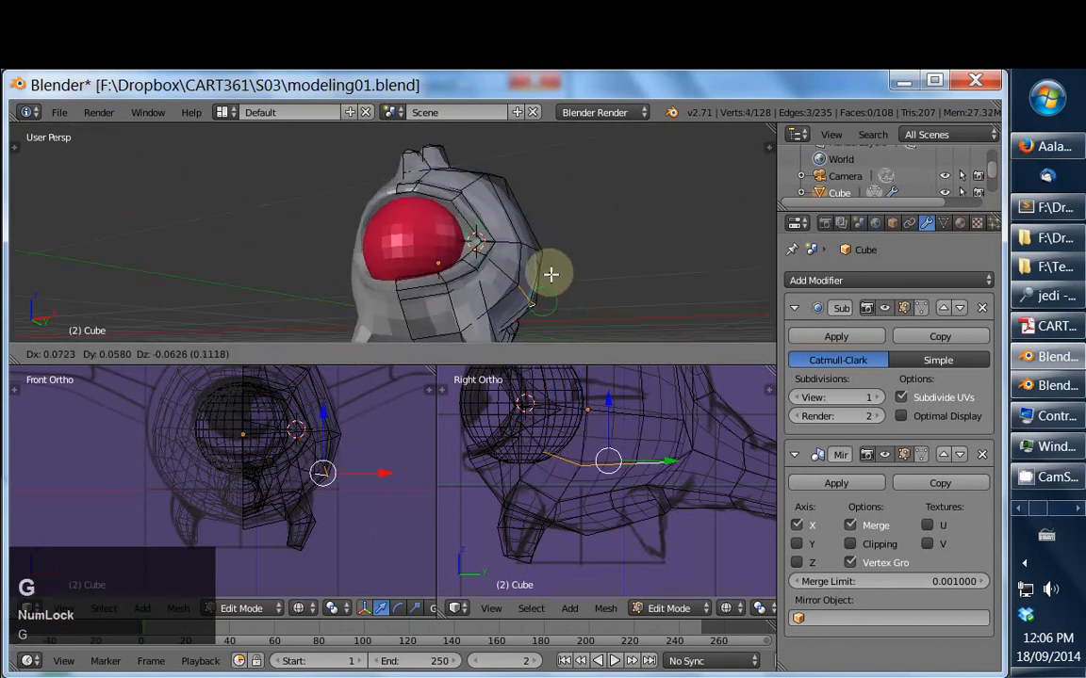
pyautogui.click(593, 262)
# Nudge the side edge row slightly forward toward the eye
pyautogui.moveTo(594, 262); pyautogui.dragTo(458, 230, button='middle')
pyautogui.press('g')
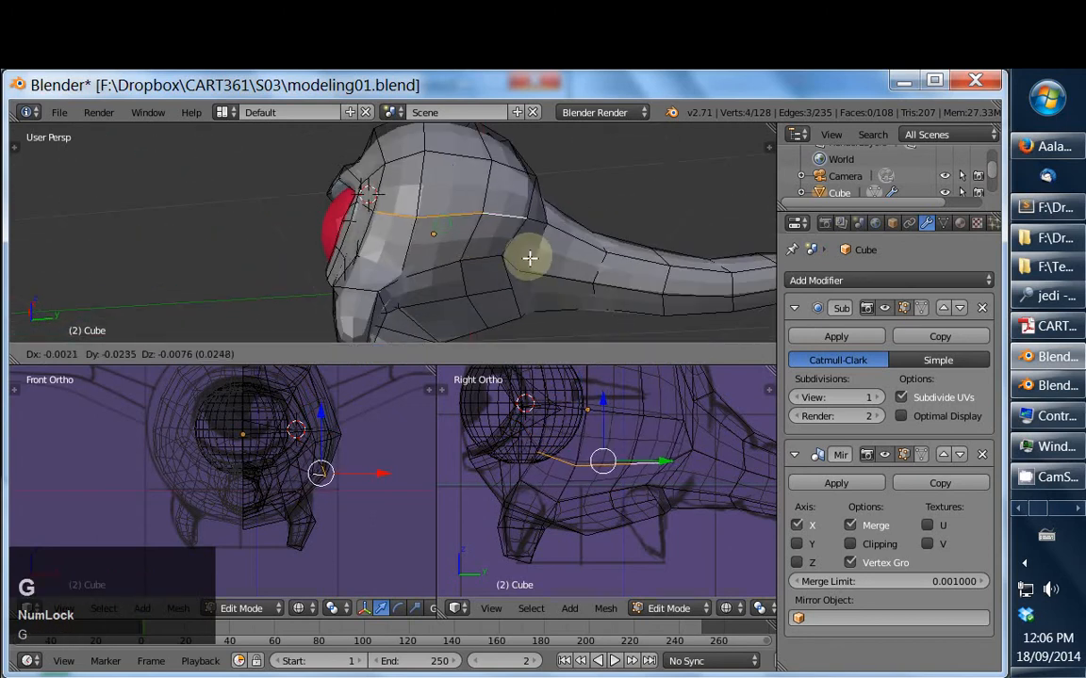
pyautogui.click(528, 250)
pyautogui.press('g')
pyautogui.click(529, 252)
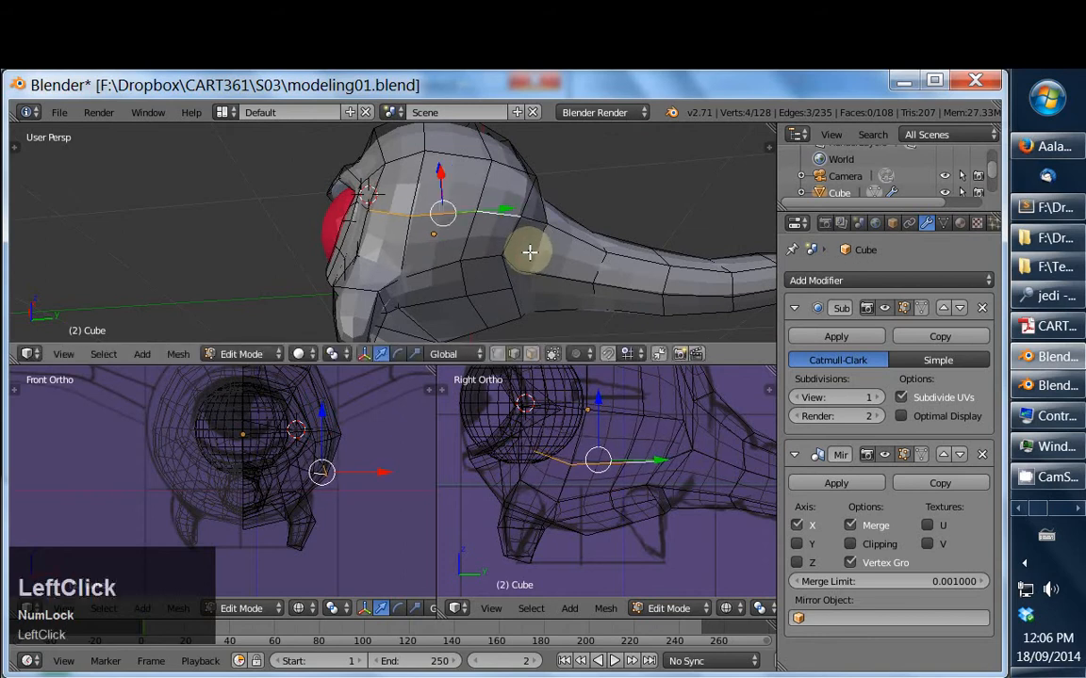
# Switch to face selection and move the underside face above the sketched rear leg slightly toward the tail
pyautogui.moveTo(529, 252); pyautogui.dragTo(635, 302, button='middle')
pyautogui.keyDown('shift'); pyautogui.moveTo(555, 296); pyautogui.dragTo(418, 186, button='middle'); pyautogui.keyUp('shift')
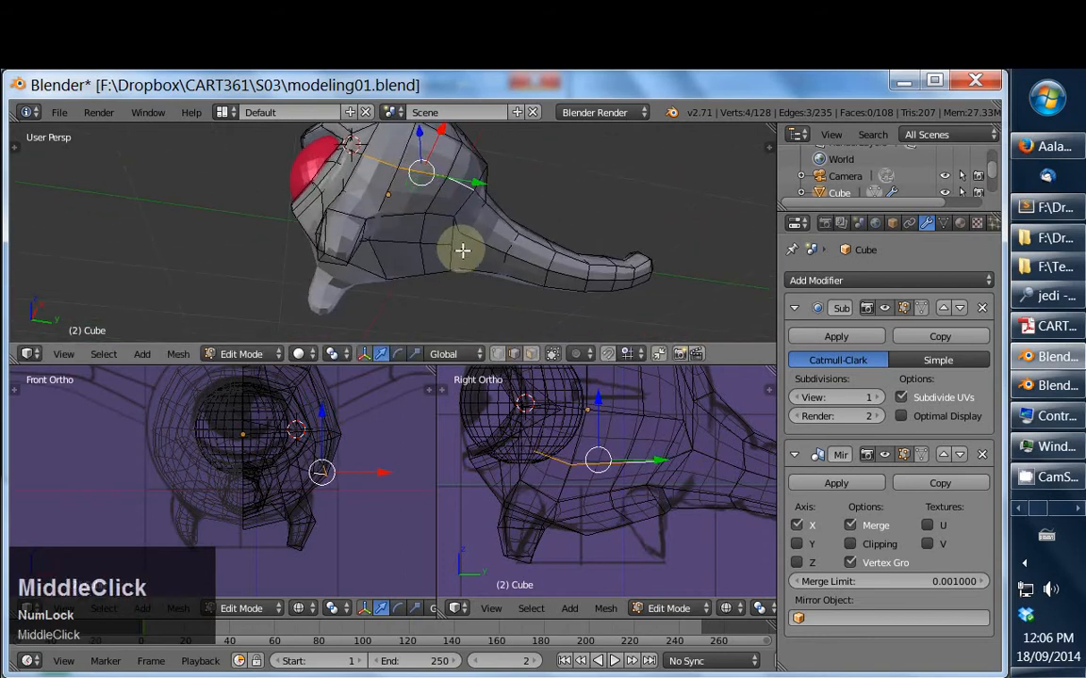
pyautogui.hotkey('ctrl', 'Tab')
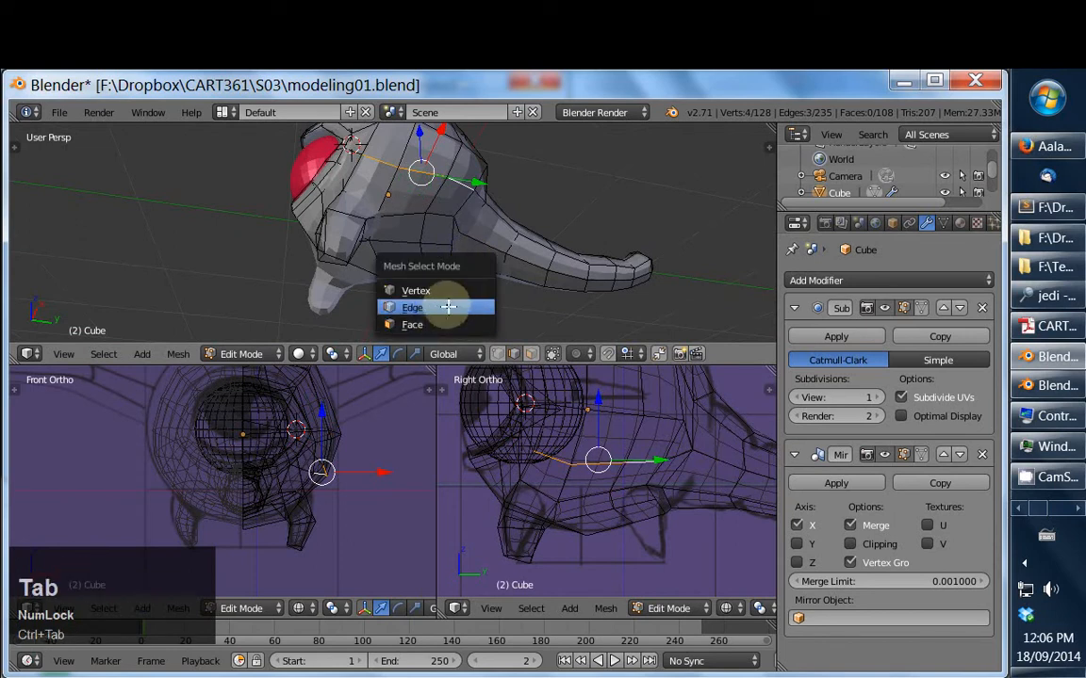
pyautogui.click(443, 322)
pyautogui.rightClick(443, 229)
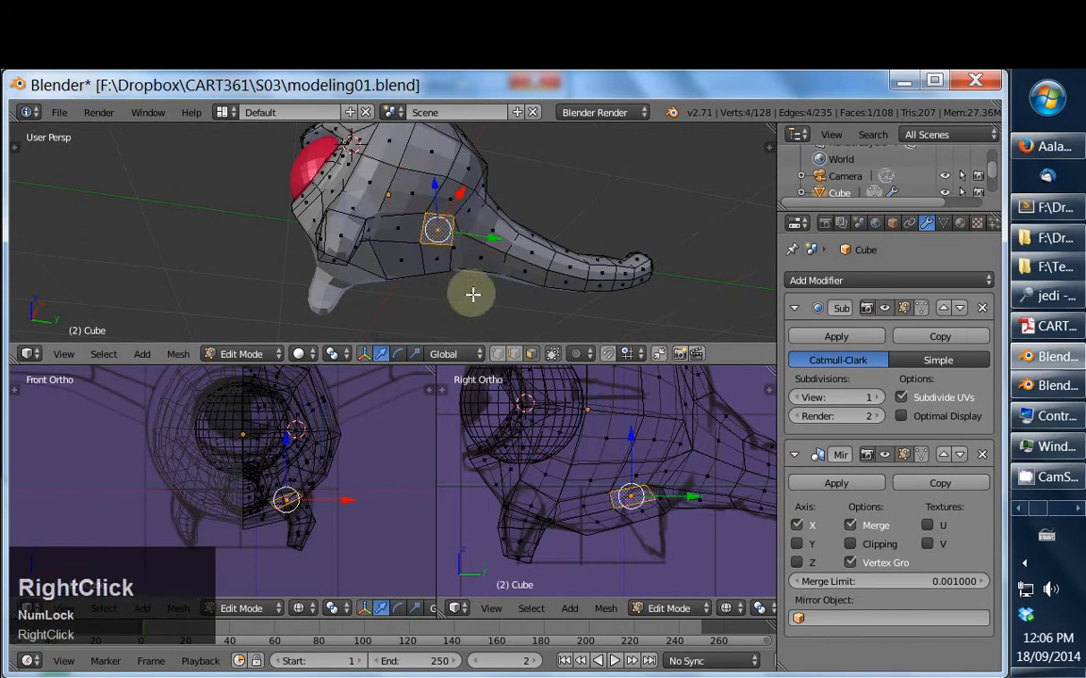
pyautogui.press('g')
pyautogui.click(650, 457)
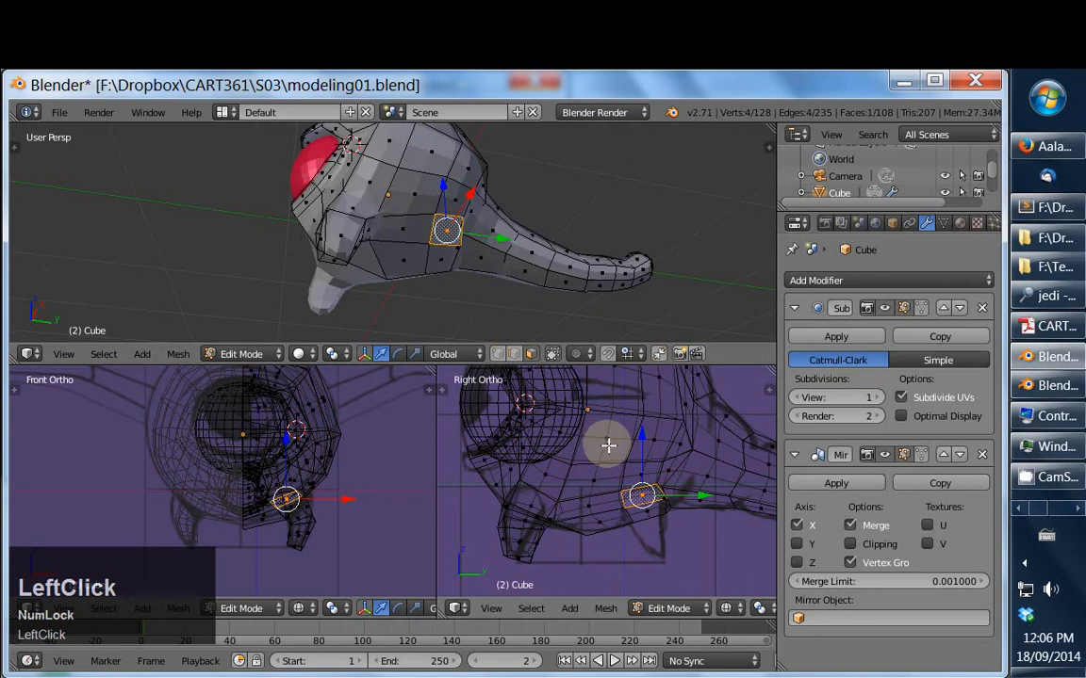
# Reposition and rotate the rear-leg face in the front and side views to angle it for the sketched leg
pyautogui.press('g')
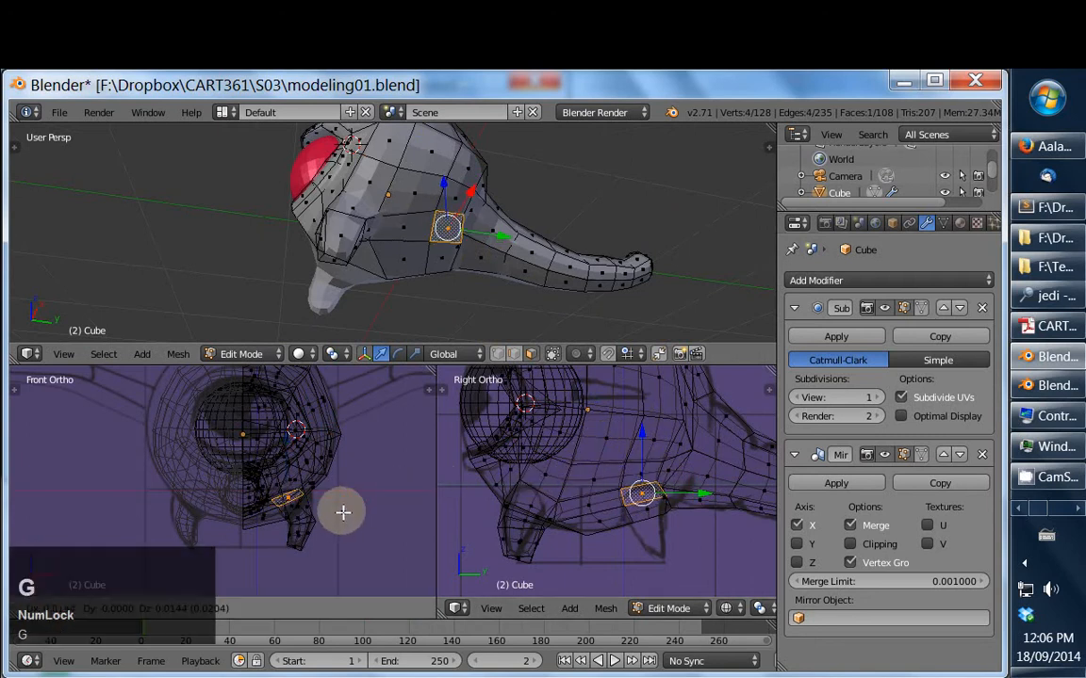
pyautogui.press('r')
pyautogui.click(341, 511)
pyautogui.press('r')
pyautogui.press('r')
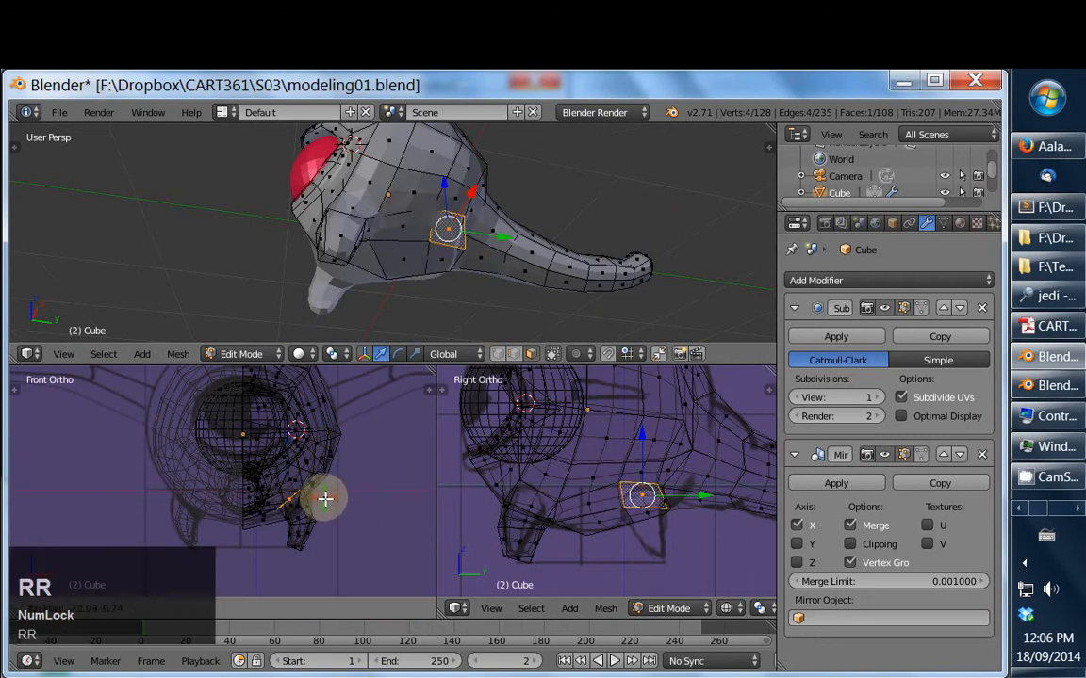
pyautogui.click(325, 498)
pyautogui.press('g')
pyautogui.click(330, 500)
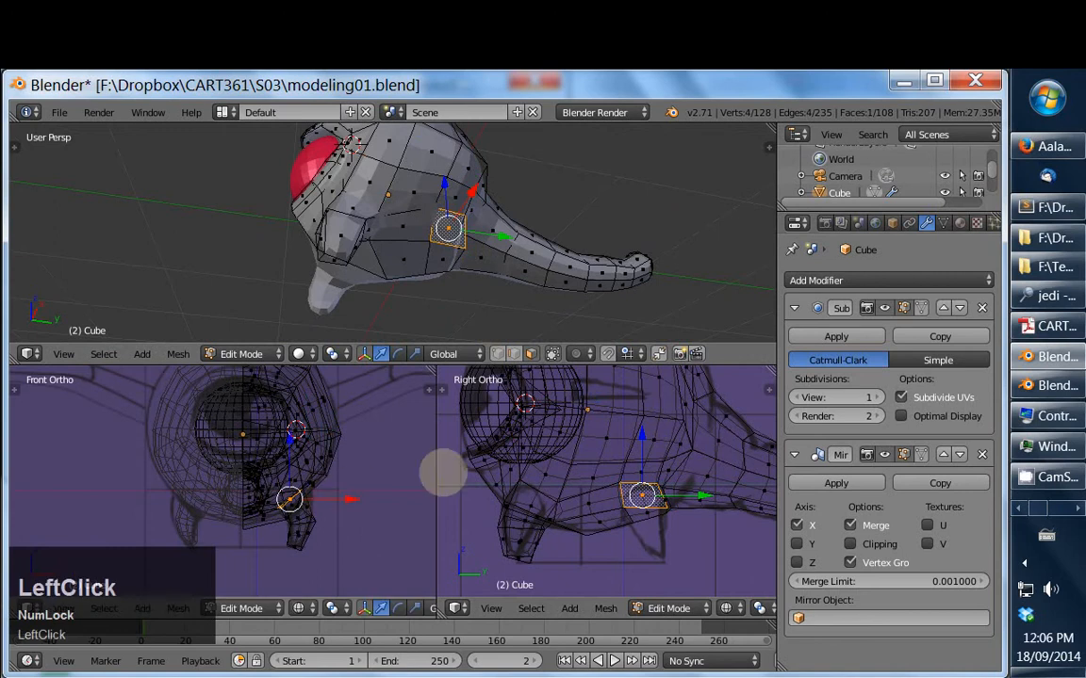
pyautogui.press('r')
pyautogui.click(644, 449)
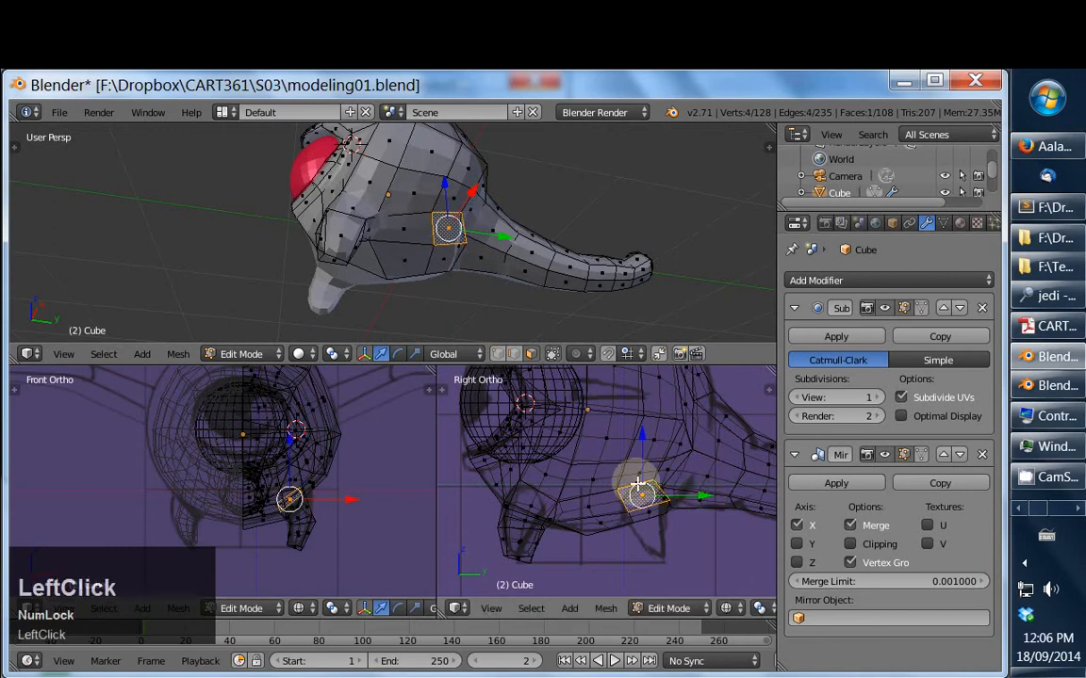
pyautogui.moveTo(377, 452); pyautogui.dragTo(397, 467, button='middle')
pyautogui.press('KP_2')
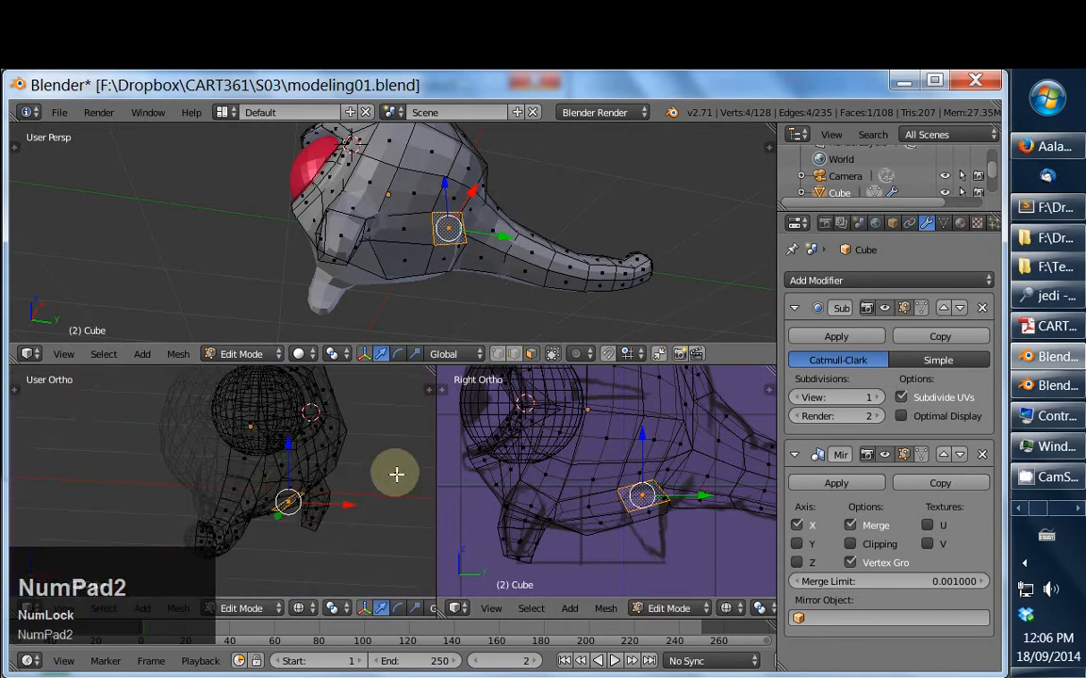
pyautogui.press('KP_1')
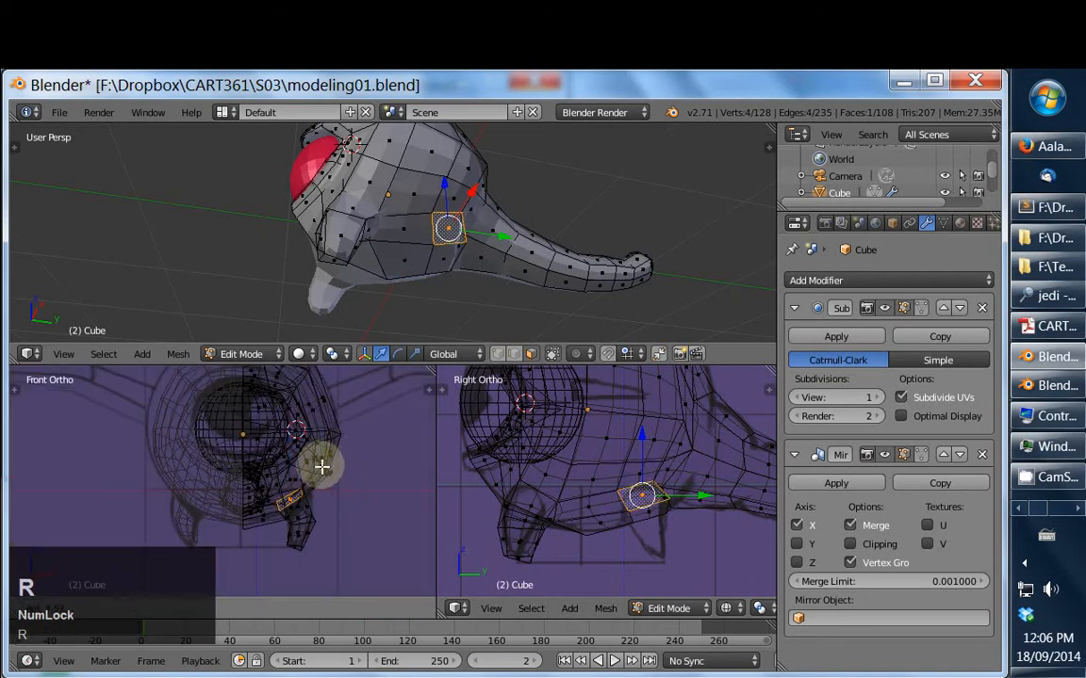
pyautogui.rightClick(317, 466)
# Extrude the rear-leg face into an upper leg segment, rotate its end closer to level and lower it onto the sketch
pyautogui.press('e')
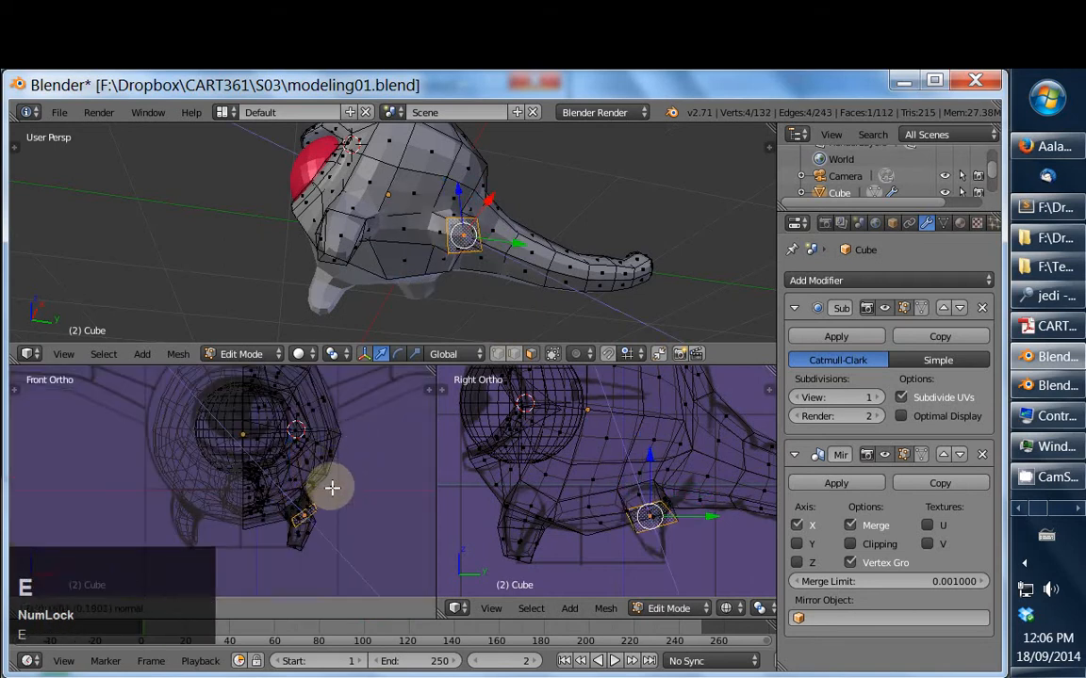
pyautogui.click(335, 484)
pyautogui.press('r')
pyautogui.press('r')
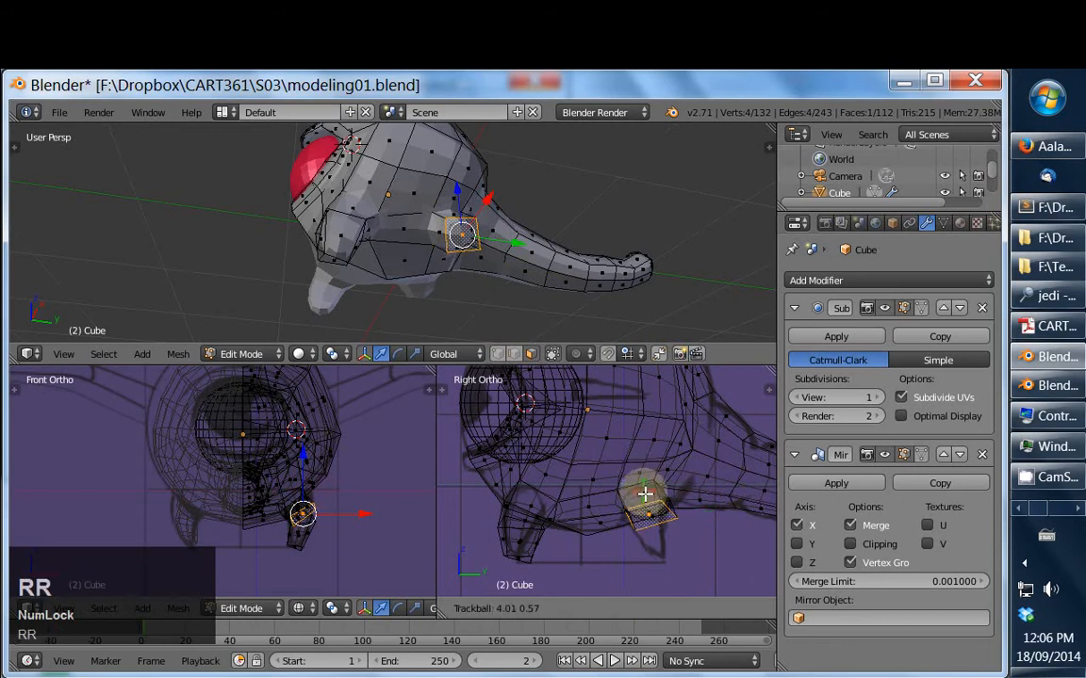
pyautogui.click(684, 516)
pyautogui.press('g')
pyautogui.click(384, 526)
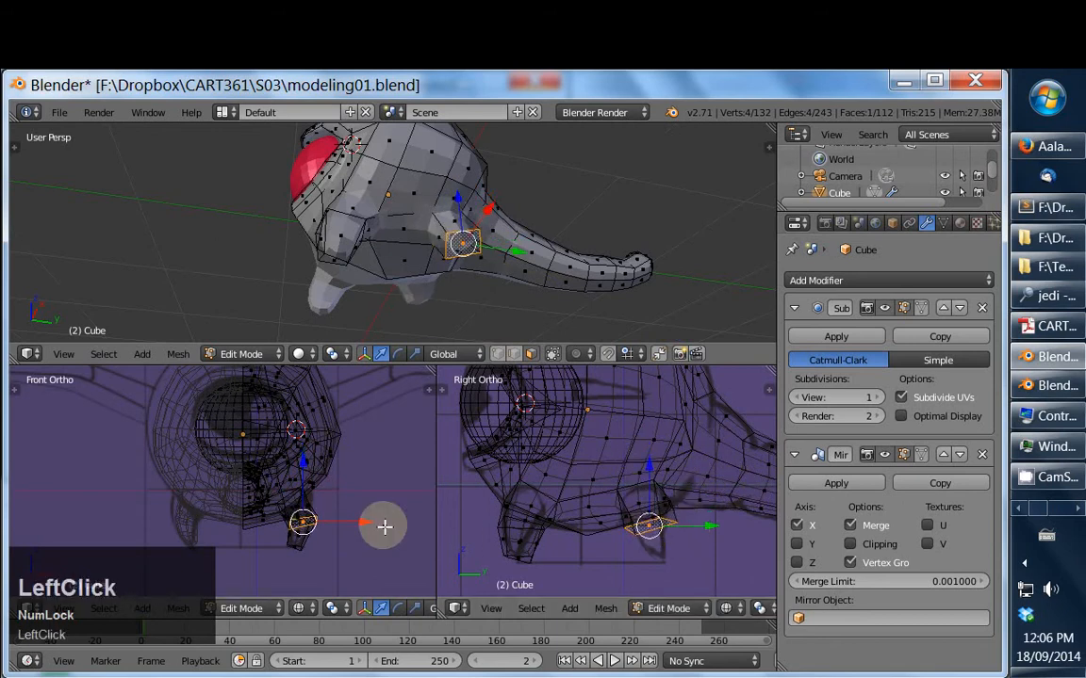
pyautogui.click(376, 524)
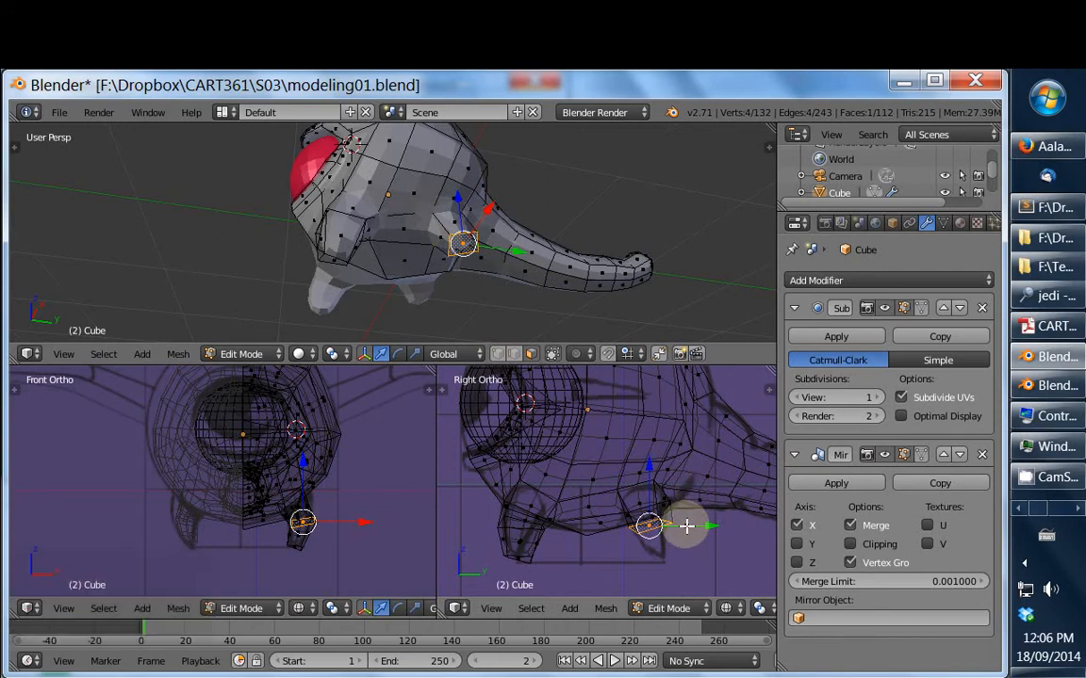
# Extrude the rear leg down to the foot, then move the end face inward, level it and scale it down to a taper
pyautogui.press('e')
pyautogui.press('g')
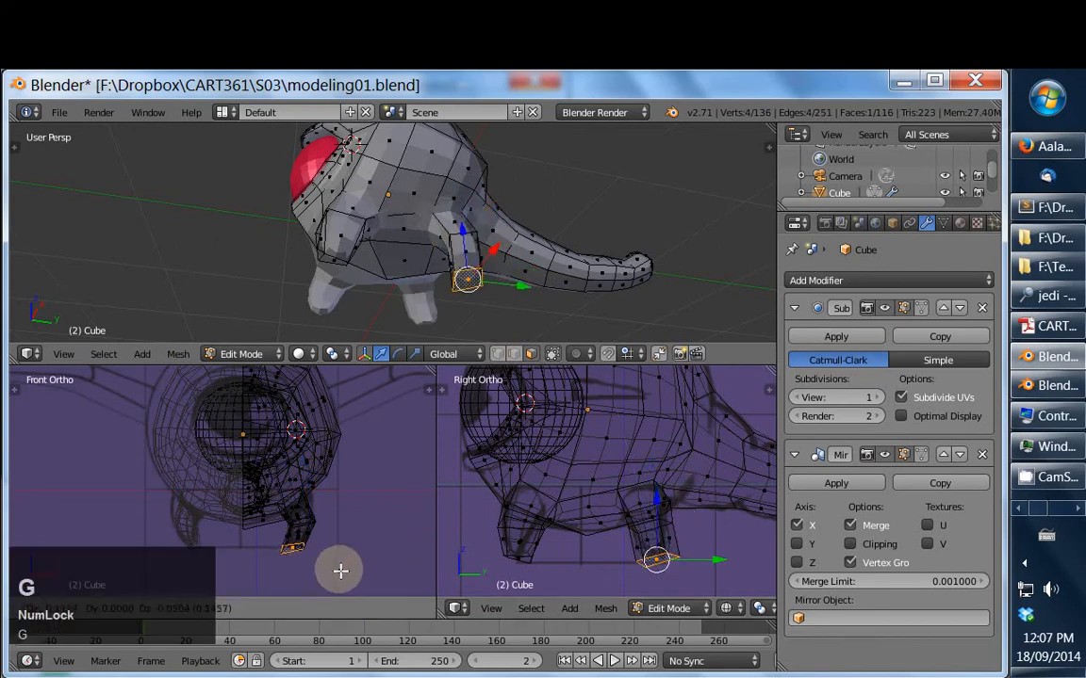
pyautogui.press('r')
pyautogui.click(352, 552)
pyautogui.press('s')
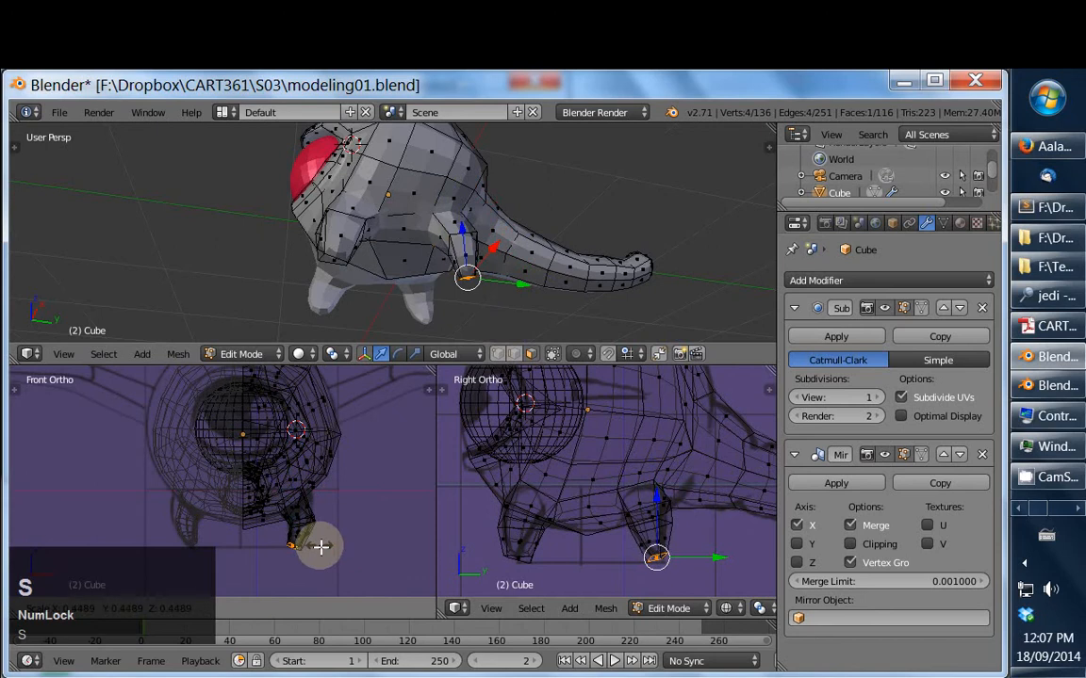
pyautogui.click(317, 543)
# Leave edit mode and scale the red eyeball sphere up by about 1.18
pyautogui.moveTo(466, 243); pyautogui.dragTo(356, 219, button='middle')
pyautogui.press('Tab')
pyautogui.rightClick(356, 218)
pyautogui.press('s')
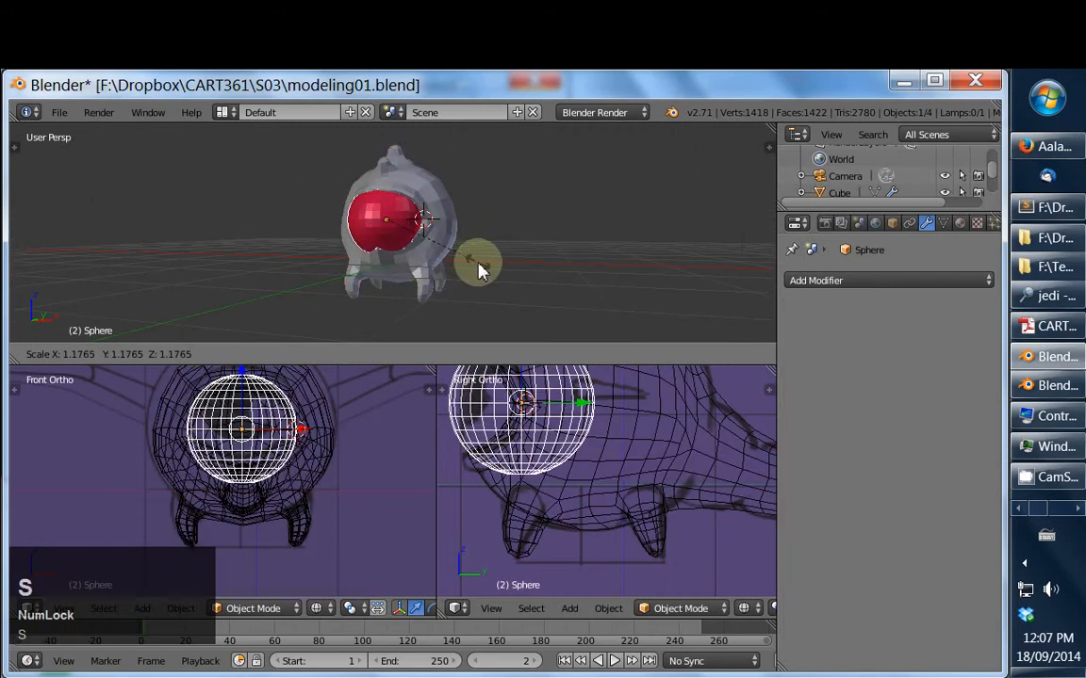
pyautogui.click(462, 269)
pyautogui.rightClick(461, 269)
pyautogui.press('Tab')
pyautogui.keyDown('ctrl'); pyautogui.moveTo(462, 268); pyautogui.dragTo(412, 220, button='middle'); pyautogui.keyUp('ctrl')
pyautogui.rightClick(374, 259)
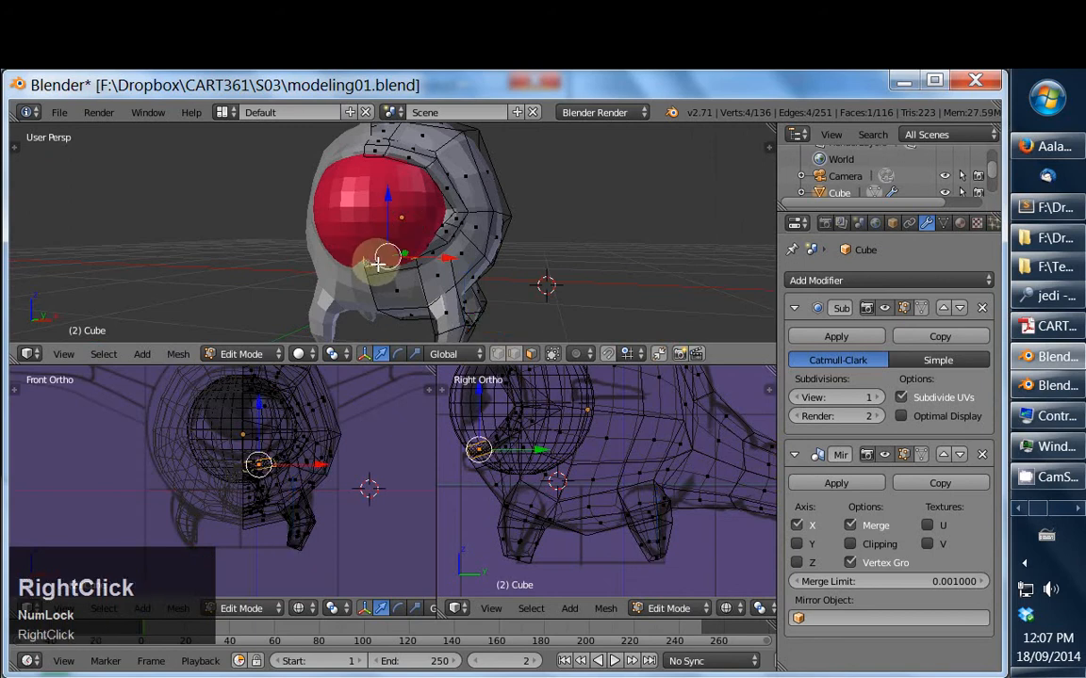
pyautogui.moveTo(374, 259); pyautogui.dragTo(286, 220, button='middle')
# Return to object mode and move the eyeball slightly back into the head along Y
pyautogui.press('Tab')
pyautogui.rightClick(285, 220)
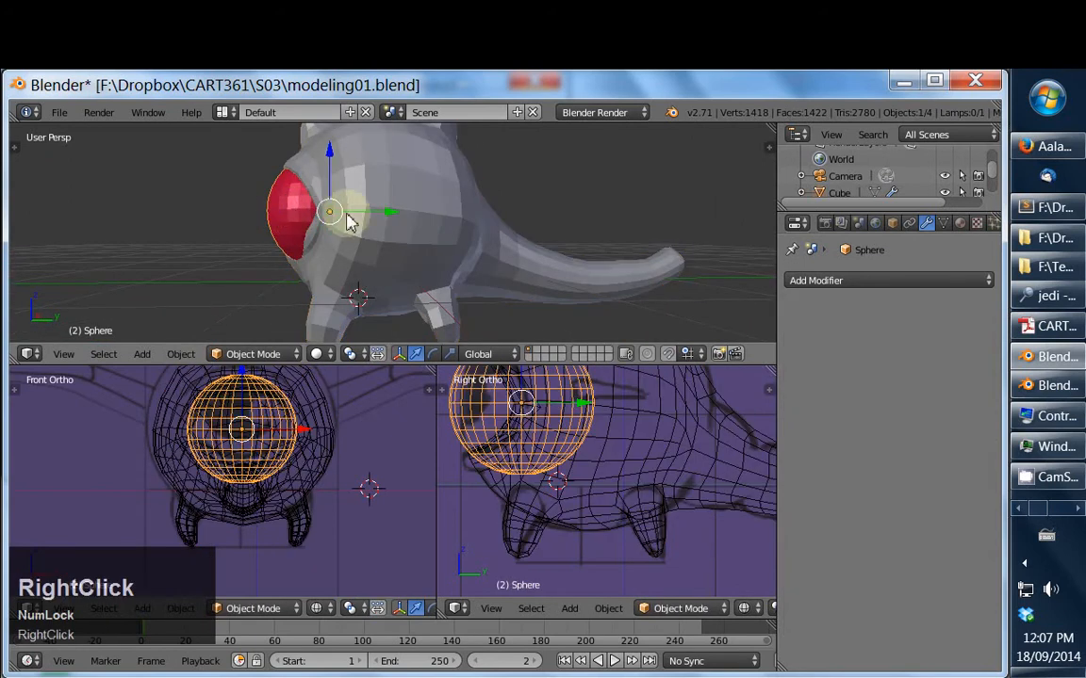
pyautogui.moveTo(325, 203); pyautogui.dragTo(375, 218)
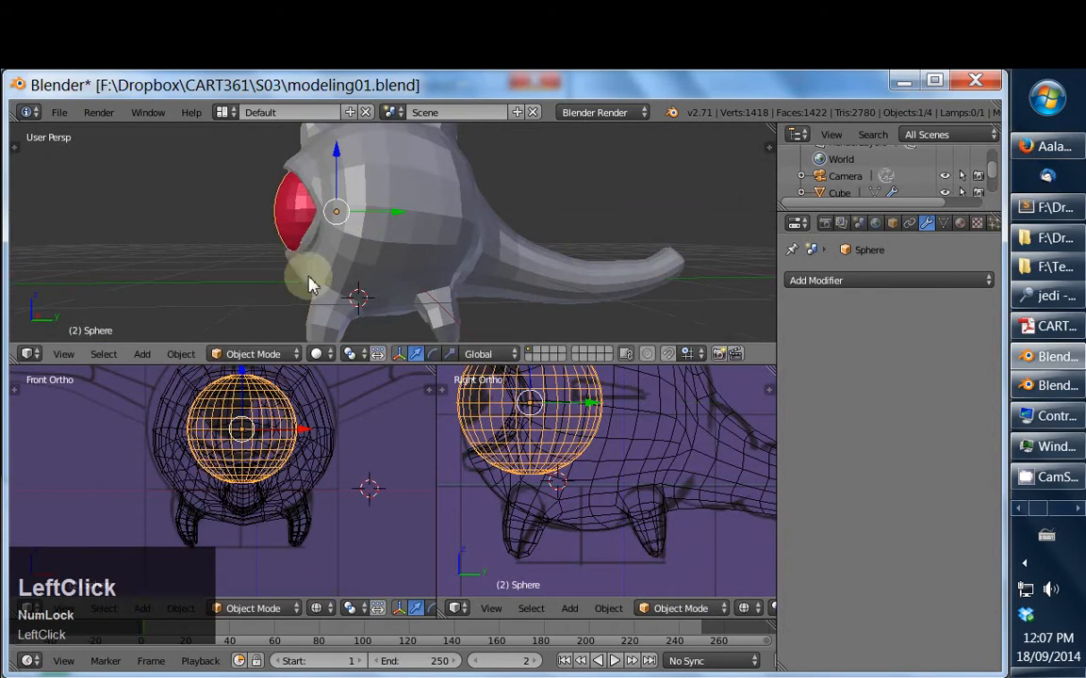
# Select the body mesh, enter edit mode with edge selection, and move the edges beneath the eye socket slightly outward and down
pyautogui.moveTo(302, 271); pyautogui.dragTo(416, 262, button='middle')
pyautogui.rightClick(387, 285)
pyautogui.press('Tab')
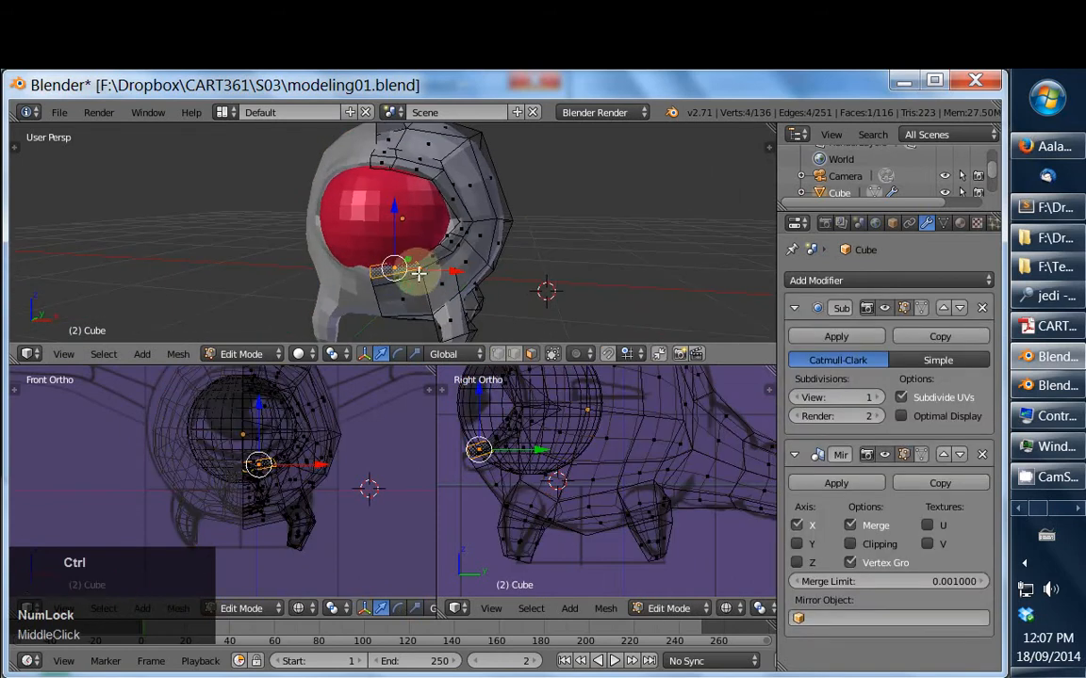
pyautogui.hotkey('ctrl', 'Tab')
pyautogui.click(404, 249)
pyautogui.press('a')
pyautogui.keyDown('alt'); pyautogui.rightClick(422, 276); pyautogui.keyUp('alt')
pyautogui.press('g')
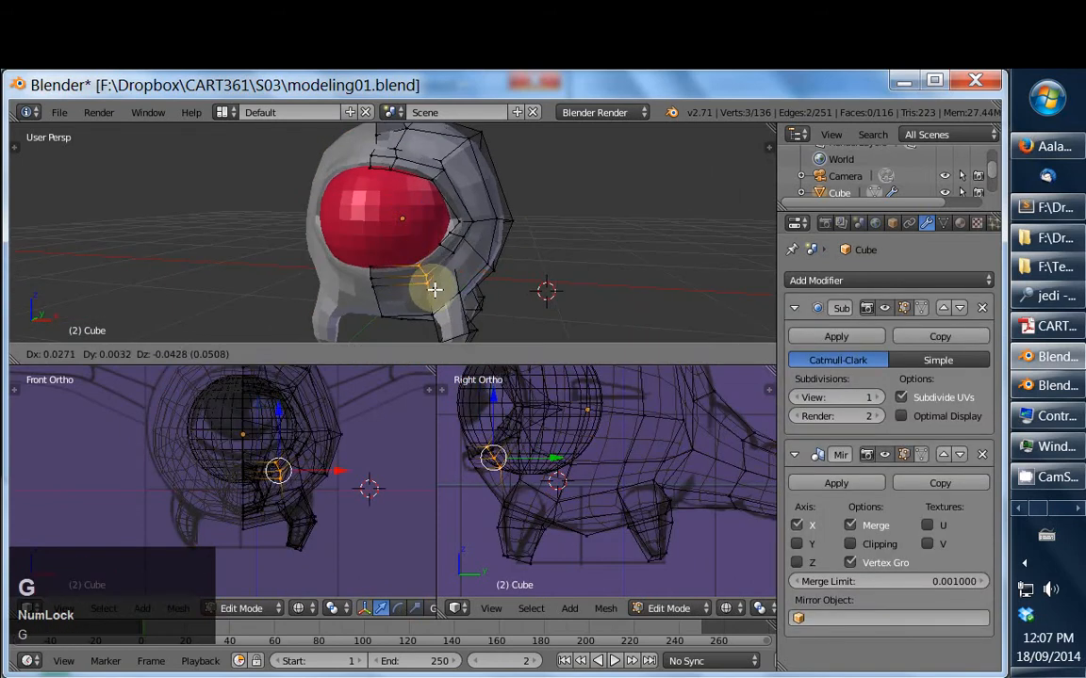
pyautogui.click(430, 286)
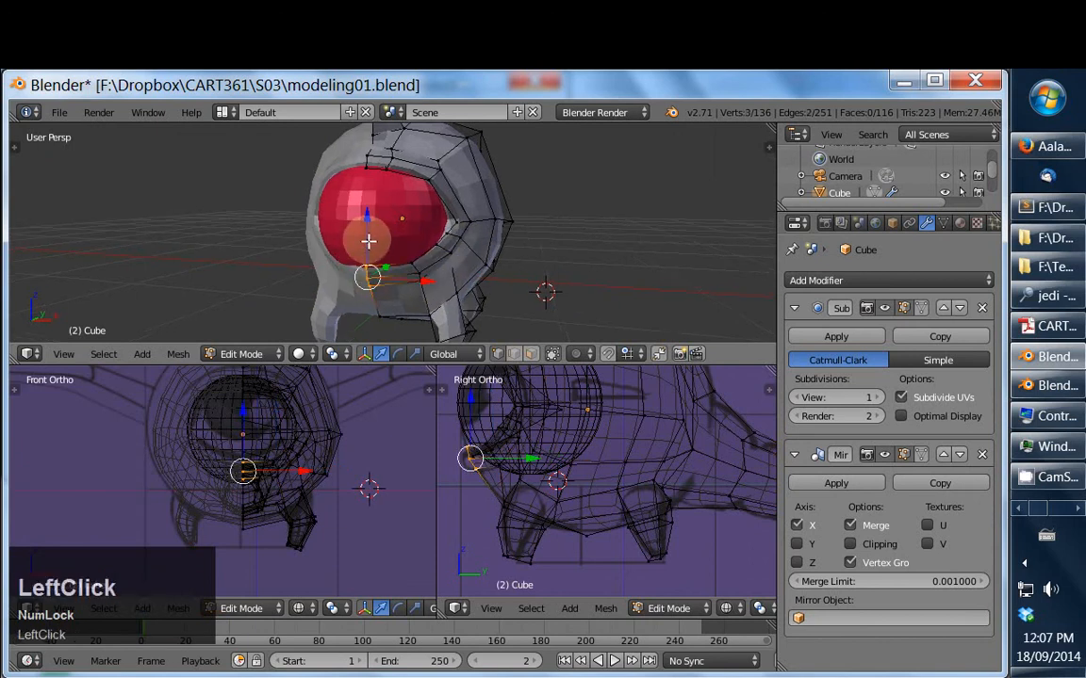
# Nudge the lower eyelid's edges at the body's centre line to fit the lid around the eyeball
pyautogui.moveTo(367, 242); pyautogui.dragTo(367, 245)
pyautogui.moveTo(369, 243); pyautogui.dragTo(302, 255, button='middle')
pyautogui.press('g')
pyautogui.rightClick(341, 266)
pyautogui.moveTo(341, 266); pyautogui.dragTo(349, 262)
pyautogui.moveTo(348, 262); pyautogui.dragTo(362, 230, button='middle')
# Move the single centre-line vertex just below the lower eyelid along the global Y axis
pyautogui.press('g')
pyautogui.press('z')
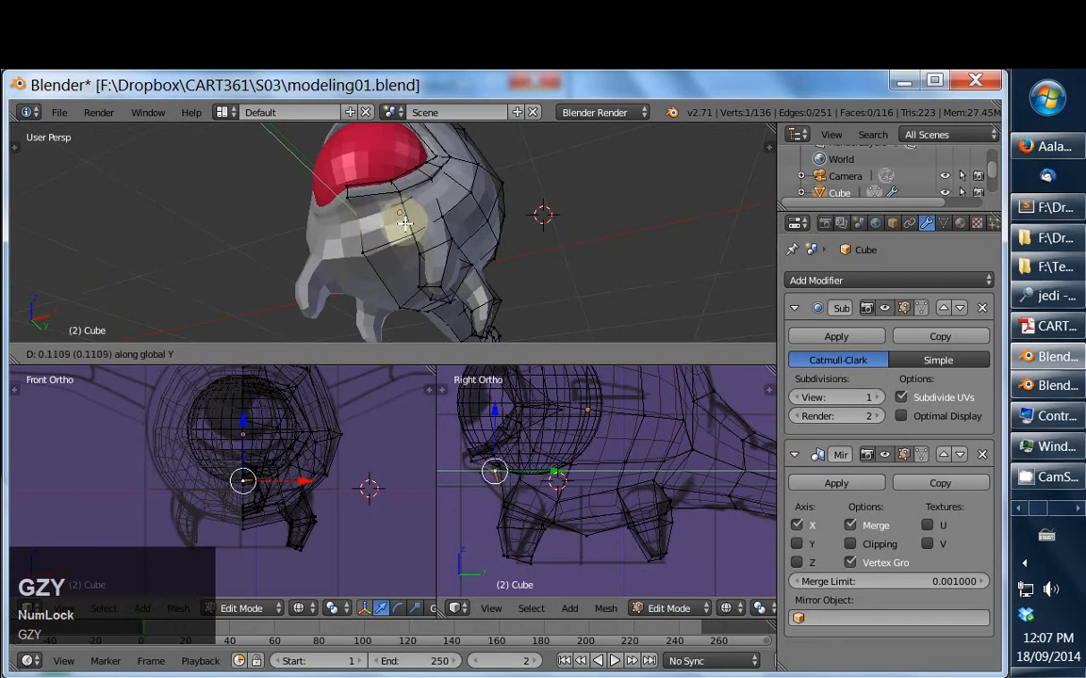
pyautogui.click(398, 218)
pyautogui.moveTo(405, 224); pyautogui.dragTo(411, 231, button='middle')
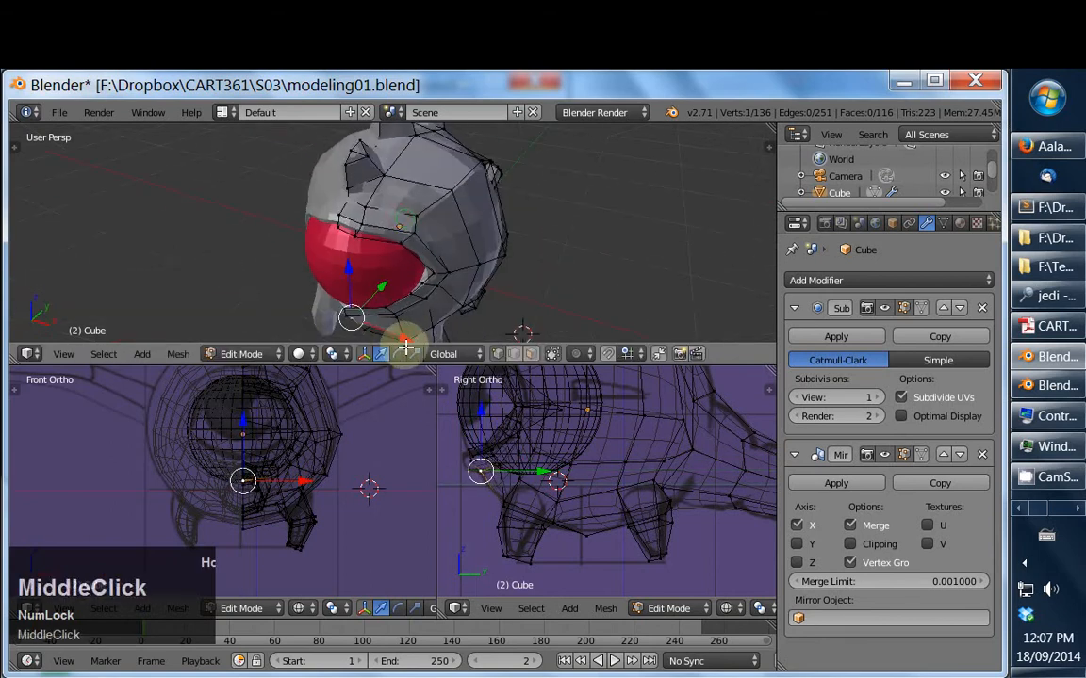
# Pull the lower eyelid's side edge slightly forward along Y, check its fit around the eyeball, and leave edit mode
pyautogui.moveTo(427, 323); pyautogui.dragTo(388, 255, button='middle')
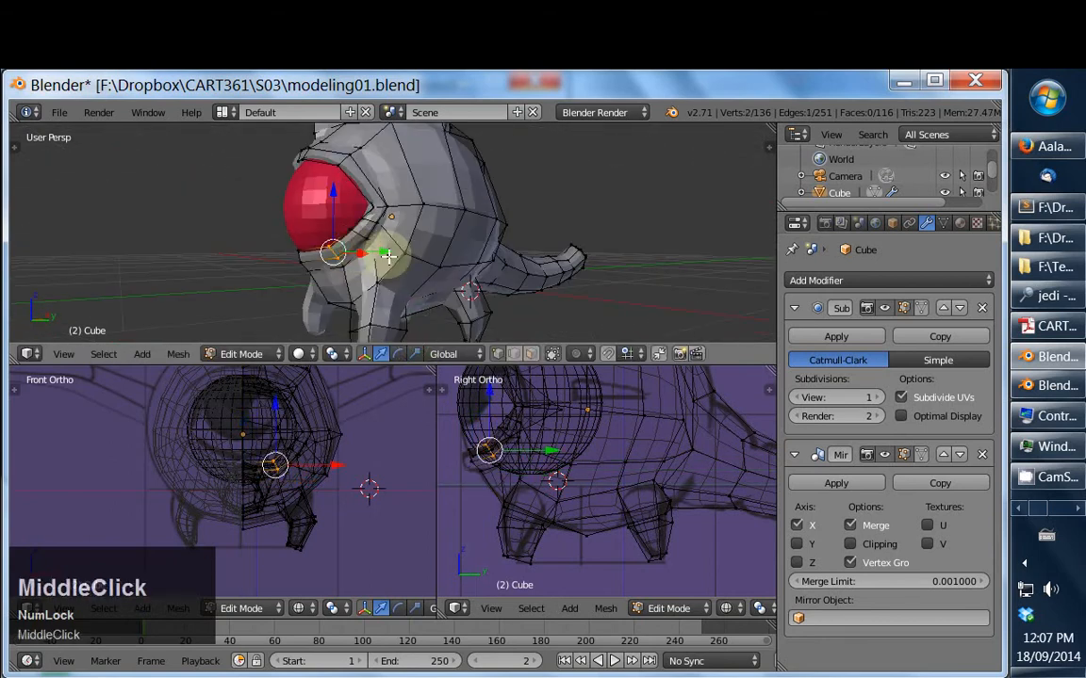
pyautogui.moveTo(391, 253); pyautogui.dragTo(381, 249)
pyautogui.moveTo(382, 249); pyautogui.dragTo(392, 219, button='middle')
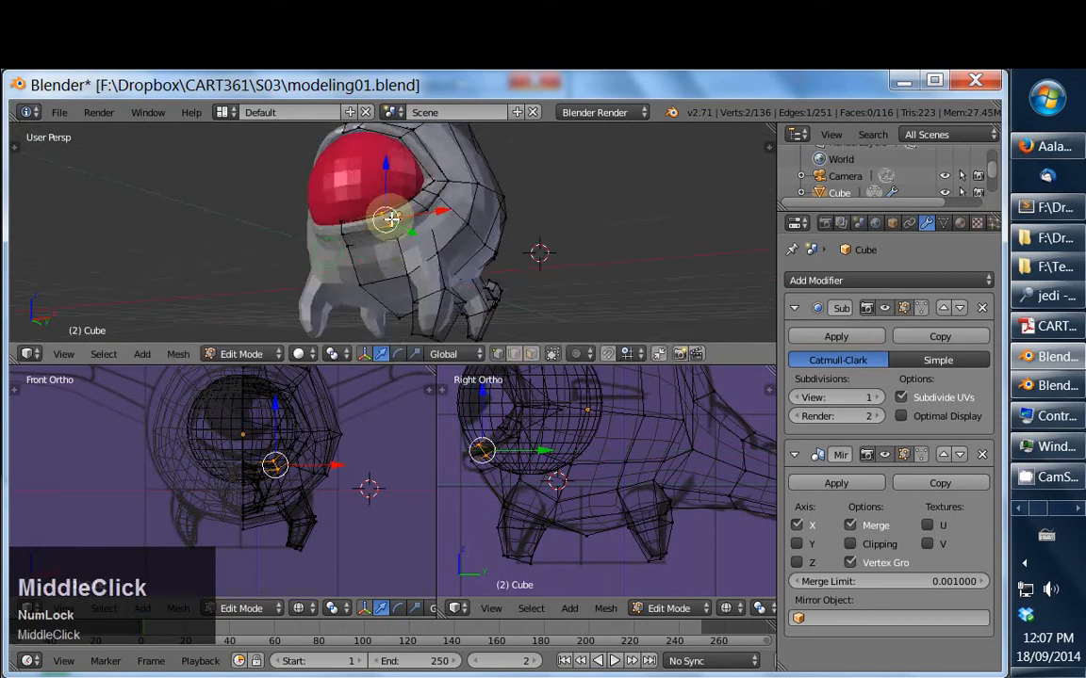
pyautogui.keyDown('shift'); pyautogui.moveTo(425, 175); pyautogui.dragTo(376, 265, button='middle'); pyautogui.keyUp('shift')
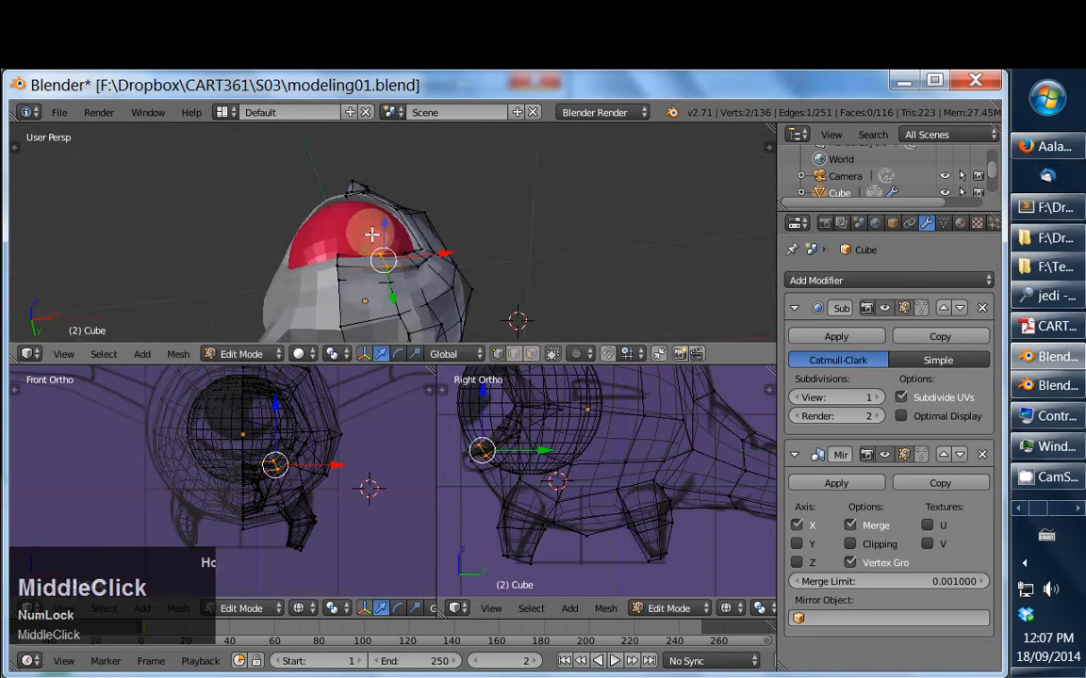
pyautogui.moveTo(296, 285); pyautogui.dragTo(311, 337, button='middle')
pyautogui.press('Tab')
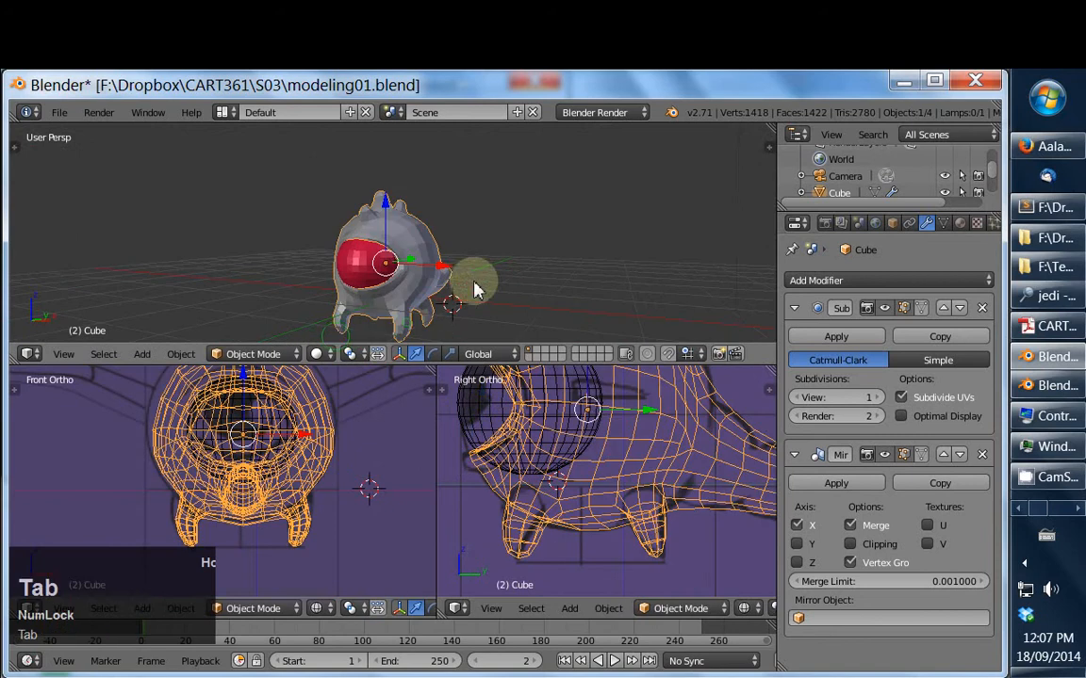
# Select the body's whole centre-line edge loop and flatten it by scaling along X to almost zero
pyautogui.moveTo(475, 285); pyautogui.dragTo(446, 333, button='middle')
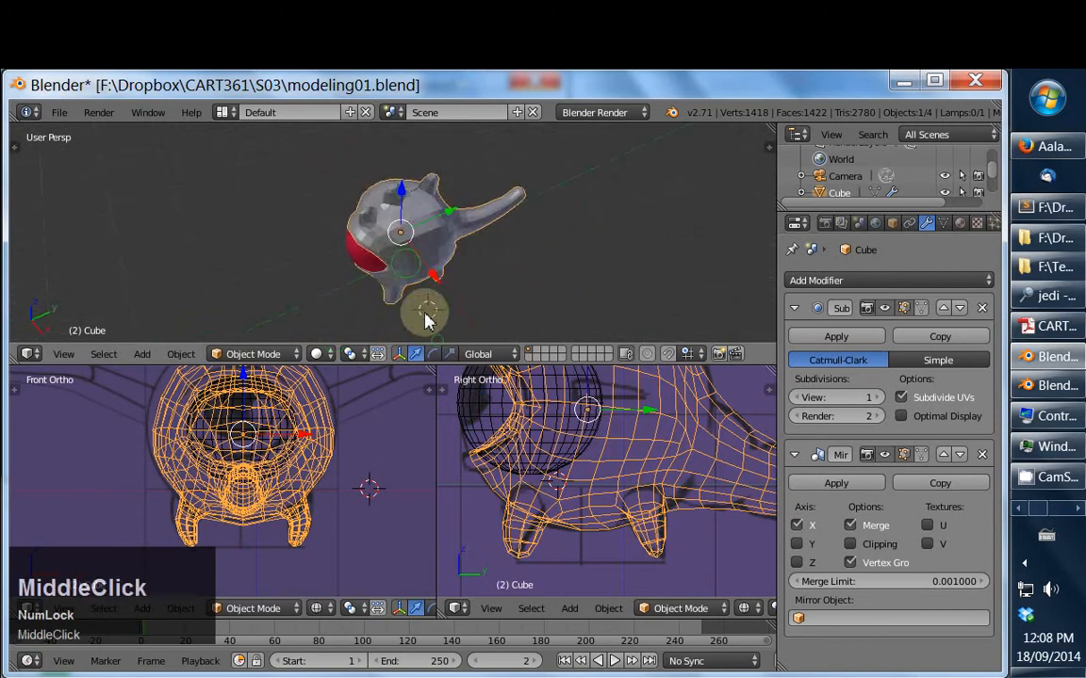
pyautogui.moveTo(445, 223); pyautogui.dragTo(480, 190, button='middle')
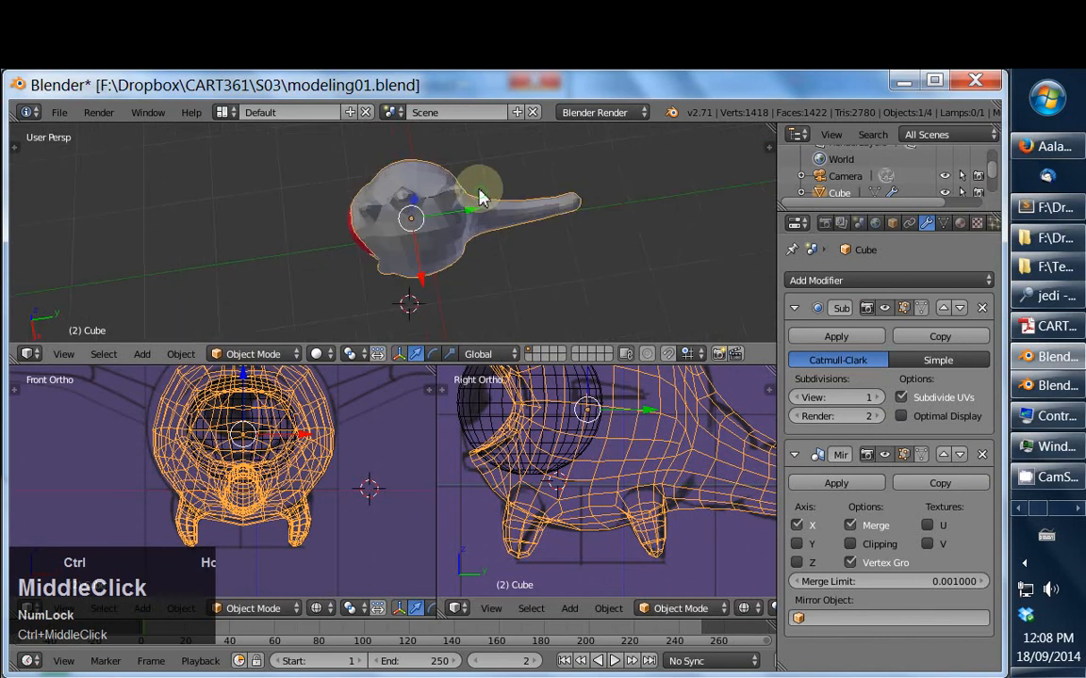
pyautogui.moveTo(310, 265); pyautogui.dragTo(397, 208, button='middle')
pyautogui.press('Tab')
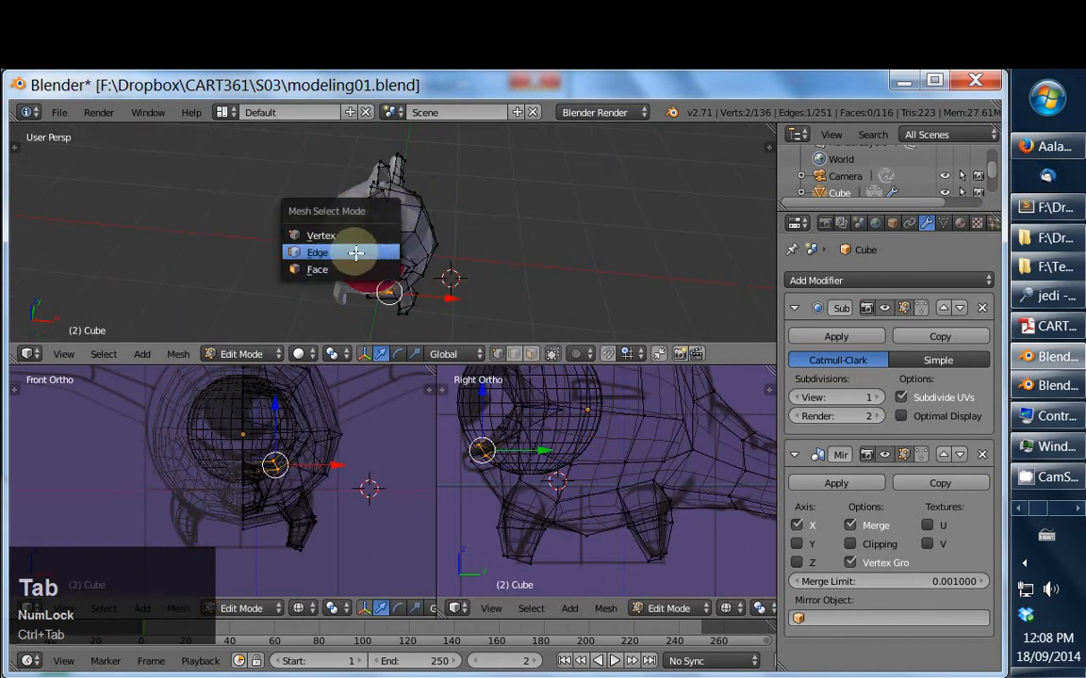
pyautogui.keyDown('alt'); pyautogui.rightClick(370, 245); pyautogui.keyUp('alt')
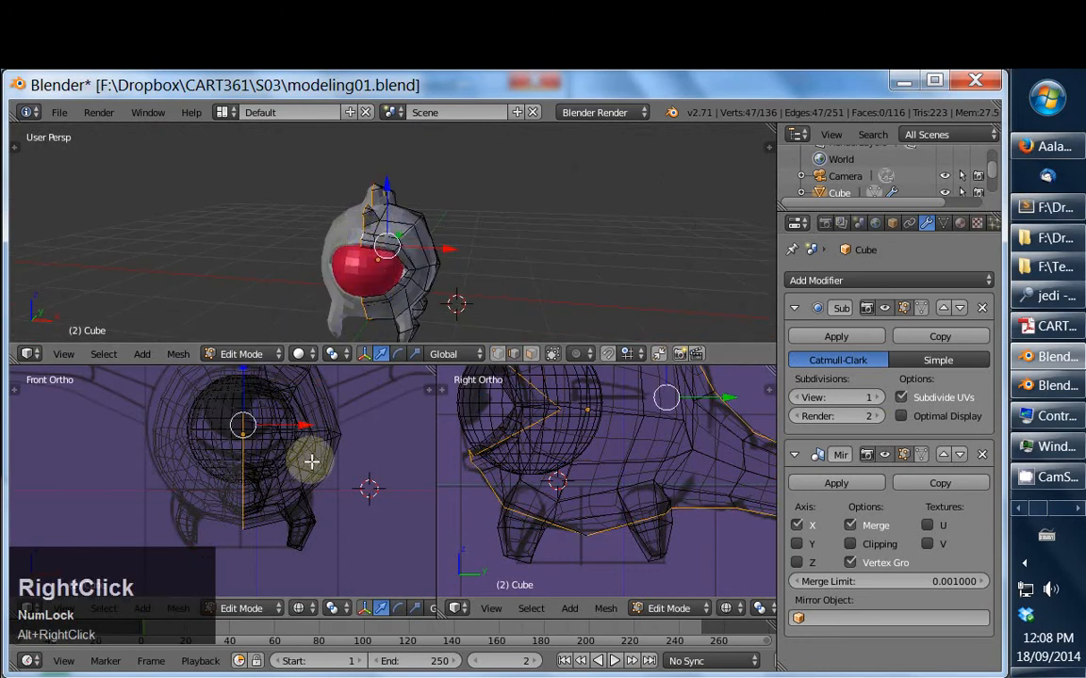
pyautogui.keyDown('shift'); pyautogui.moveTo(308, 455); pyautogui.dragTo(315, 511, button='middle'); pyautogui.keyUp('shift')
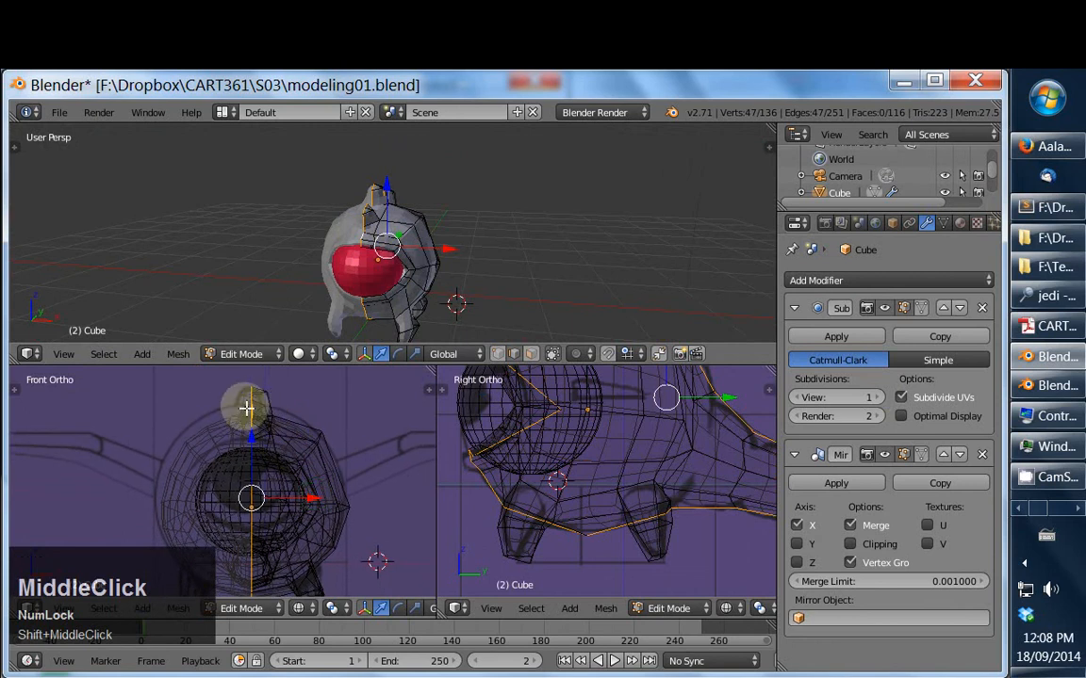
pyautogui.keyDown('shift'); pyautogui.moveTo(315, 456); pyautogui.dragTo(322, 431, button='middle'); pyautogui.keyUp('shift')
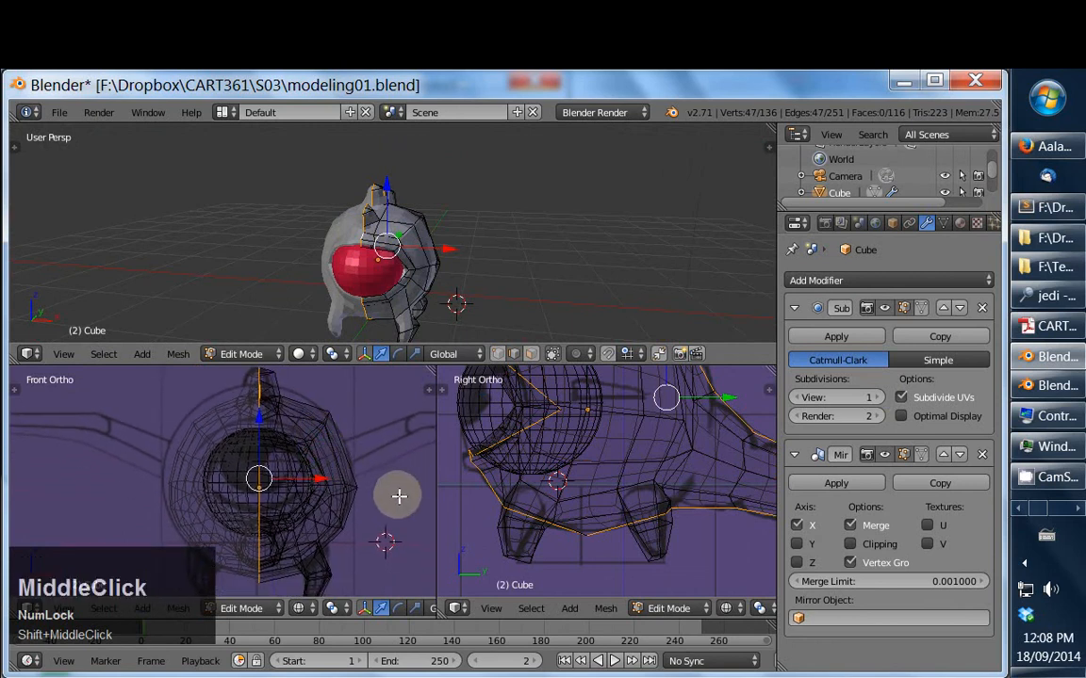
pyautogui.press('s')
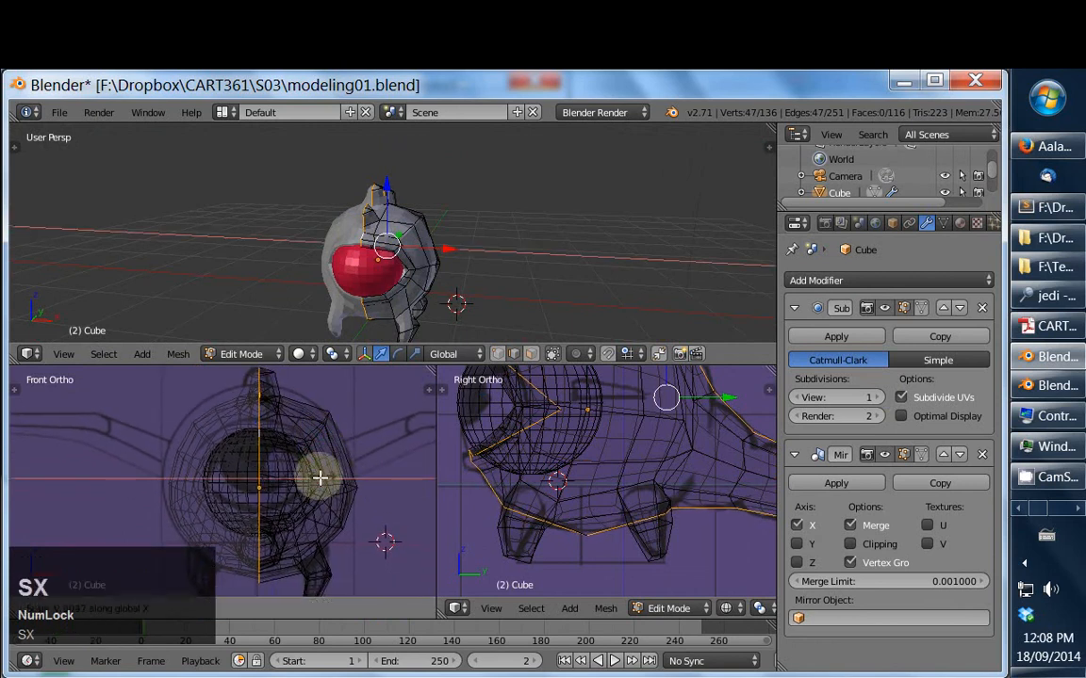
pyautogui.click(266, 480)
# Switch to vertex selection, reposition the vertex on the body's rear flank to smooth the side, and return to object mode
pyautogui.moveTo(363, 320); pyautogui.dragTo(469, 178, button='middle')
pyautogui.press('Tab')
pyautogui.press('Tab')
pyautogui.hotkey('ctrl', 'Tab')
pyautogui.click(443, 225)
pyautogui.rightClick(494, 238)
pyautogui.press('g')
pyautogui.click(393, 215)
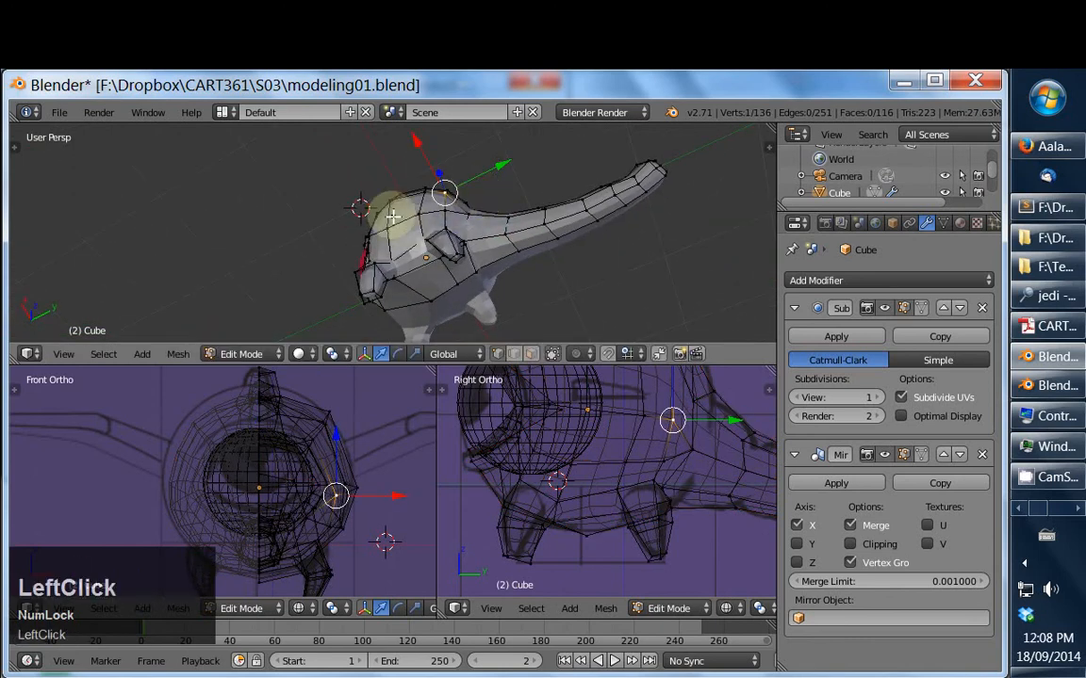
pyautogui.moveTo(434, 232); pyautogui.dragTo(474, 281, button='middle')
pyautogui.press('Tab')
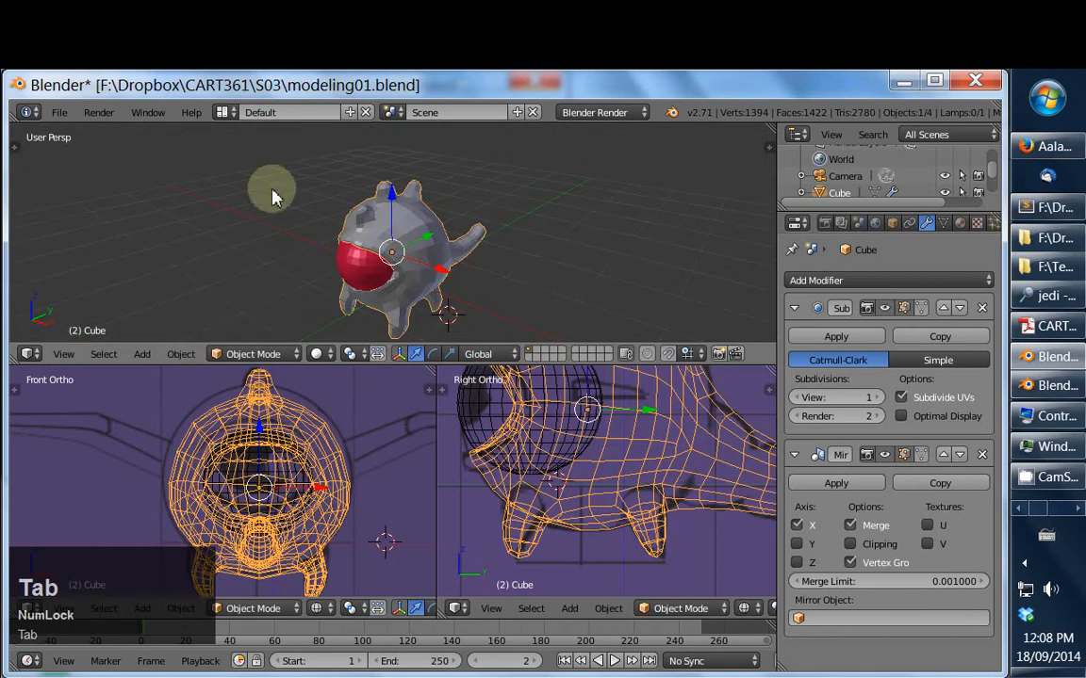
# Save the scene as a new incremented version named modeling02.blend in the S03 folder
pyautogui.click(63, 114)
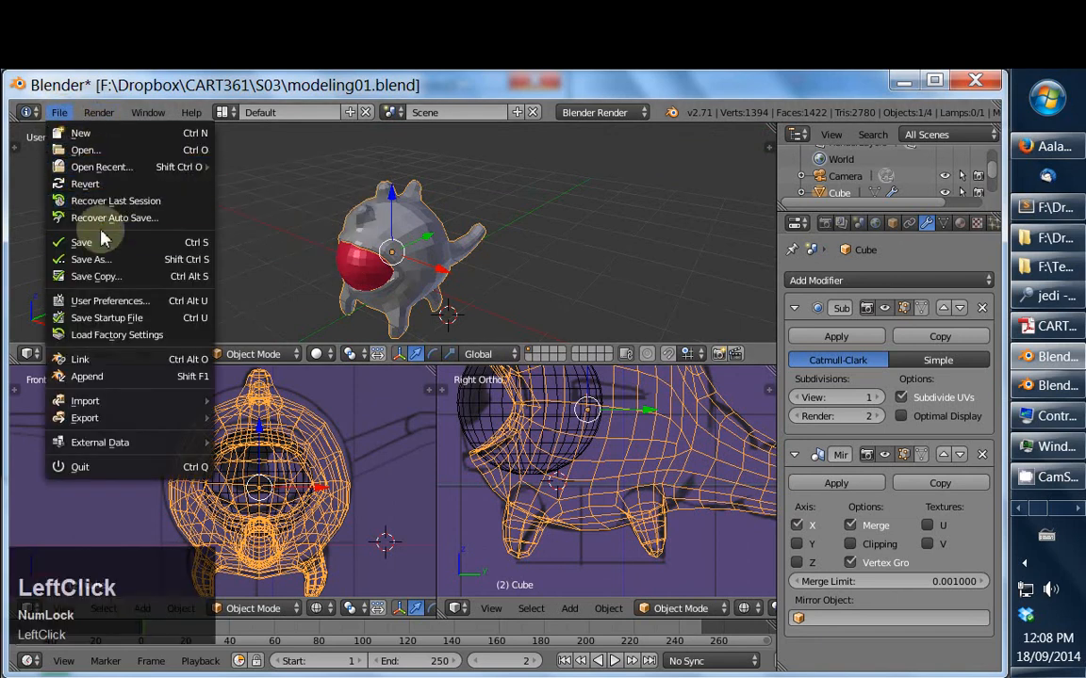
pyautogui.click(94, 259)
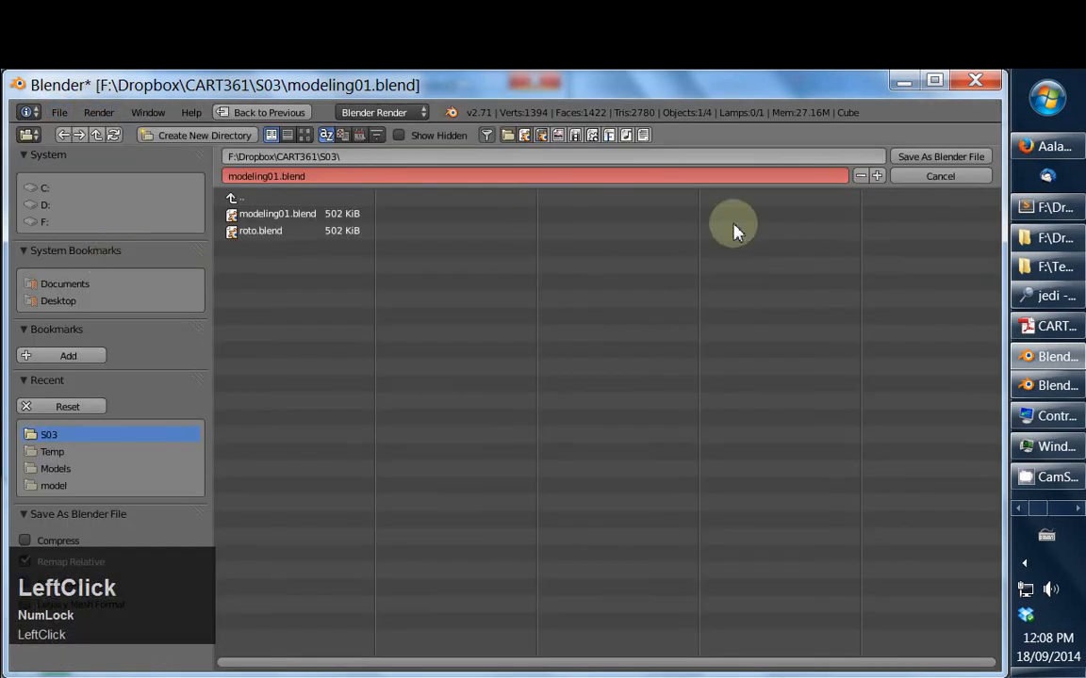
pyautogui.click(876, 178)
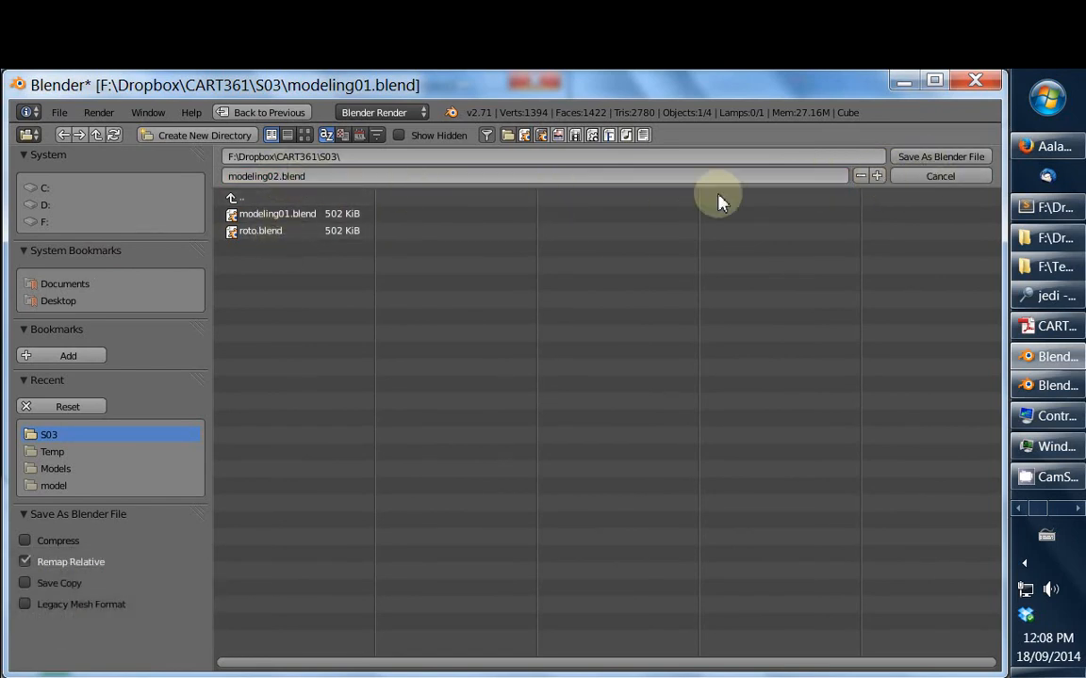
pyautogui.click(939, 158)
pyautogui.moveTo(414, 212); pyautogui.dragTo(436, 226, button='middle')
pyautogui.keyDown('shift'); pyautogui.moveTo(740, 479); pyautogui.dragTo(589, 451, button='middle'); pyautogui.keyUp('shift')
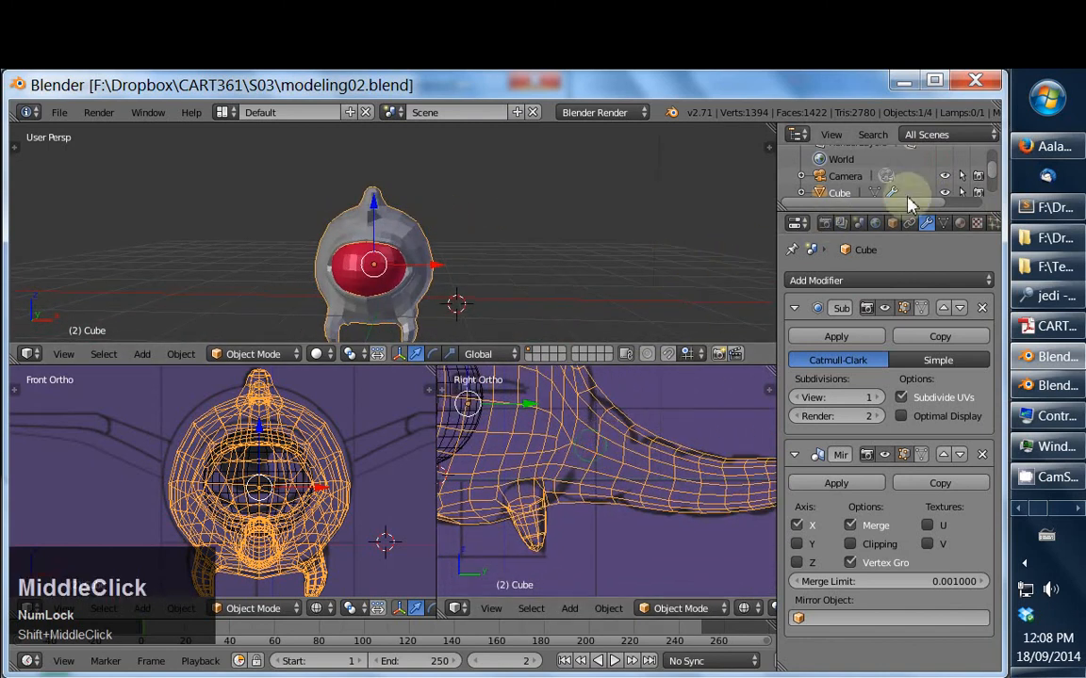